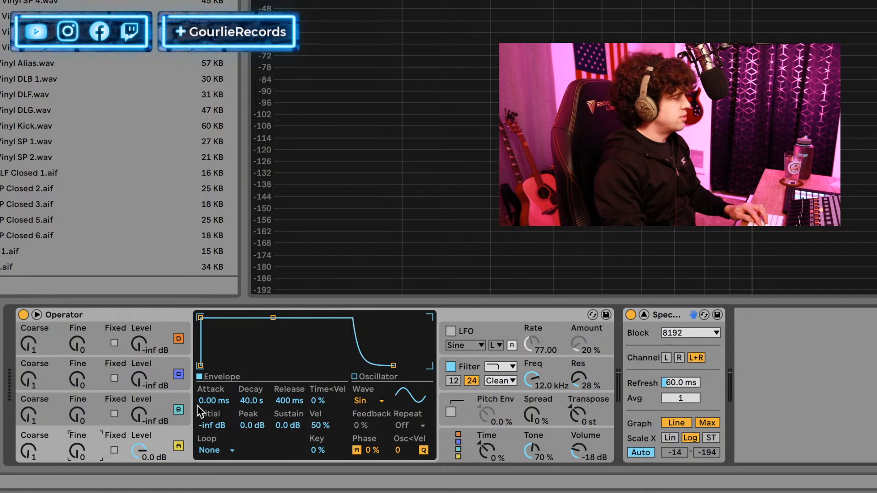
Switch Operator to the algorithm in which oscillators B, C and D each modulate oscillator A in parallel.
click(167, 314)
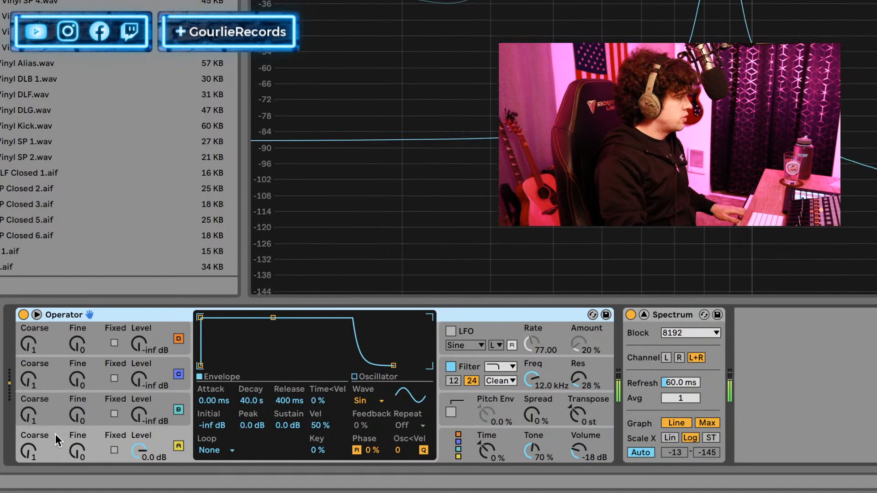
click(453, 452)
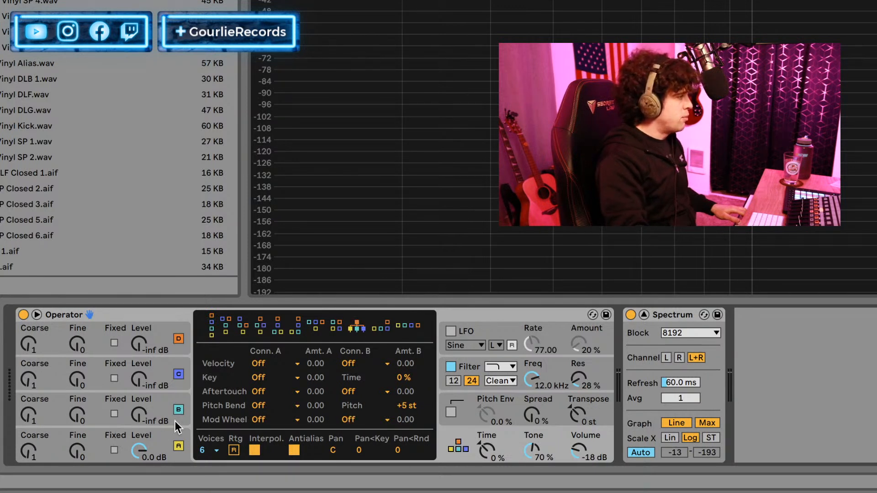
click(108, 435)
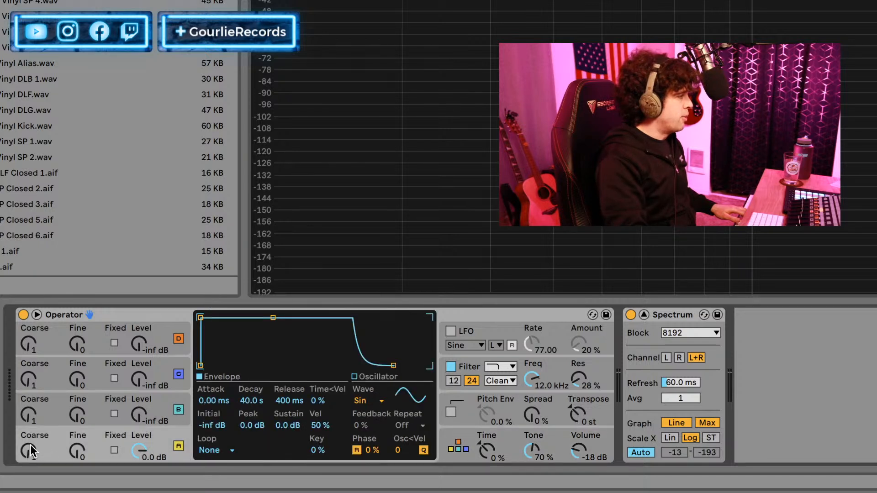
Set oscillator B to coarse 2 and level -6.2 dB, and oscillator C to coarse 0.5 and level -4.4 dB.
click(27, 423)
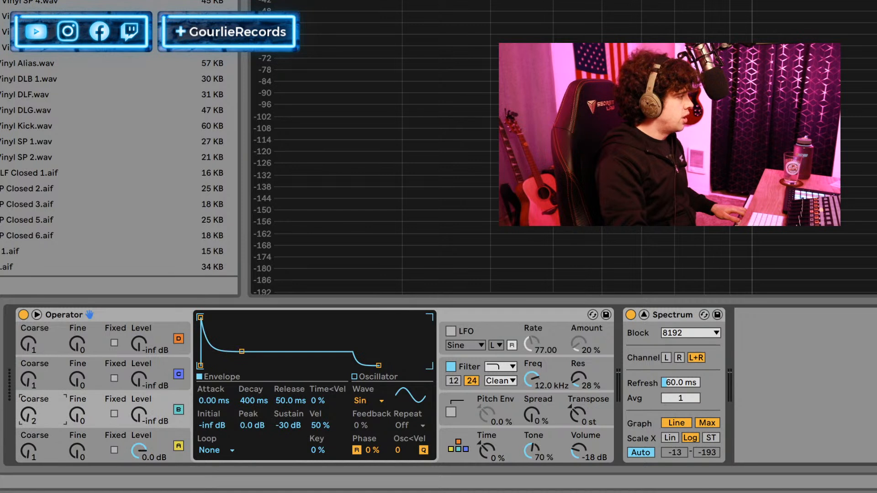
click(26, 385)
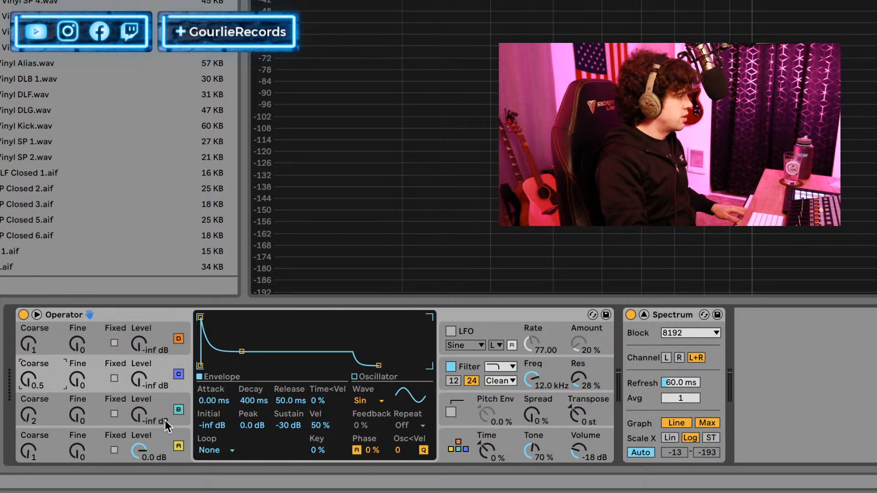
drag(146, 417, 132, 376)
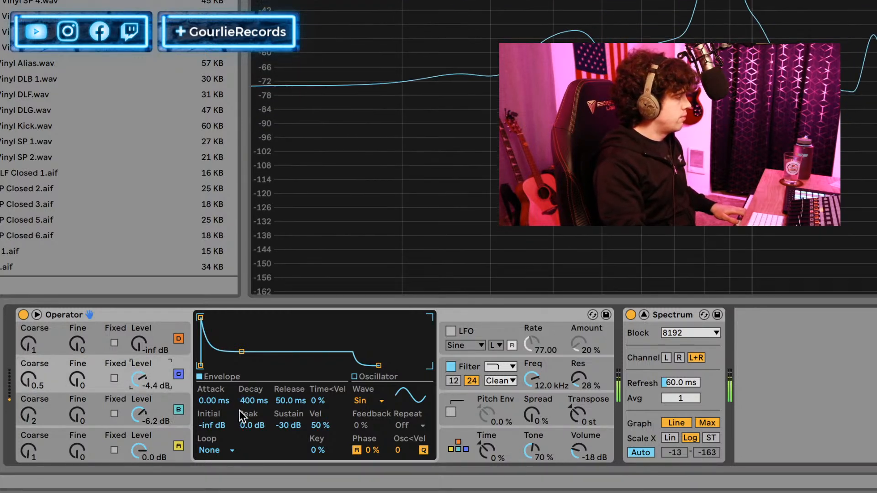
Switch oscillators C and B off and back on to compare the sound without their modulation.
click(177, 375)
click(179, 408)
click(179, 409)
click(177, 375)
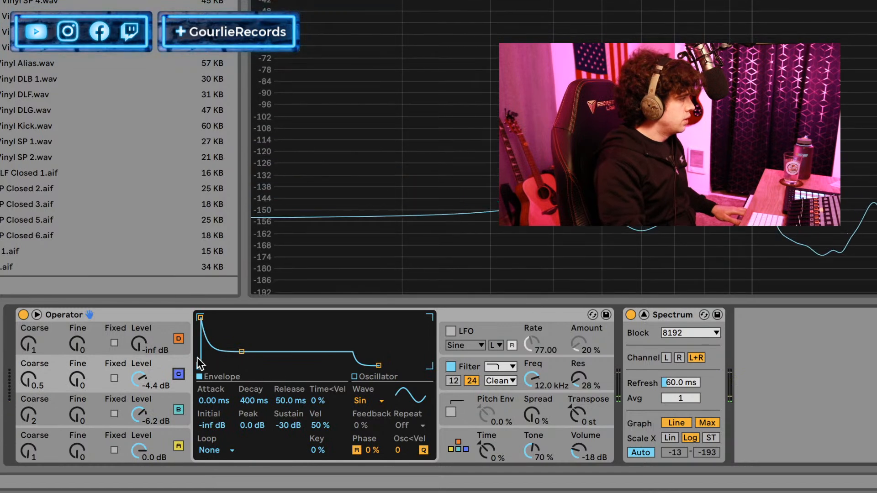
Set oscillator A's envelope to 2.11 ms attack, 1.77 s decay and -8.7 dB sustain, and raise Operator's volume to -8.0 dB.
click(120, 429)
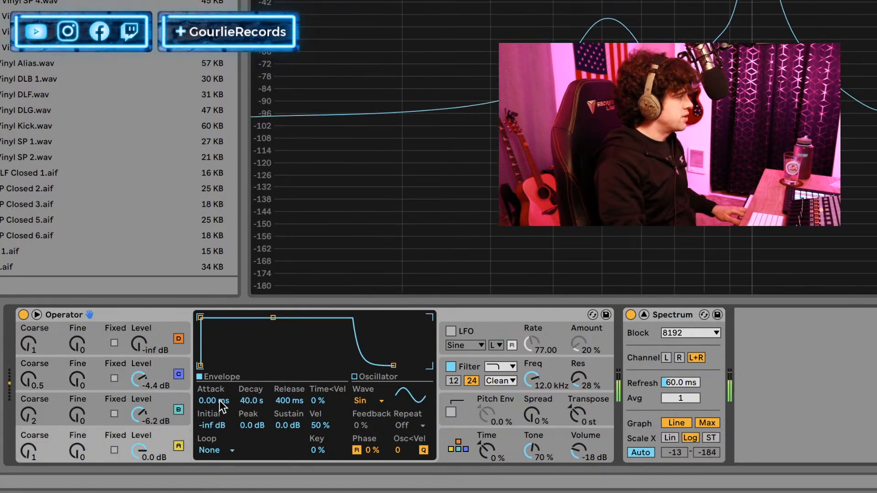
drag(214, 400, 289, 434)
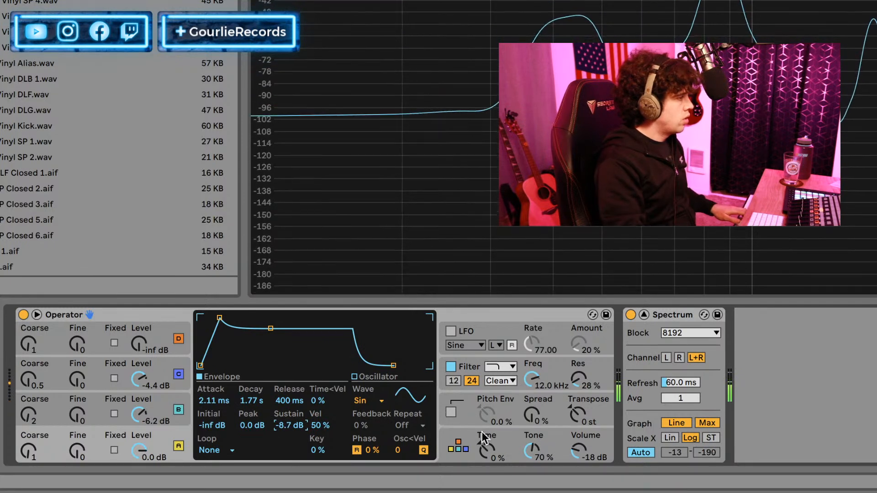
mouse_move(579, 450)
mouse_down()
mouse_move(579, 438)
mouse_move(583, 452)
mouse_up()
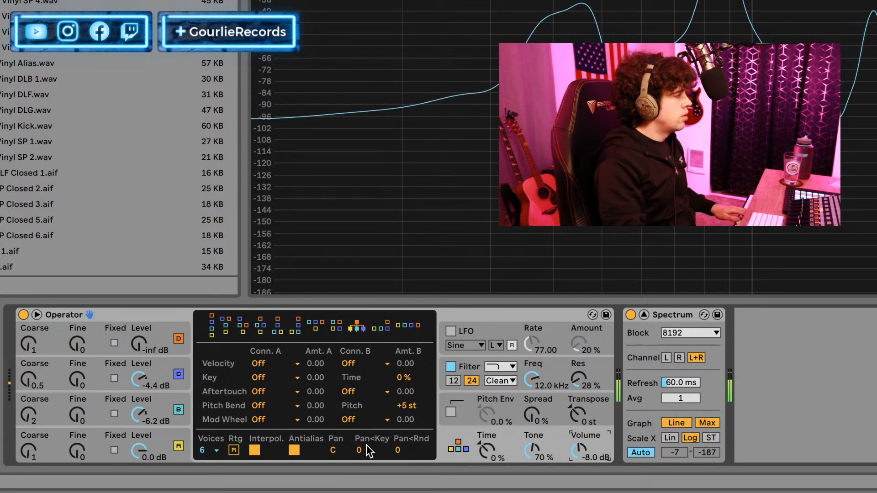
Set the filter circuit to OSR with 13.9 dB drive and the Hard shaper, and lower Operator's volume to -8.6 dB.
click(466, 372)
click(496, 380)
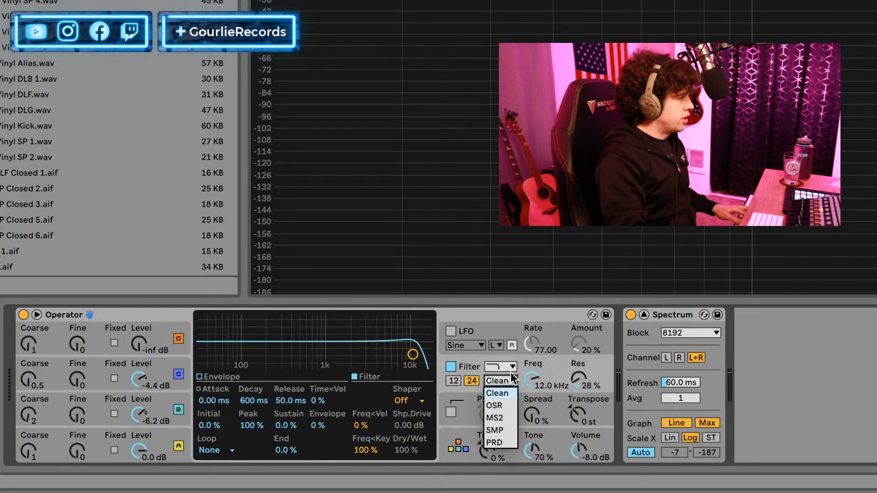
click(504, 405)
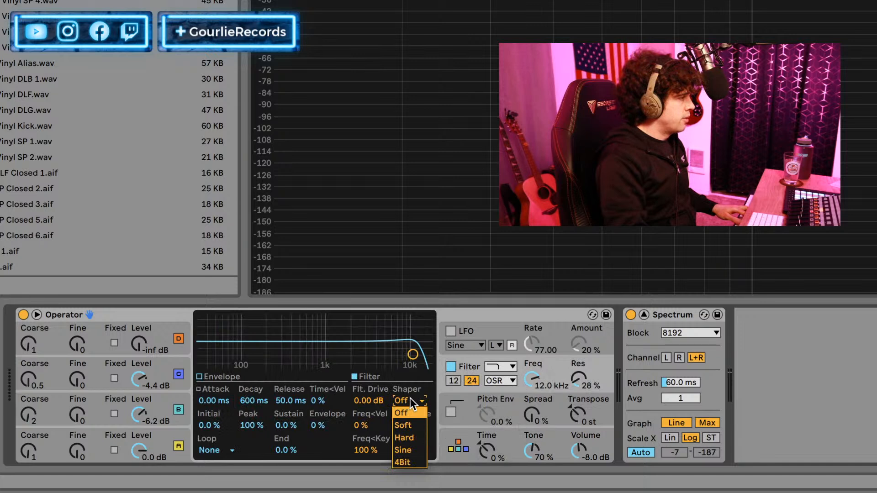
click(408, 437)
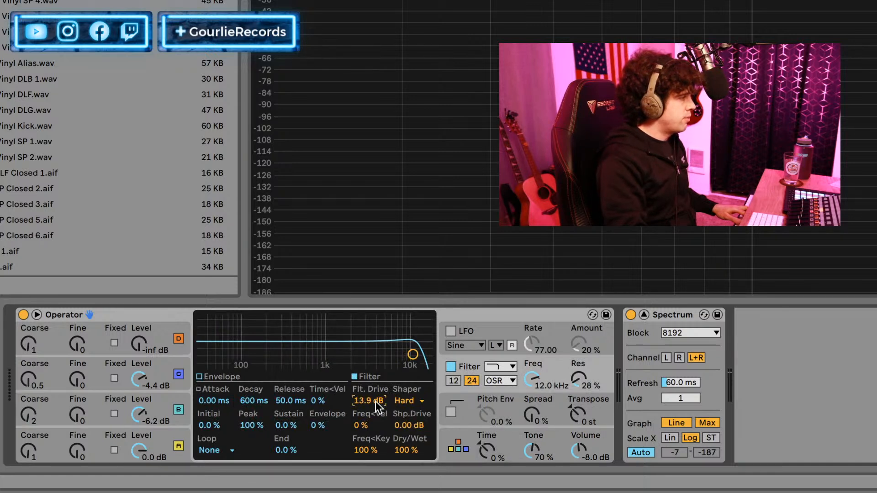
drag(579, 452, 583, 459)
Lower the filter cutoff to 1.25 kHz with 11% resonance, and raise the shaper drive to 9.38 dB.
click(467, 407)
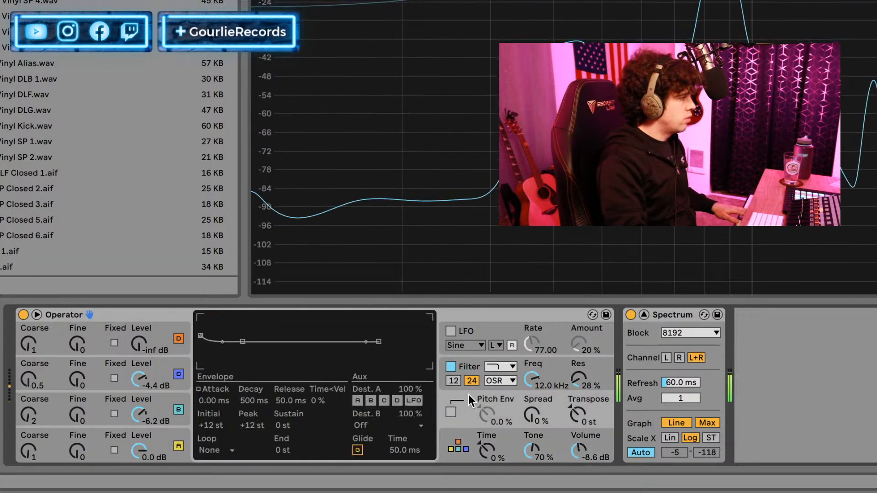
click(463, 369)
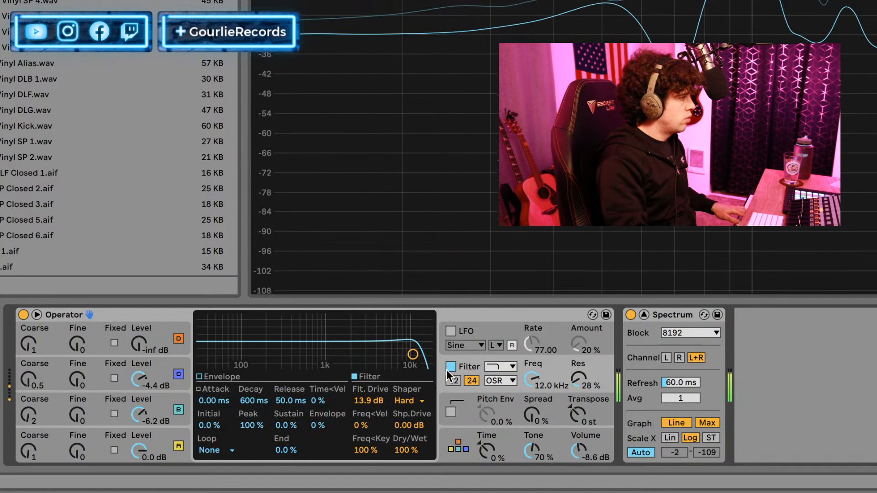
drag(413, 355, 332, 360)
drag(407, 425, 407, 402)
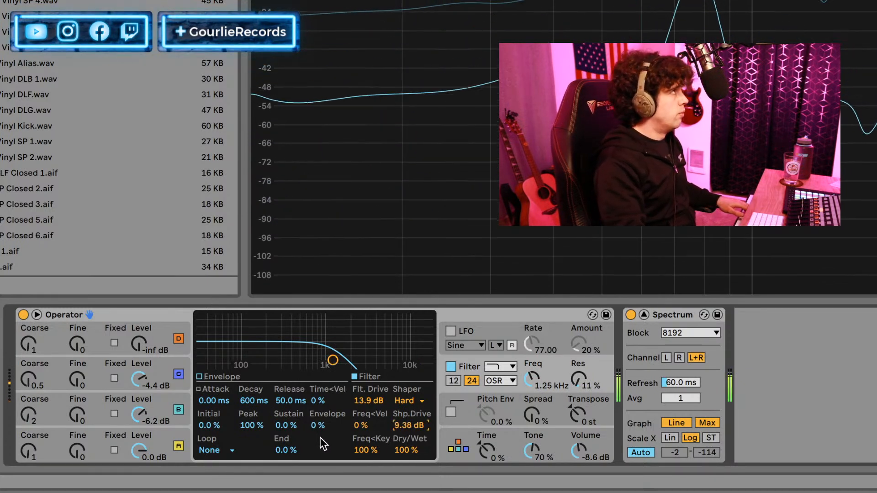
Bypass oscillators B and C and re-enable them to hear their effect through the driven filter.
click(179, 399)
click(178, 374)
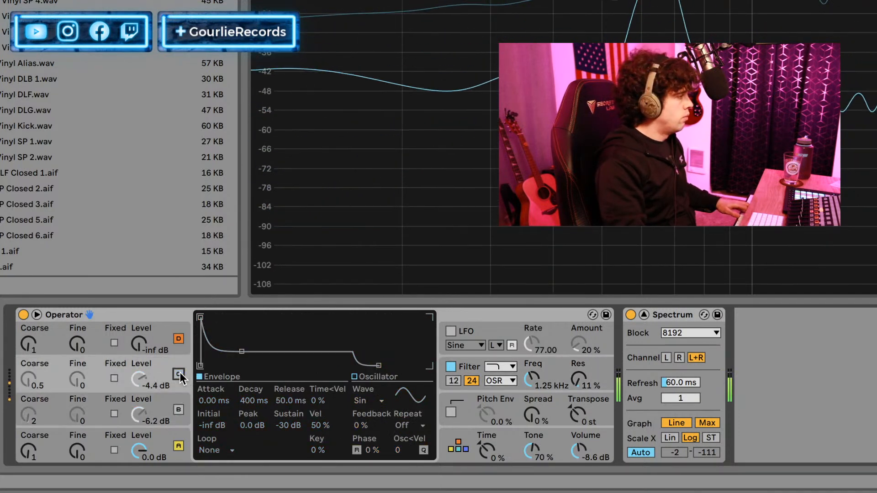
click(178, 401)
click(178, 378)
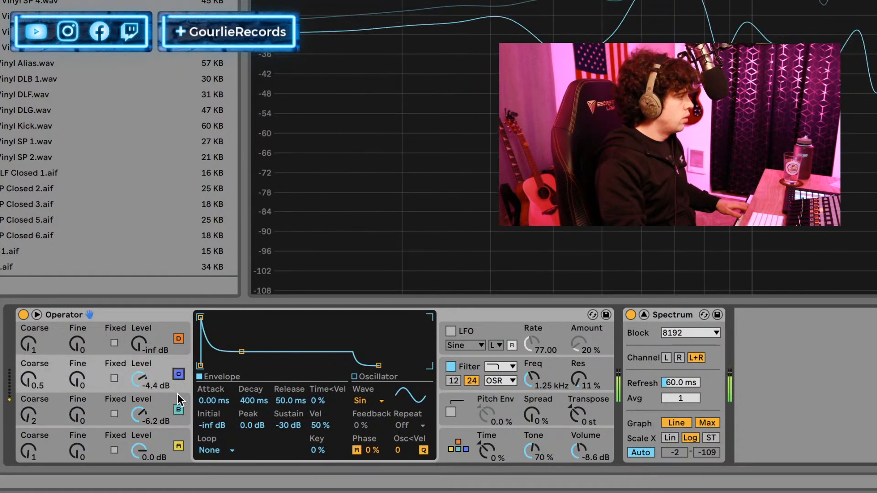
Lengthen the attack of oscillator A's envelope to 6.11 ms.
click(167, 402)
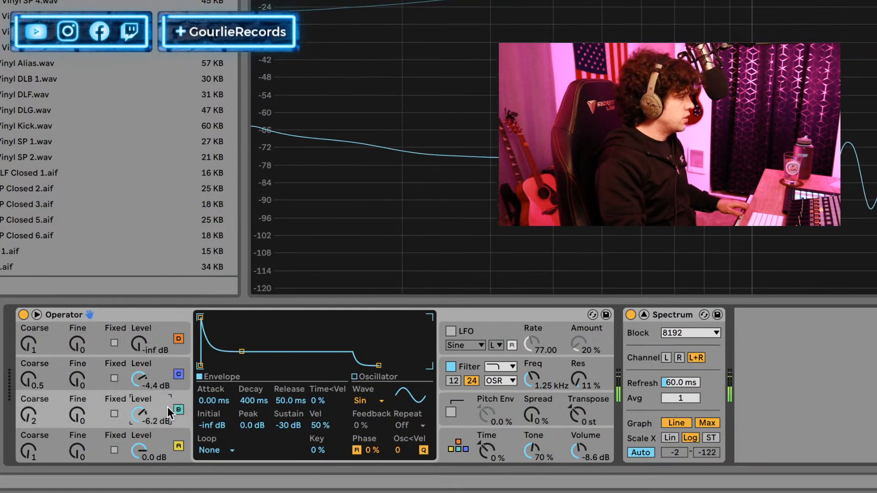
click(162, 437)
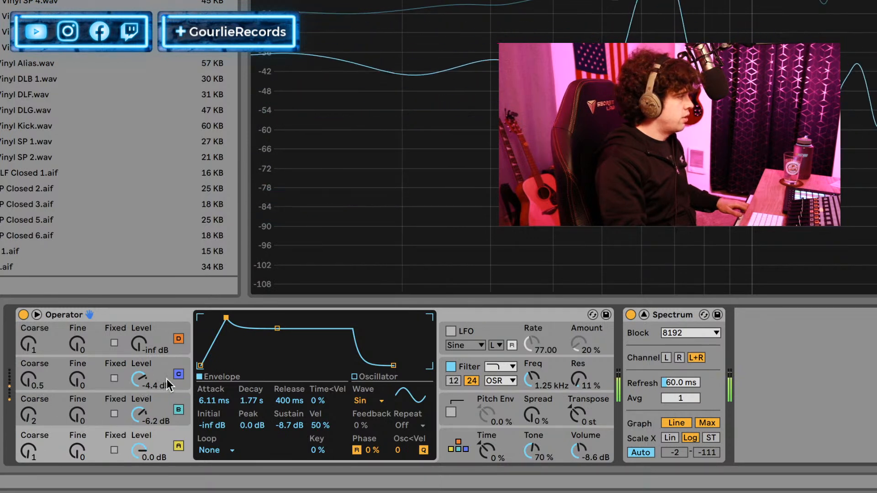
Set oscillator C's envelope to 4.12 ms attack, 245 ms decay and -5.0 dB sustain, toggling the oscillator before and after to compare.
click(178, 375)
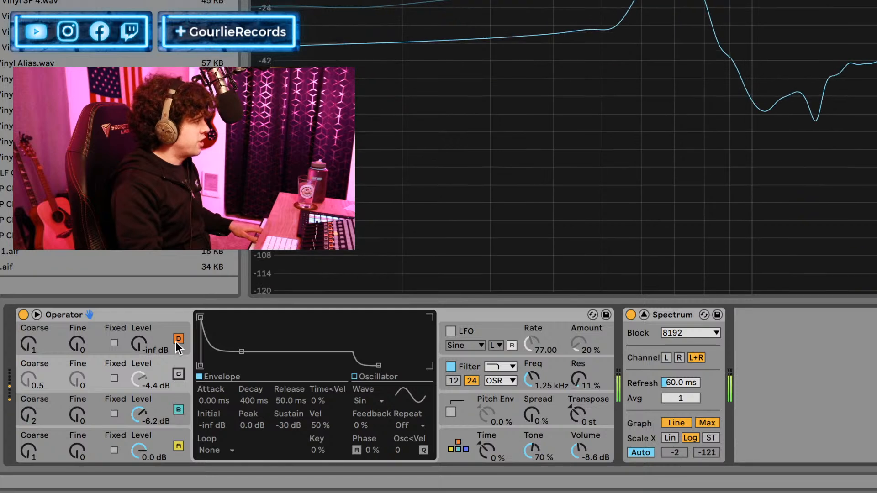
click(179, 373)
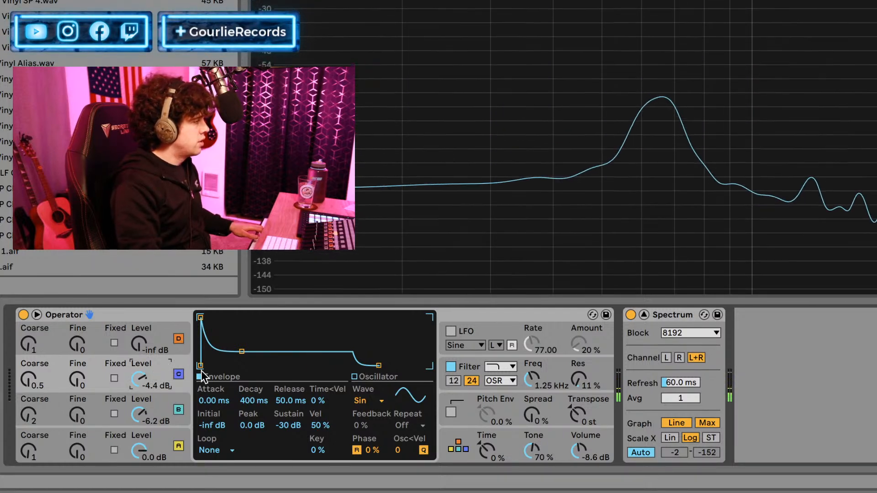
mouse_move(209, 399)
mouse_down()
mouse_move(209, 375)
mouse_move(209, 393)
mouse_up()
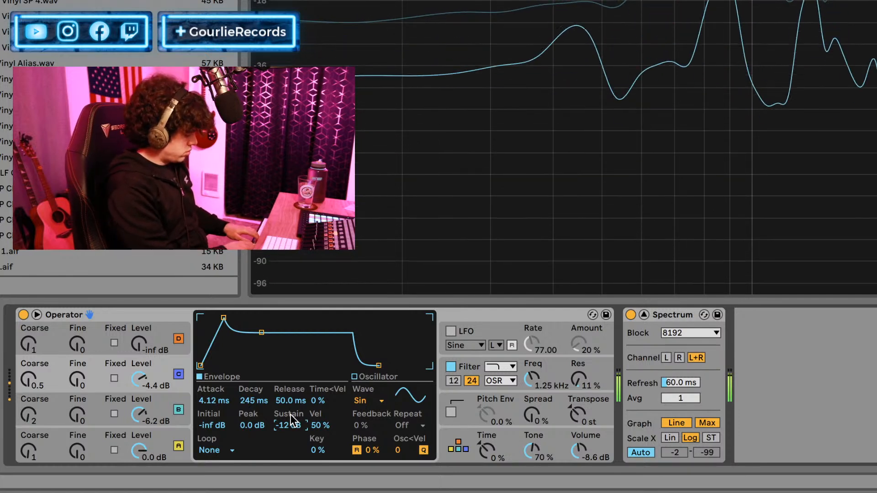
drag(281, 425, 288, 384)
scroll(281, 430, down, 2)
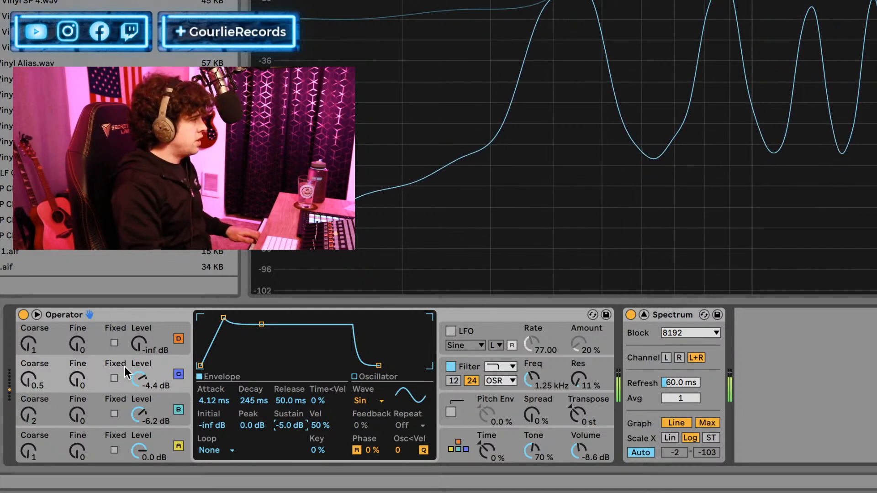
click(177, 376)
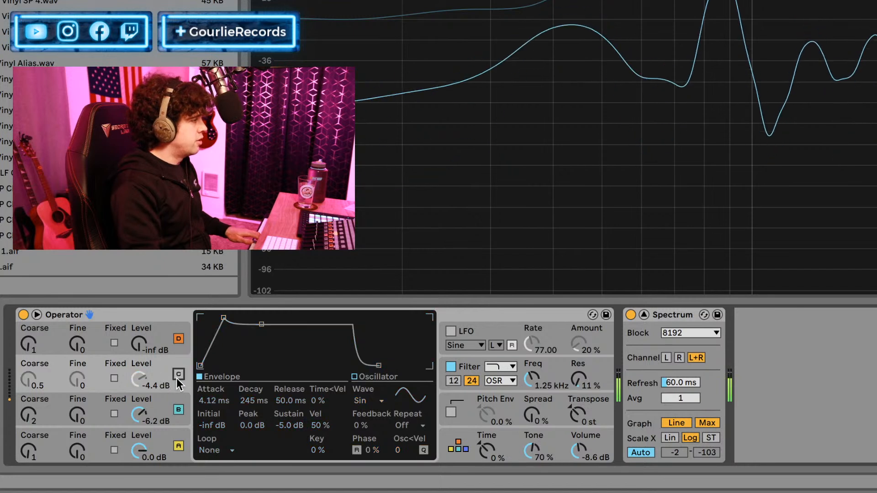
click(177, 376)
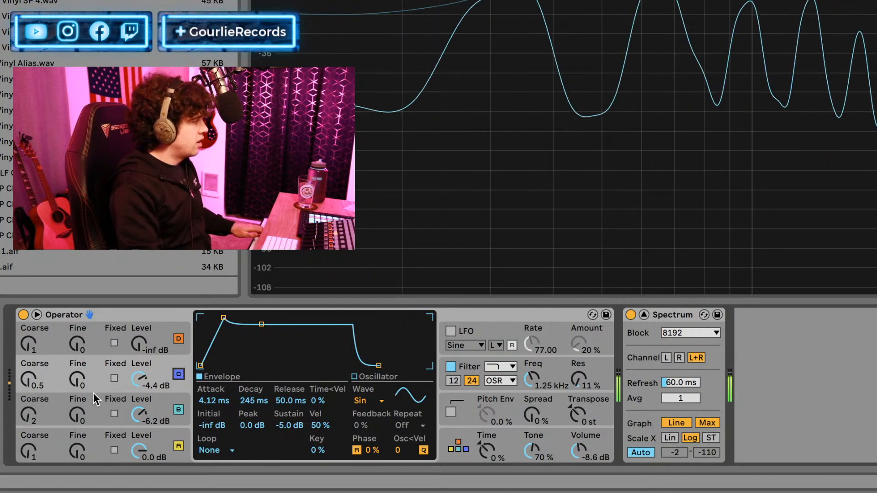
Set oscillator B's envelope to 1.42 ms attack, -0.7 dB peak and -16 dB sustain.
click(97, 410)
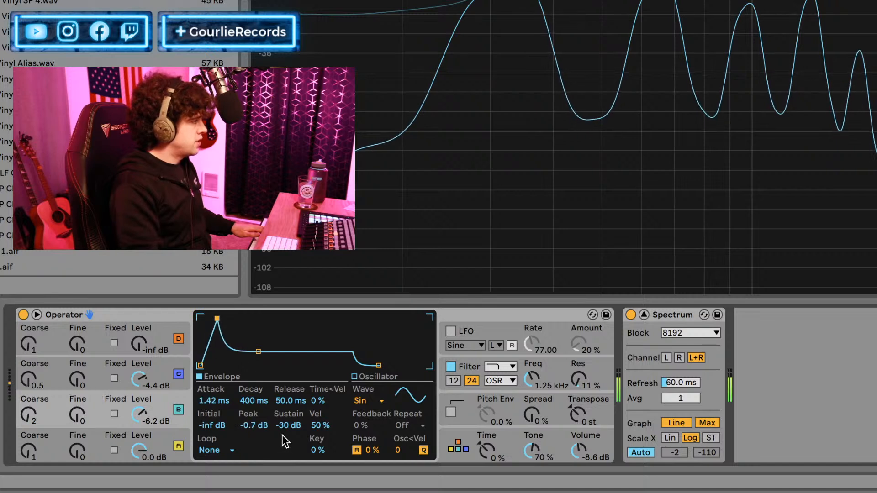
drag(288, 426, 288, 416)
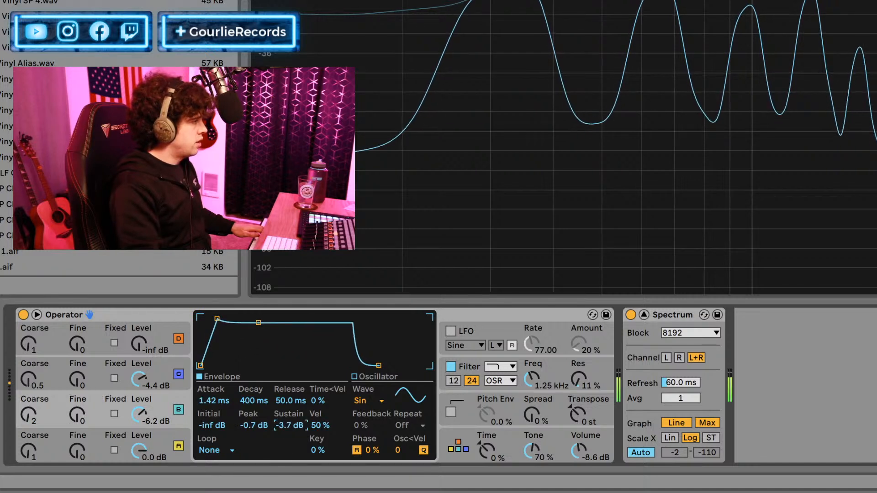
mouse_move(288, 426)
mouse_down()
mouse_move(288, 409)
mouse_move(288, 434)
mouse_up()
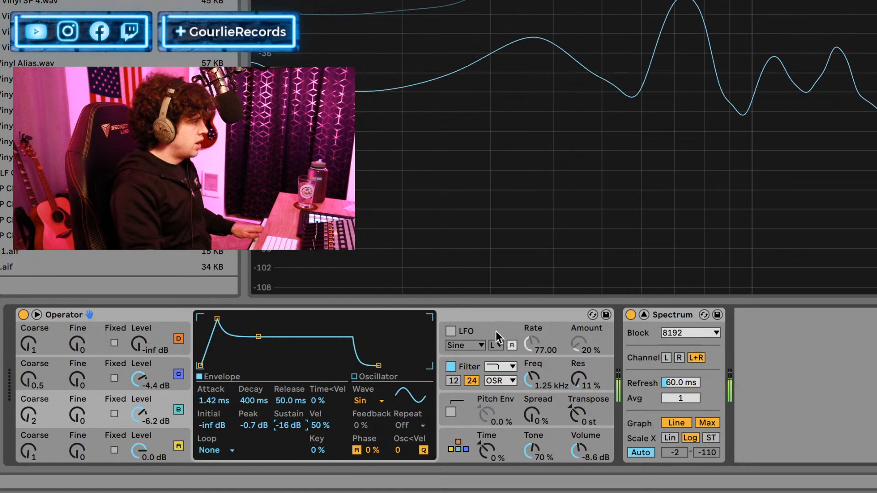
Show the LFO settings and examine the modulation targets available for Dest. B.
click(466, 328)
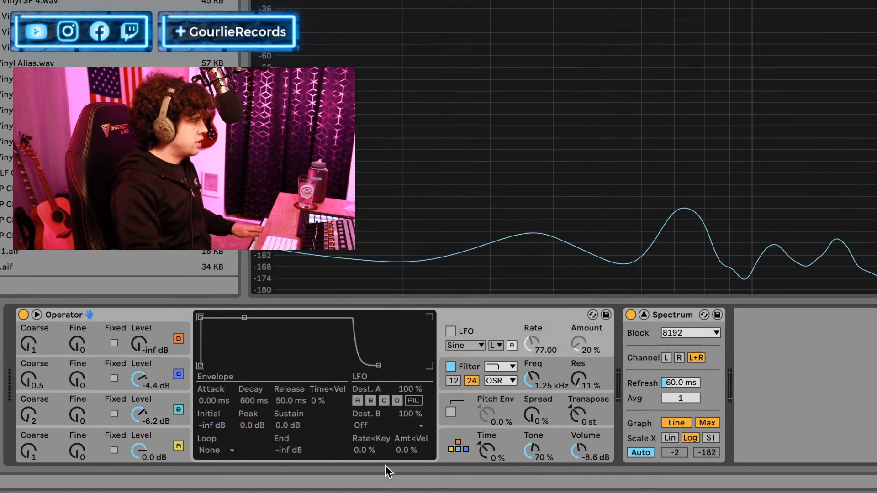
click(368, 427)
click(366, 427)
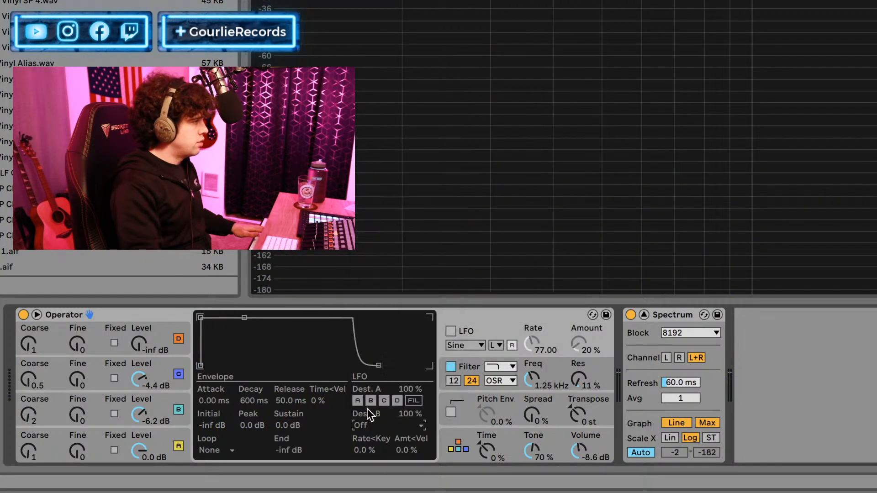
click(364, 426)
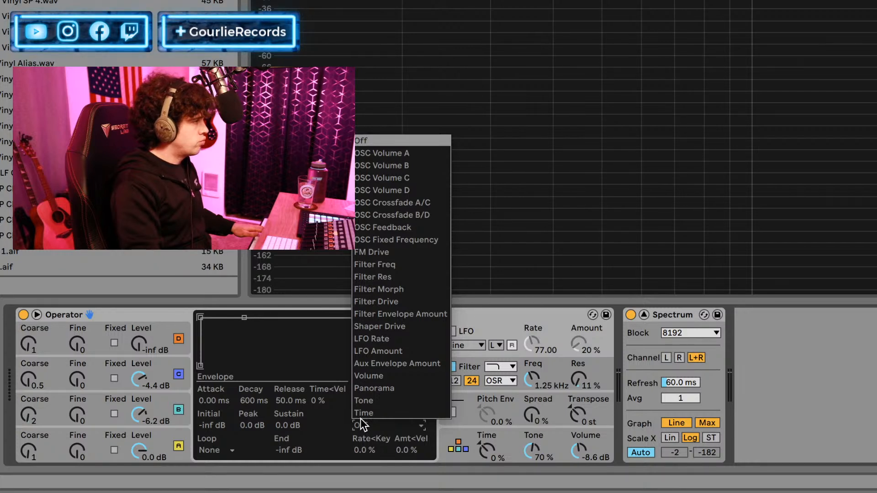
click(363, 426)
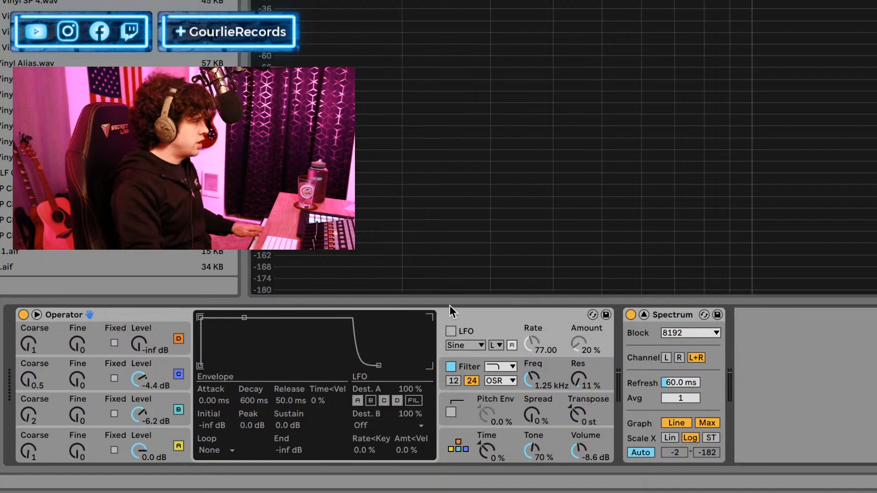
Enable the LFO, leave only oscillator B active in Dest. A, and set the rate to 89.71 and the amount to 64%.
click(452, 331)
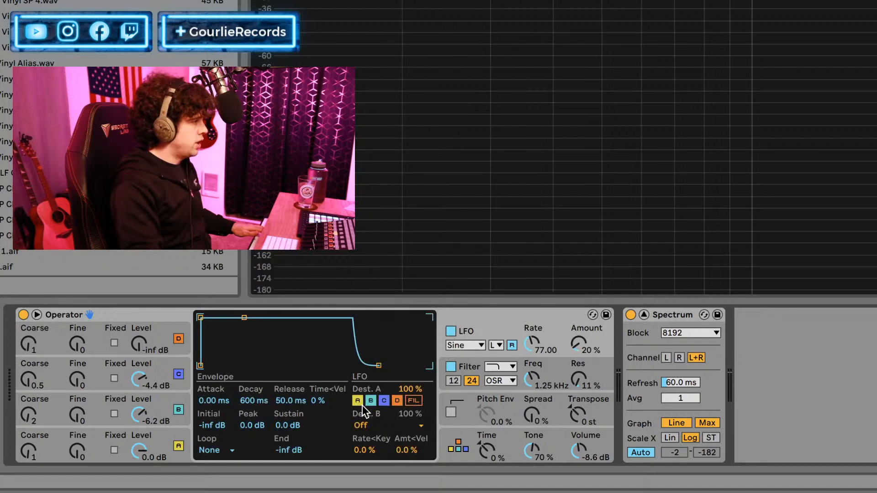
click(397, 402)
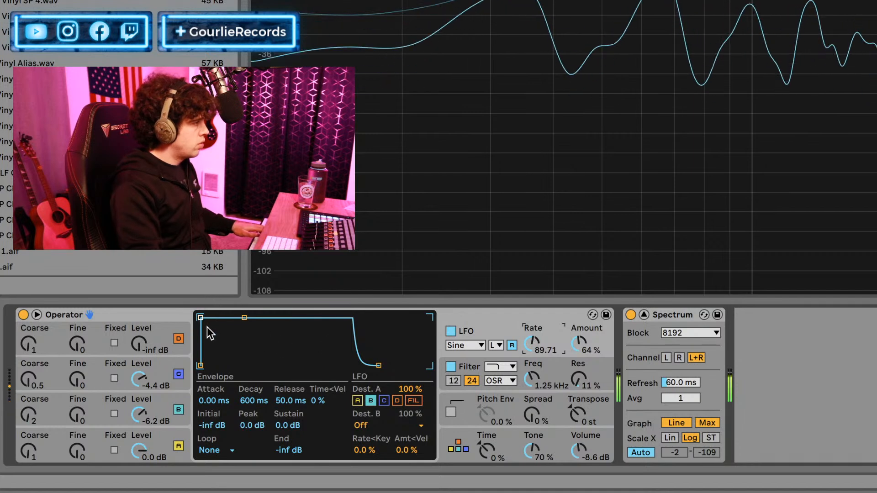
Shape the LFO envelope with 34.3 ms attack and -12 dB peak, and set the LFO rate to 21.17 with the Sine waveform.
drag(201, 319, 233, 333)
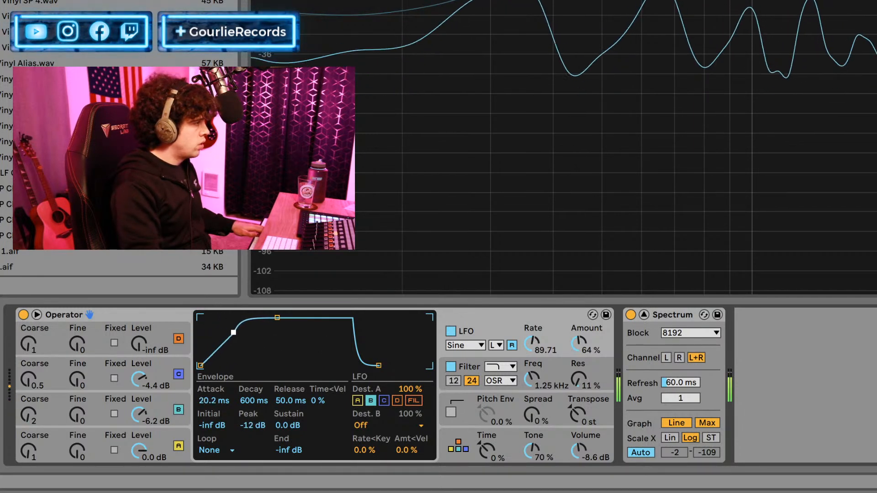
click(476, 346)
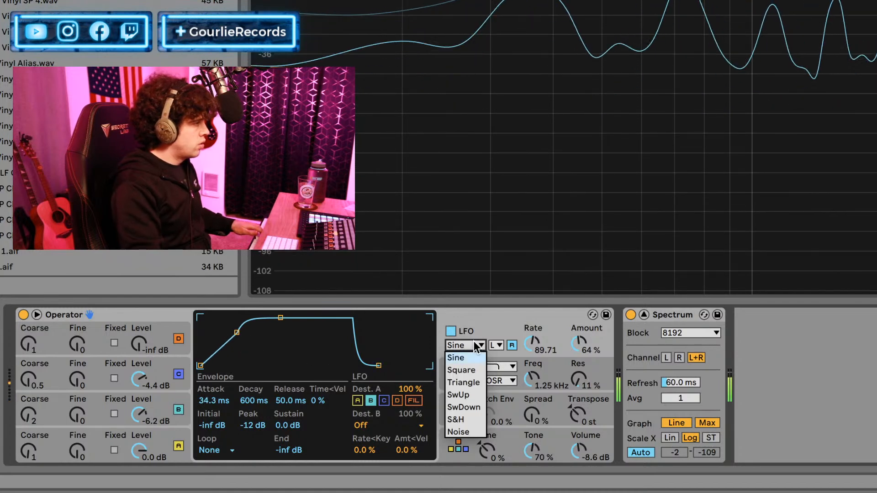
click(495, 311)
drag(533, 341, 533, 322)
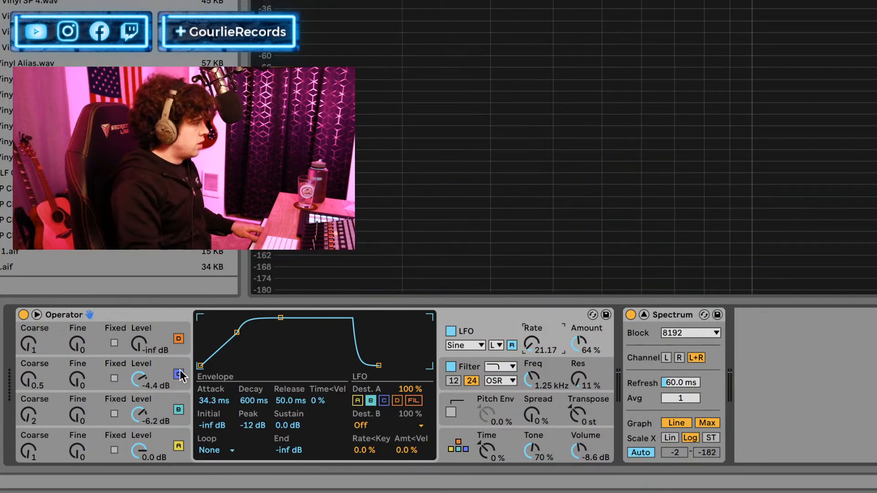
Try mapping the separate LFO device to oscillator C's sustain, remove that mapping, and set the sustain to -7.5 dB.
click(97, 361)
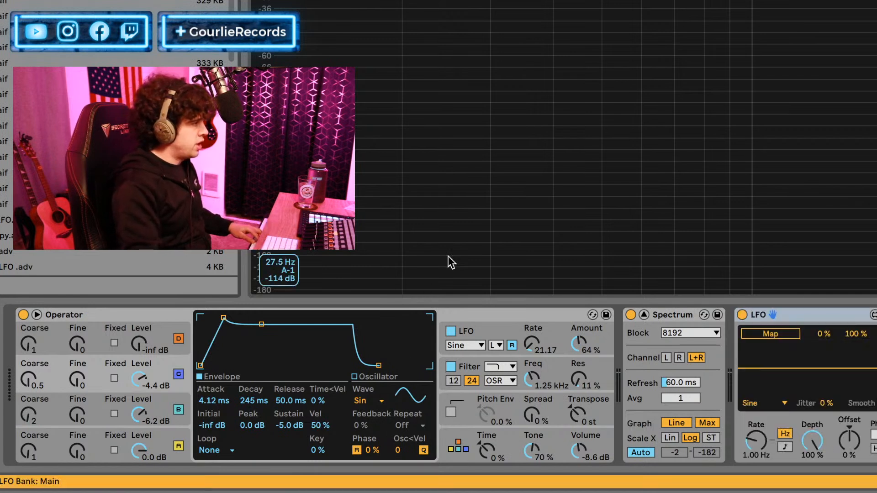
click(747, 334)
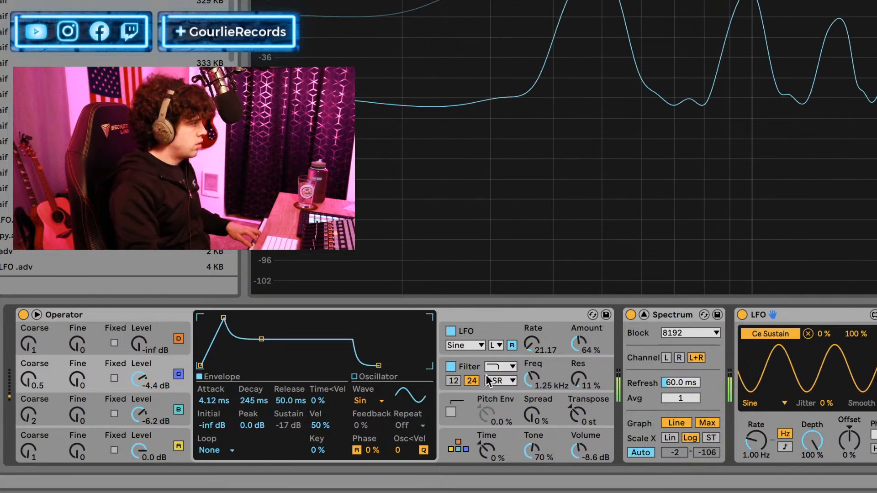
click(808, 334)
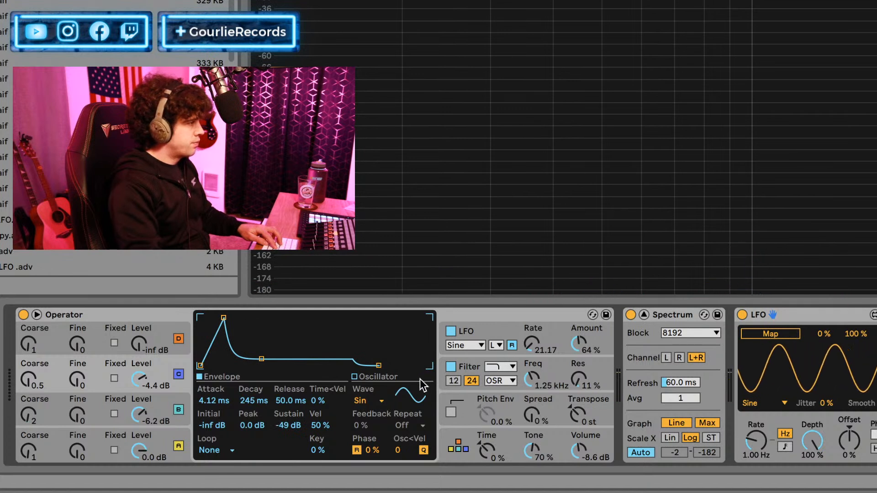
mouse_move(300, 427)
mouse_down()
mouse_move(301, 440)
mouse_move(295, 428)
mouse_up()
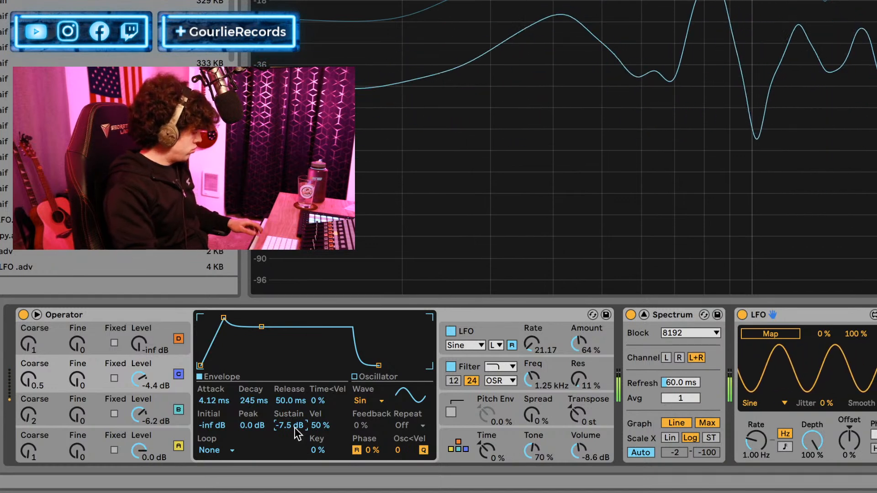
Map the LFO device to oscillator B's envelope sustain and limit the modulation range to 63%–88%.
click(62, 413)
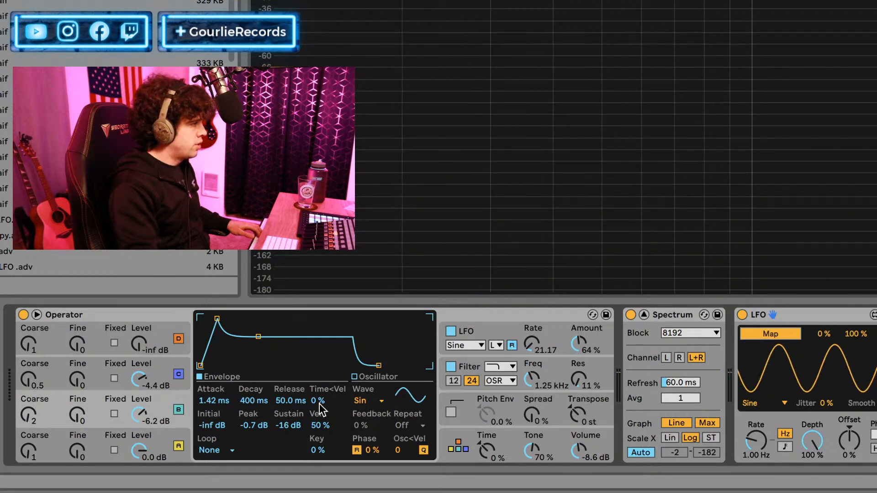
click(293, 426)
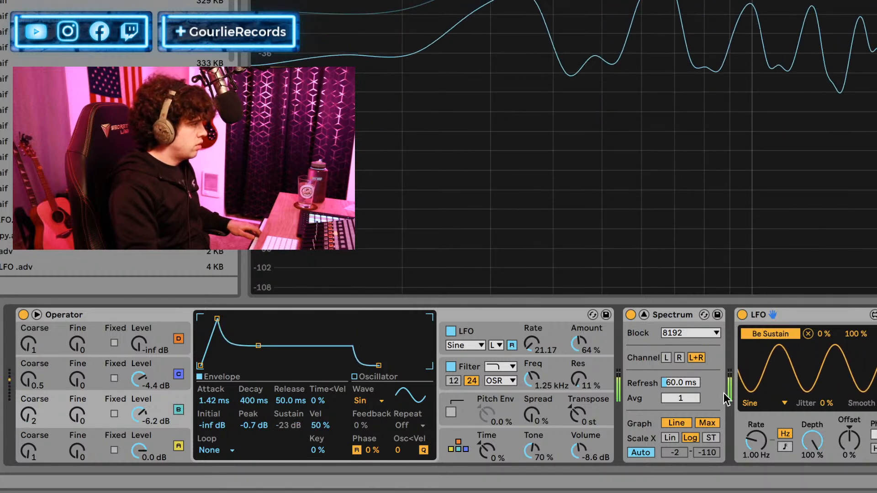
drag(824, 334, 823, 305)
drag(850, 340, 852, 337)
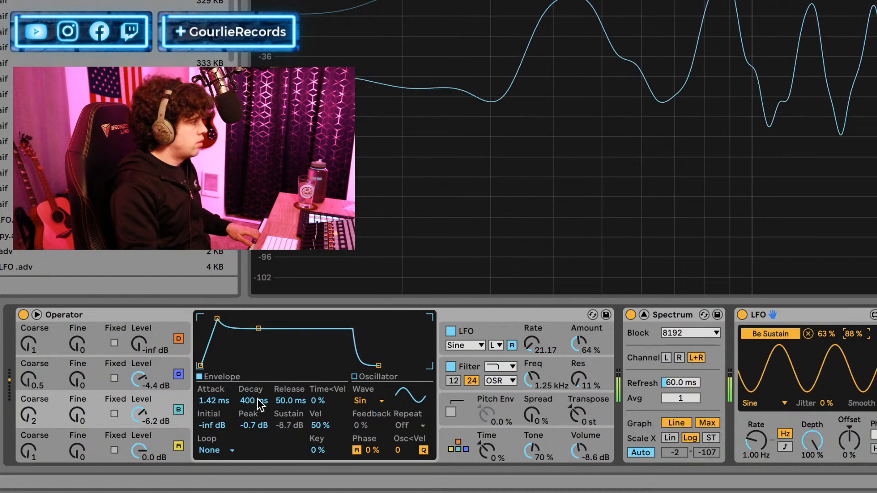
Switch the LFO device to a tempo-synced rate of 1/8 and bypass it briefly to compare the sound.
click(785, 447)
drag(757, 443, 758, 433)
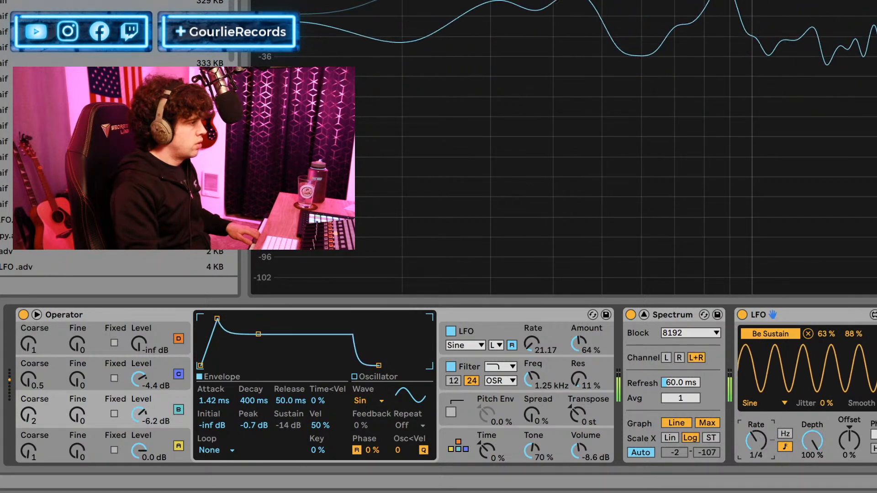
drag(759, 442, 760, 435)
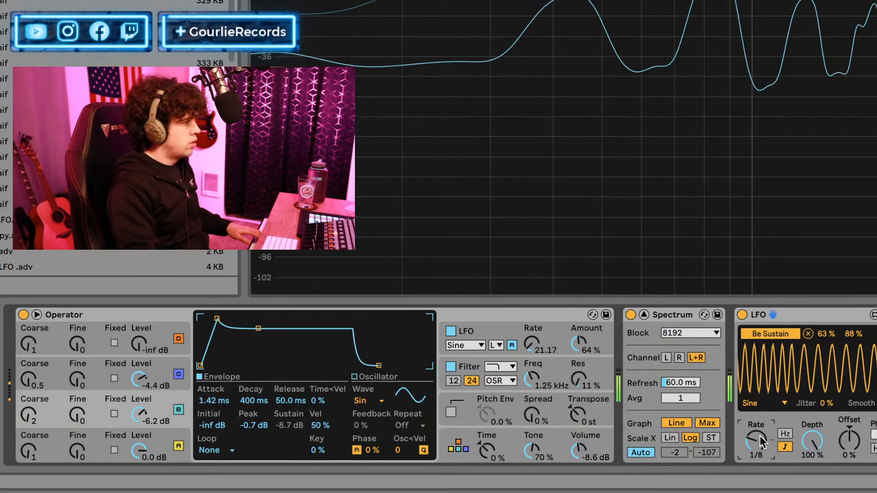
click(740, 316)
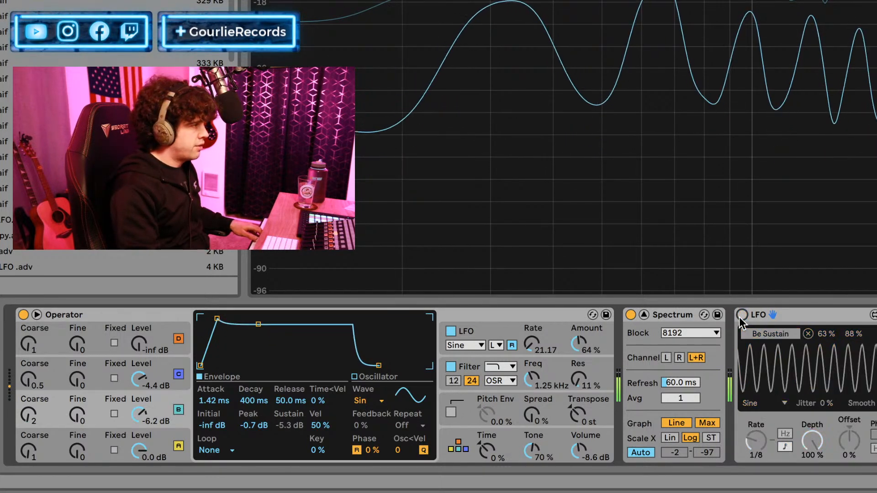
click(740, 316)
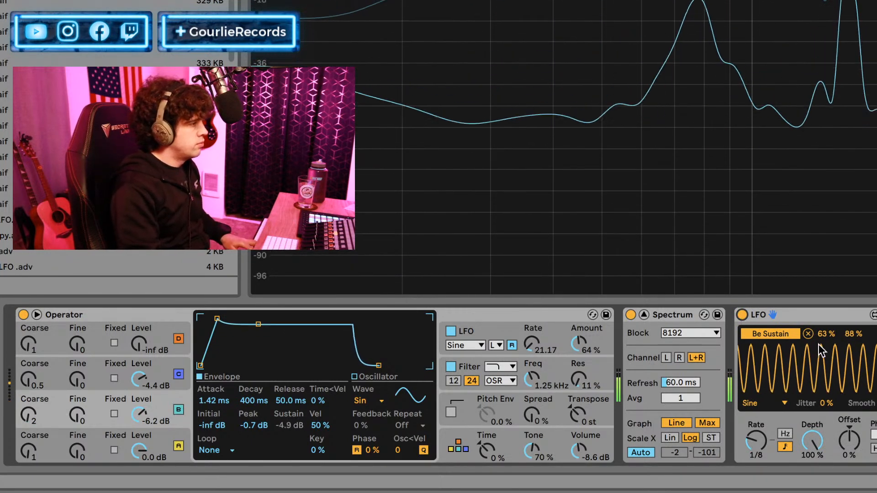
Set the sustain modulation range to 69%–84% and the LFO device's synced rate to 1/4, bypassing the device briefly to compare.
drag(853, 334, 853, 340)
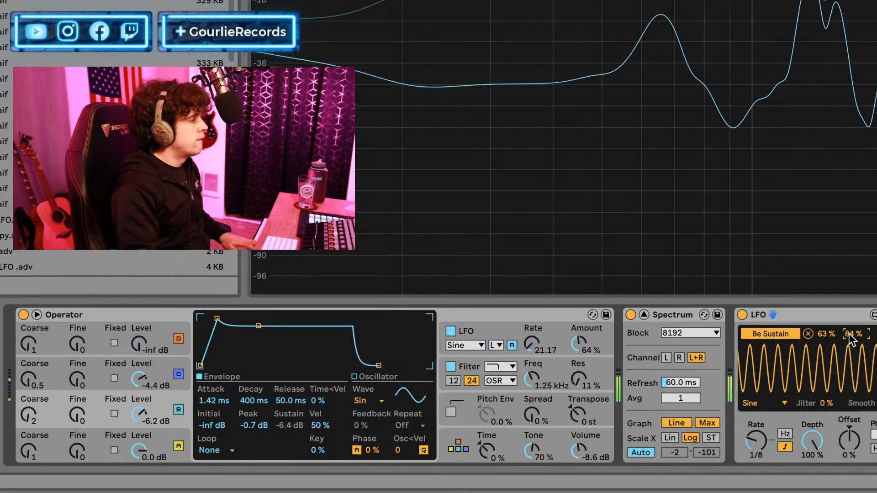
drag(826, 334, 826, 347)
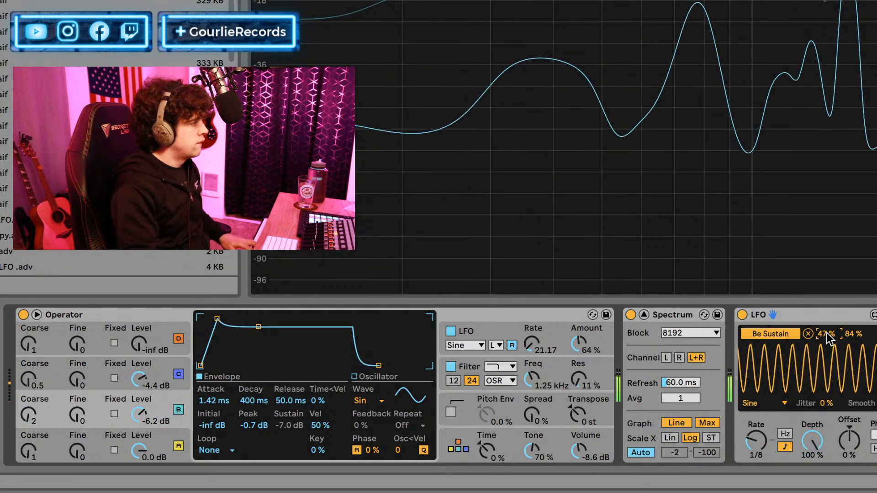
click(757, 428)
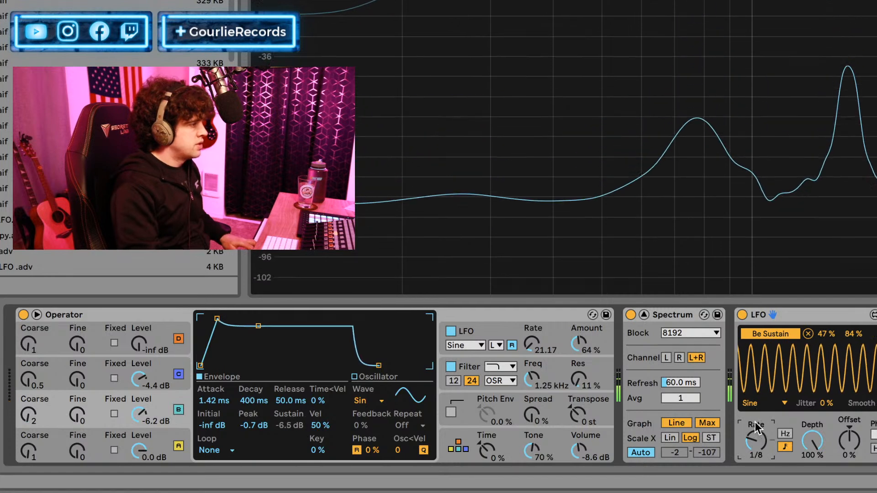
drag(756, 438, 757, 427)
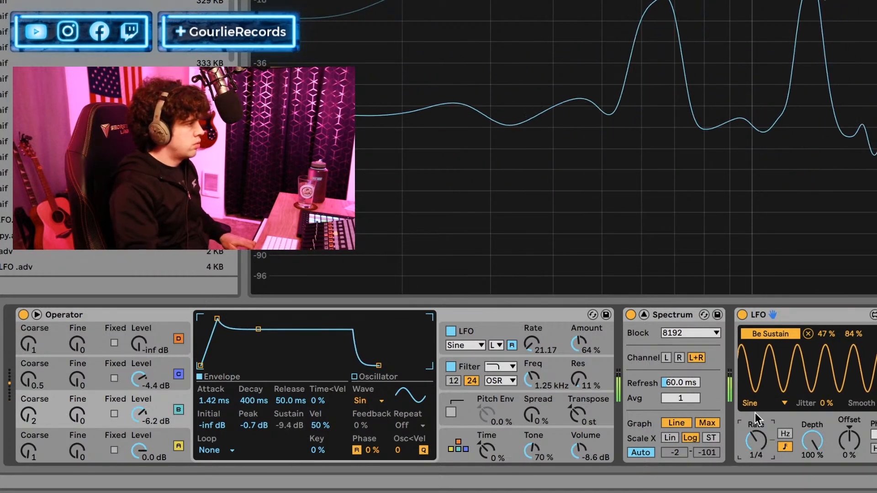
drag(821, 338, 821, 323)
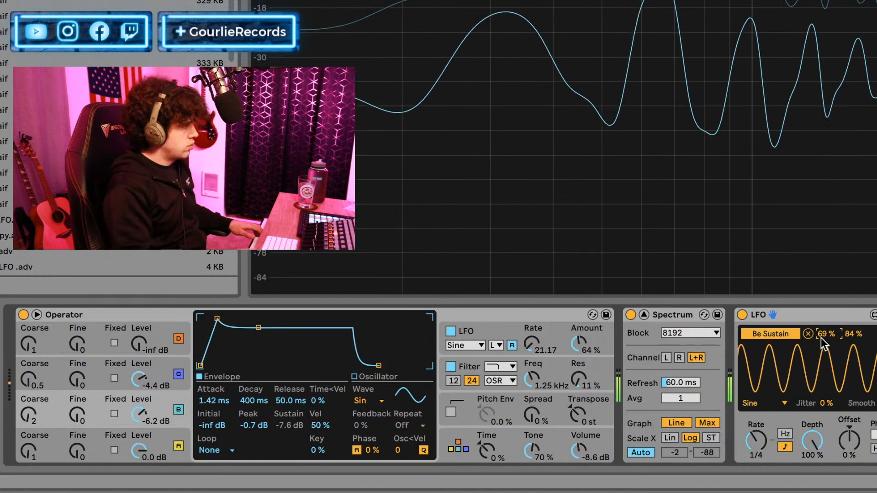
click(743, 319)
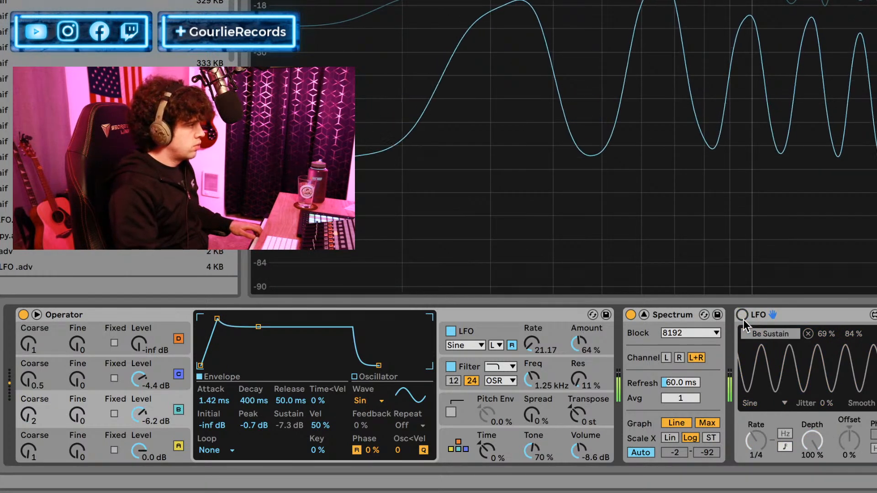
click(744, 315)
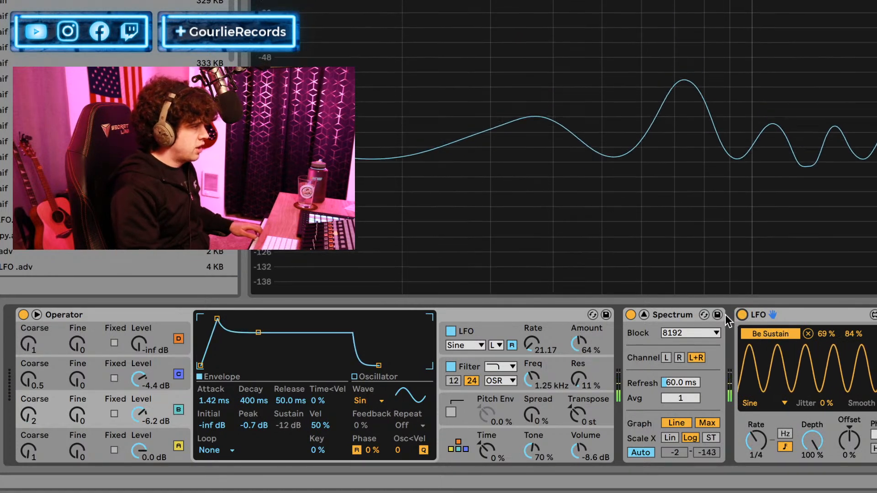
Unmap the LFO device from oscillator B's sustain and set that sustain to -7.8 dB.
click(742, 315)
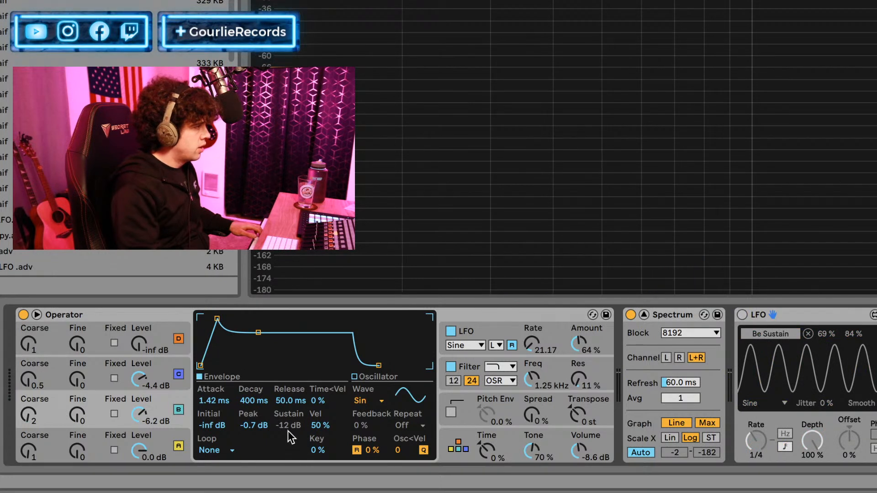
click(742, 316)
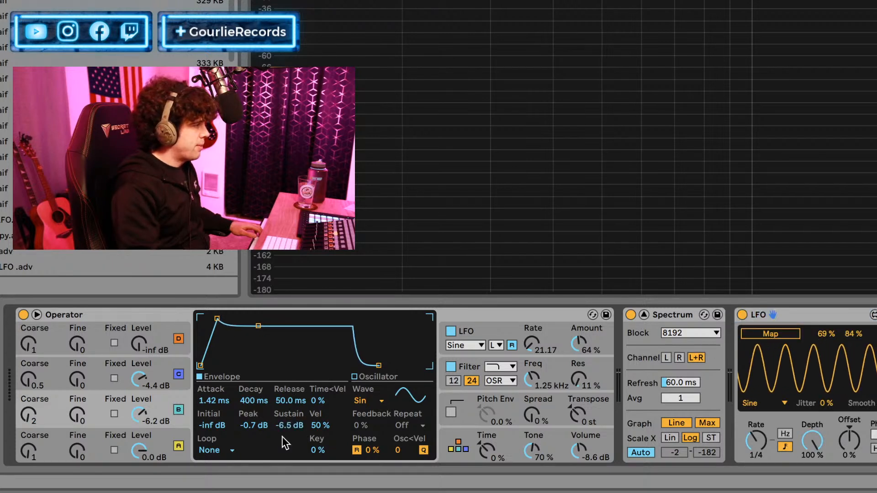
drag(290, 426, 289, 430)
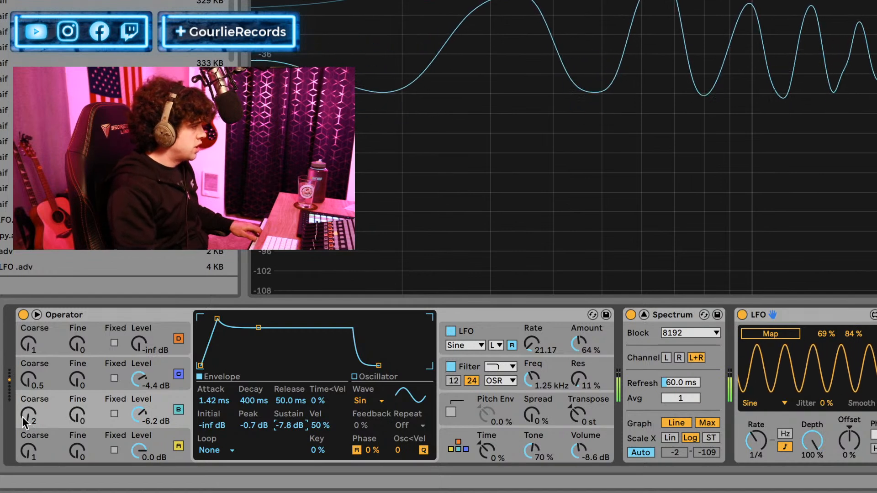
Set oscillator B's Coarse ratio to 4 and Operator's Tone to 90%.
drag(30, 415, 30, 410)
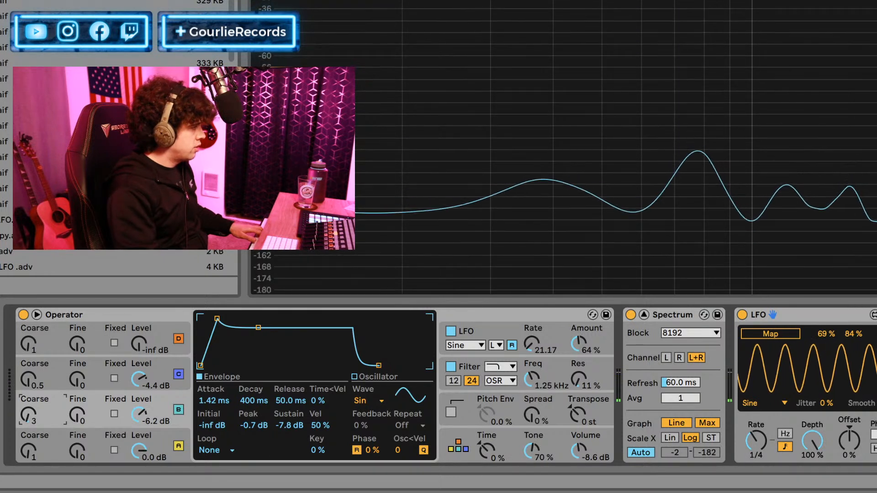
drag(30, 414, 29, 421)
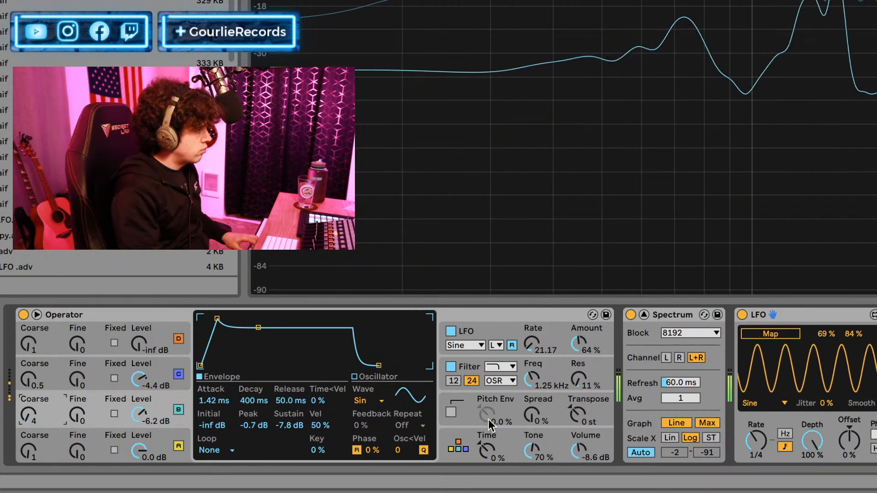
click(451, 405)
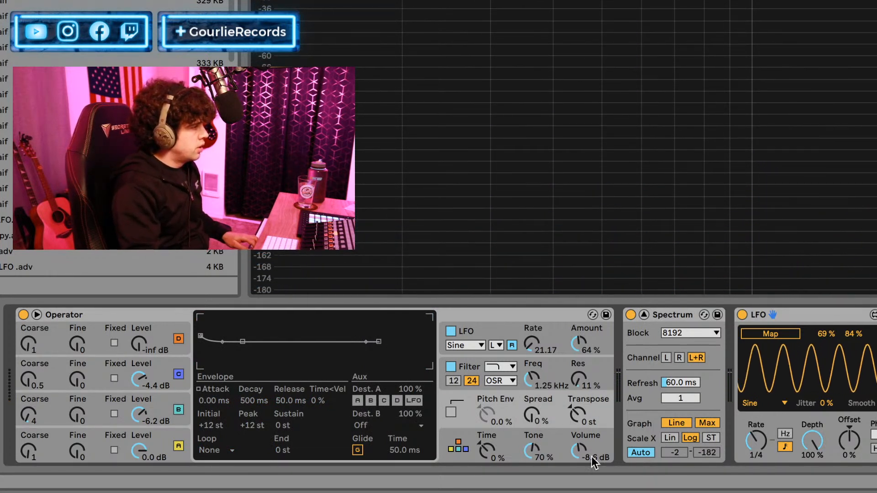
drag(528, 457, 530, 372)
mouse_move(487, 453)
mouse_down()
mouse_move(487, 427)
mouse_move(486, 453)
mouse_up()
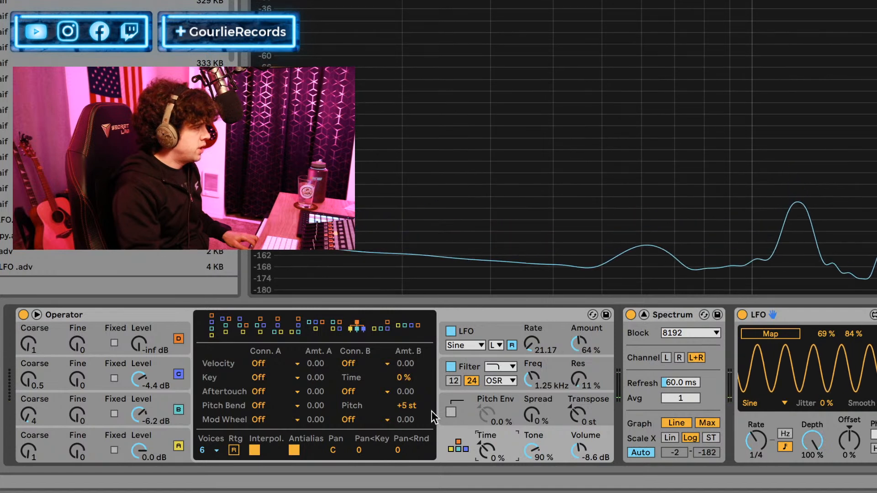
Try Filter Freq as the LFO's Dest. B, set the LFO rate to 37.29, and turn Dest. B back to Off.
click(461, 405)
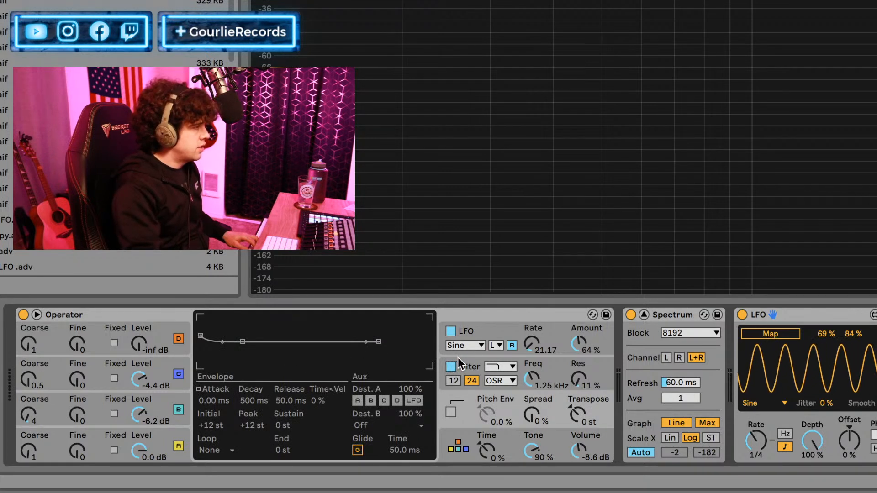
click(522, 324)
click(360, 425)
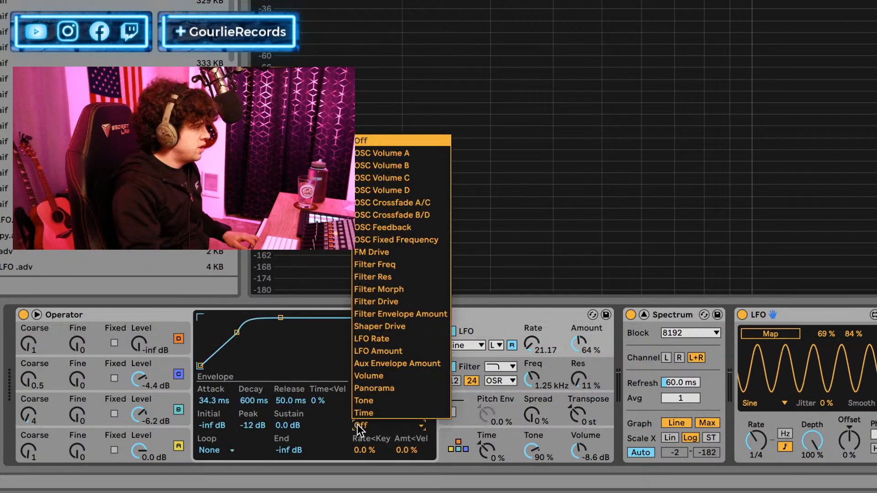
click(402, 265)
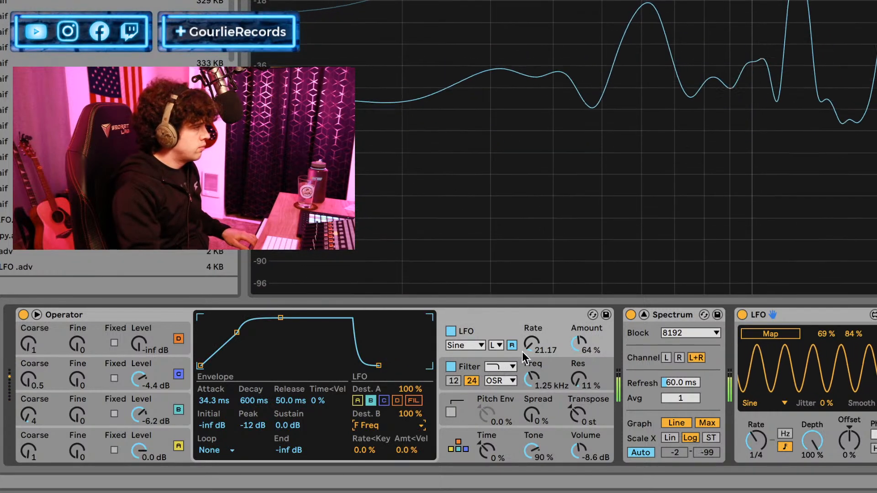
drag(529, 343, 528, 318)
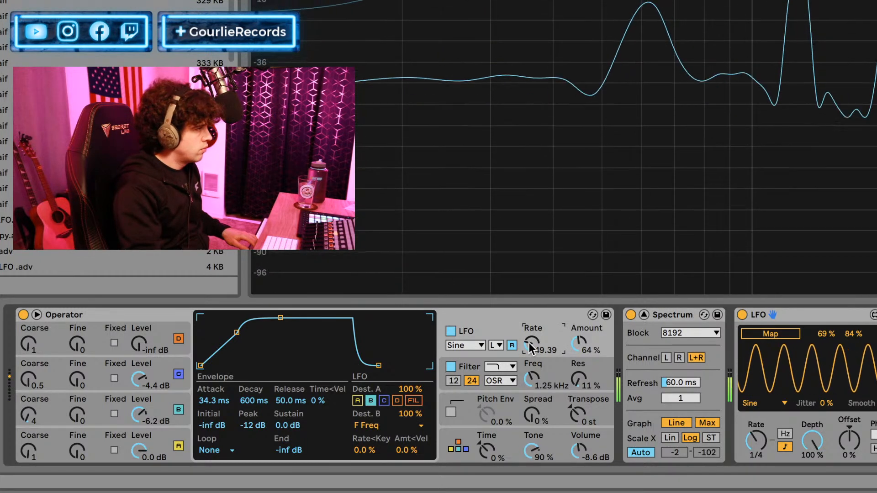
drag(530, 347, 530, 356)
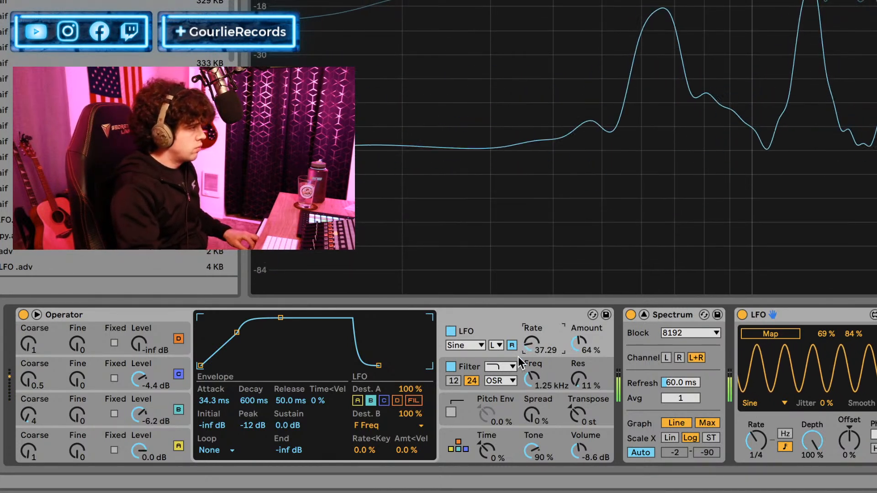
click(369, 428)
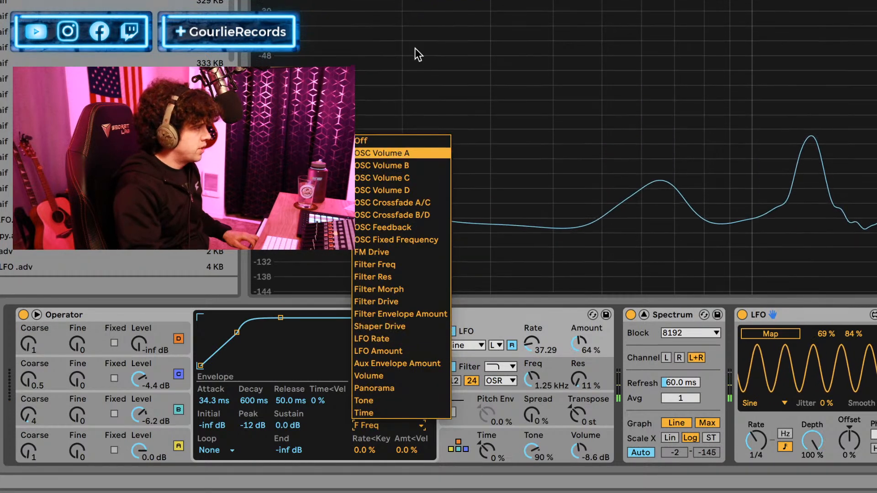
click(365, 145)
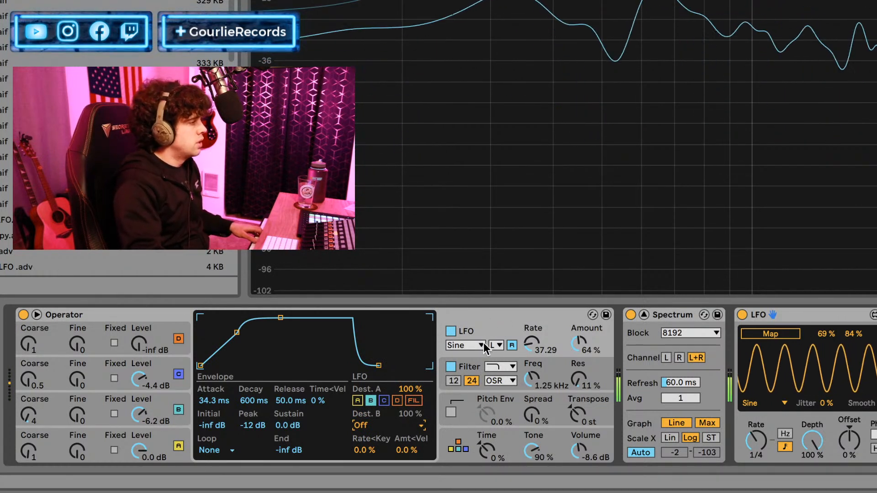
Enable the pitch envelope with attack 0.56 ms, initial -48 st and peak +23 st, and set its Dest. B to Filter Freq.
click(465, 402)
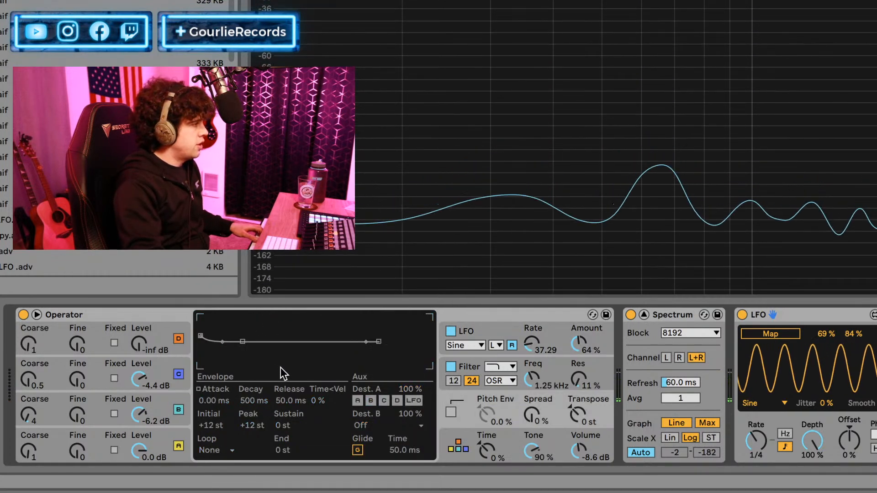
click(452, 410)
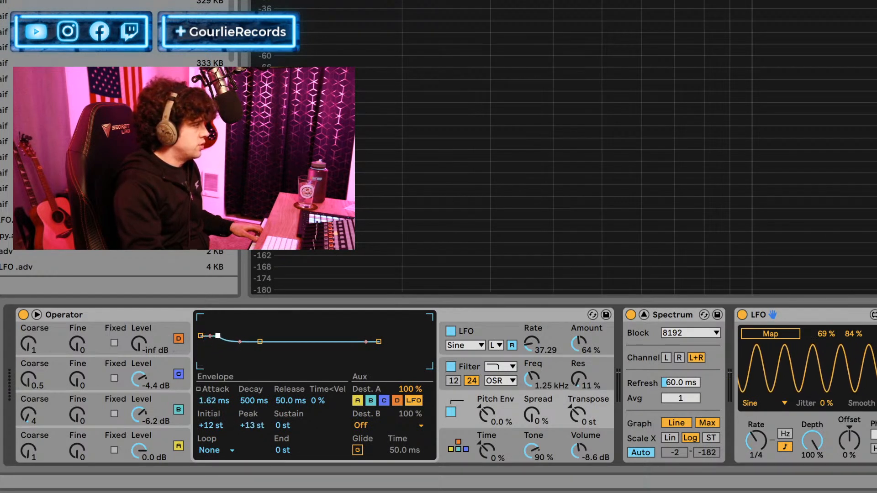
drag(201, 336, 200, 342)
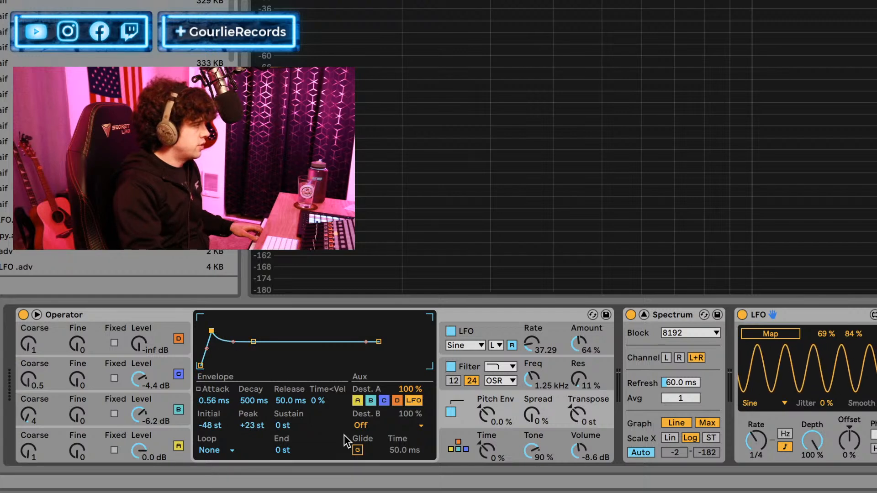
click(373, 427)
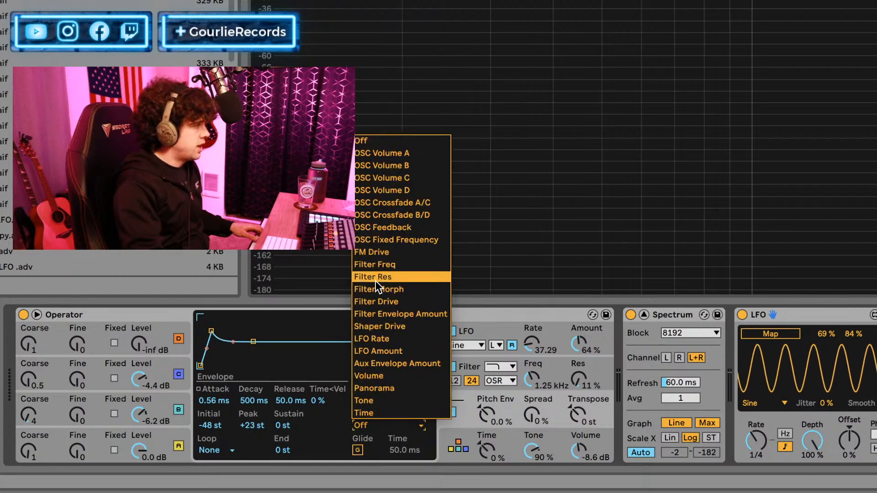
click(371, 267)
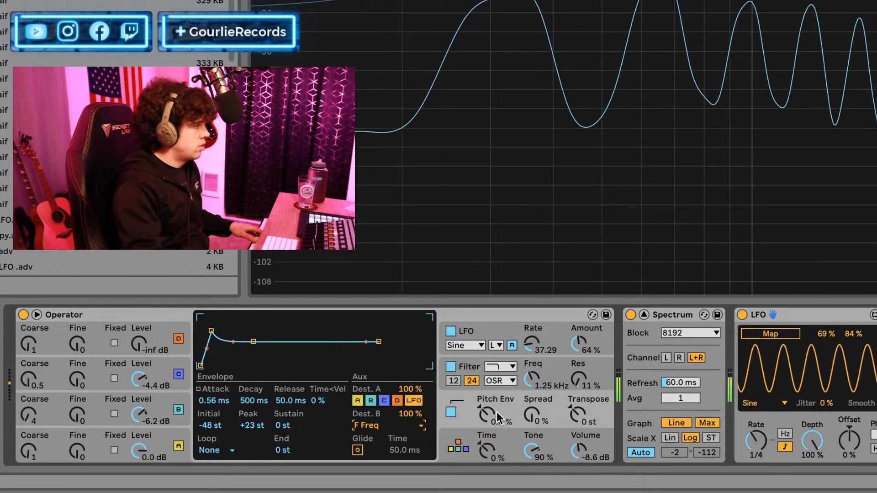
Try the pitch envelope's Loop mode at 108 ms, and switch it to Beat mode with the repeat at 2.
click(236, 449)
click(208, 401)
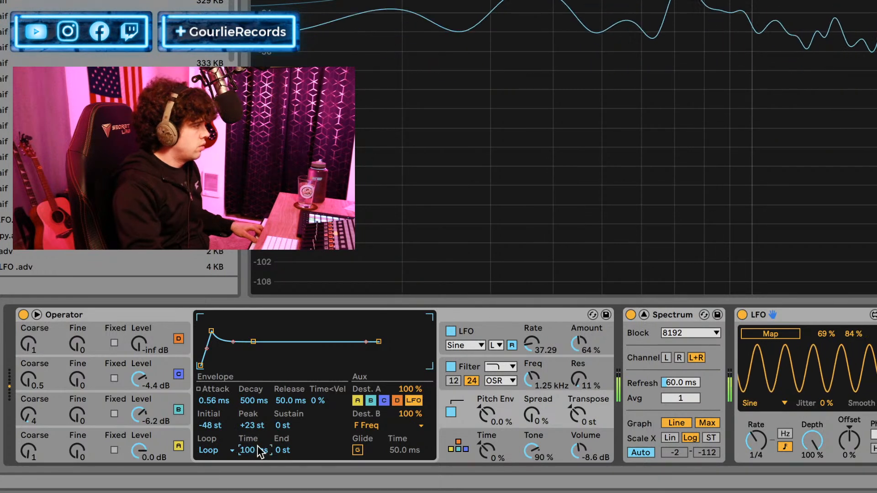
drag(259, 449, 260, 444)
click(233, 450)
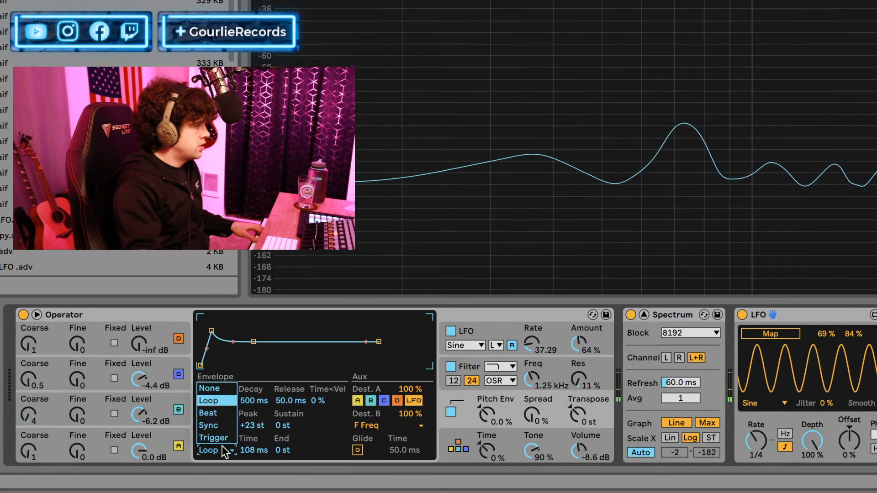
click(224, 418)
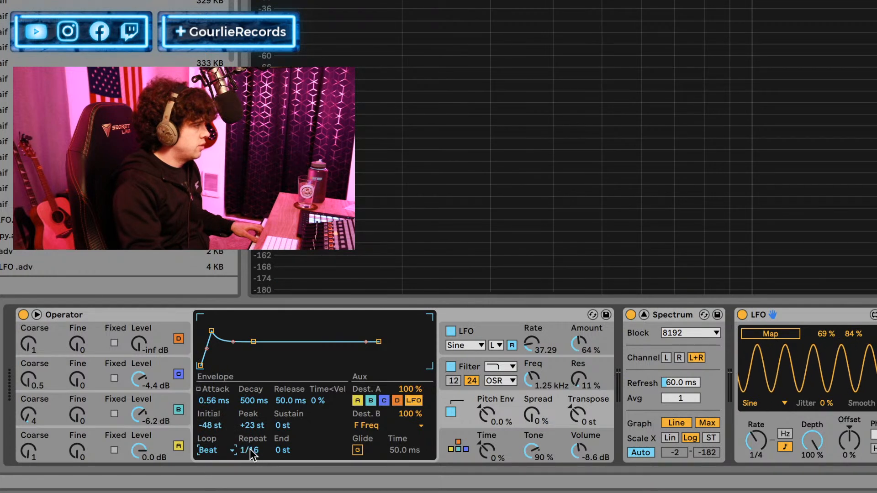
drag(251, 449, 250, 439)
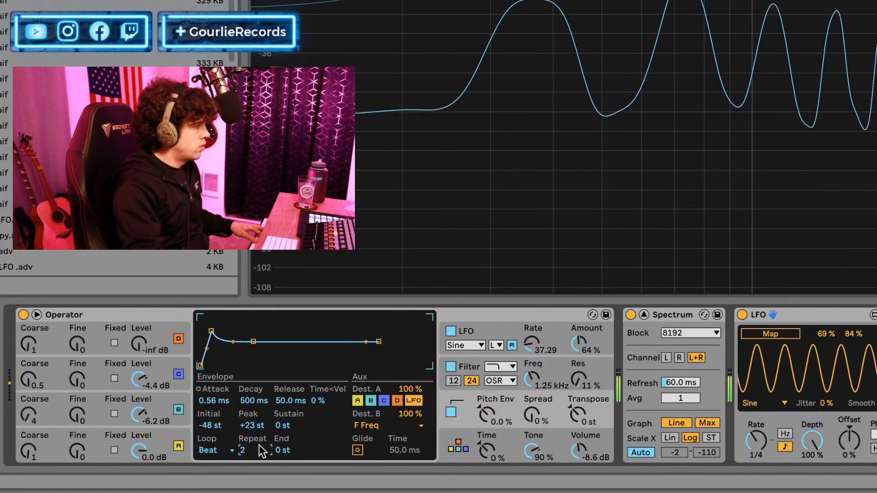
Set the pitch envelope's repeat to 1/8, attack to 206 ms, decay to 749 ms, peak to +48 st and sustain to -48 st, and switch it off.
drag(213, 400, 214, 369)
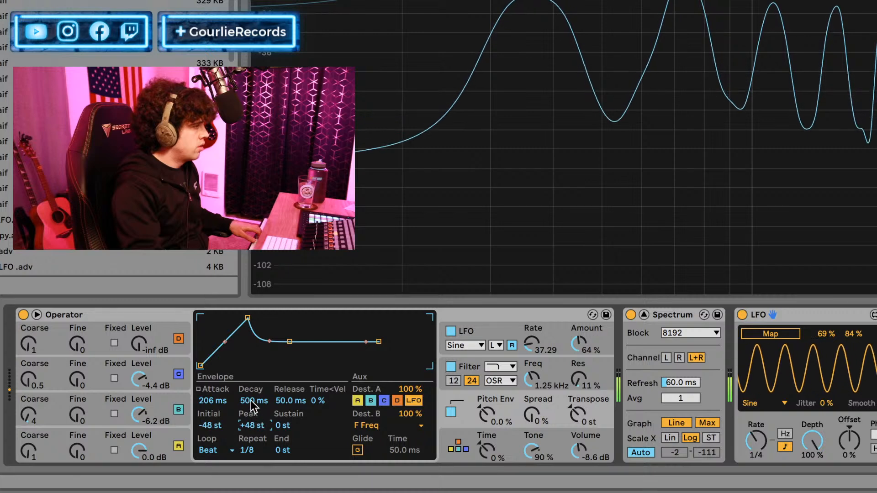
drag(254, 400, 254, 365)
drag(275, 415, 275, 452)
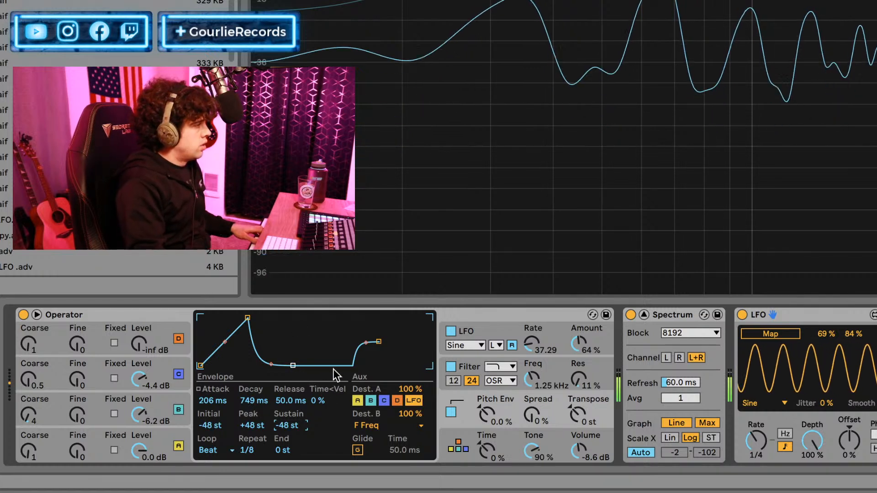
click(451, 412)
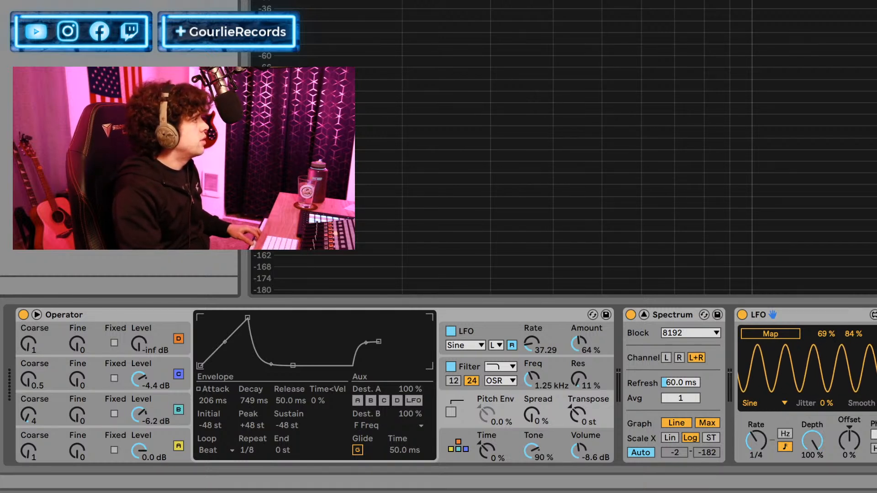
Add the LFO Filter rack directly after Operator, try its Opener variation and recall the Rising macro variation.
mouse_move(137, 150)
mouse_down()
mouse_move(735, 412)
mouse_move(596, 362)
mouse_move(607, 366)
mouse_up()
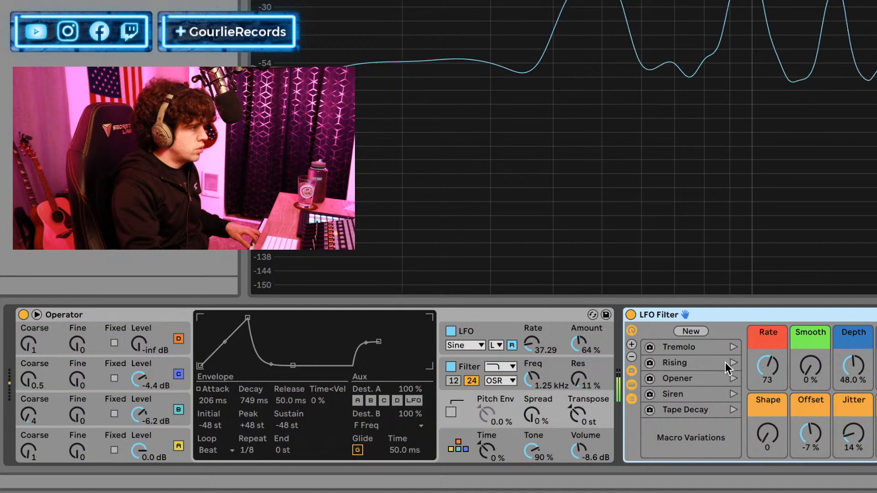
click(734, 375)
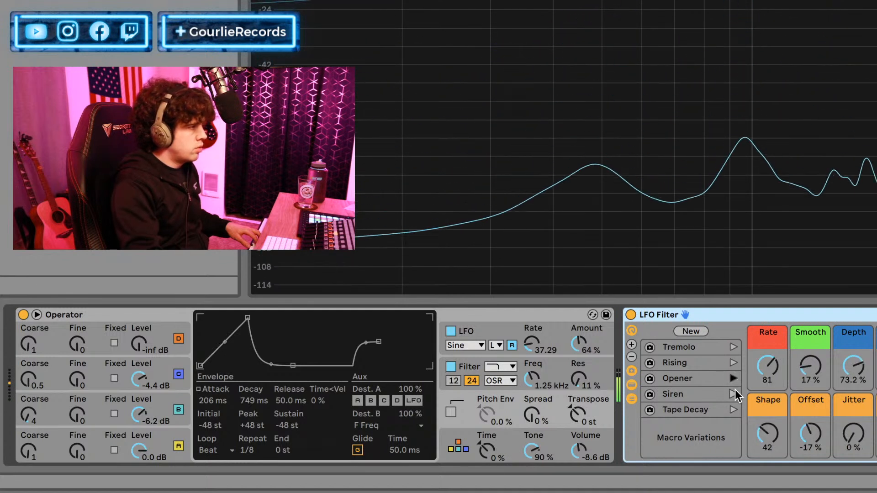
click(732, 363)
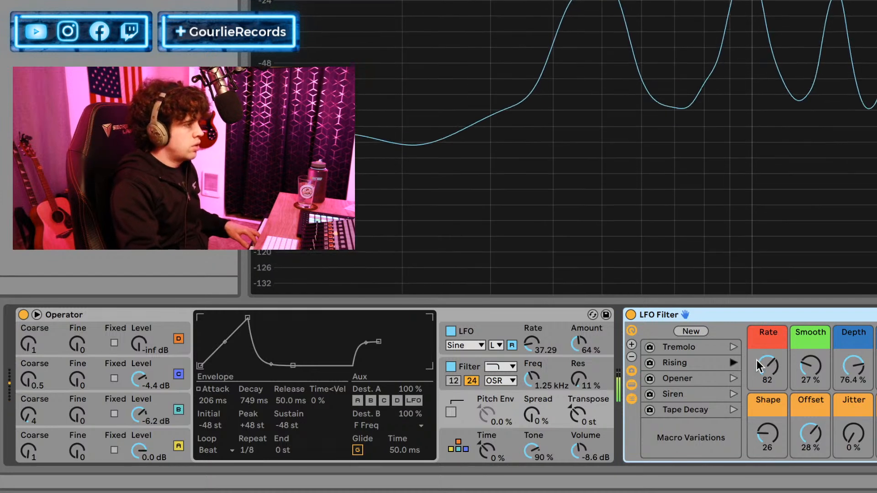
Lower the LFO Filter rack's Rate macro to 48.
drag(771, 367, 772, 377)
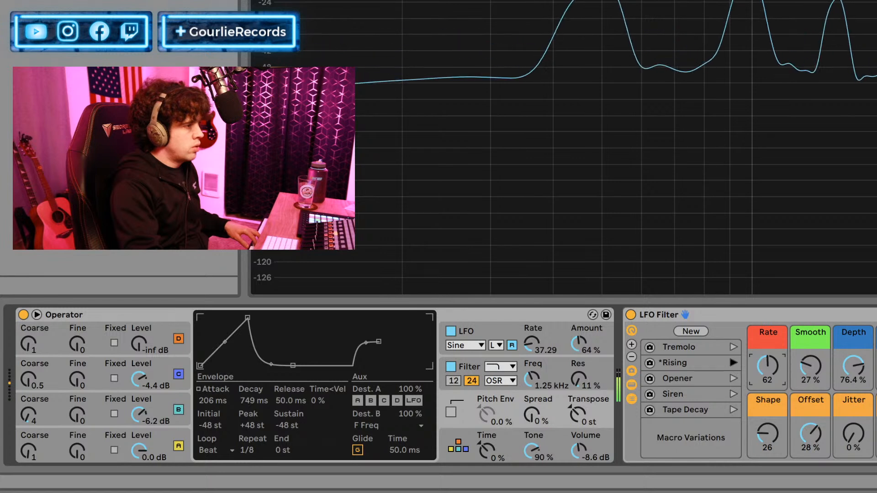
drag(768, 366, 768, 381)
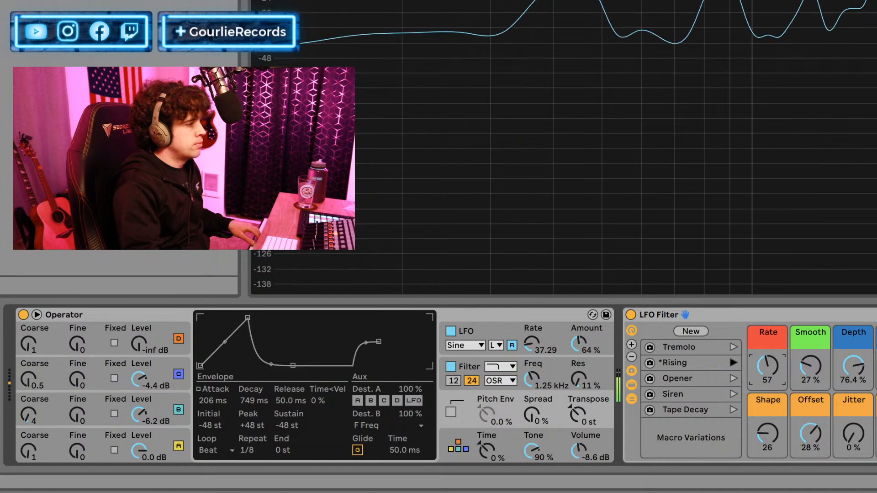
drag(767, 366, 768, 388)
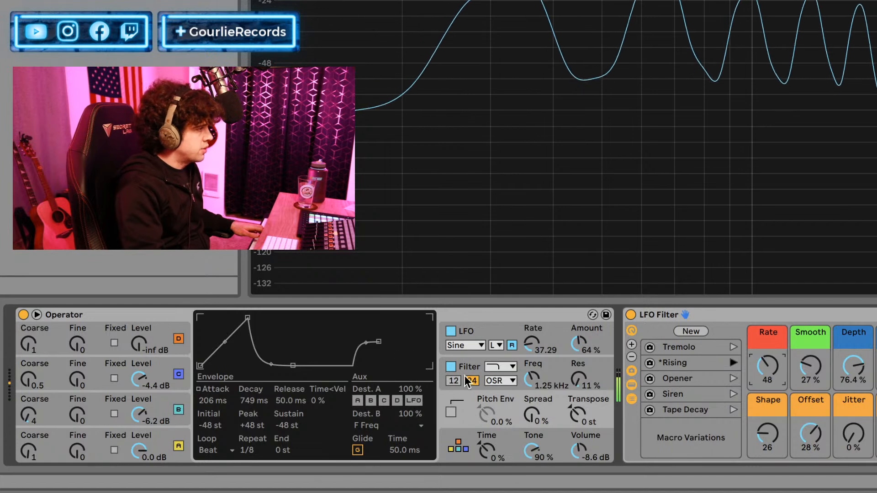
Set the decay of Operator's LFO envelope to 317 ms and switch Operator's built-in LFO off.
click(107, 367)
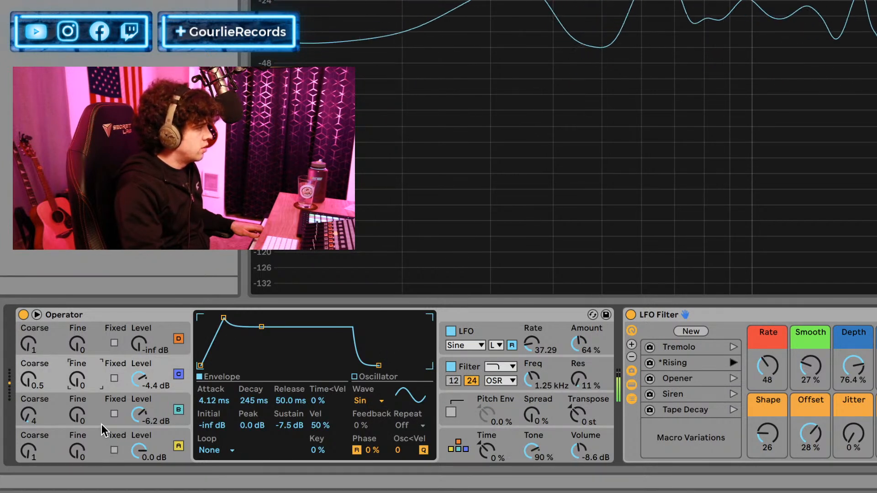
click(495, 325)
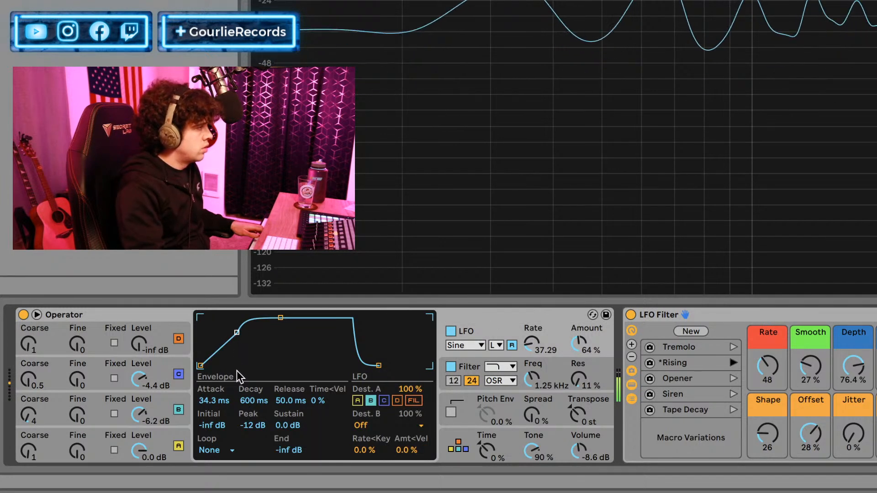
drag(250, 400, 250, 422)
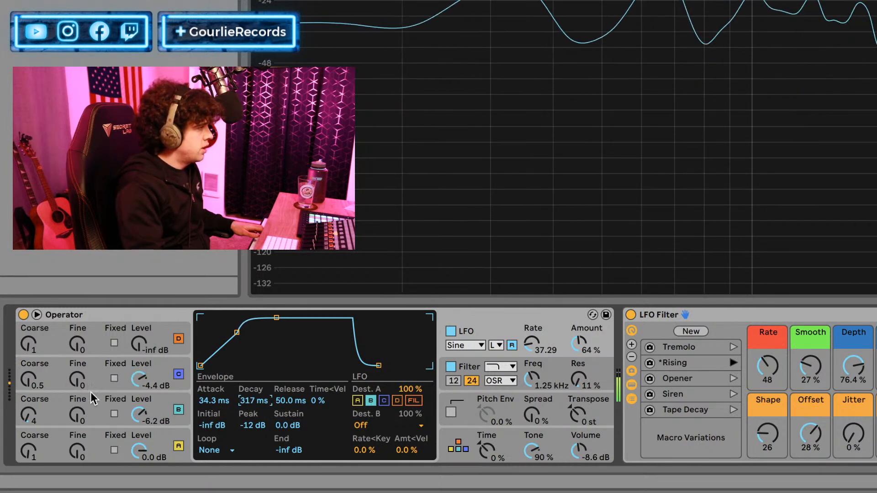
click(450, 331)
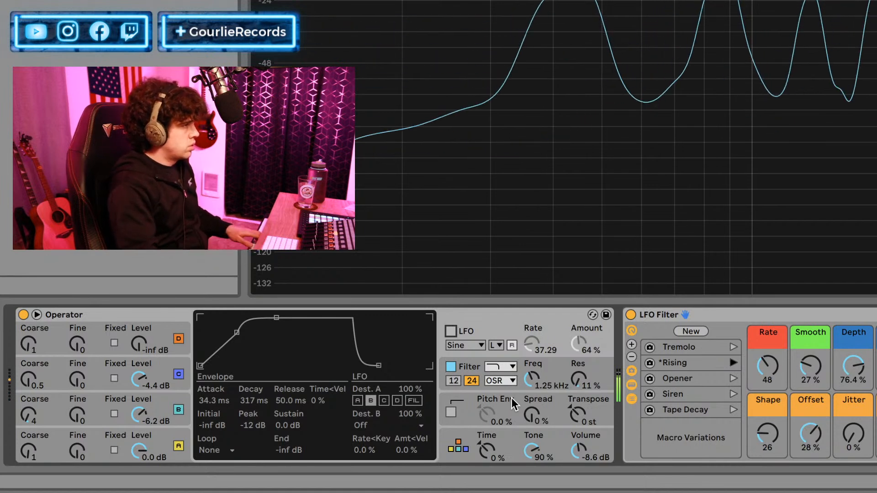
Set oscillator D's waveform to Noise White and raise its level to -7.3 dB.
click(87, 334)
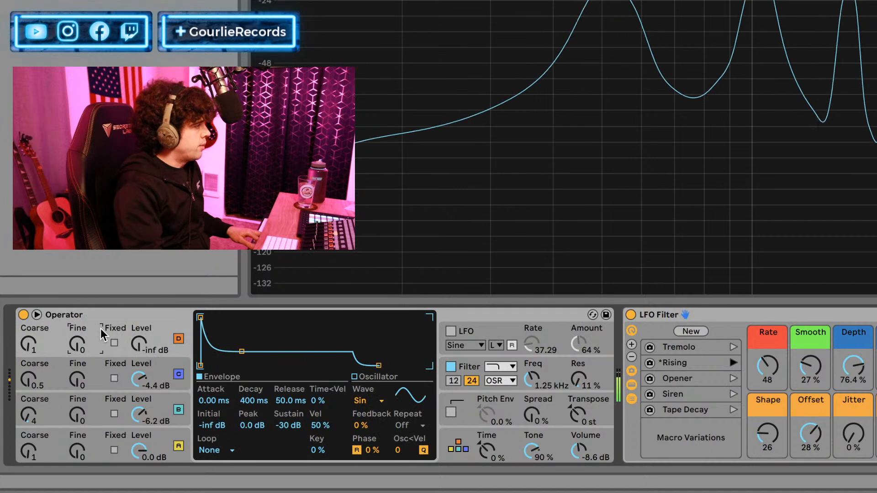
click(379, 400)
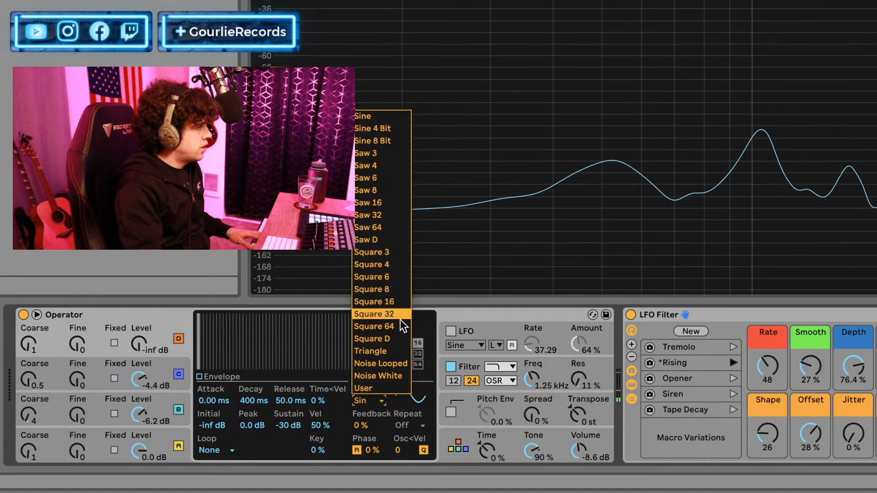
click(383, 376)
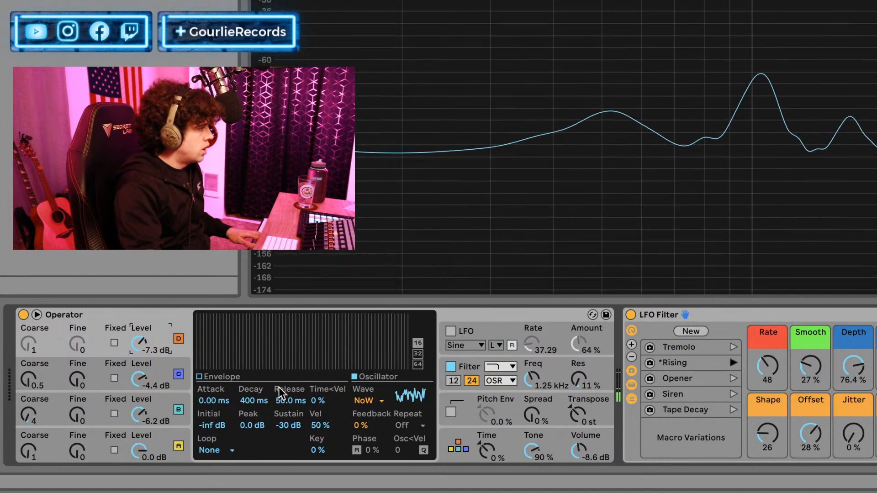
Set oscillator D's level to -5.6 dB, with an envelope attack of 1.59 ms and sustain of -9.4 dB.
click(234, 378)
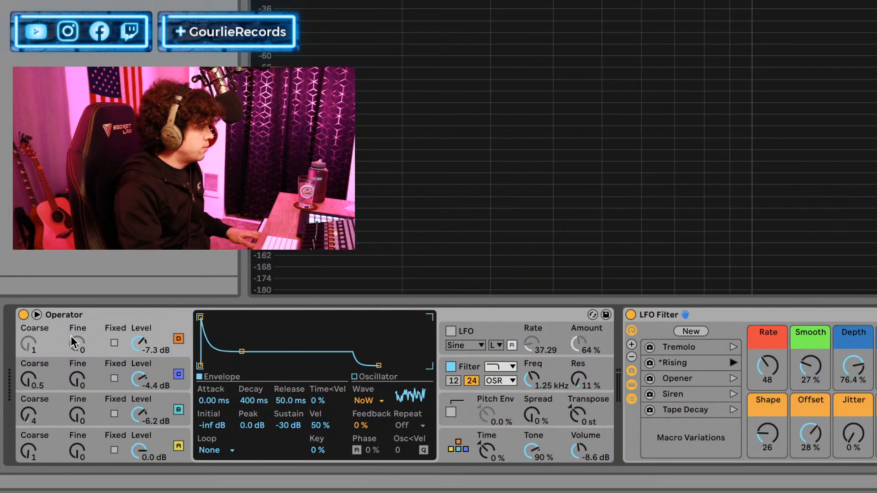
mouse_move(144, 344)
mouse_down()
mouse_move(145, 333)
mouse_move(144, 343)
mouse_up()
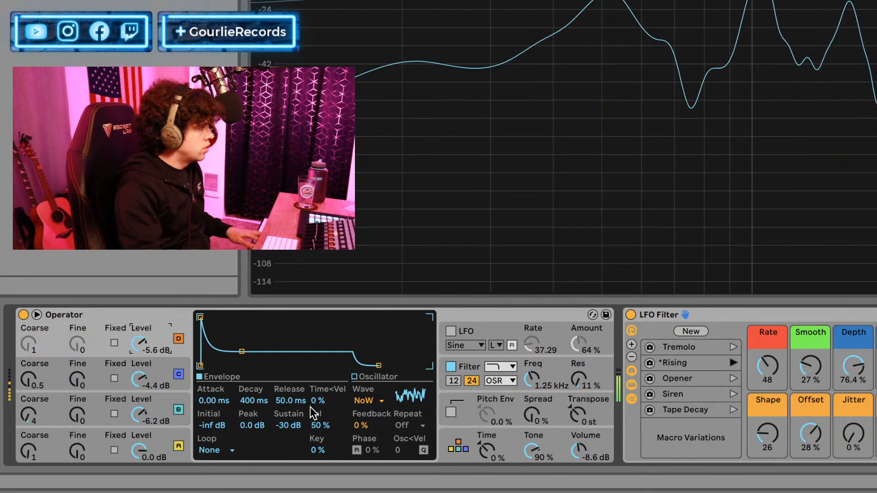
drag(196, 400, 197, 388)
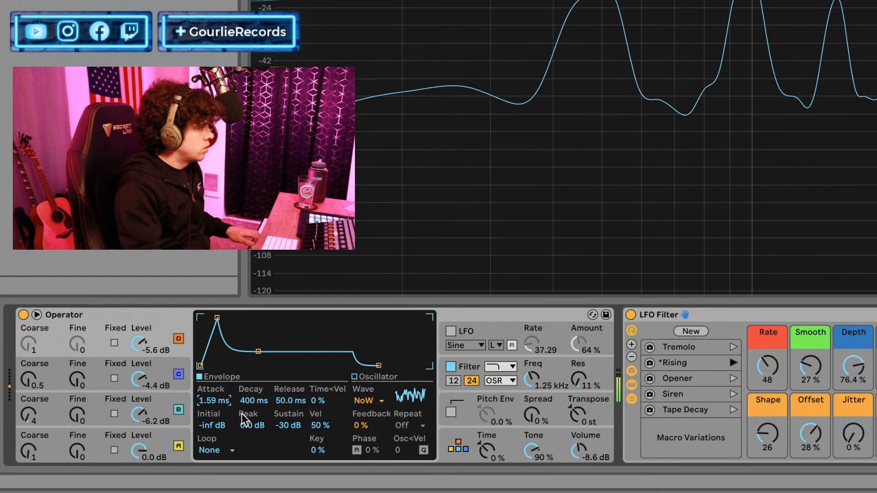
mouse_move(284, 426)
mouse_down()
mouse_move(285, 411)
mouse_move(287, 438)
mouse_up()
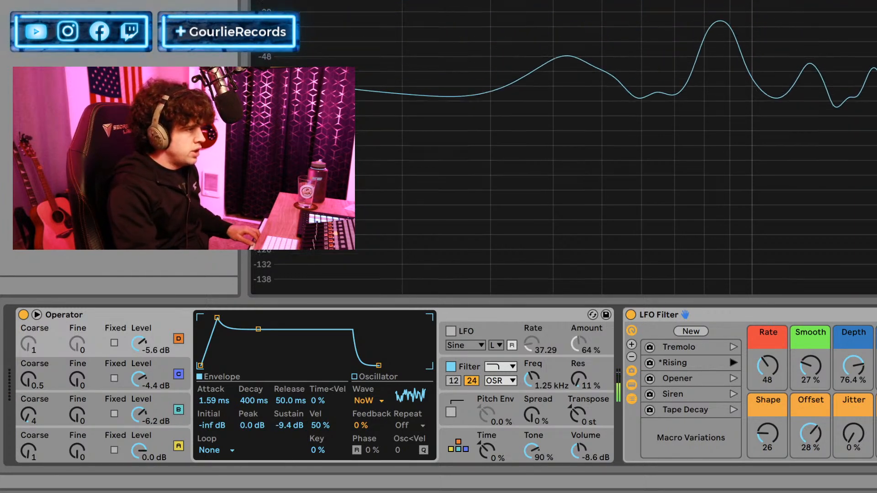
Ungroup the LFO Filter rack into its separate LFO and Auto Filter devices.
click(659, 314)
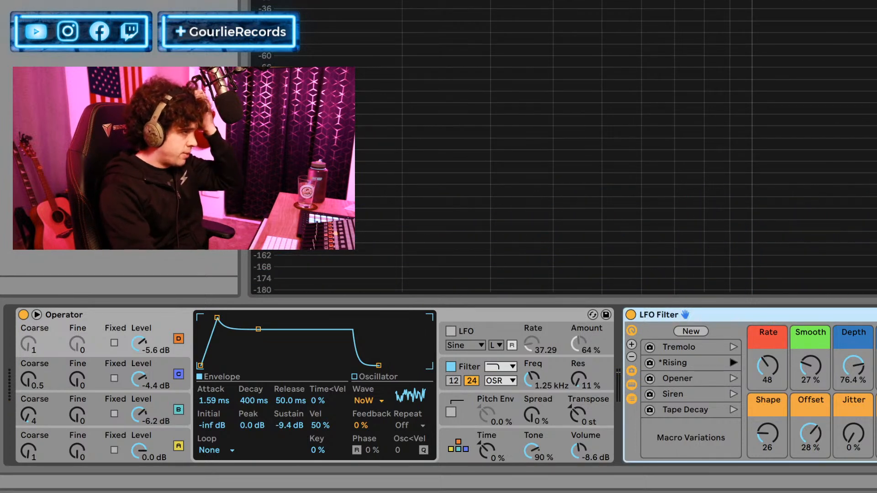
key(ctrl+shift+g)
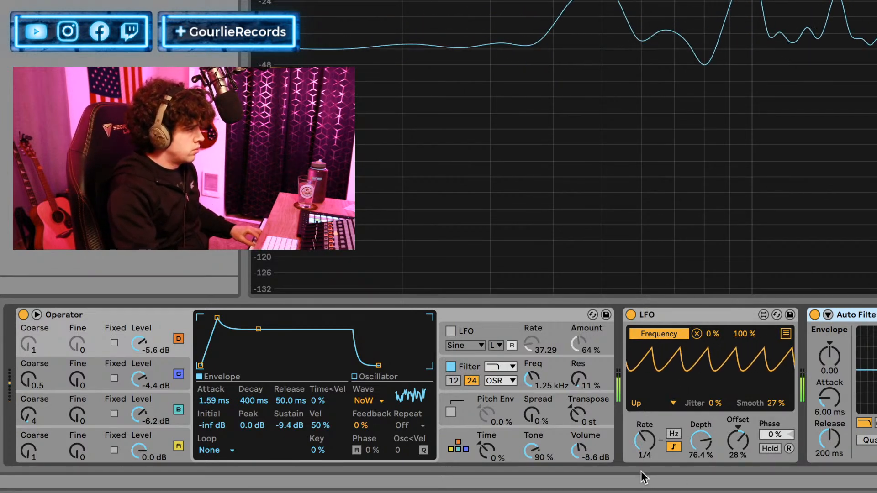
key(ctrl+f)
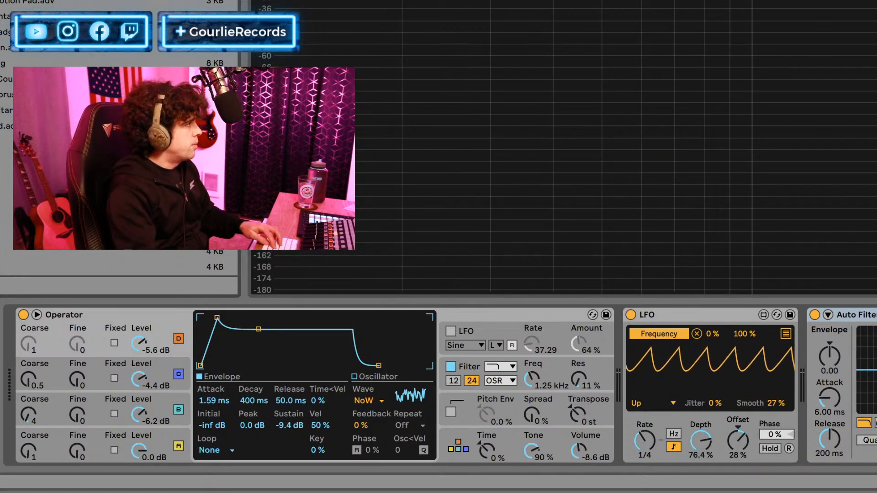
drag(0, 265, 14, 352)
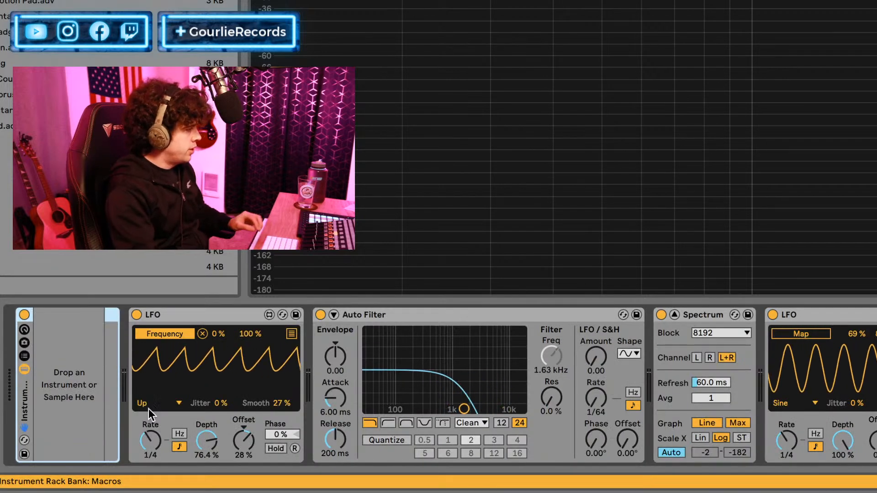
key(ctrl+z)
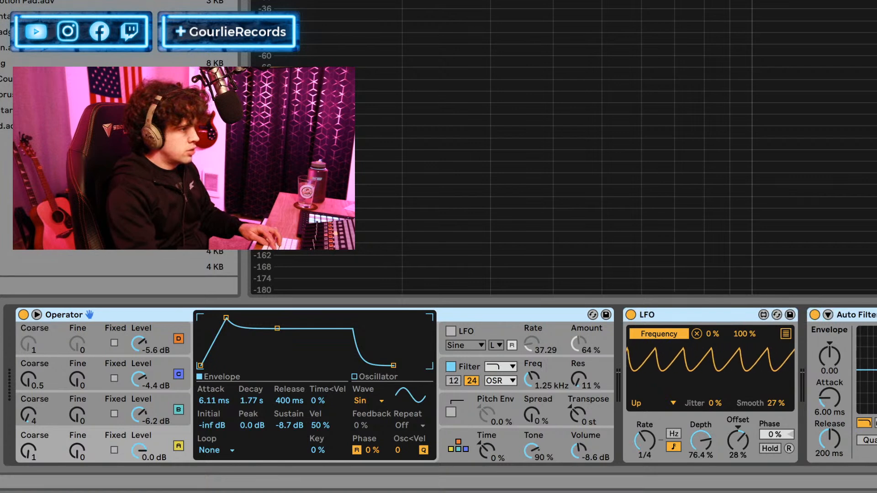
Group Operator, the sawtooth-shaped LFO and Auto Filter into an Instrument Rack.
key(ctrl+g)
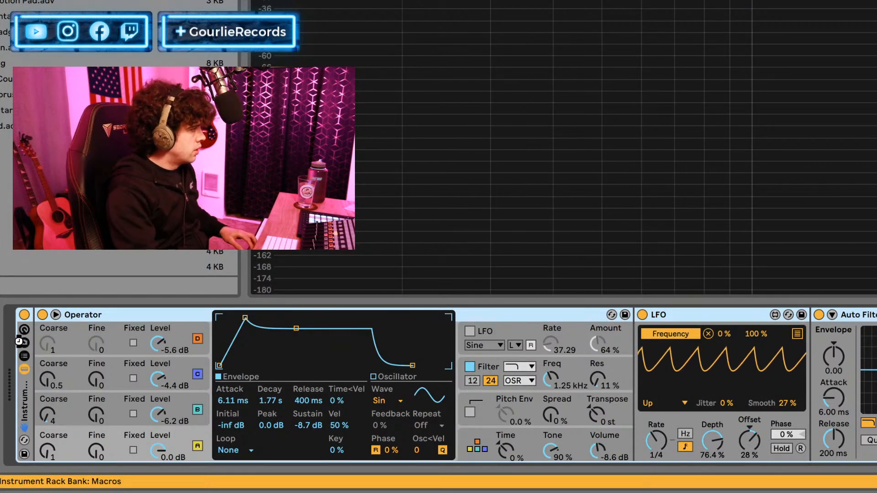
Show the Instrument Rack's chain list, devices, macro variations and macro controls.
click(25, 356)
click(23, 347)
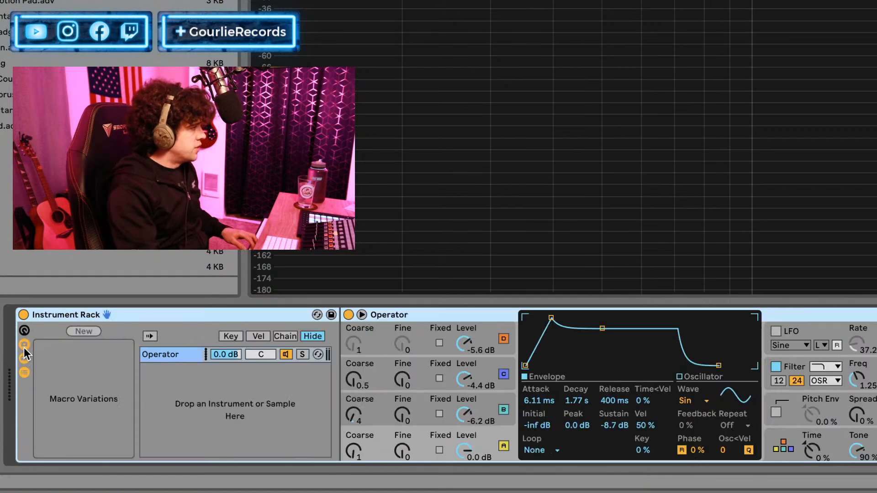
click(24, 331)
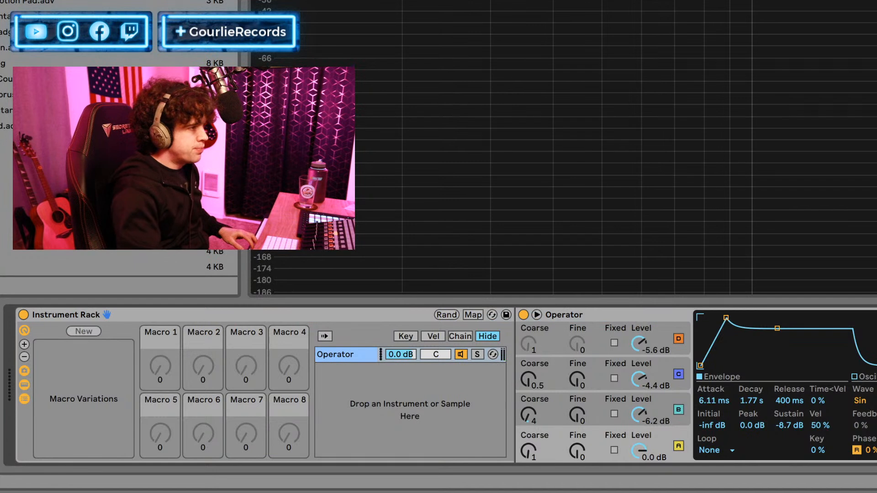
Map the sawtooth LFO's Rate to Macro 1 of the Instrument Rack and leave macro mapping mode.
right_click(145, 343)
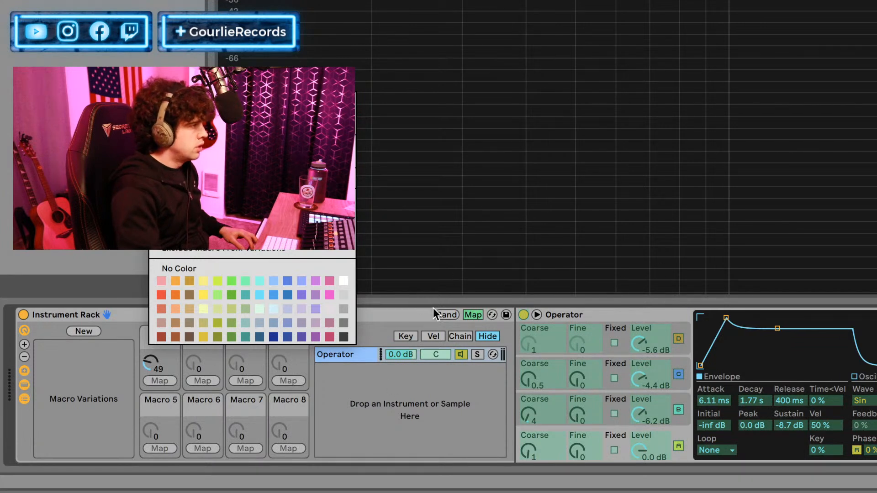
click(470, 312)
click(470, 311)
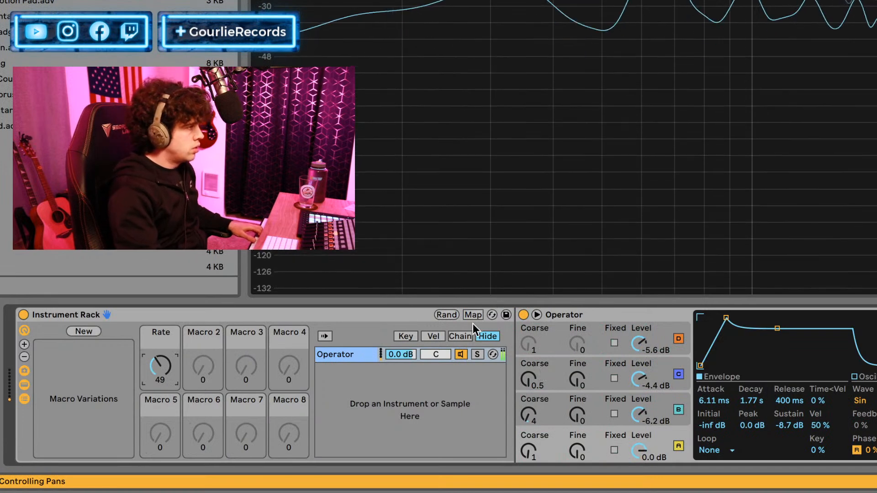
click(470, 315)
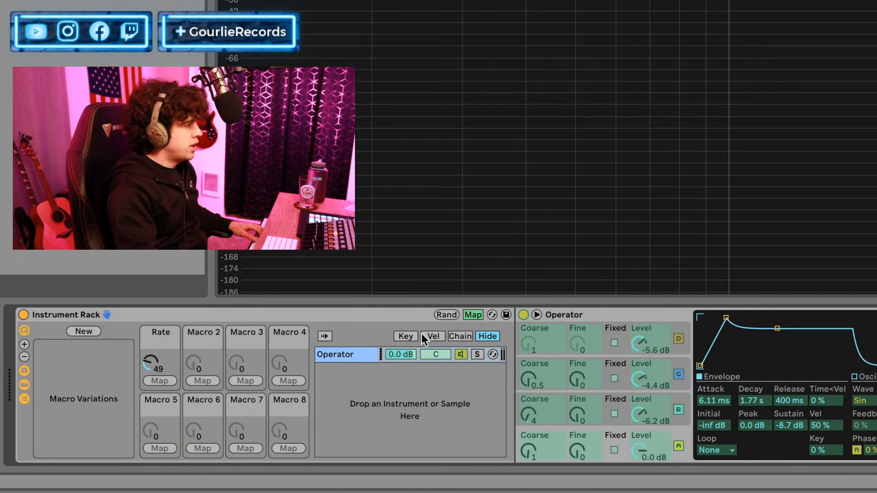
scroll(409, 384, right, 3)
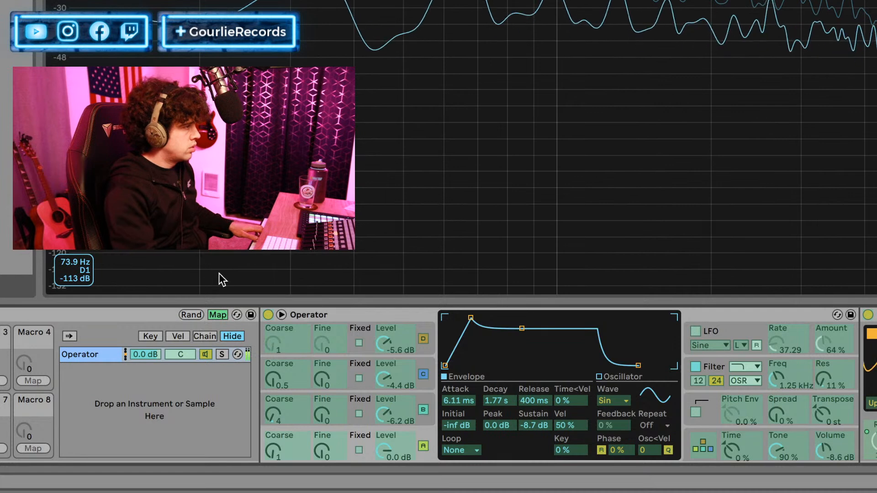
click(219, 314)
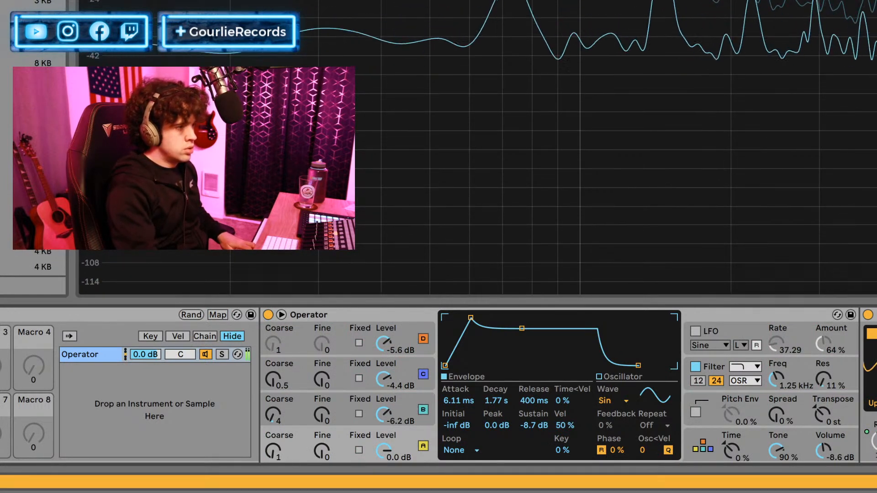
In the Session View, set oscillator D's envelope to 2.41 ms attack, 351 ms decay, -13 dB peak and -27 dB sustain, with level -8.3 dB.
key(Tab)
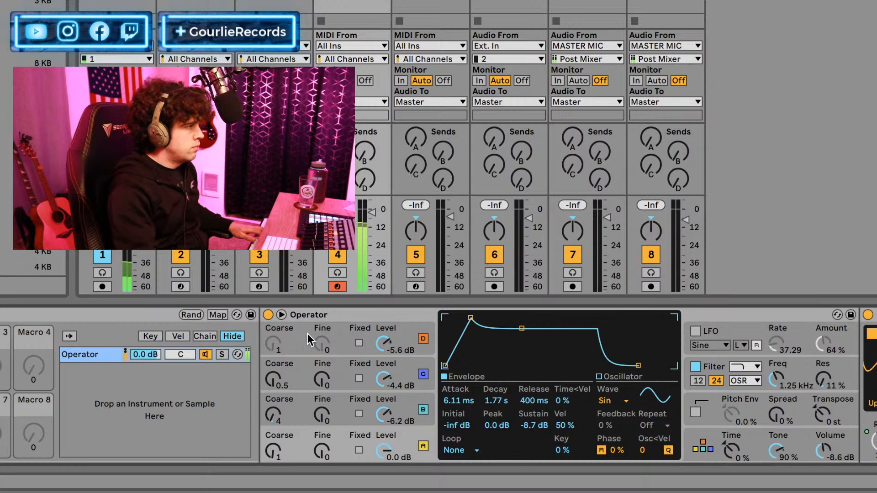
drag(389, 349, 388, 343)
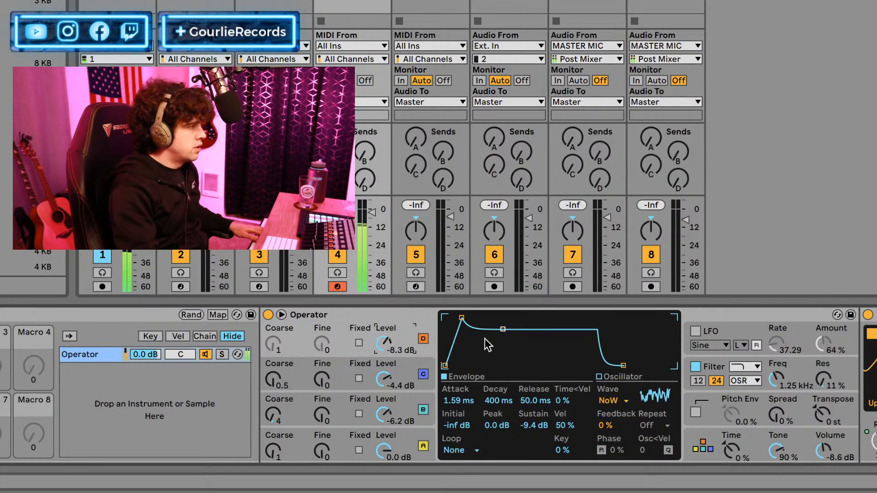
drag(462, 317, 507, 349)
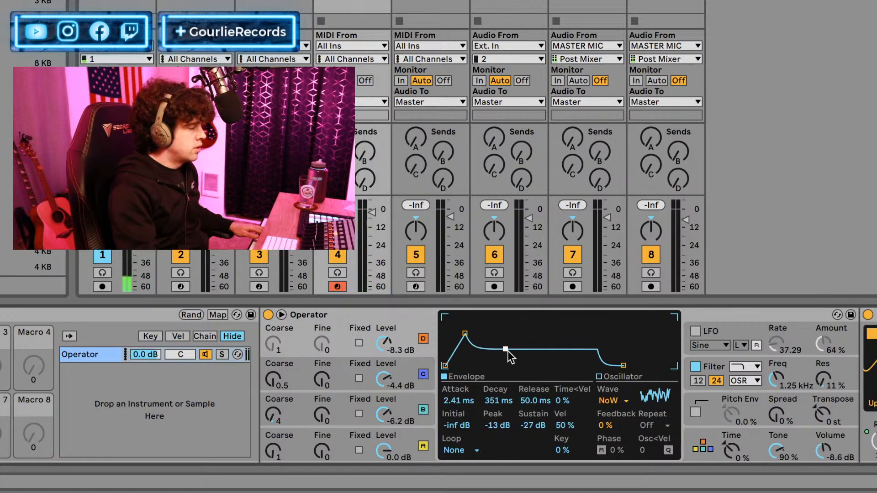
Raise oscillator D's level to 0.0 dB and switch the oscillator off.
drag(379, 341, 380, 319)
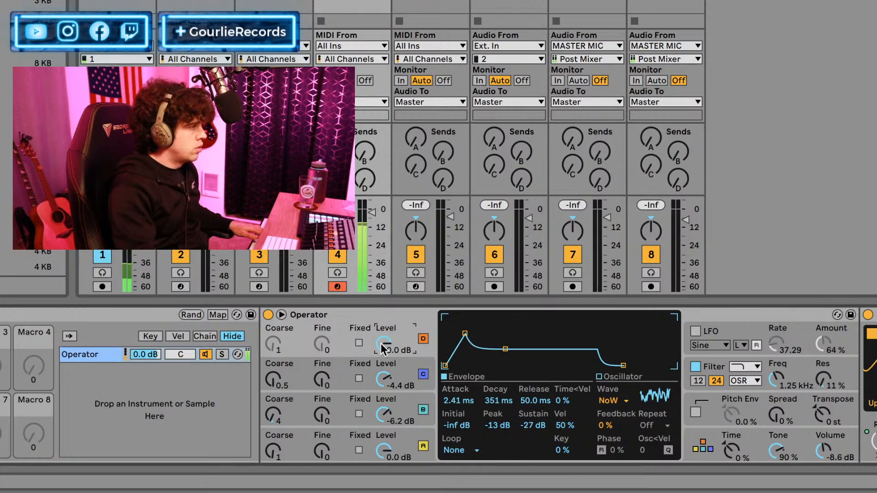
click(423, 340)
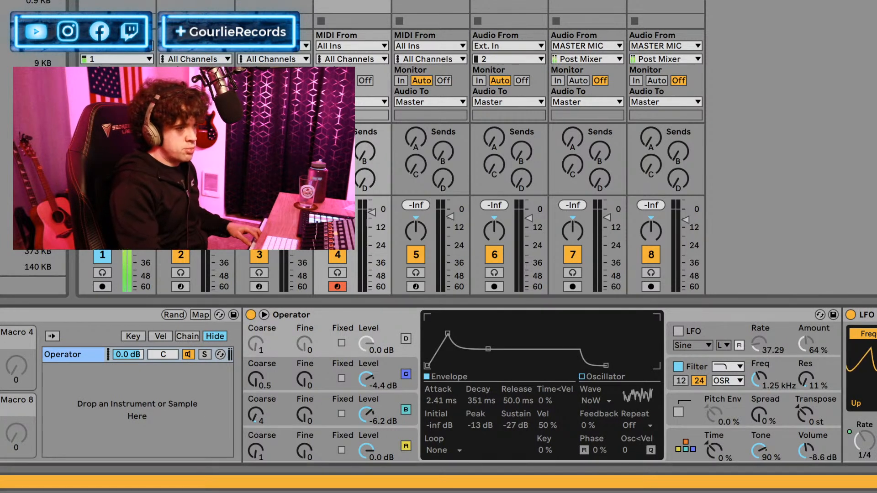
Insert Vinyl Distortion directly after Operator in the rack and turn off its Tracing Model.
drag(14, 183, 821, 351)
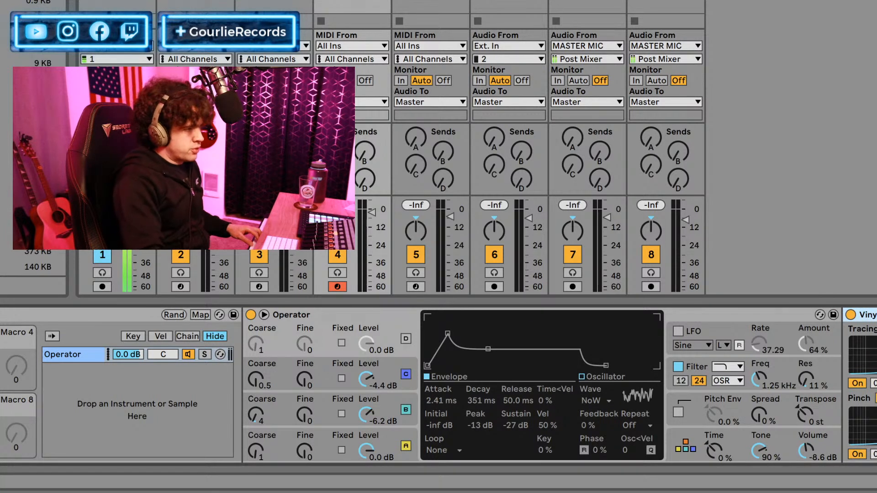
click(857, 384)
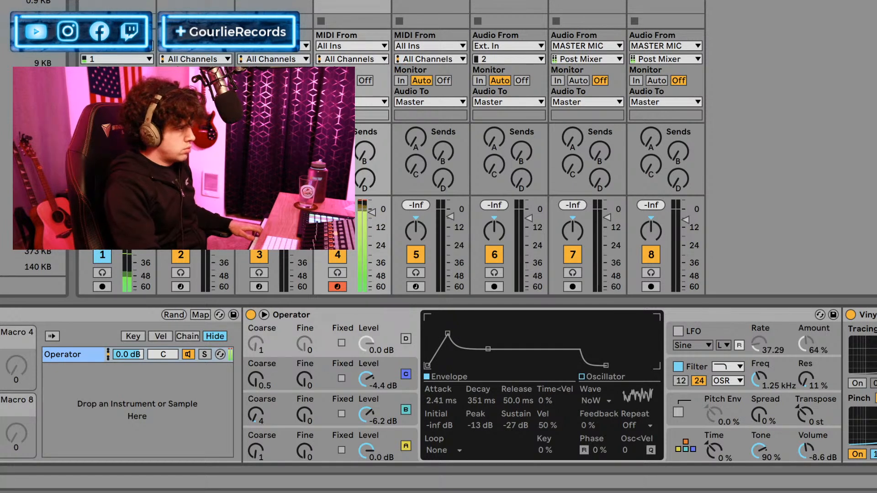
Compare the sound with Vinyl Distortion bypassed and active, and set its Pinch to 0.85 drive at 3.60 kHz.
click(852, 319)
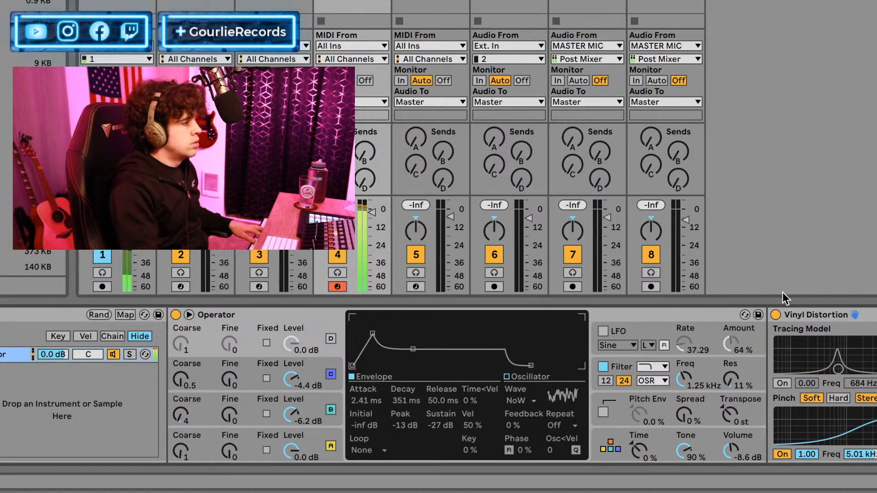
click(776, 316)
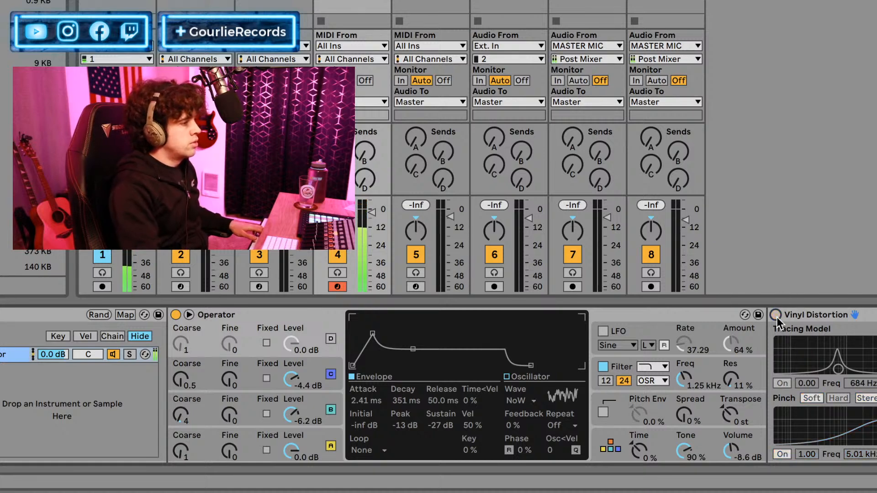
click(776, 316)
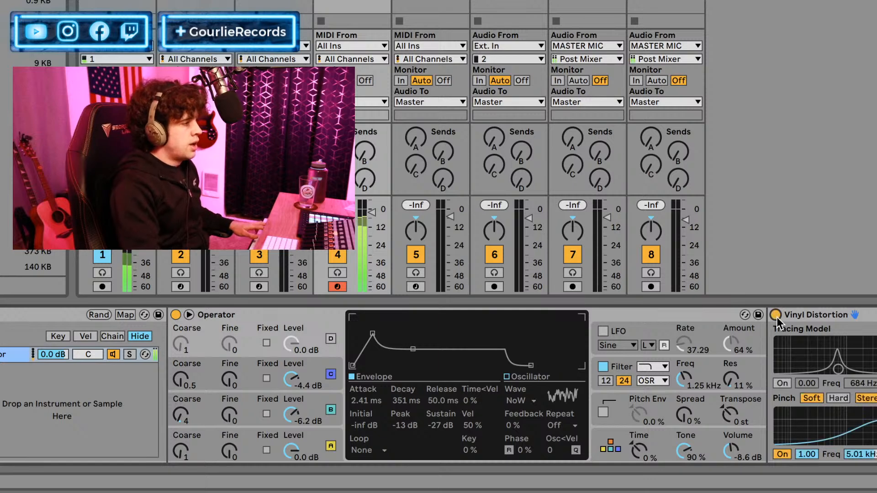
drag(875, 414, 873, 418)
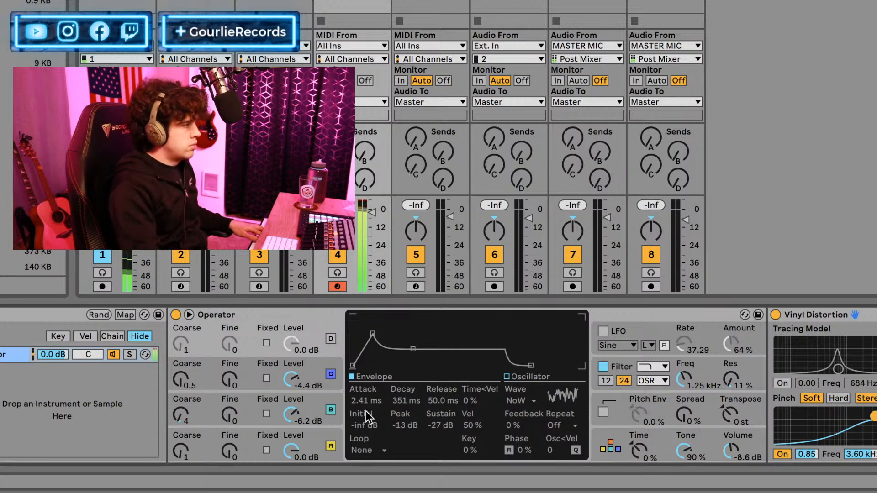
scroll(9, 407, left, 4)
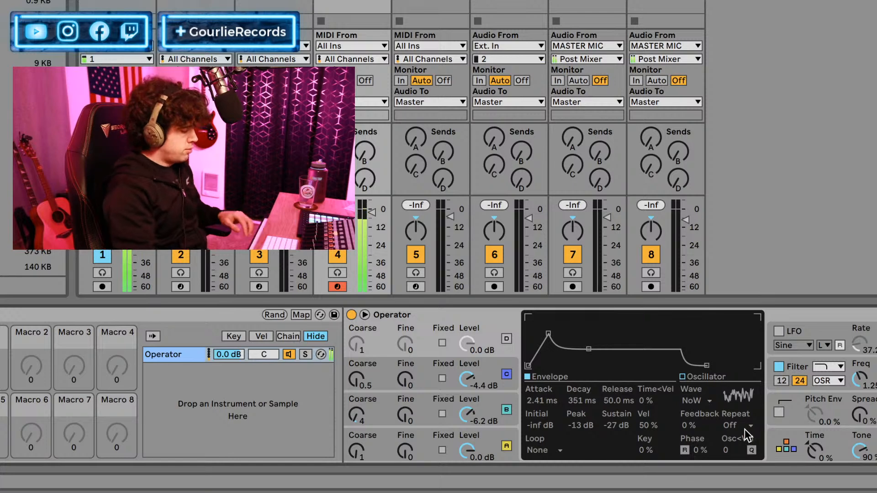
scroll(745, 430, down, 5)
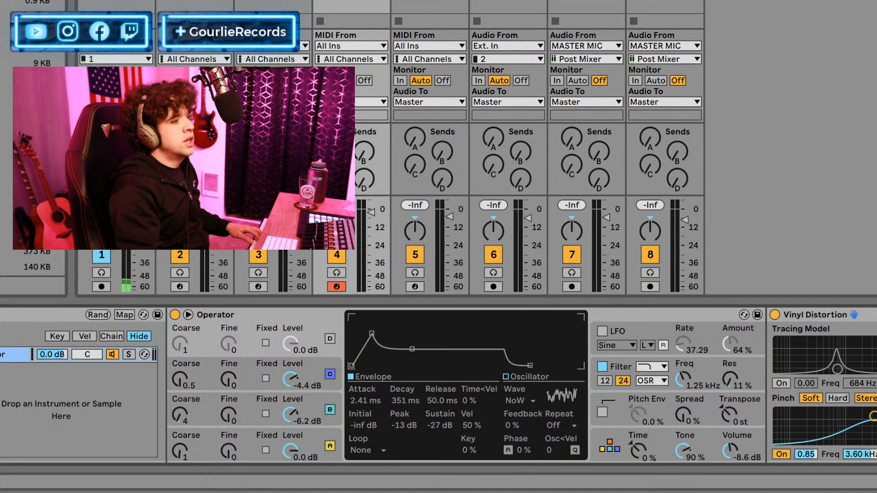
mouse_move(876, 247)
mouse_down()
mouse_move(704, 247)
mouse_move(875, 247)
mouse_up()
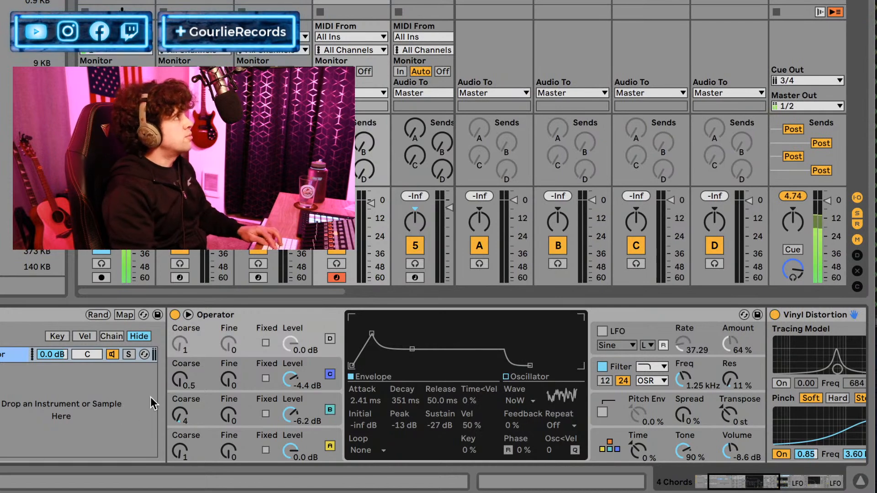
scroll(153, 408, right, 5)
scroll(152, 407, right, 6)
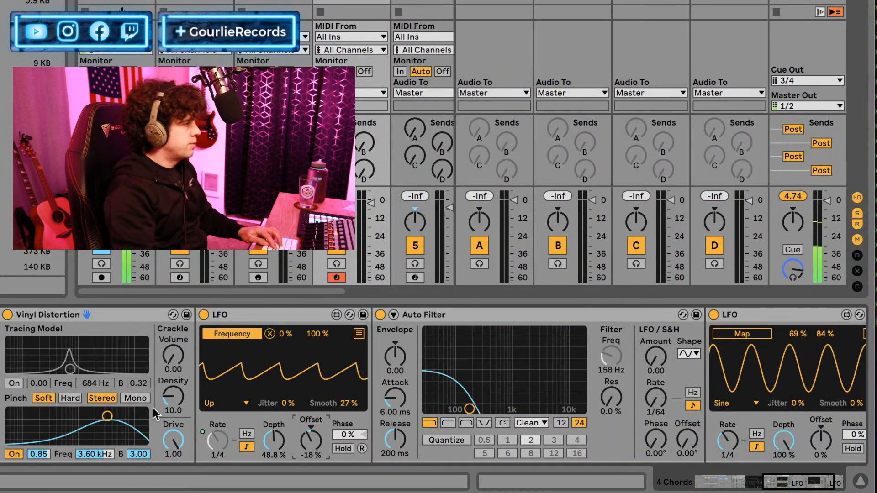
scroll(153, 408, right, 2)
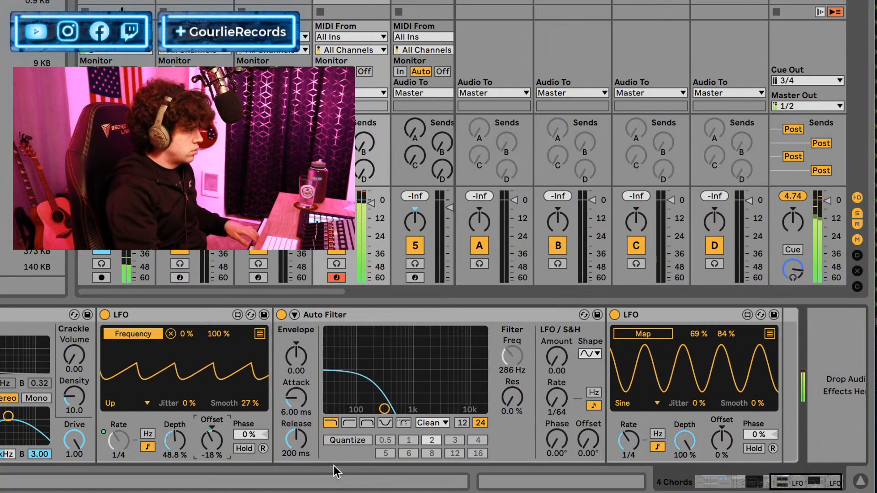
Remove the LFO Rate mapping from Macro 1 of the Instrument Rack.
scroll(302, 445, up, 3)
scroll(296, 439, up, 10)
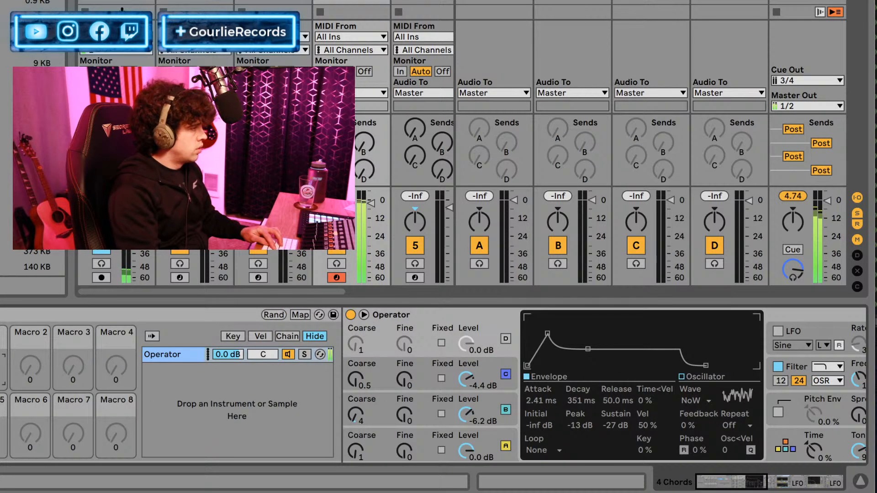
right_click(2, 360)
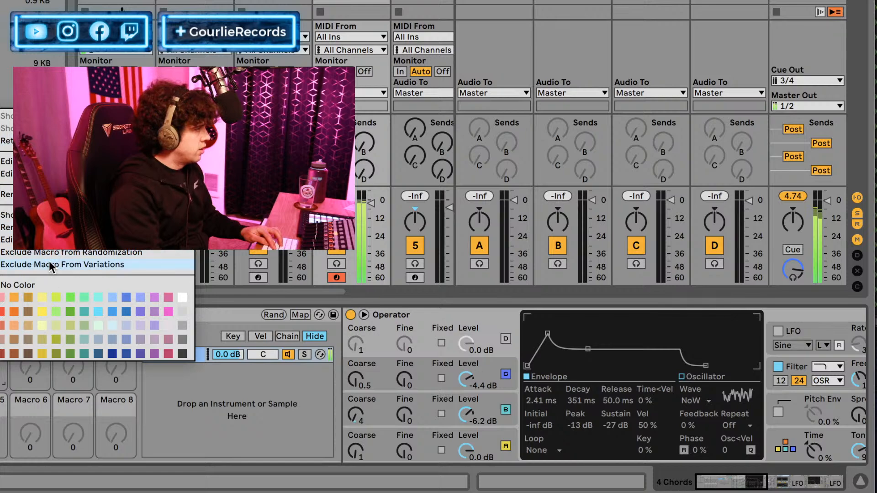
click(26, 376)
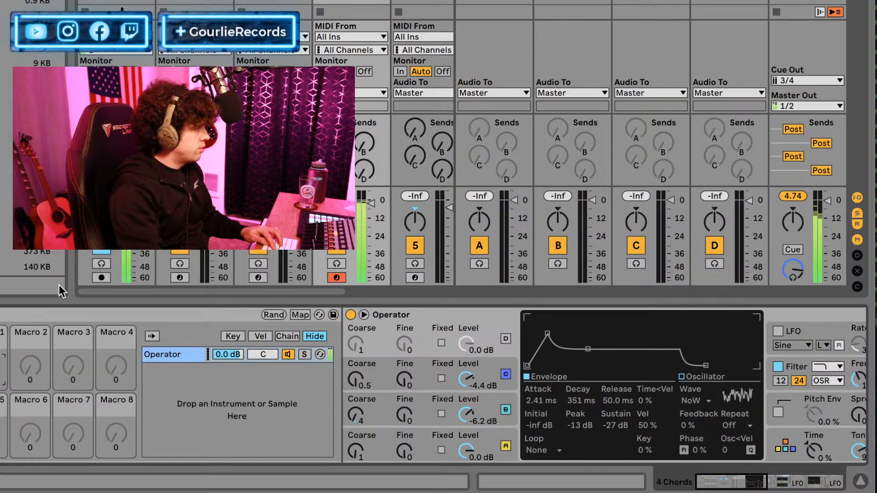
Set the rate of the LFO modulating the Auto Filter frequency to 1/2.
scroll(28, 401, right, 10)
scroll(33, 405, right, 6)
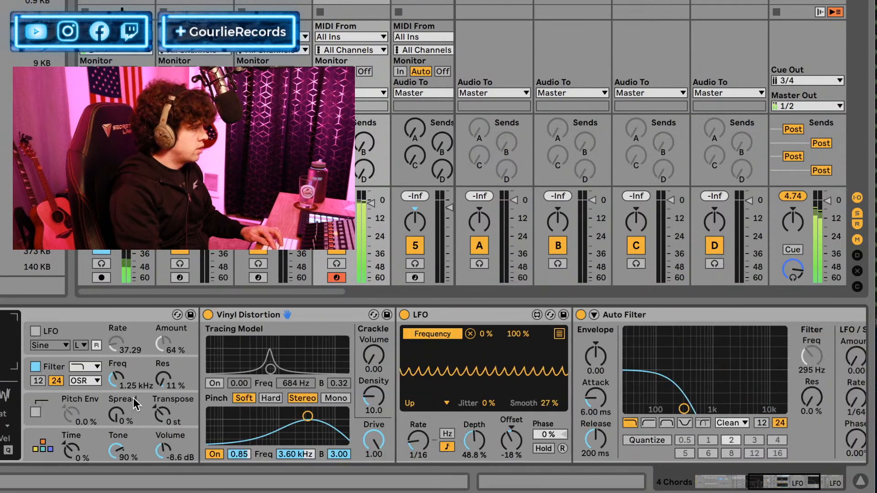
mouse_move(311, 441)
mouse_down()
mouse_move(310, 415)
mouse_move(311, 443)
mouse_up()
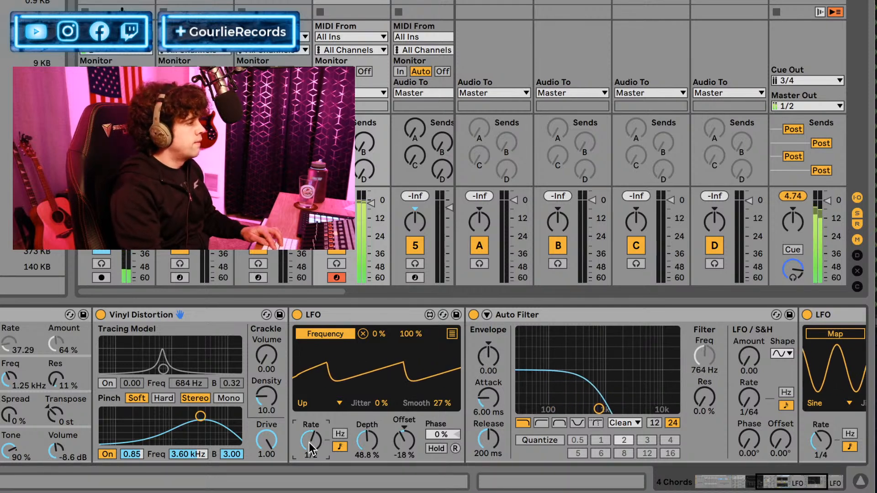
scroll(316, 427, right, 2)
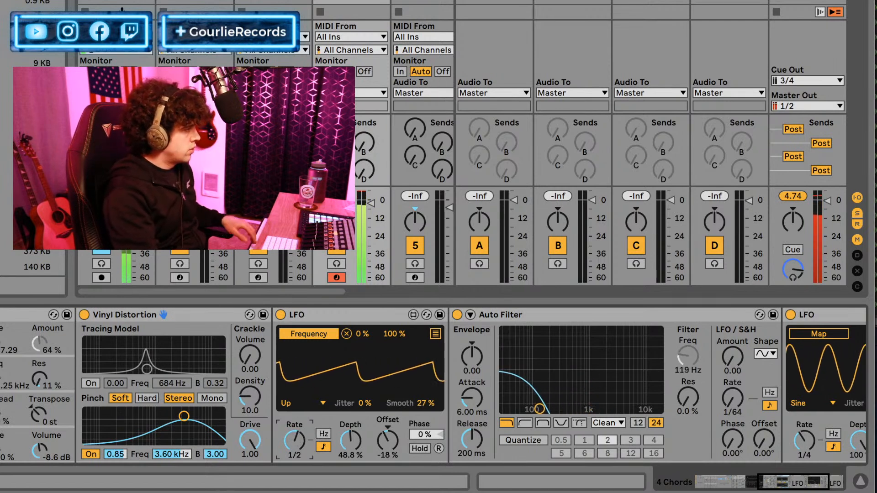
Display Operator's global settings and set the filter-frequency LFO's rate to 1/4.
scroll(30, 386, left, 10)
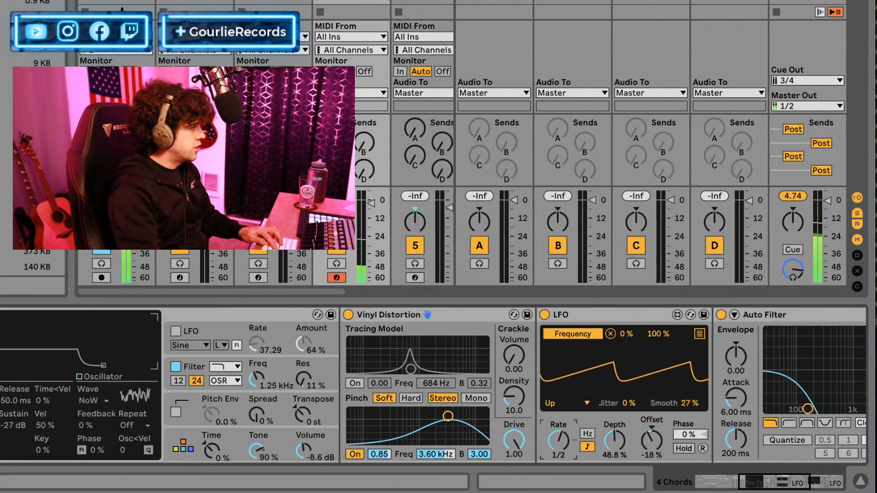
click(185, 432)
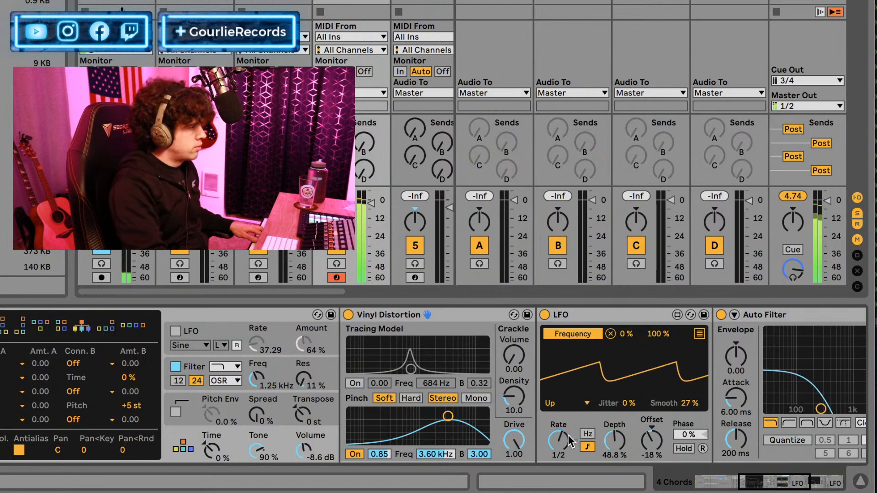
drag(558, 441, 558, 450)
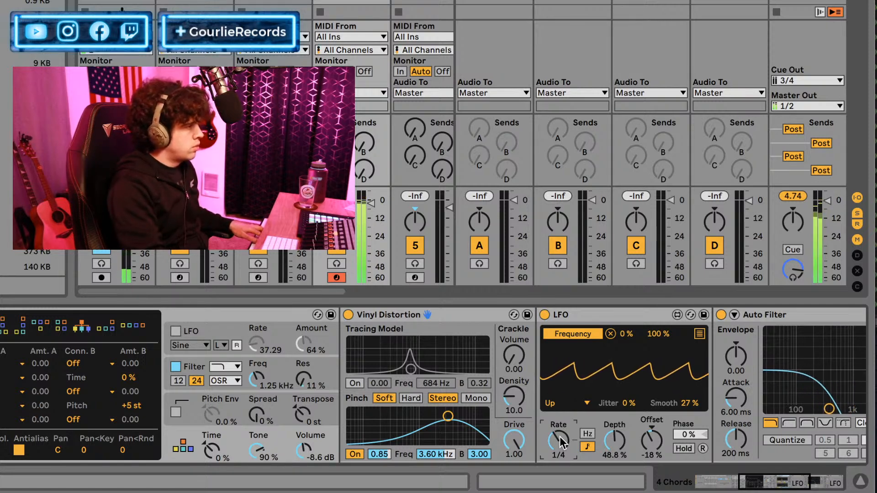
Add an Envelope device in front of the Instrument Rack and bring Operator's oscillators and settings into view.
click(617, 373)
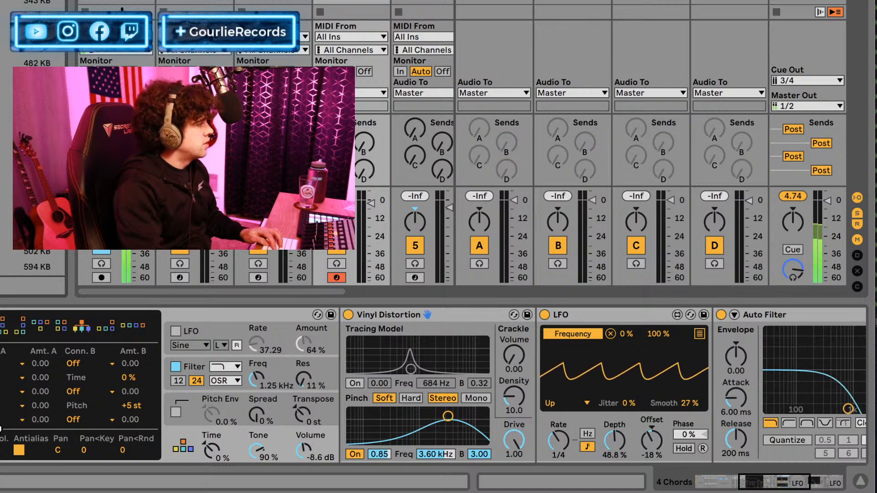
scroll(7, 414, left, 10)
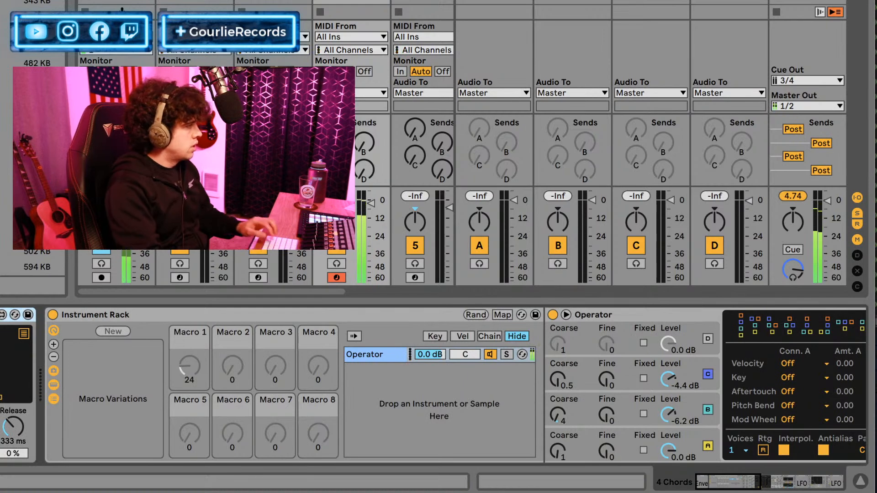
scroll(26, 366, right, 10)
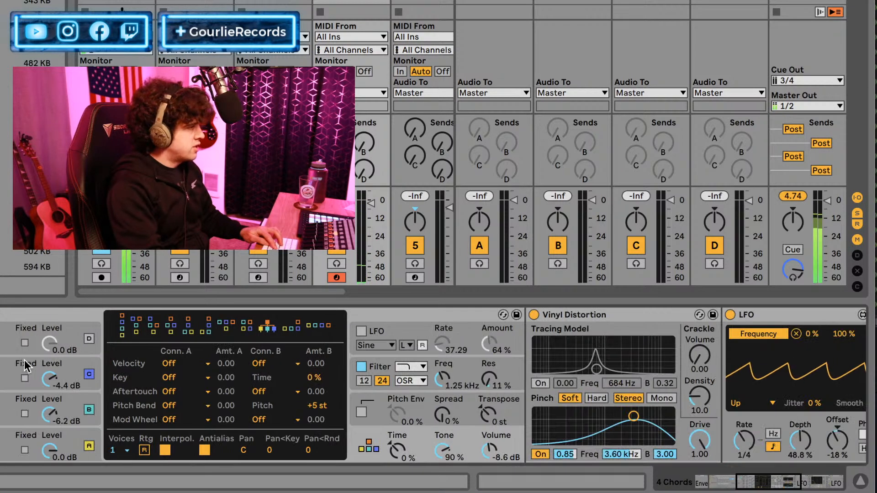
Map the Envelope modulator to the Rate of the LFO that drives the Auto Filter frequency.
scroll(25, 365, right, 5)
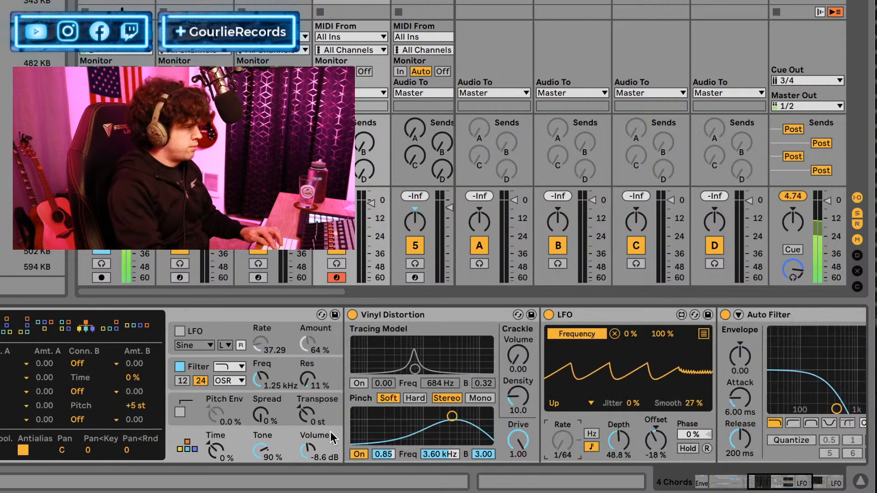
scroll(332, 439, left, 15)
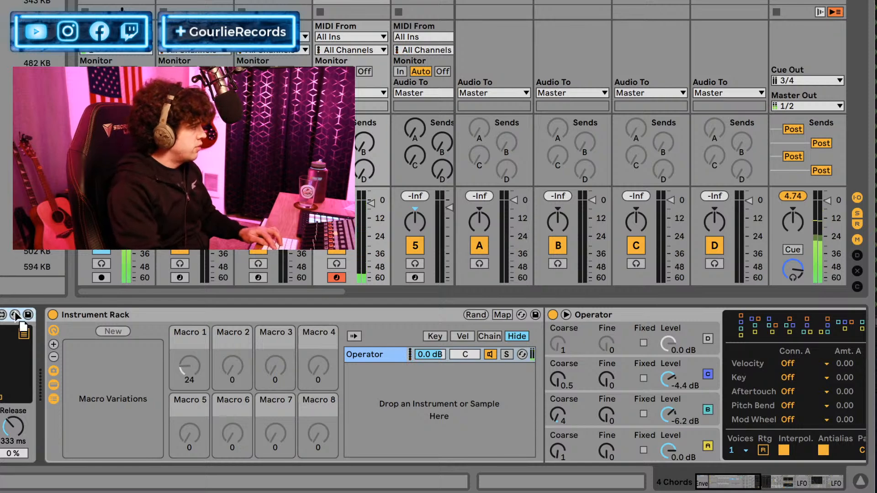
scroll(438, 386, right, 10)
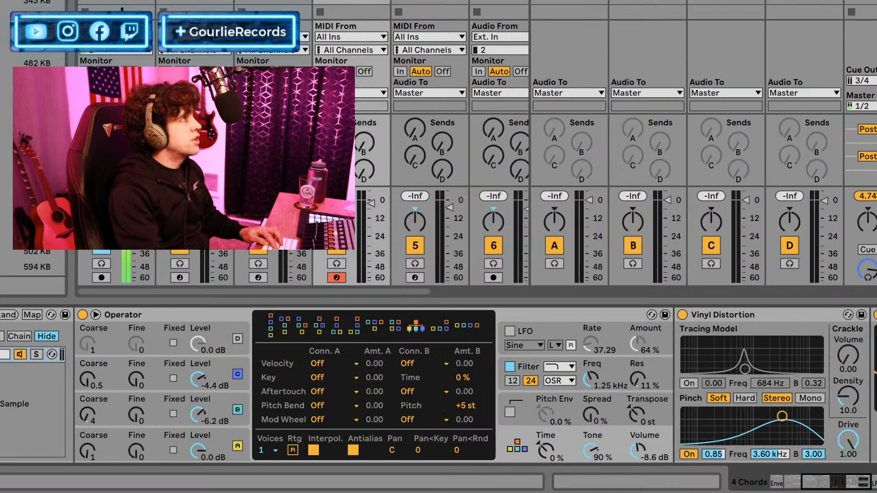
scroll(438, 386, left, 3)
scroll(439, 386, left, 1)
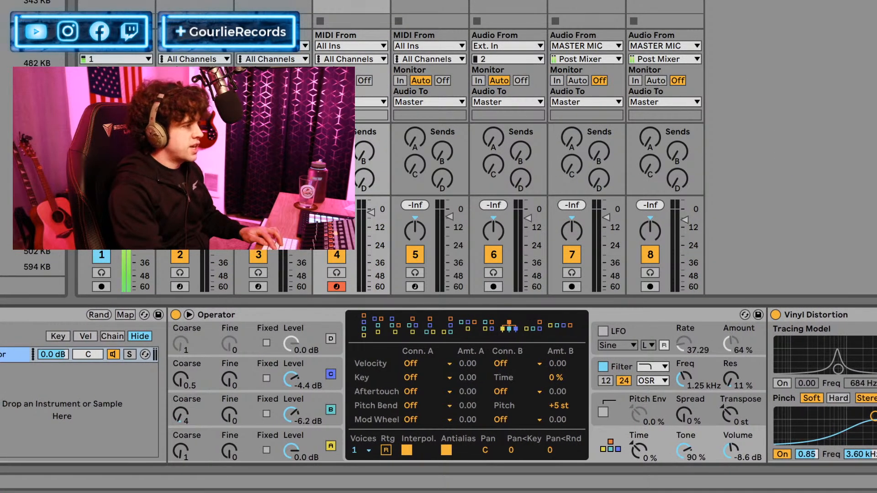
scroll(656, 442, left, 8)
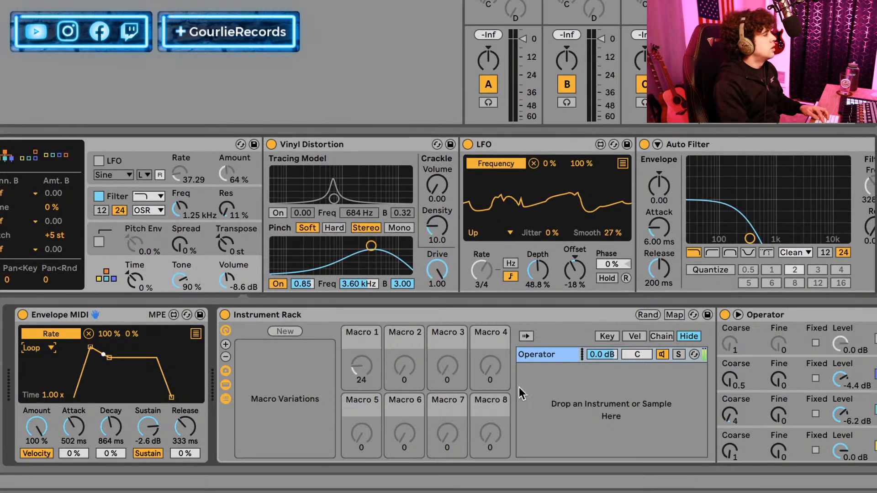
Hide the Instrument Rack's chain list so that Operator sits directly beside the macros.
click(226, 386)
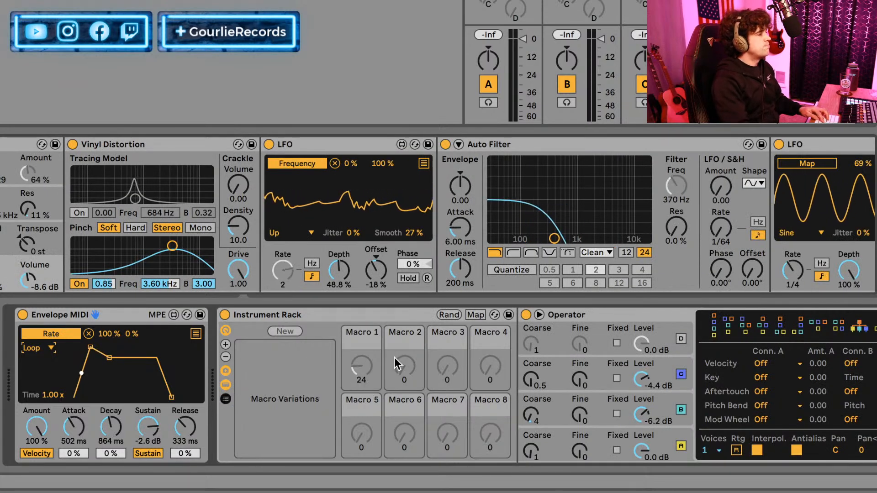
scroll(409, 383, right, 5)
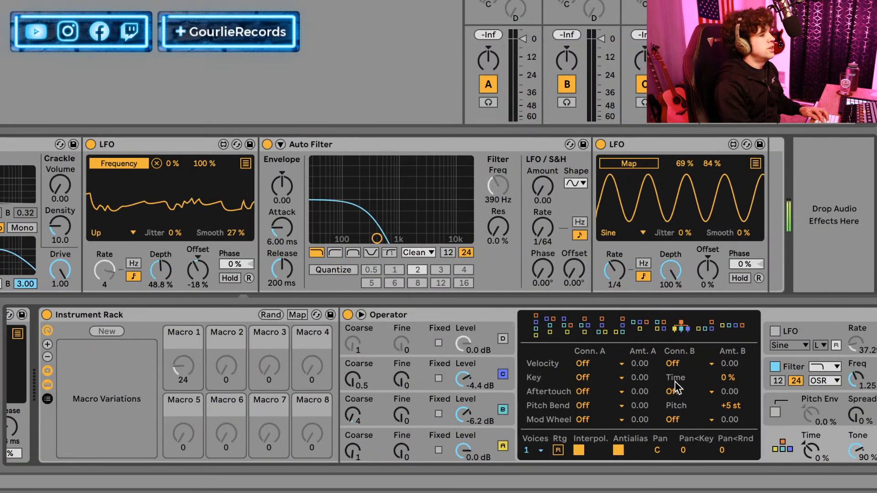
scroll(673, 386, left, 5)
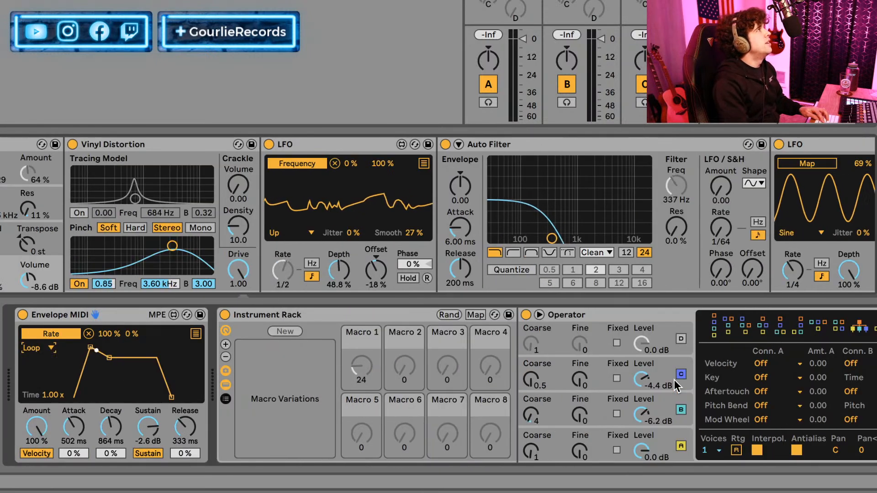
scroll(675, 380, right, 1)
scroll(675, 380, left, 1)
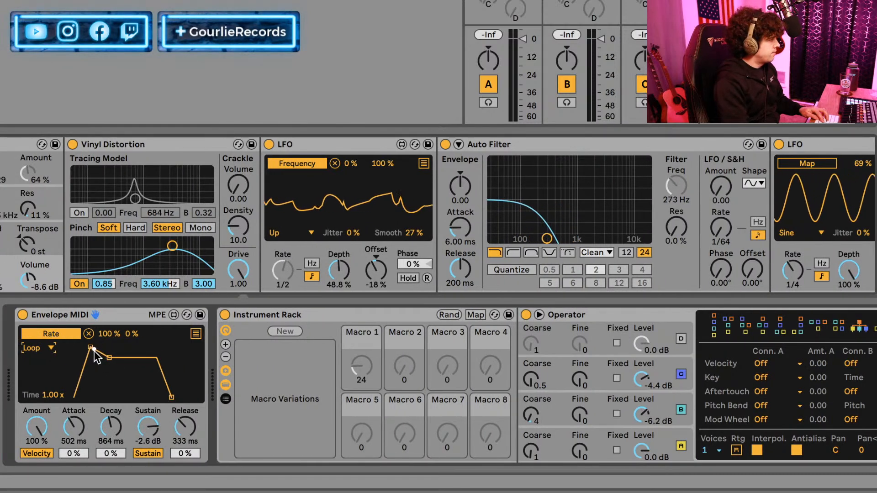
Shape the Envelope modulator with 65.4% amount, 408 ms attack, 67.4 ms decay, -9.9 dB sustain and 464 ms release.
drag(93, 349, 96, 351)
key(super+z)
drag(70, 434, 103, 437)
mouse_move(156, 425)
mouse_down()
mouse_move(156, 449)
mouse_move(156, 411)
mouse_up()
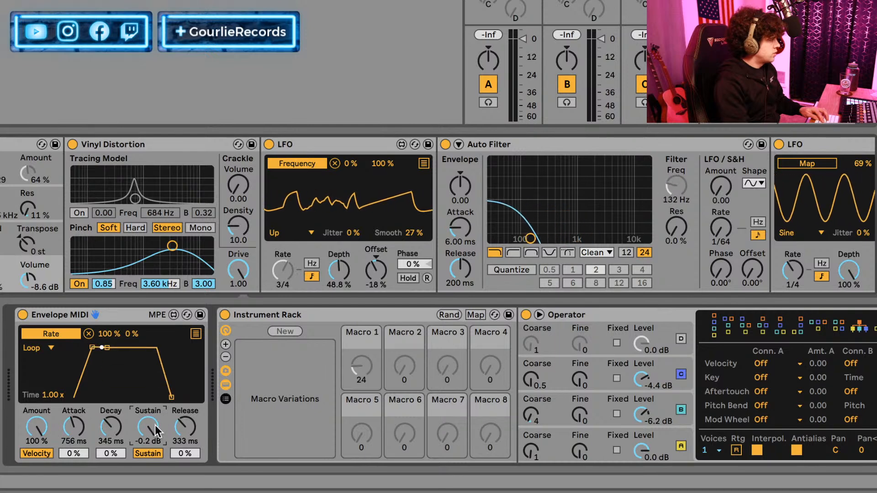
drag(73, 430, 49, 431)
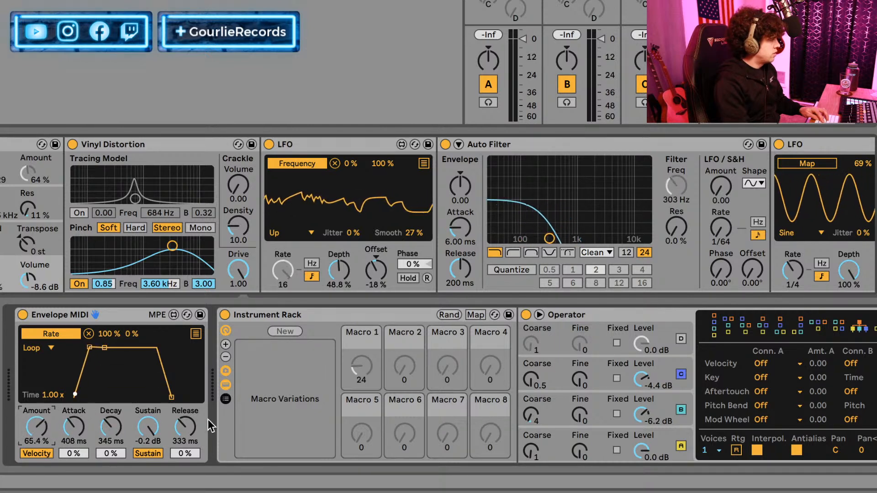
drag(195, 422, 171, 408)
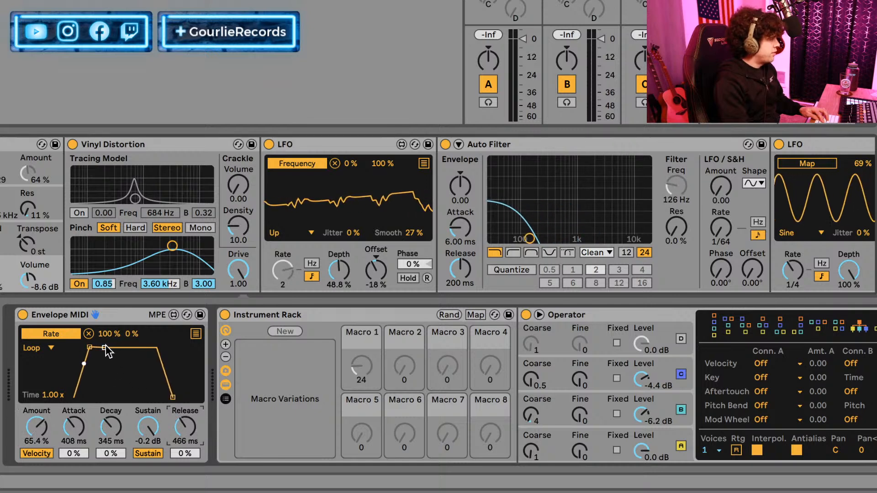
drag(105, 349, 99, 378)
Deactivate the Envelope device and delete it from the device chain.
click(23, 315)
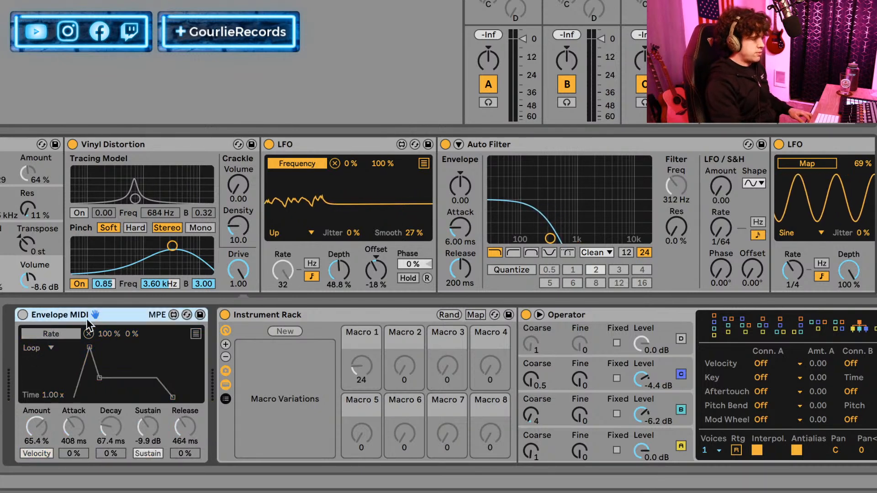
key(Delete)
Set the filter-frequency LFO's depth to 19.7% and its rate to 1/4.
drag(77, 279, 76, 301)
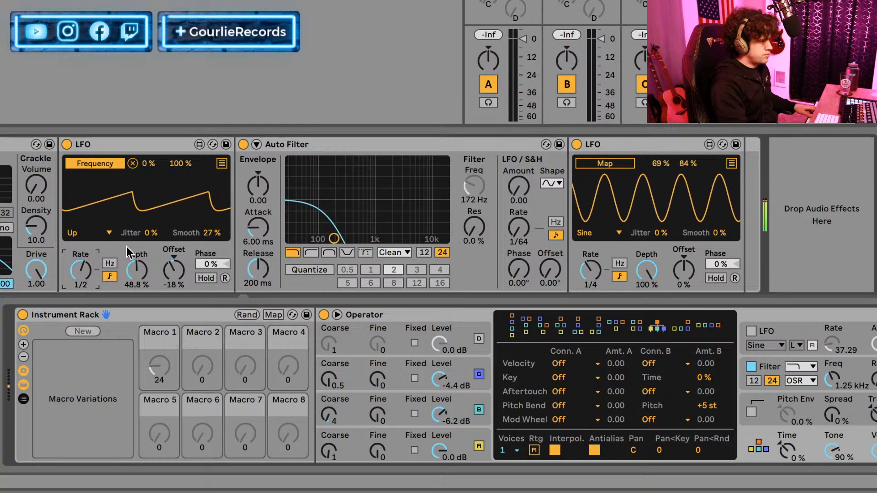
click(124, 271)
drag(124, 271, 124, 288)
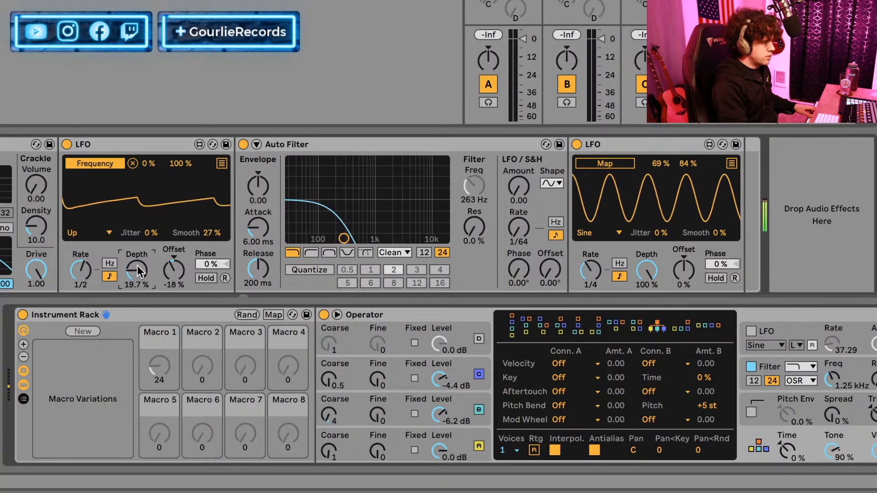
drag(81, 271, 80, 262)
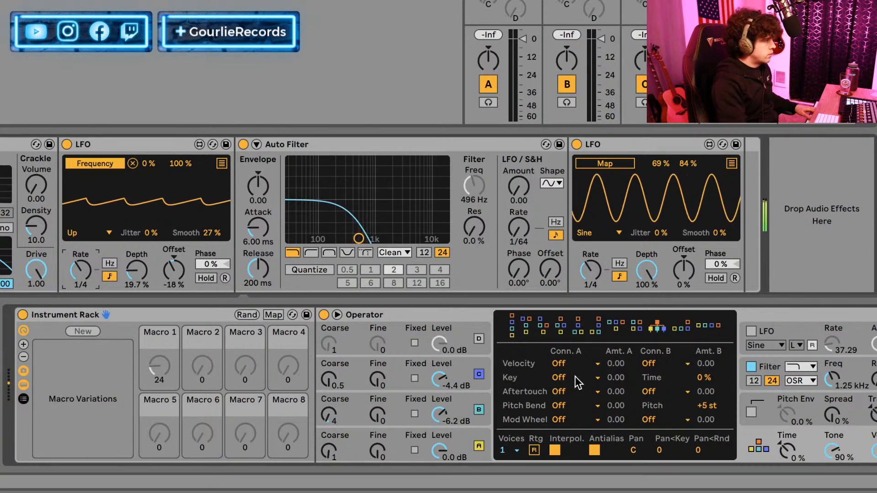
Enable Glide in Operator's pitch envelope settings and set the glide time to 97.7 ms.
click(777, 413)
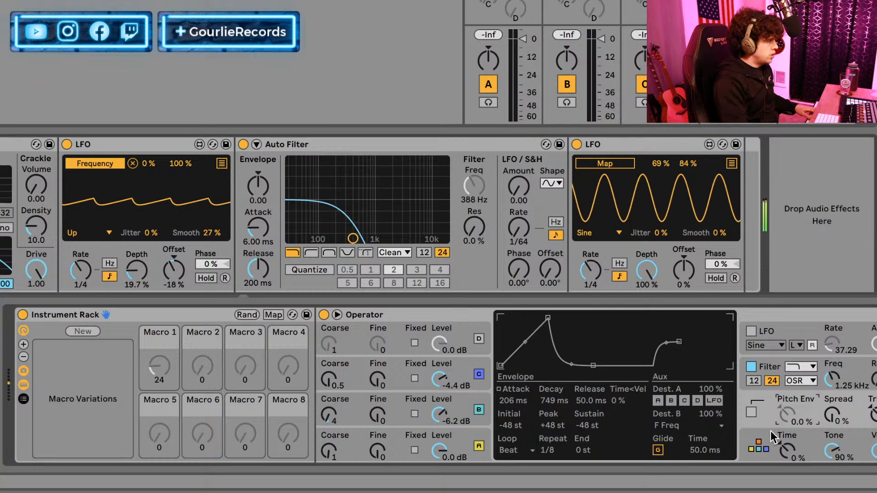
click(658, 450)
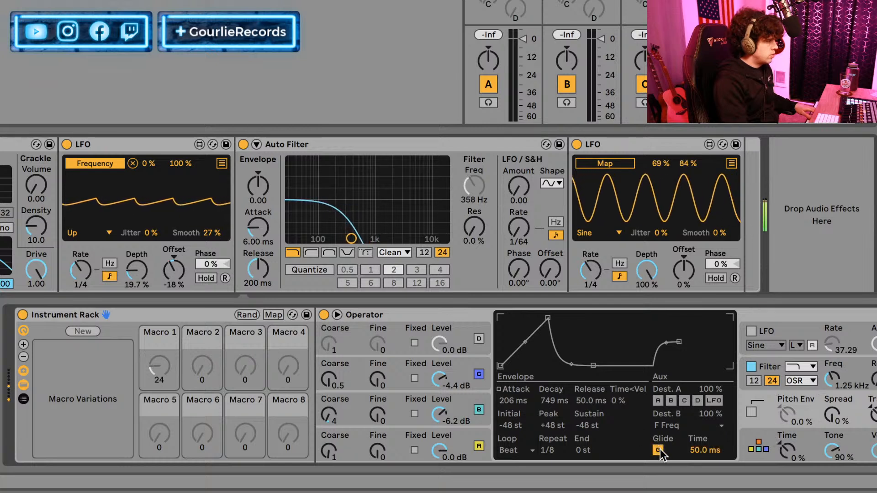
drag(697, 451, 696, 434)
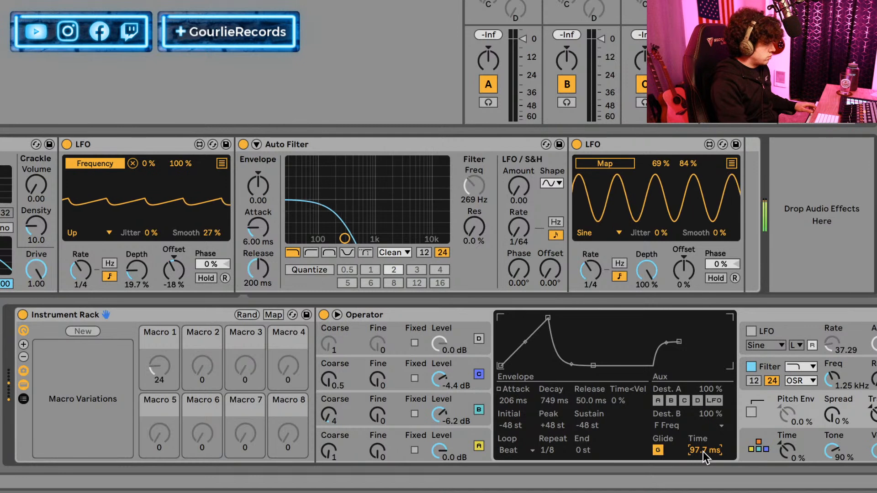
Compare the envelopes of Operator's oscillators and set oscillator B's attack to 6.11 ms with a -0.7 dB peak.
click(396, 371)
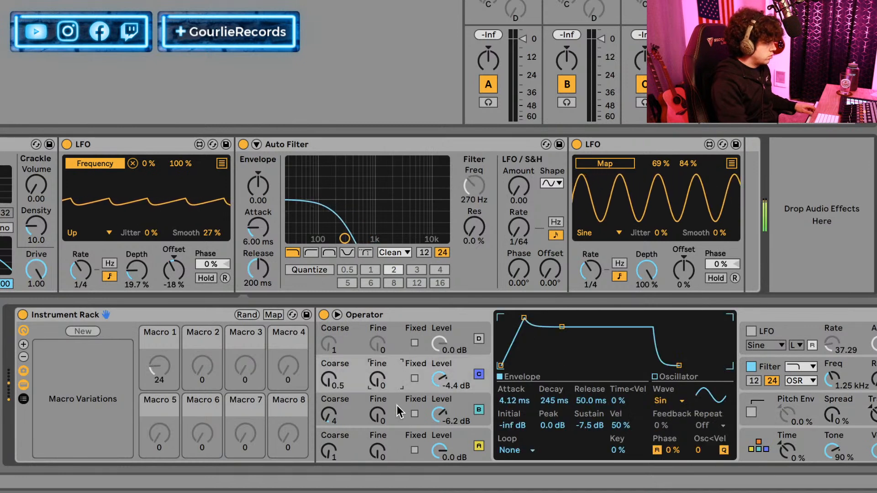
click(400, 413)
click(402, 439)
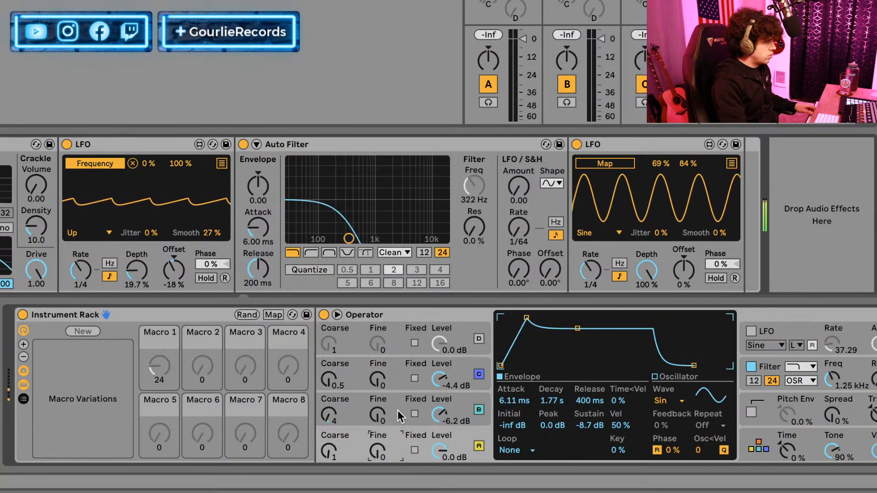
click(398, 413)
drag(517, 318, 527, 318)
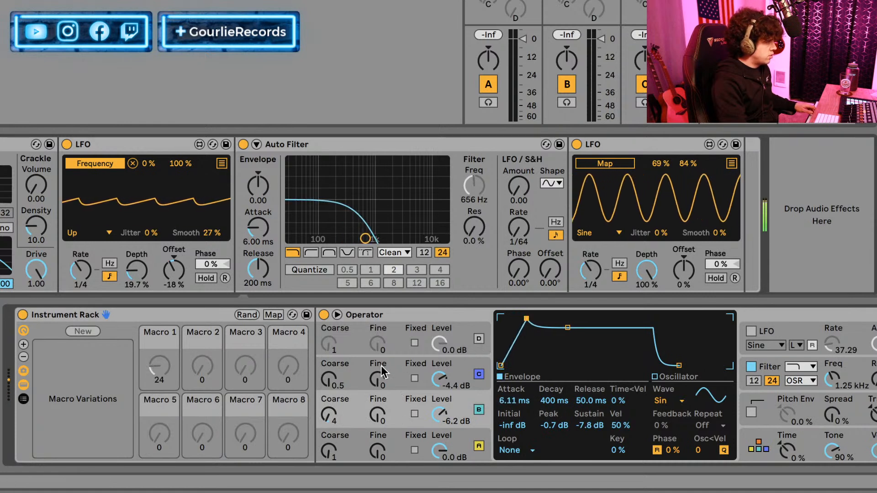
Switch Operator's display to the oscillator harmonics and change oscillator B's waveform to SwD.
click(378, 369)
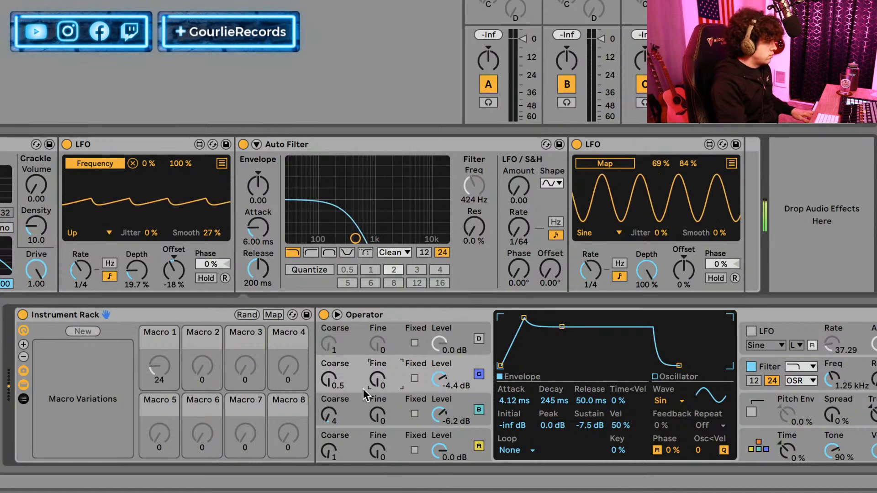
click(332, 413)
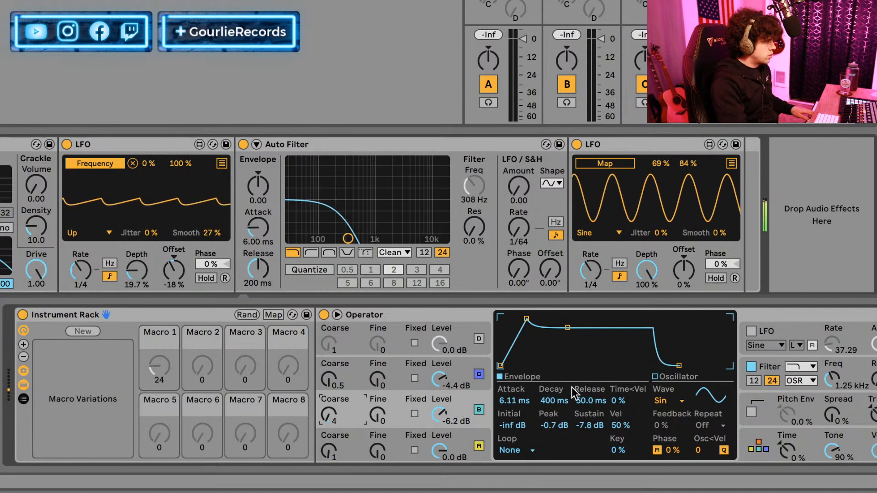
click(667, 380)
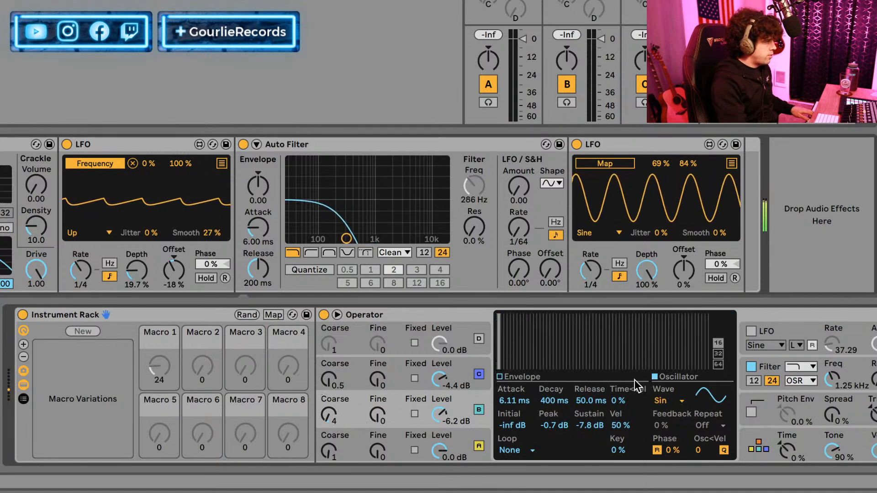
click(381, 450)
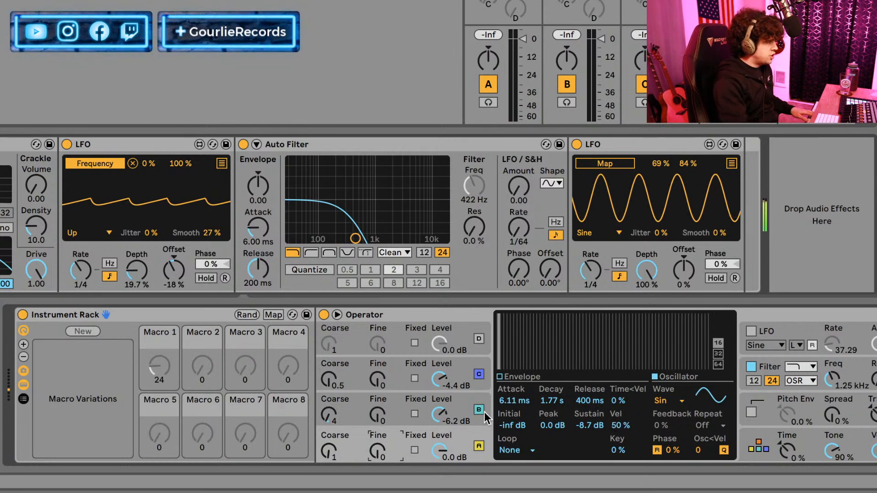
click(356, 408)
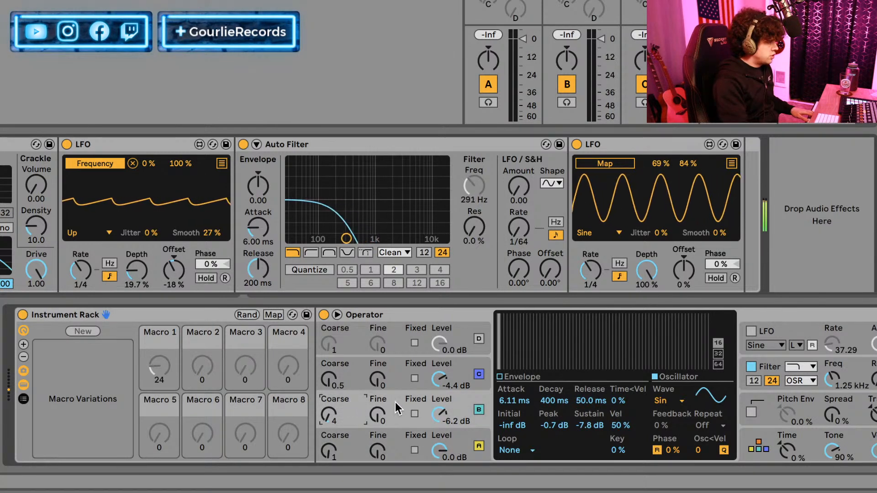
click(681, 402)
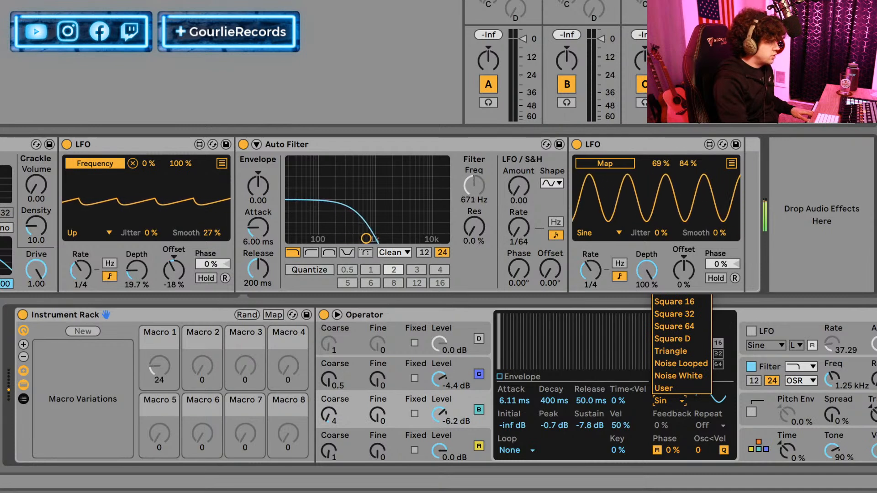
click(670, 240)
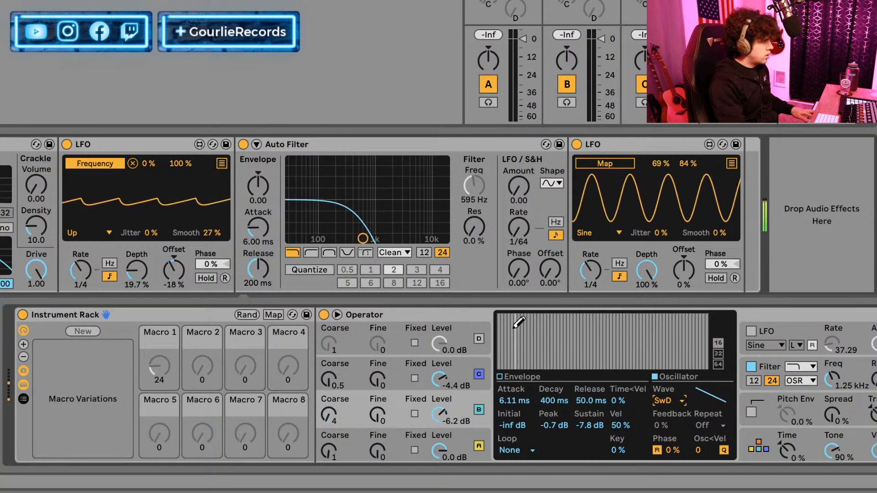
Change the waveforms of Operator's oscillators A and C to SwD.
click(445, 453)
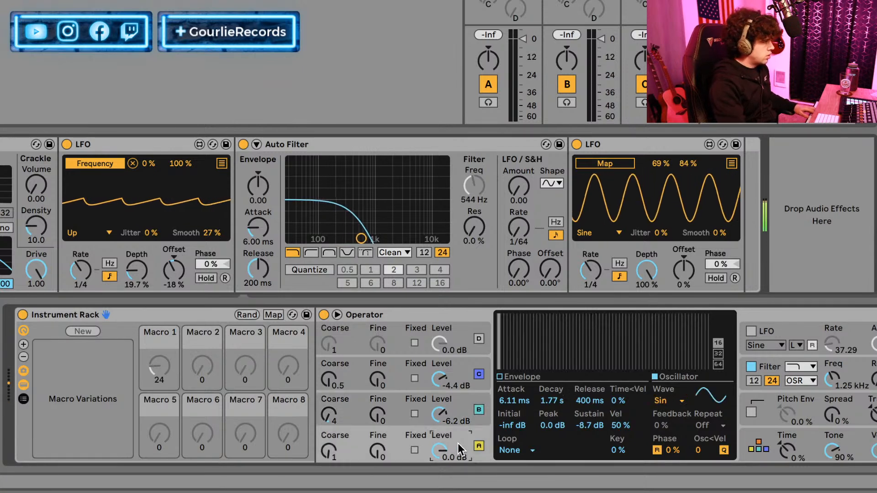
click(661, 400)
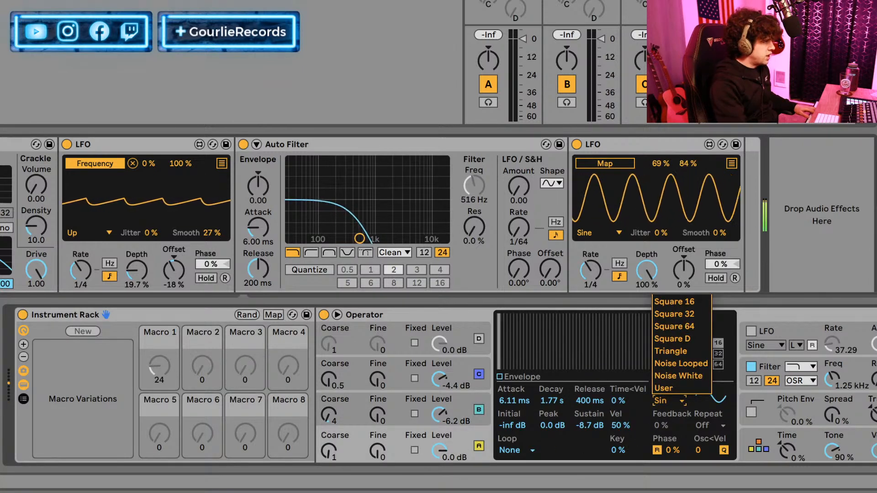
click(665, 240)
click(396, 378)
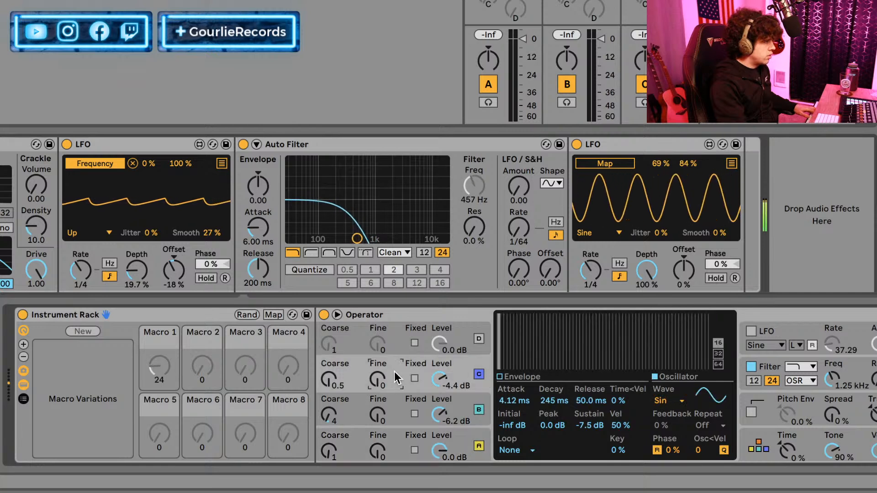
click(672, 403)
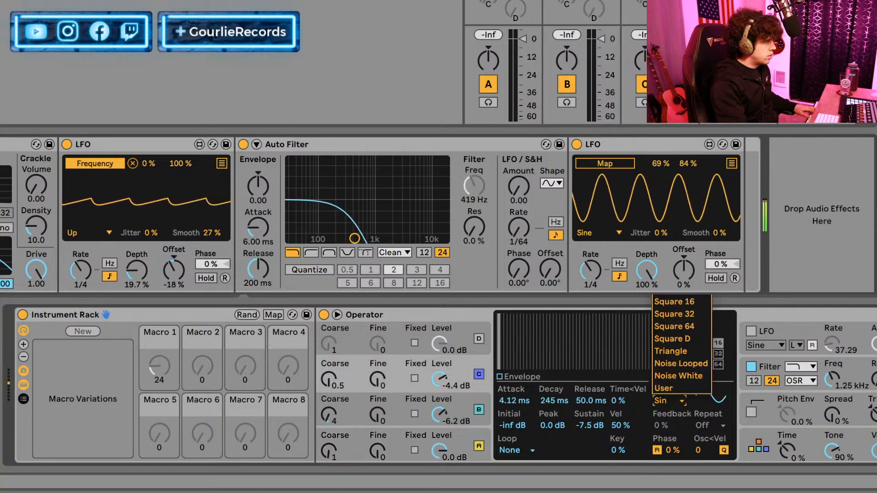
click(665, 240)
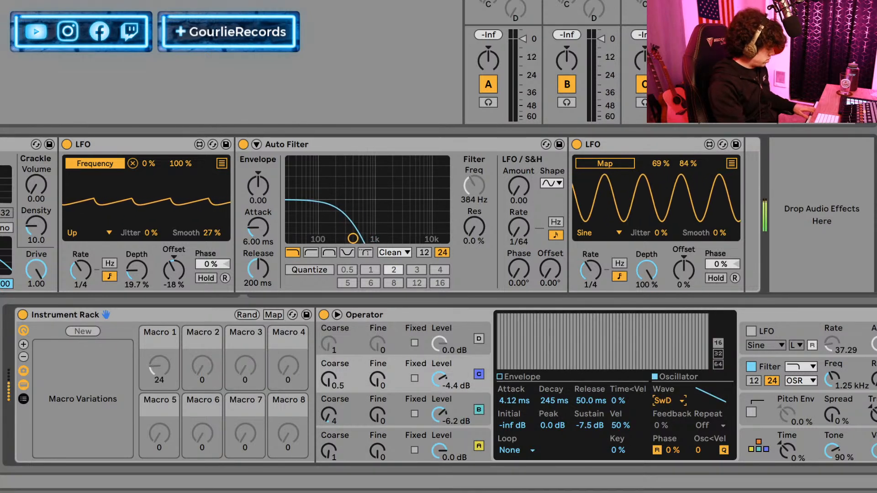
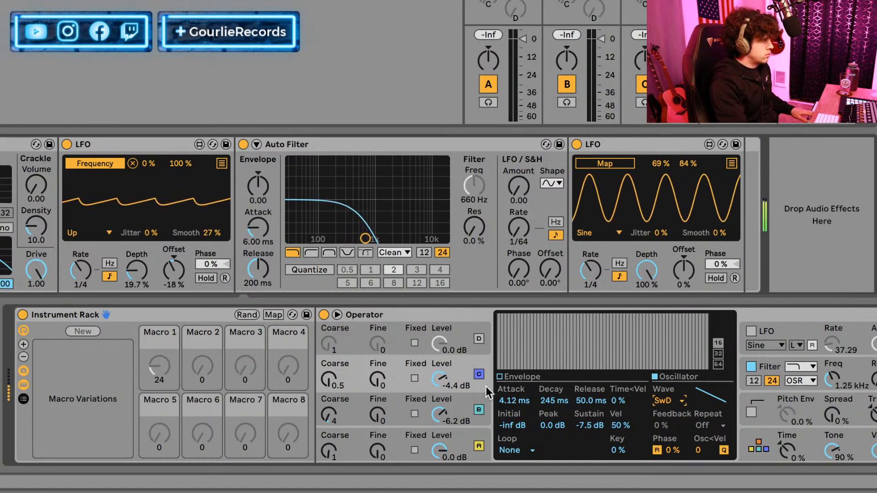
Set Operator's Spread to 82% and delete the unmapped sine LFO after Auto Filter.
drag(832, 414, 836, 382)
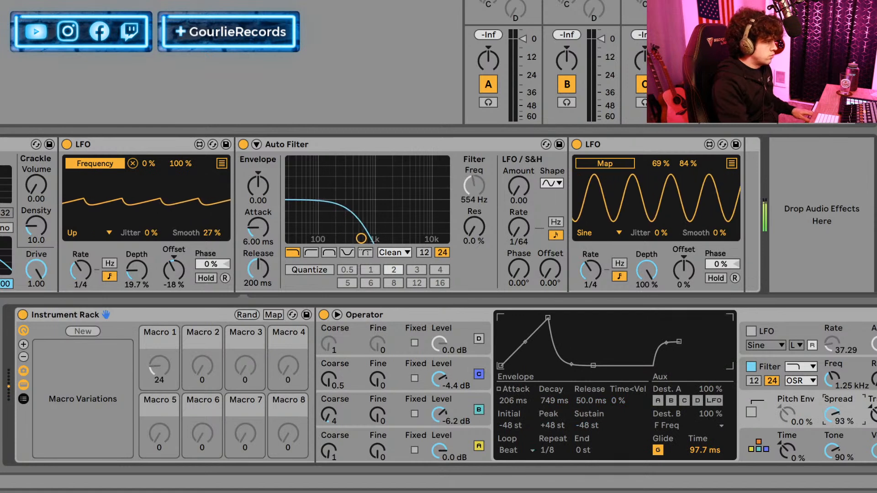
drag(834, 412, 835, 422)
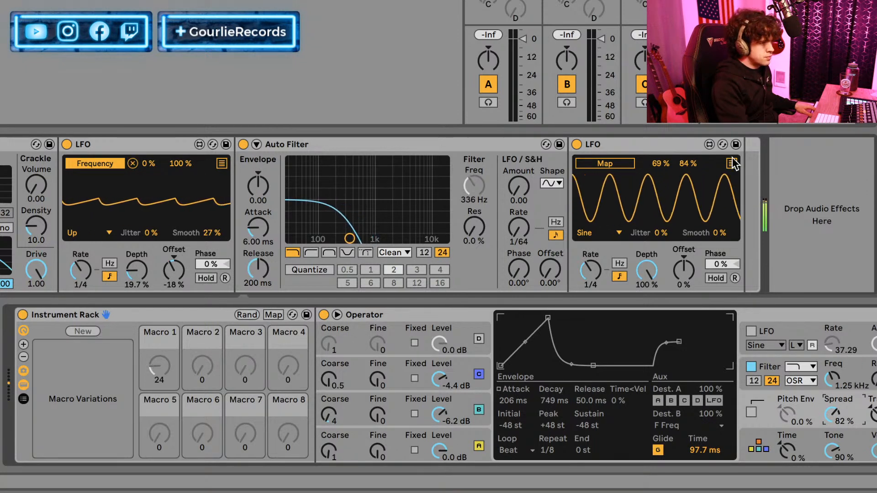
click(624, 146)
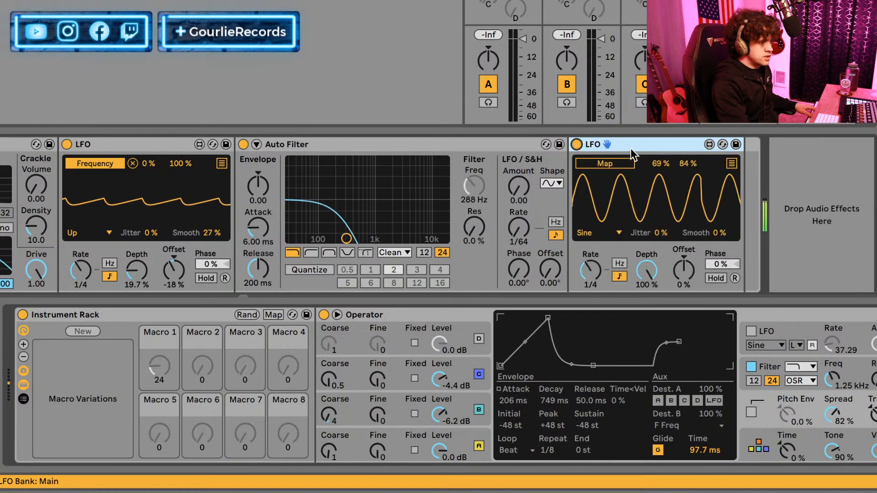
key(Delete)
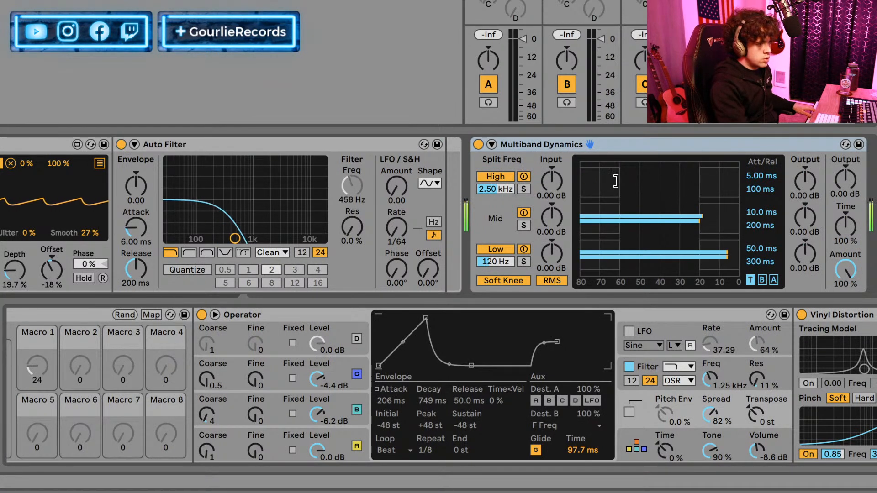
Raise the lower threshold of the high band in Multiband Dynamics to about -40 dB and turn the device off.
drag(619, 181, 665, 182)
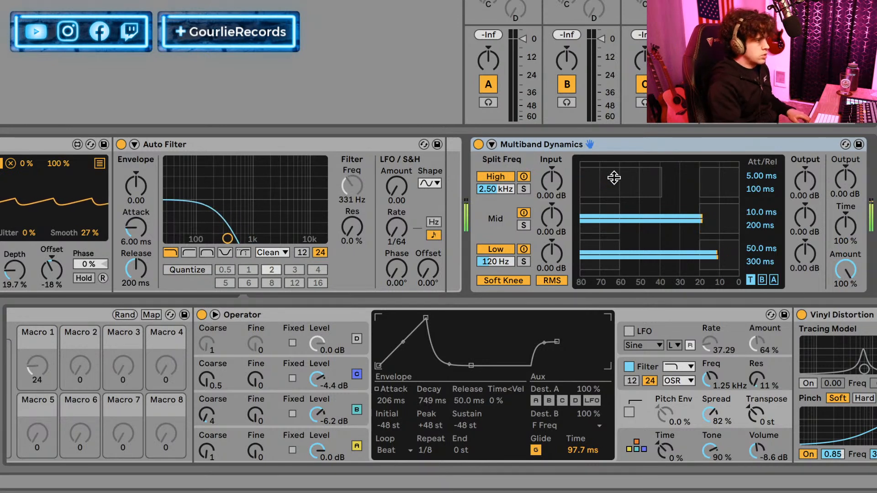
click(478, 145)
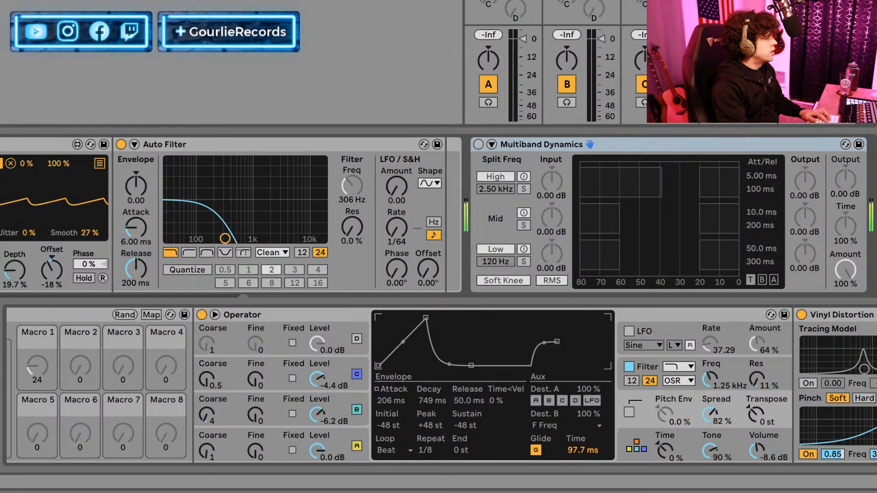
Add a Saturator directly after Auto Filter in the rack and set its Drive to 7.43 dB.
key(Return)
drag(621, 147, 95, 195)
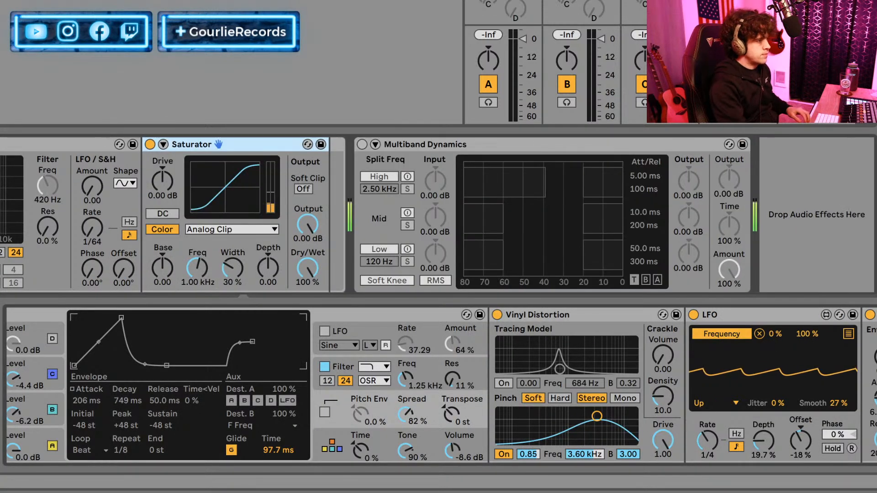
drag(148, 178, 148, 150)
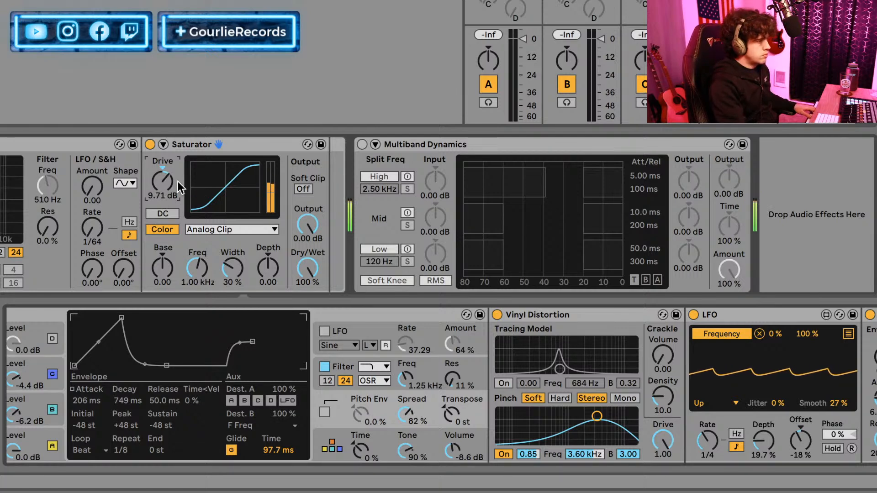
drag(171, 182, 171, 192)
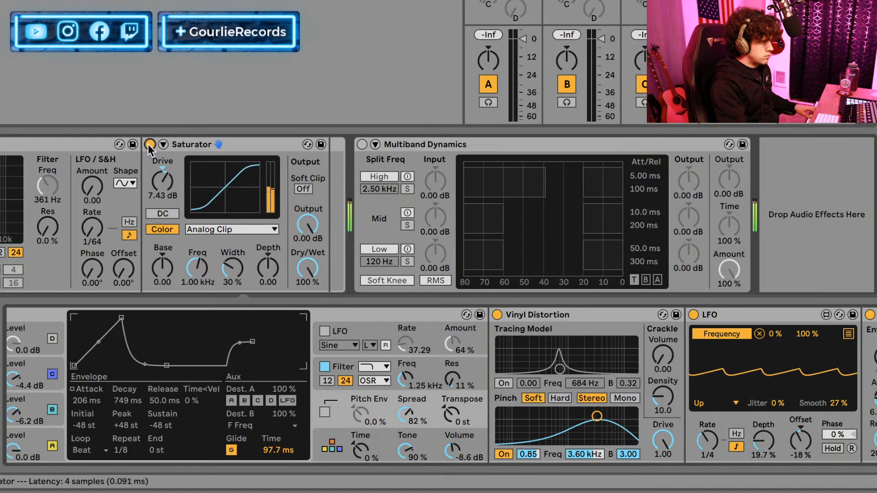
Change the Saturator's curve type to Waveshaper, expand its extra parameters and set Curve to 31.2%.
click(220, 229)
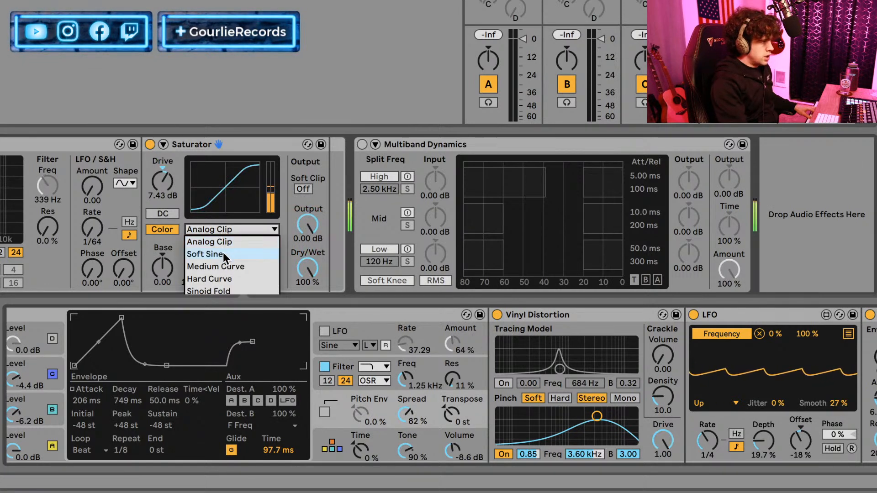
click(236, 316)
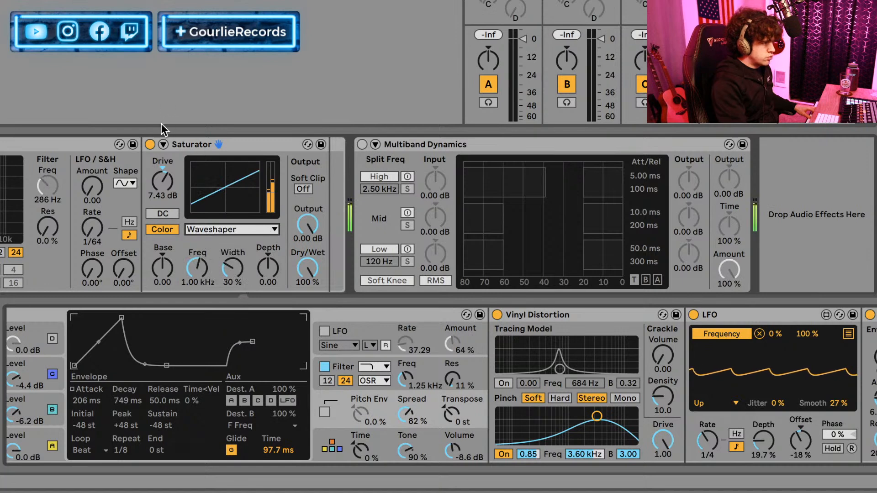
click(163, 145)
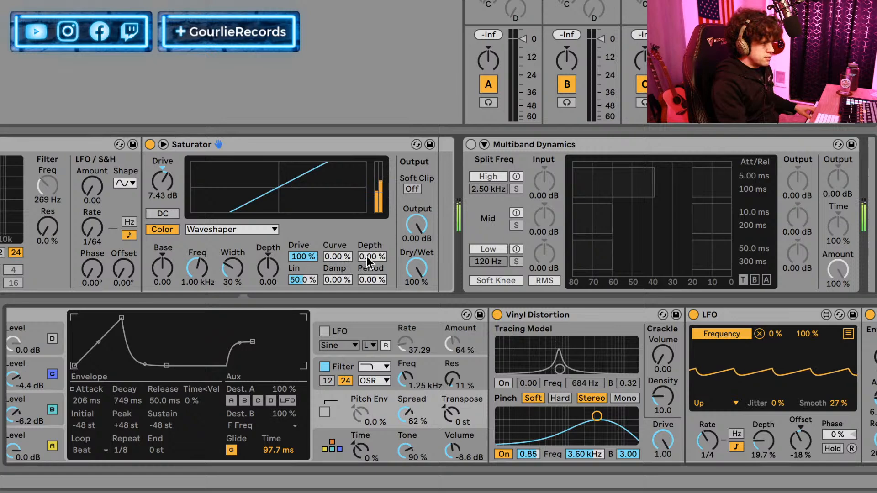
mouse_move(353, 260)
mouse_down()
mouse_move(353, 224)
mouse_move(353, 247)
mouse_up()
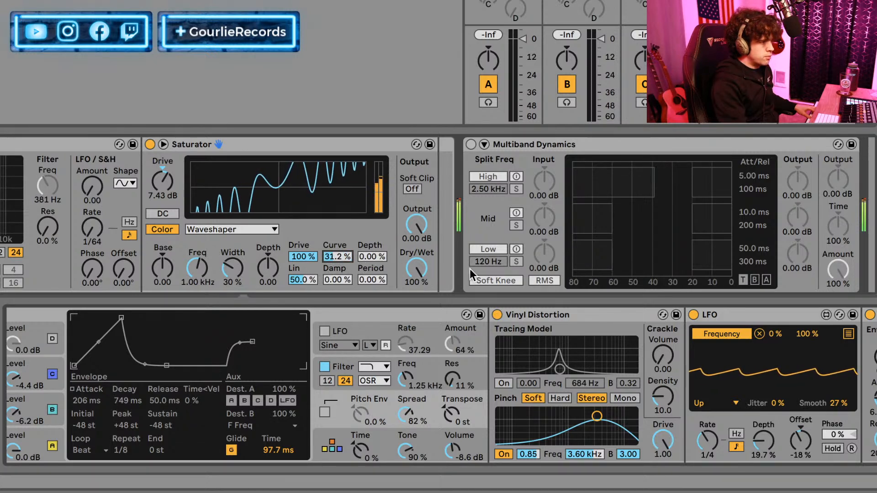
Set the Saturator's Drive to 11.4 dB, waveshaper Lin to 0% and Output to -6 dB.
drag(417, 224, 416, 239)
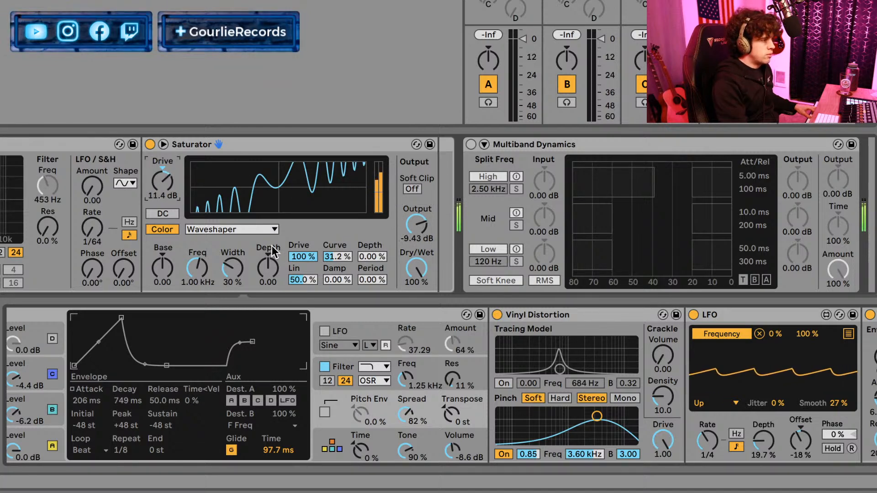
mouse_move(366, 262)
mouse_down()
mouse_move(365, 246)
mouse_move(365, 262)
mouse_up()
drag(288, 275, 288, 297)
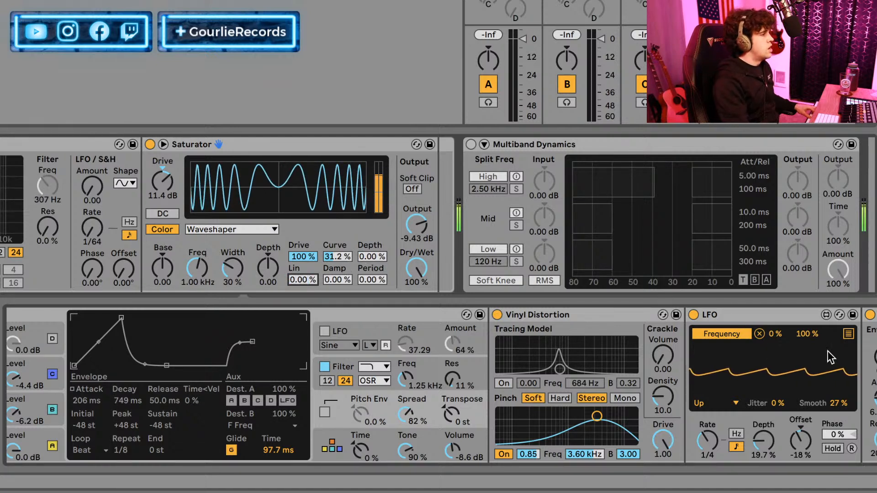
drag(405, 227, 405, 238)
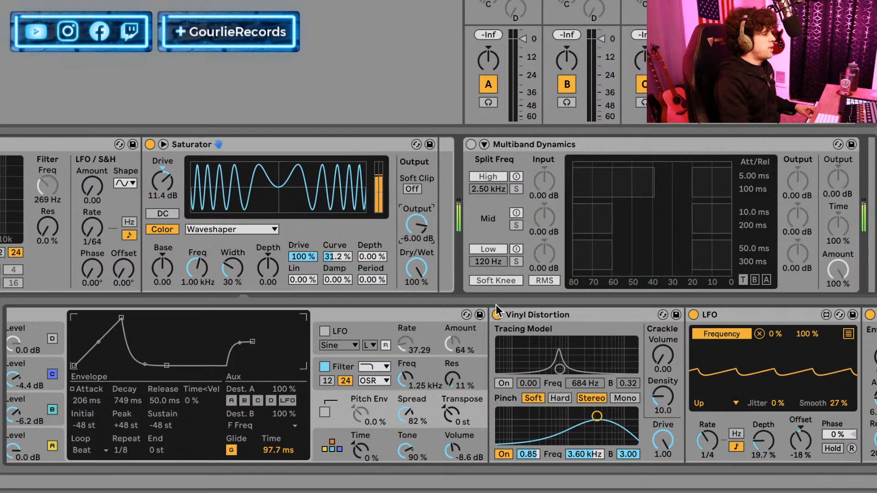
Try to map the LFO's second slot to the Saturator's waveshaper Curve, and undo the mapping.
click(848, 334)
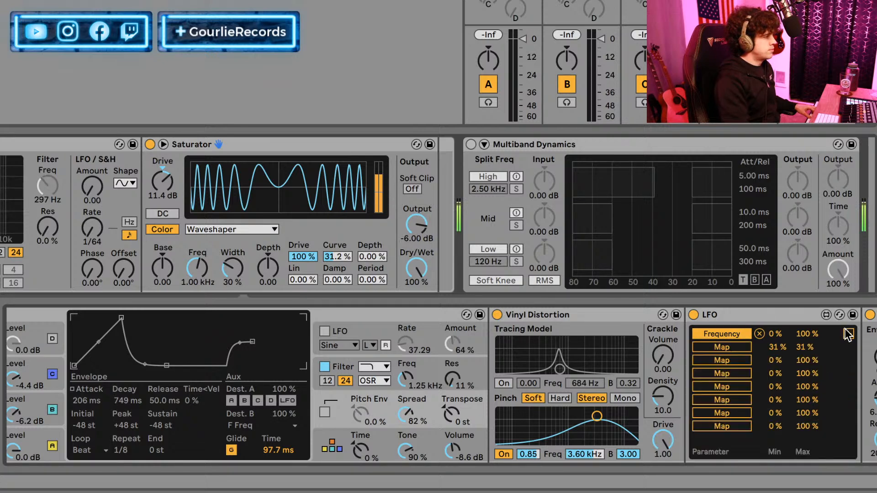
click(749, 349)
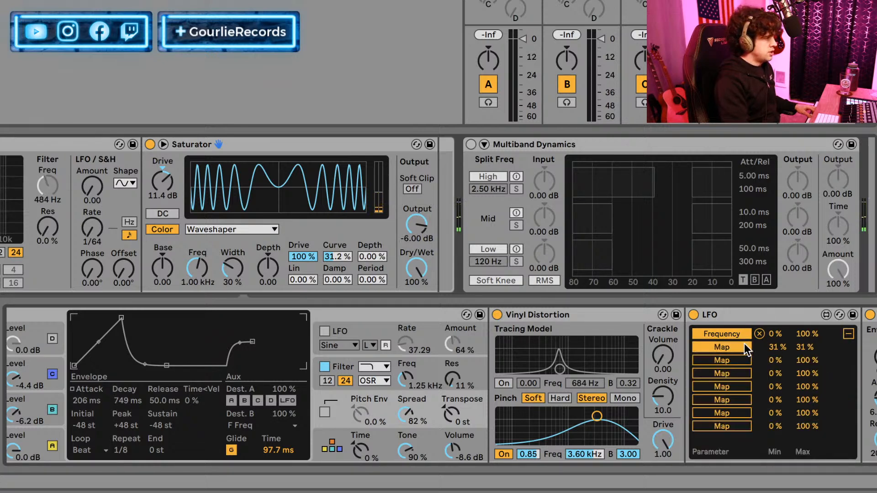
click(328, 258)
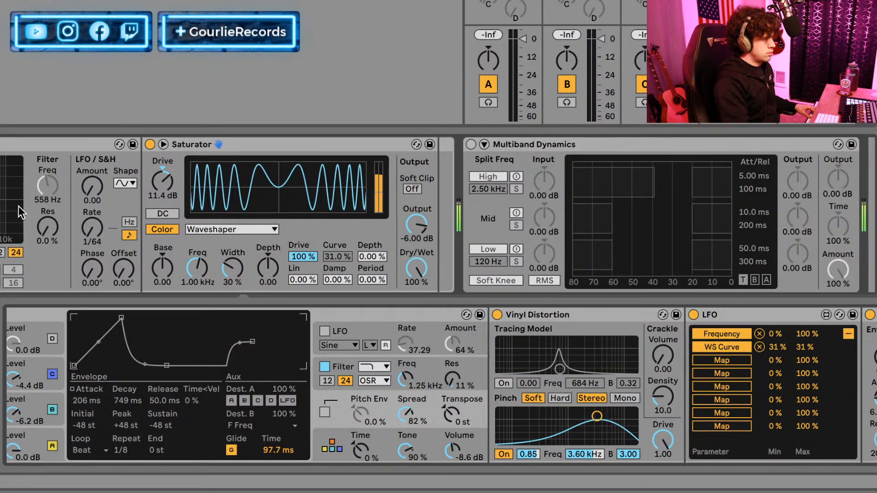
key(super+z)
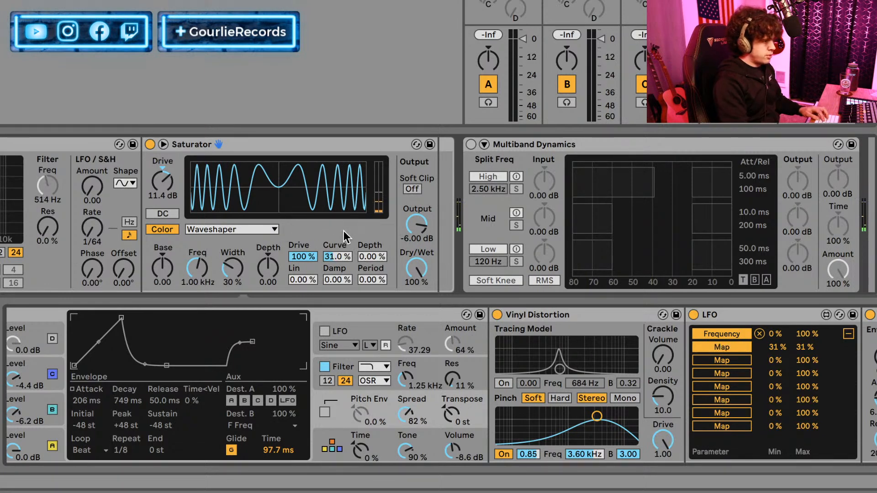
Set the Saturator's waveshaper Depth to 10.2% and Curve to 21.1%, with the Color Width at 59% and Color Depth at -1.90.
drag(369, 262, 369, 235)
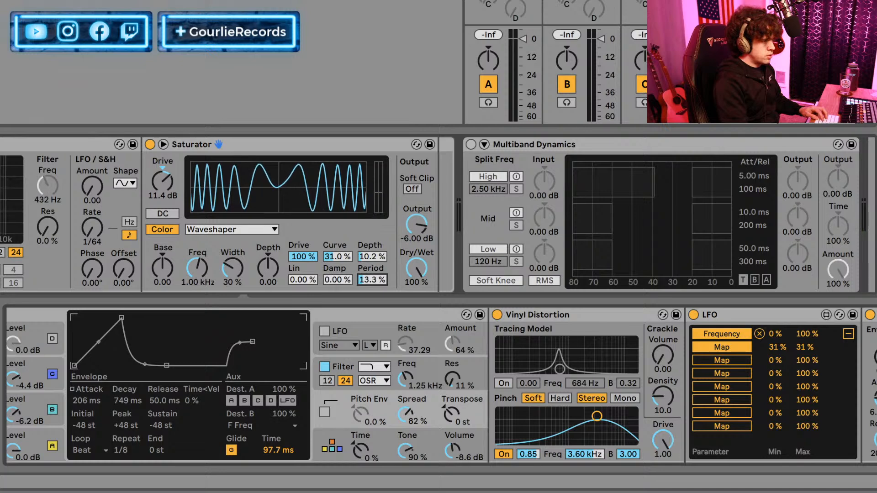
mouse_move(372, 280)
mouse_down()
mouse_move(371, 247)
mouse_move(372, 280)
mouse_up()
click(338, 279)
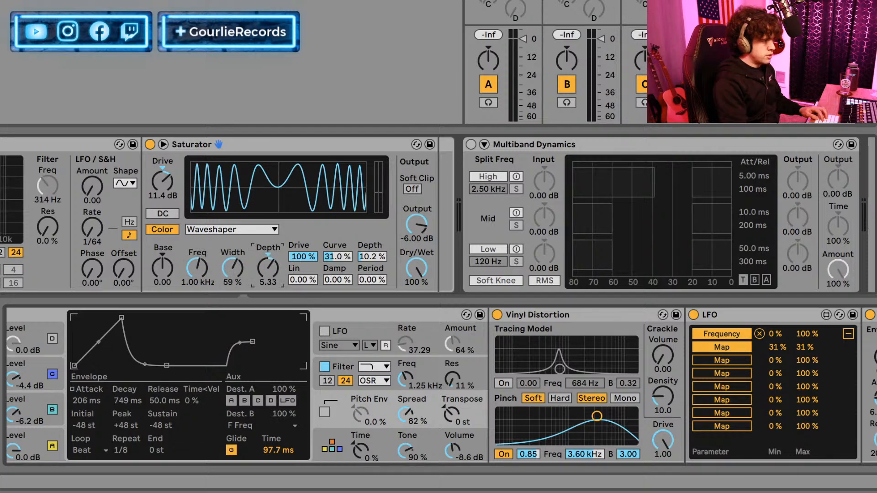
drag(295, 257, 337, 265)
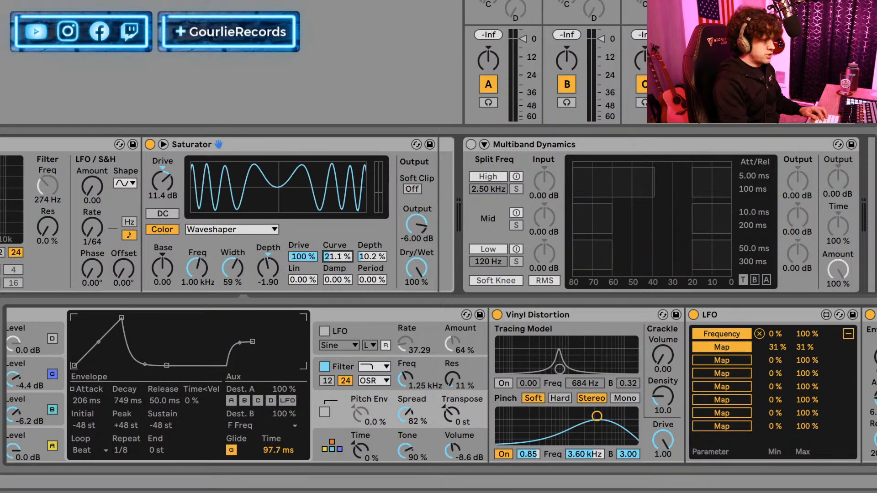
click(742, 347)
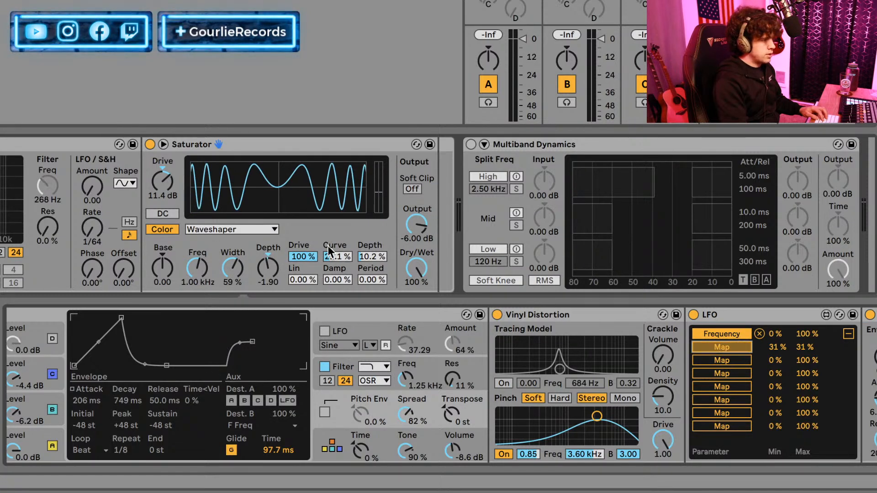
click(347, 256)
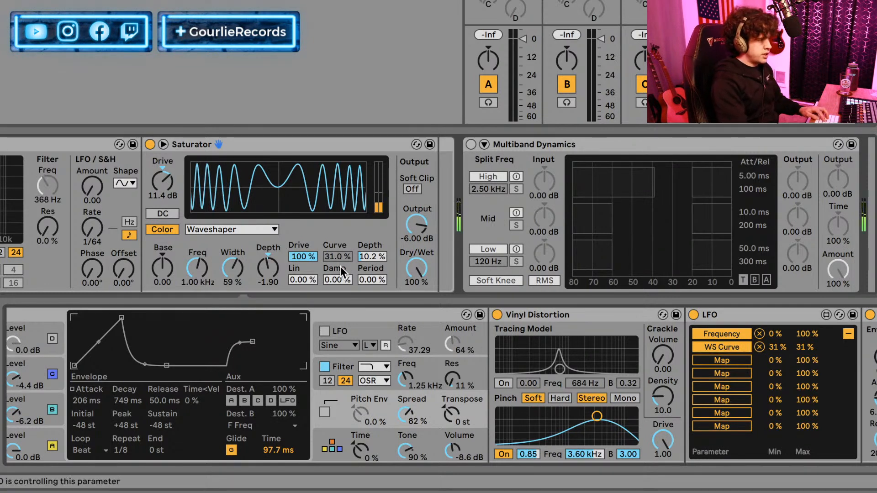
key(super+z)
drag(337, 257, 337, 263)
Map the LFO's second slot to the Saturator's waveshaper Curve with a minimum of 63% and a maximum of 48%.
click(741, 349)
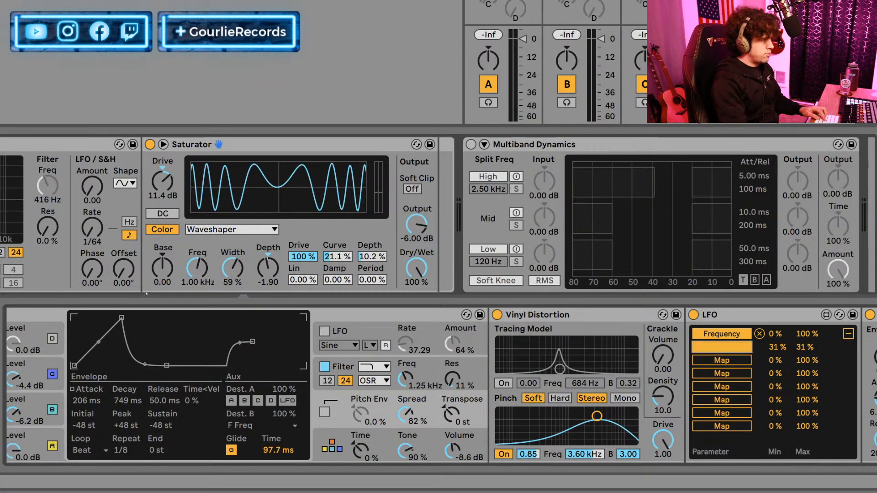
click(344, 259)
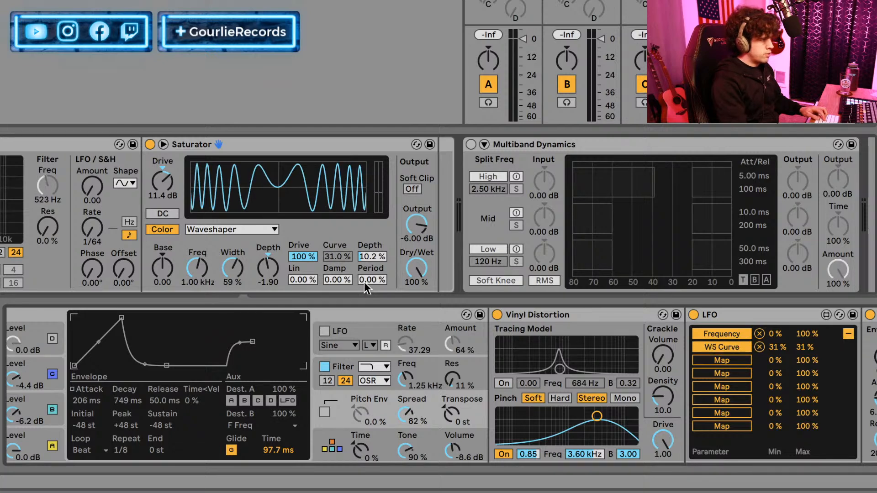
drag(777, 347, 802, 320)
text(2)
key(Return)
drag(777, 347, 776, 304)
drag(813, 351, 813, 320)
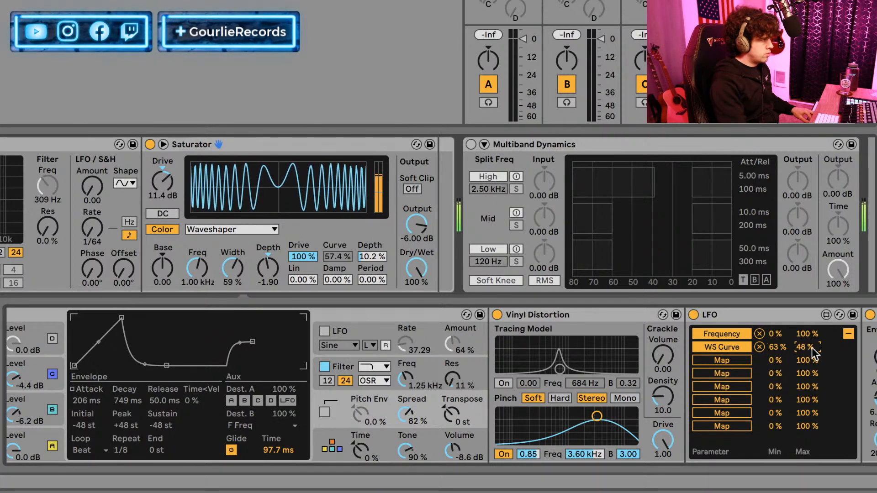
Lower the Saturator's Output to -16 dB and set the WS Curve mapping to minimum 93% and maximum 0%.
drag(424, 220, 424, 243)
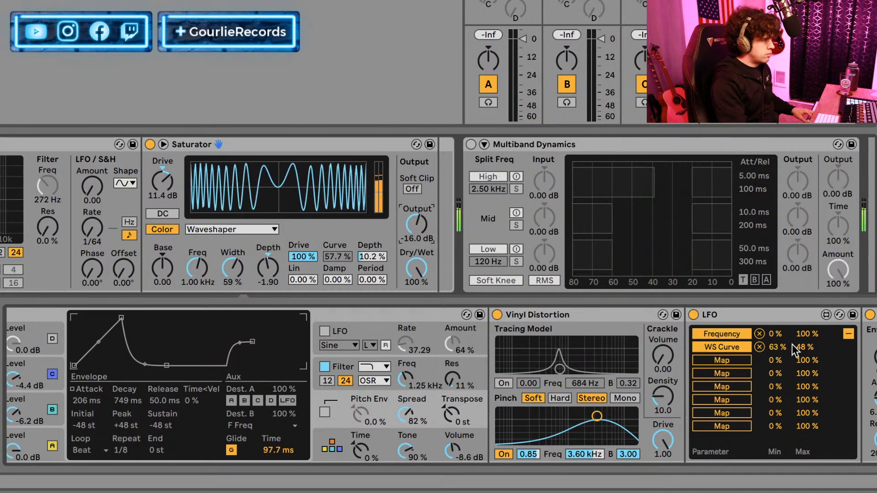
drag(780, 347, 797, 369)
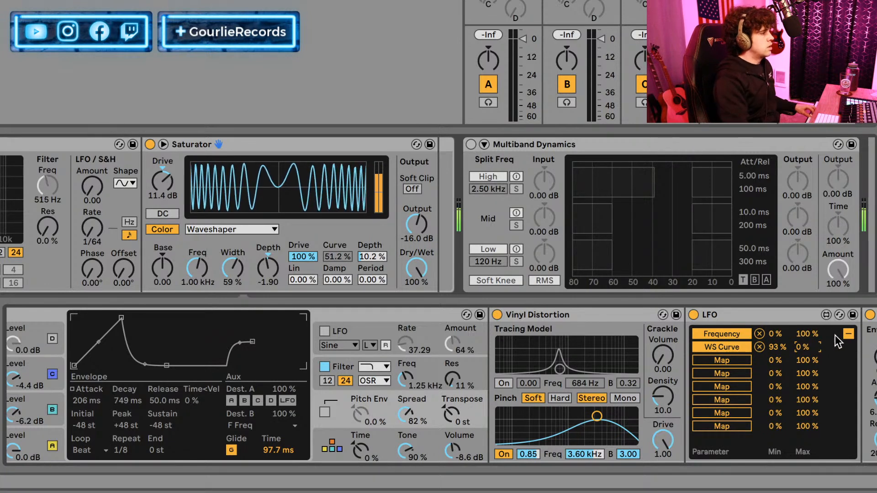
Set the LFO's Depth to 55.1% and limit its Frequency mapping to a range of 19% to 69%.
click(848, 335)
drag(769, 437, 768, 406)
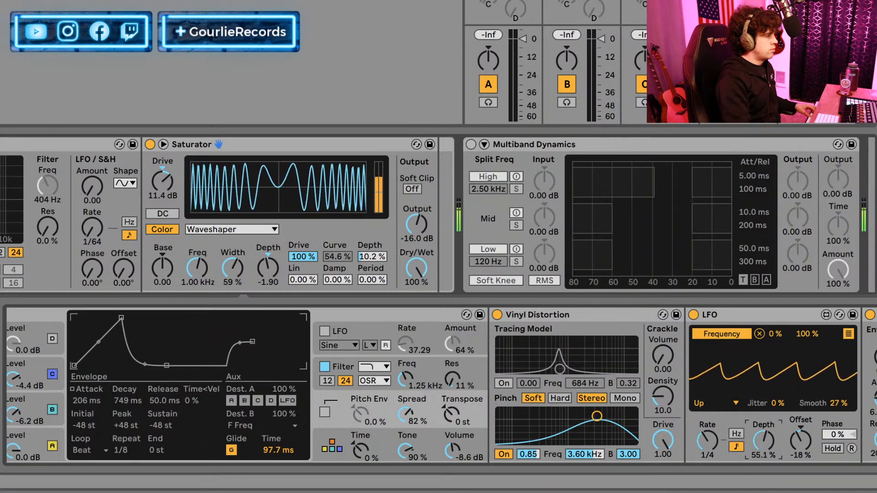
click(849, 334)
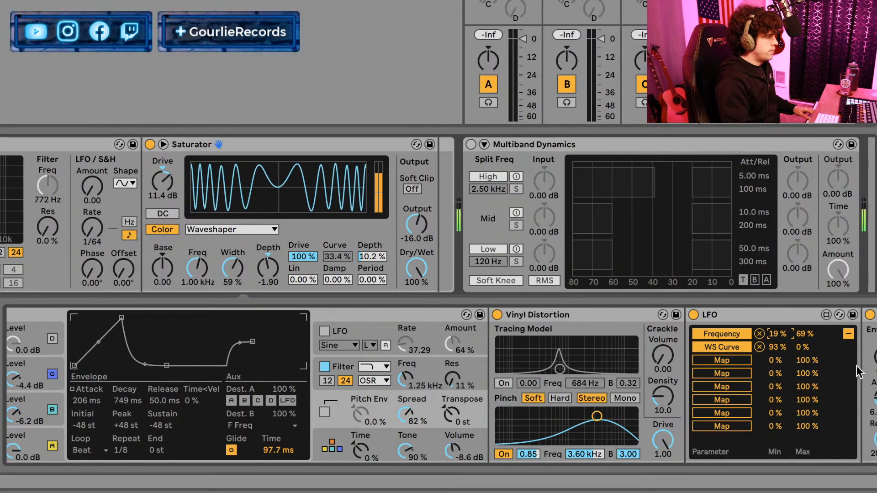
click(847, 334)
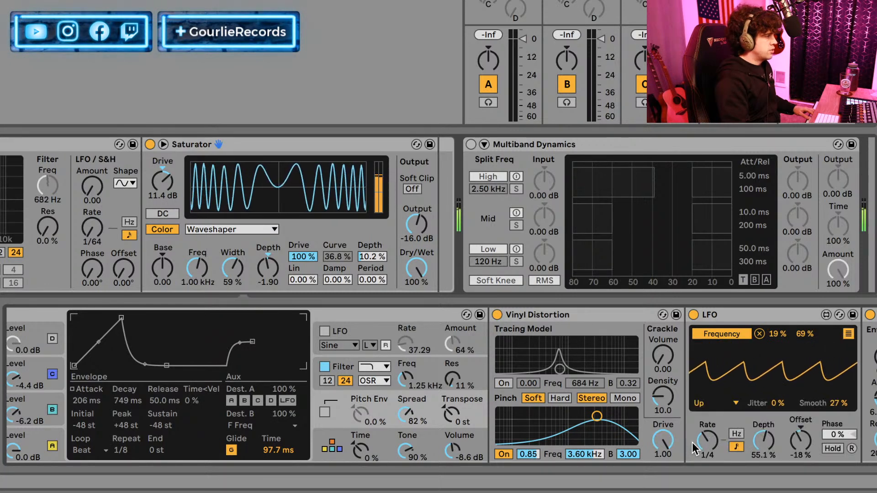
Slow the LFO's Rate to 1/2 and set its WS Curve mapping range to 4% to 53%.
drag(702, 446, 703, 459)
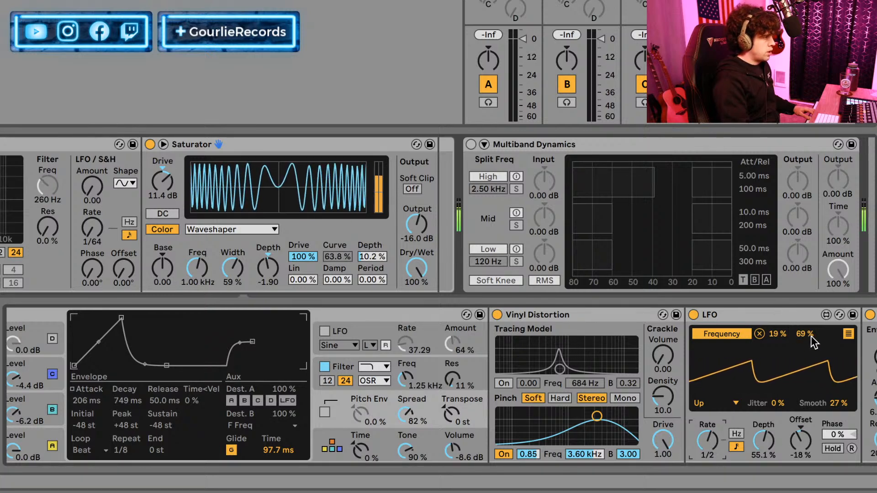
click(848, 335)
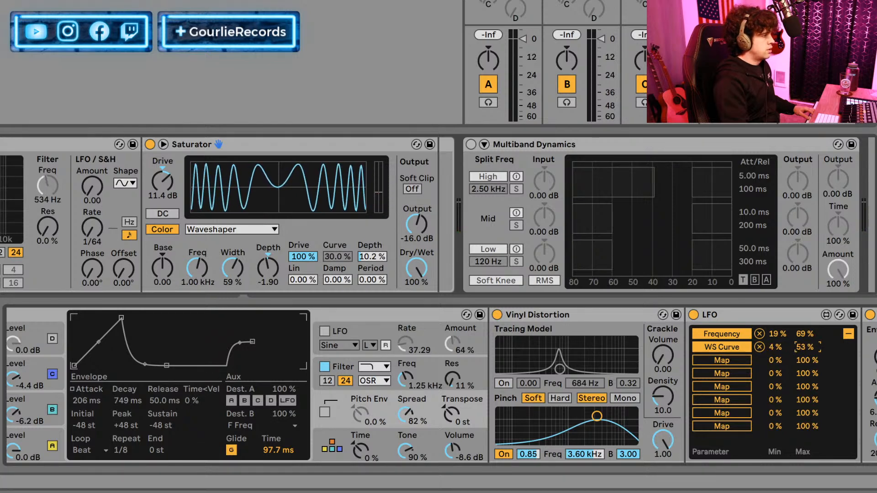
Set the LFO's WS Curve mapping range to 28% to 81% and lower the Saturator's Drive to 5.71 dB.
drag(797, 347, 782, 336)
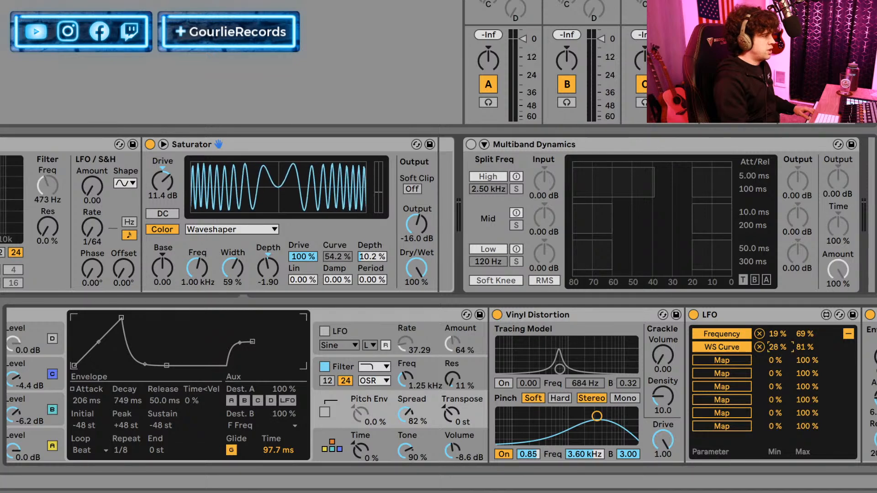
click(799, 347)
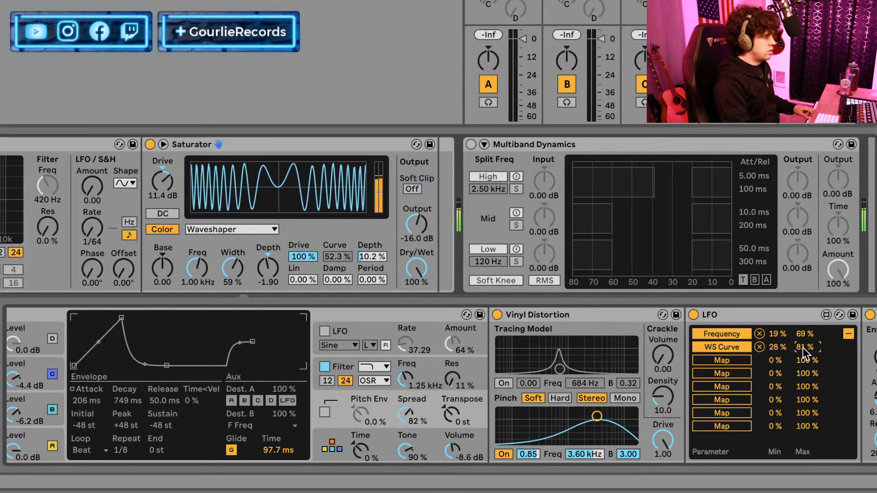
mouse_move(165, 188)
mouse_down()
mouse_move(166, 201)
mouse_move(162, 185)
mouse_up()
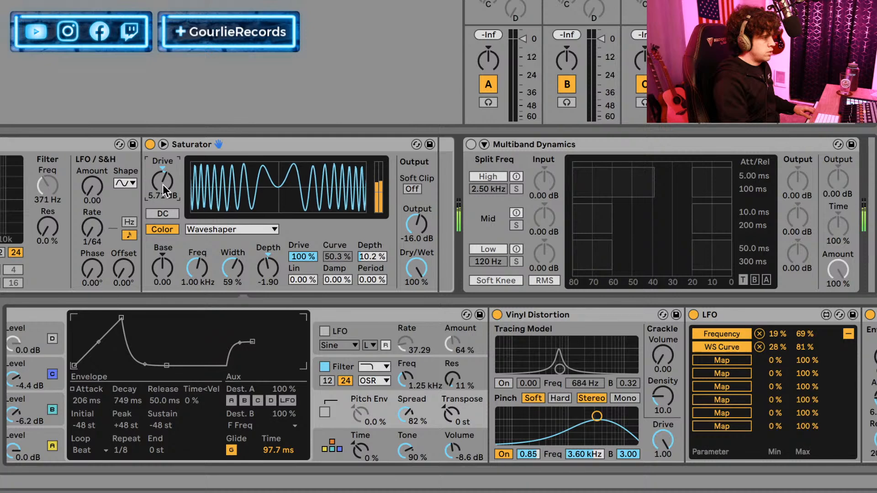
Map the LFO's next two slots to the Saturator's Drive and Output, limiting the Drive mapping to 53% to 65%.
click(722, 360)
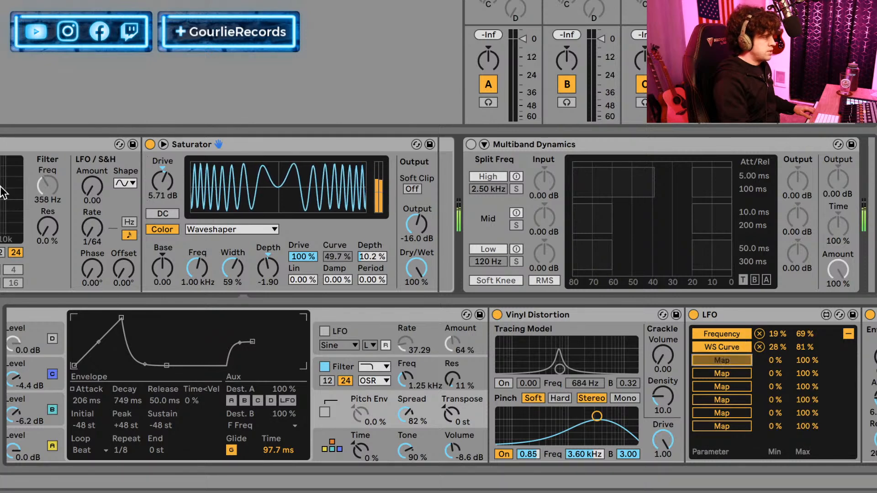
click(165, 184)
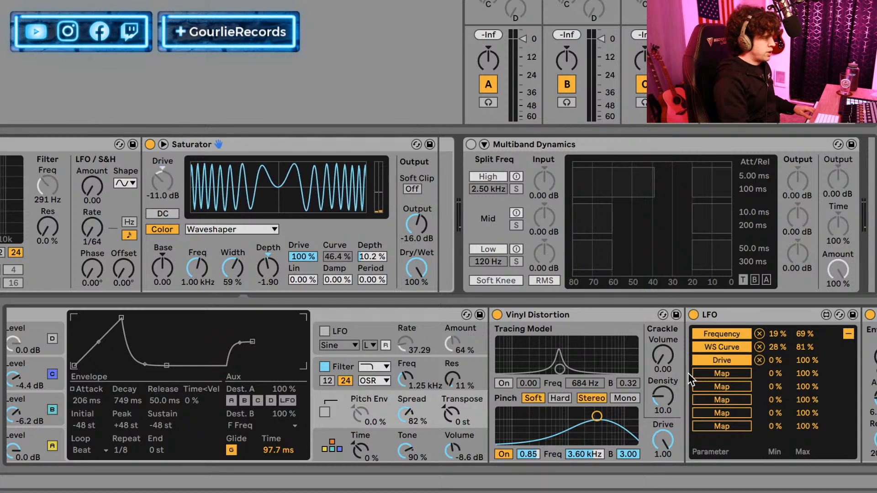
click(700, 373)
click(415, 221)
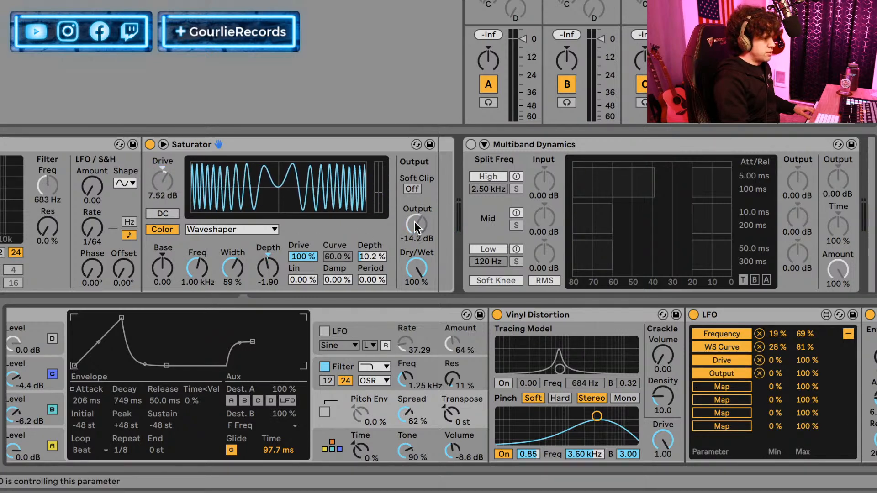
drag(773, 360, 805, 360)
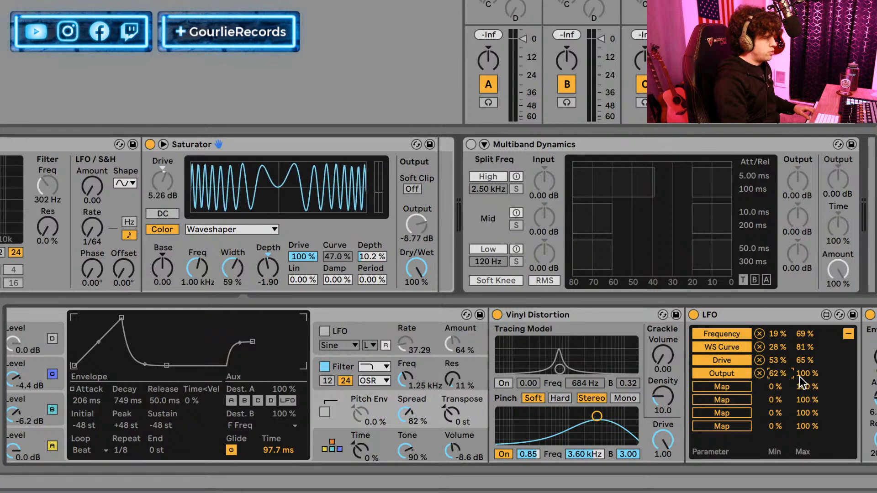
Set the LFO's Output mapping to a minimum of 97% and a maximum of 85%, and return to the waveform view.
drag(800, 376, 800, 381)
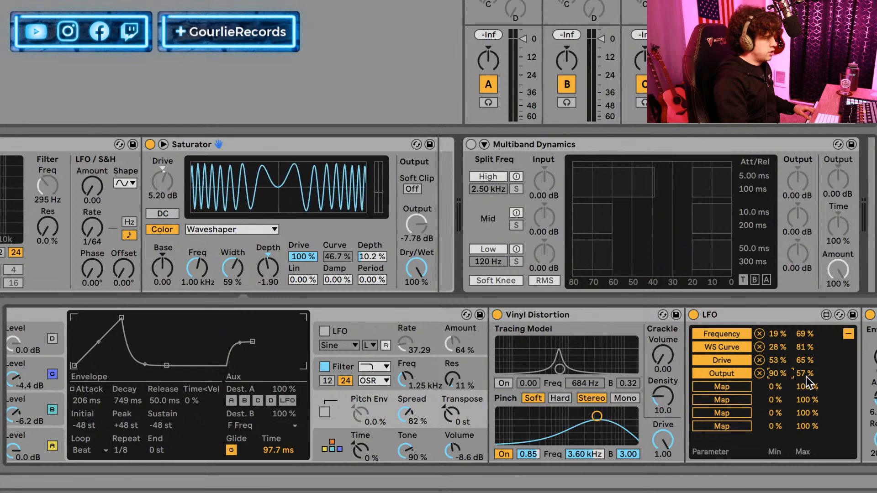
drag(807, 377, 779, 370)
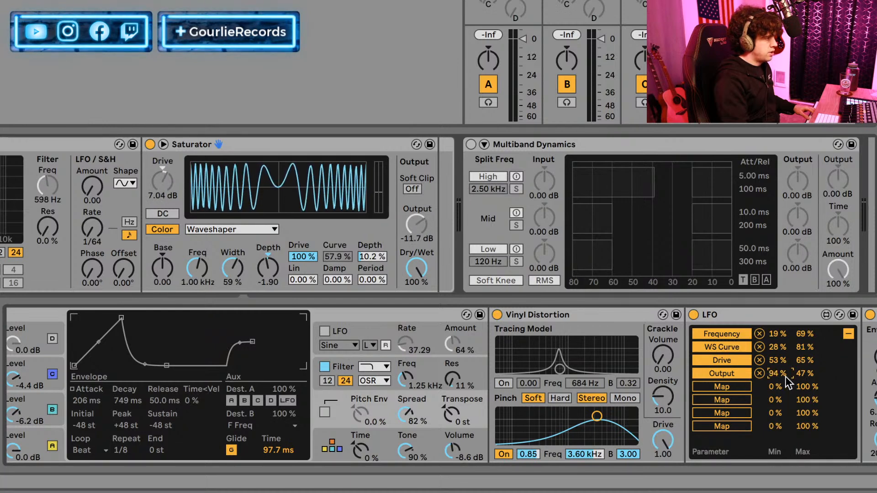
text(97)
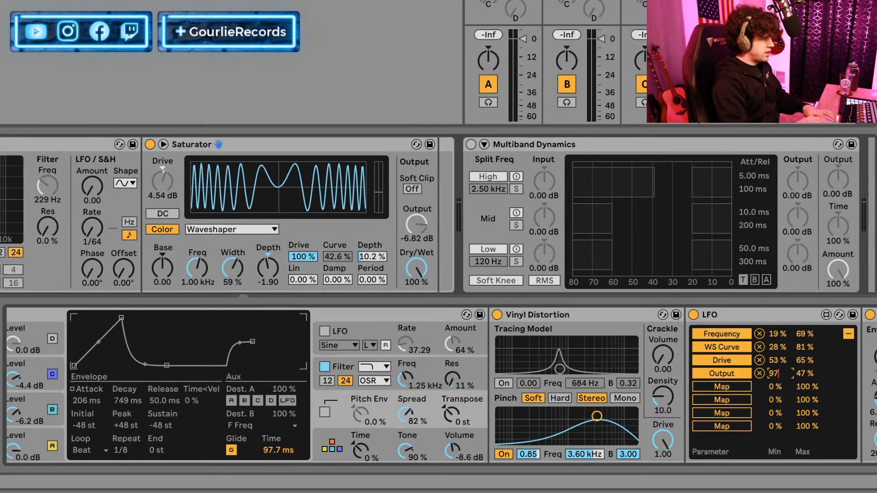
key(Return)
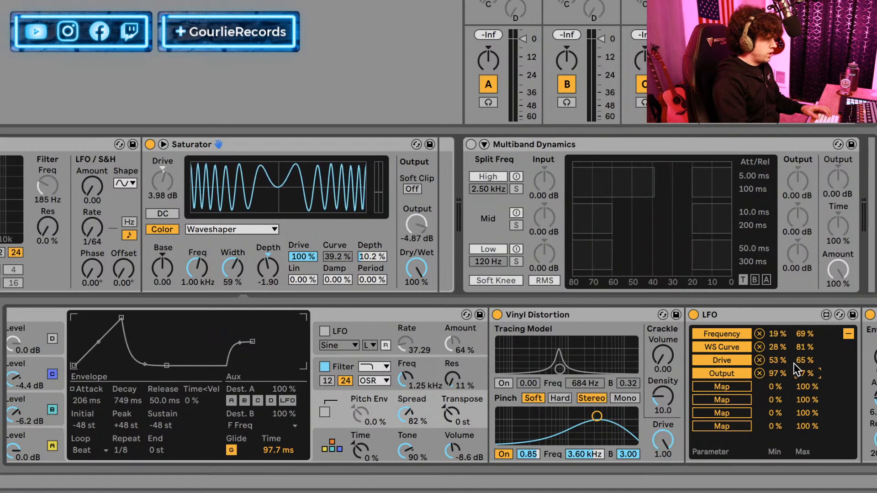
drag(805, 373, 805, 359)
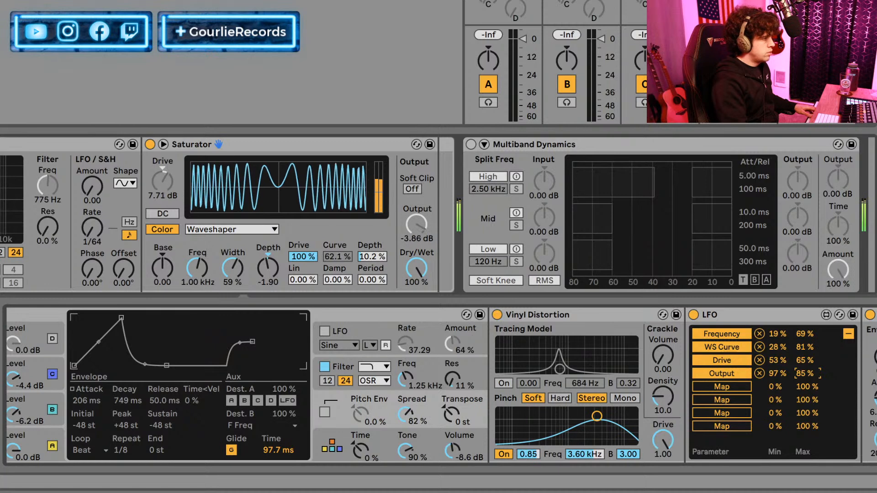
click(847, 333)
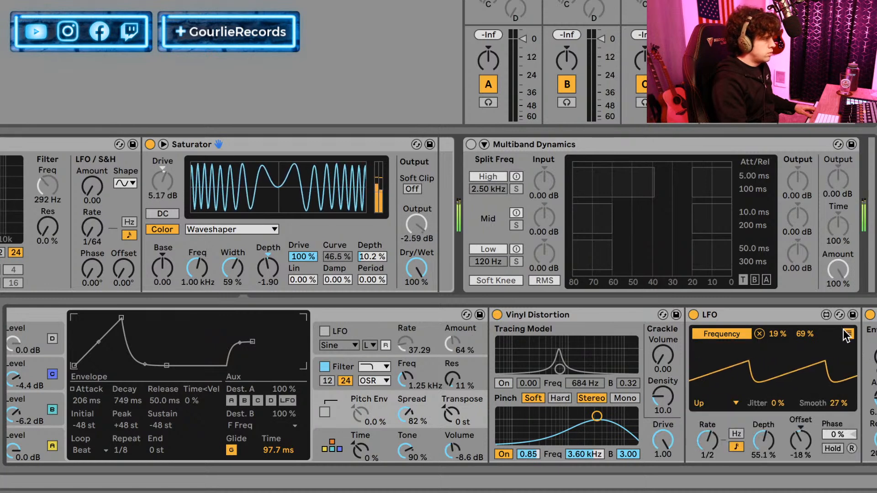
Audition the Sine and Down waveforms on the LFO and set the shape back to Up.
click(718, 402)
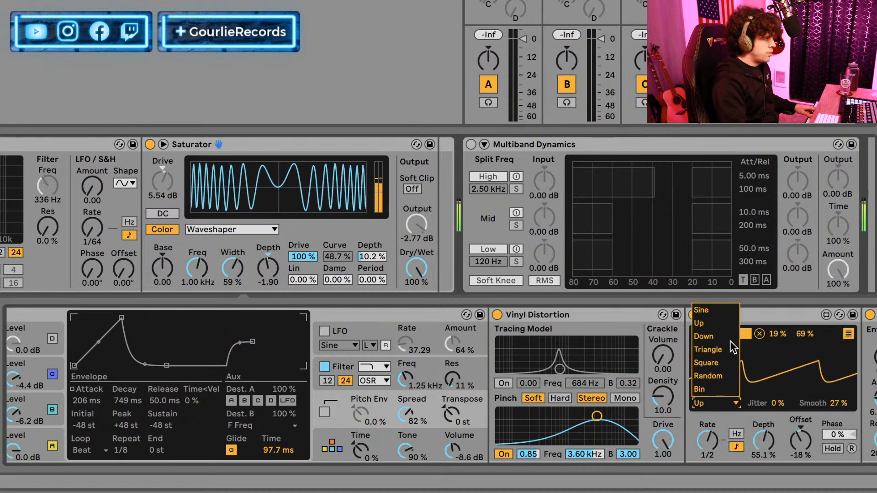
click(714, 311)
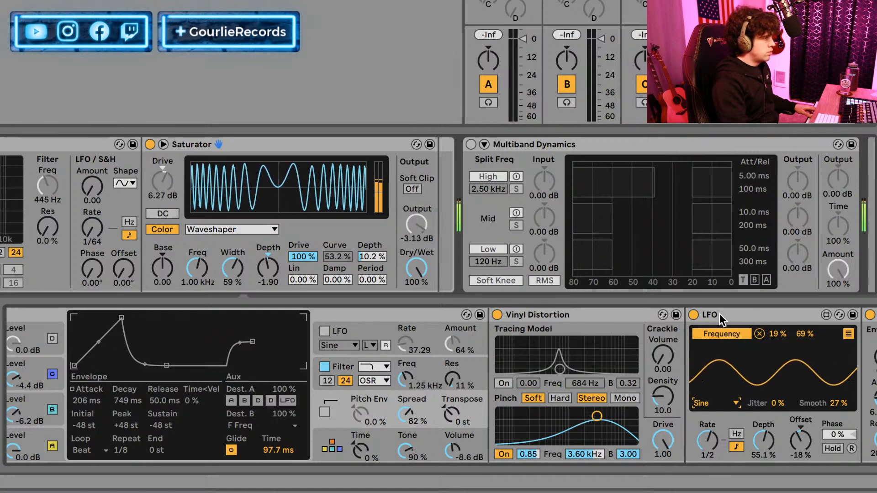
click(729, 401)
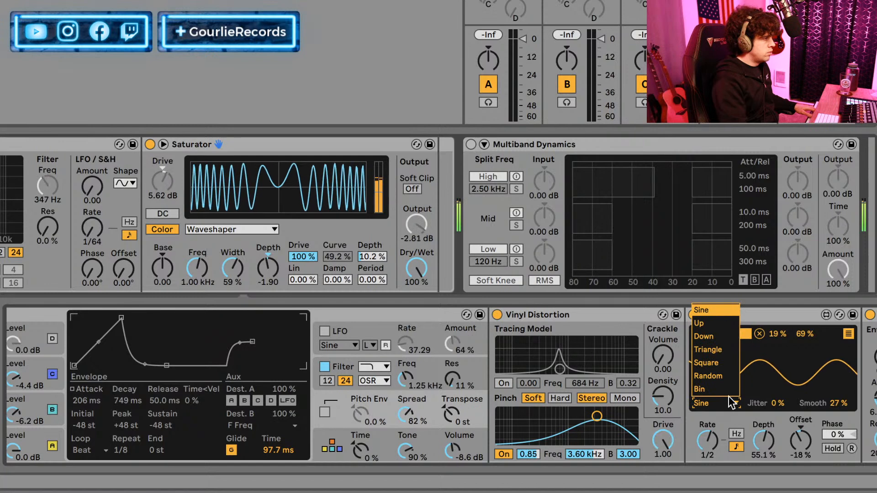
click(712, 324)
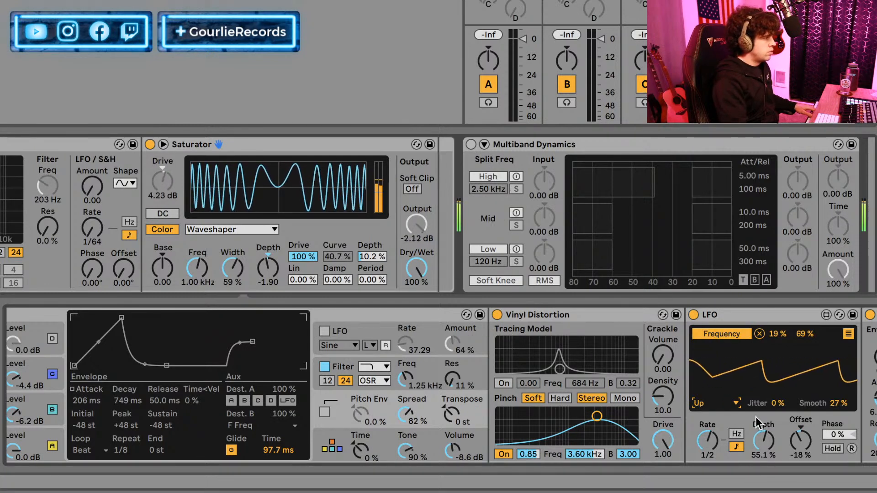
click(723, 403)
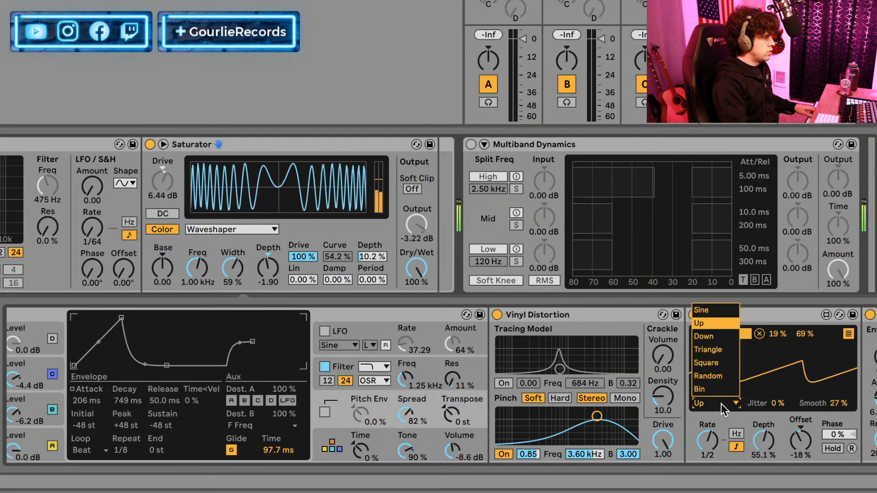
click(714, 339)
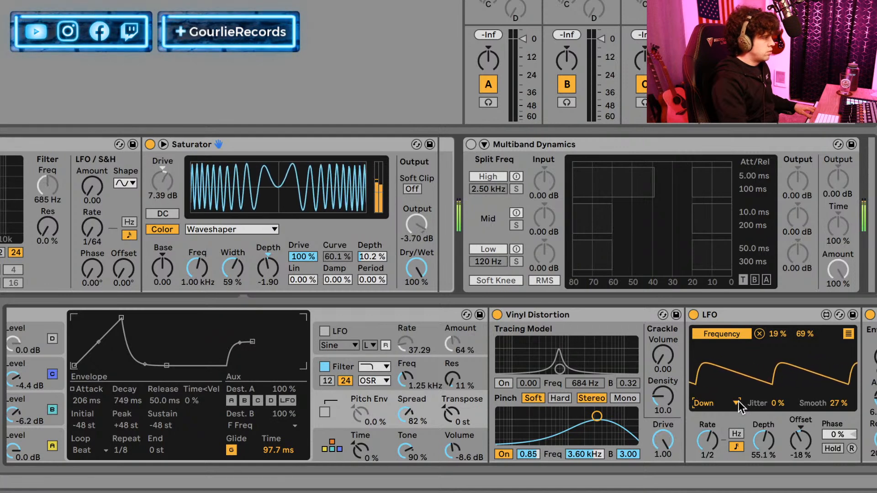
click(733, 402)
click(719, 325)
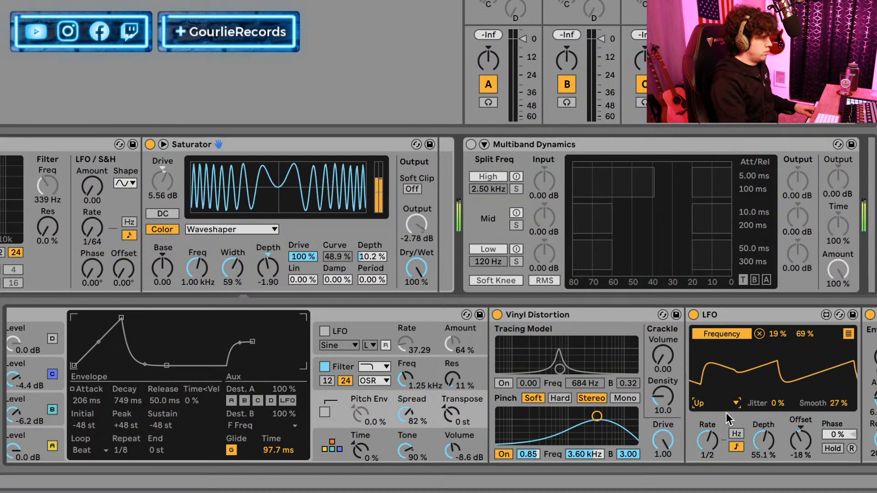
Raise the LFO's Smooth to 56% and its Jitter to 51%, leaving retrigger off.
drag(834, 403, 834, 403)
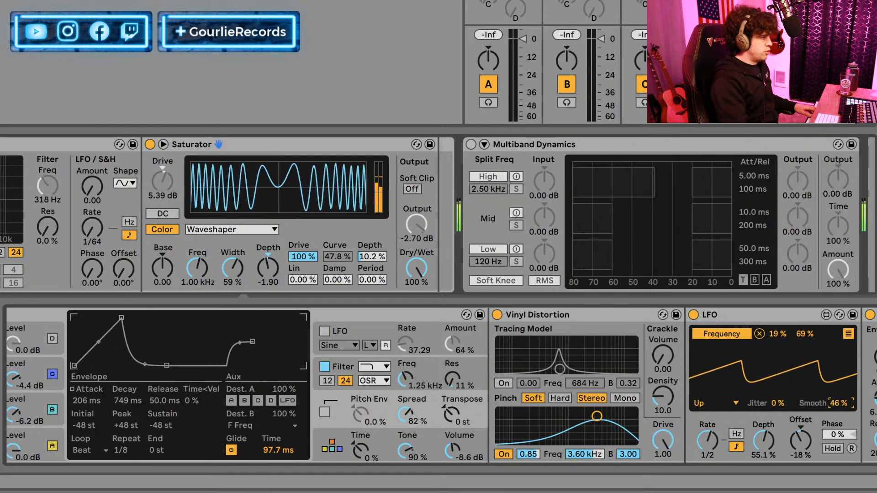
drag(776, 403, 777, 393)
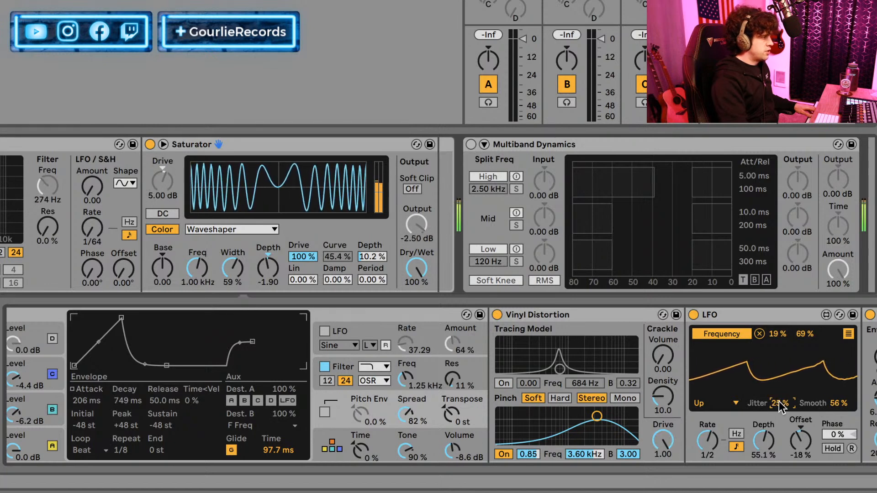
drag(779, 403, 779, 379)
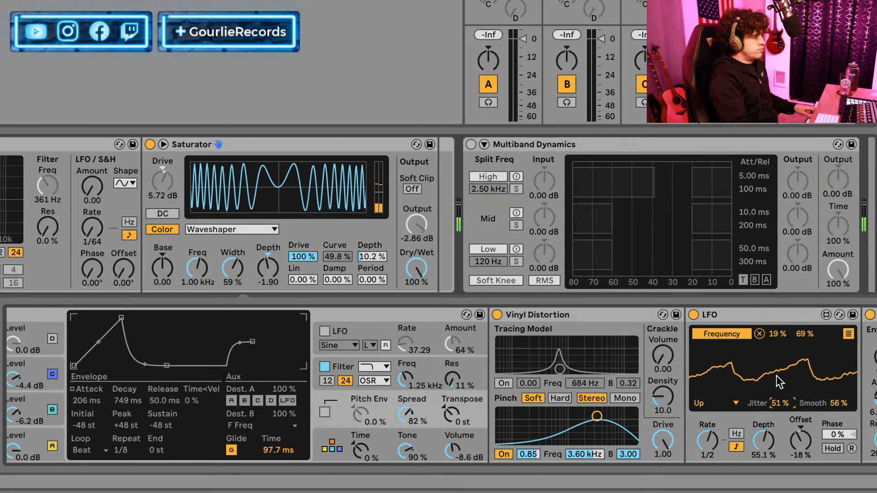
click(853, 450)
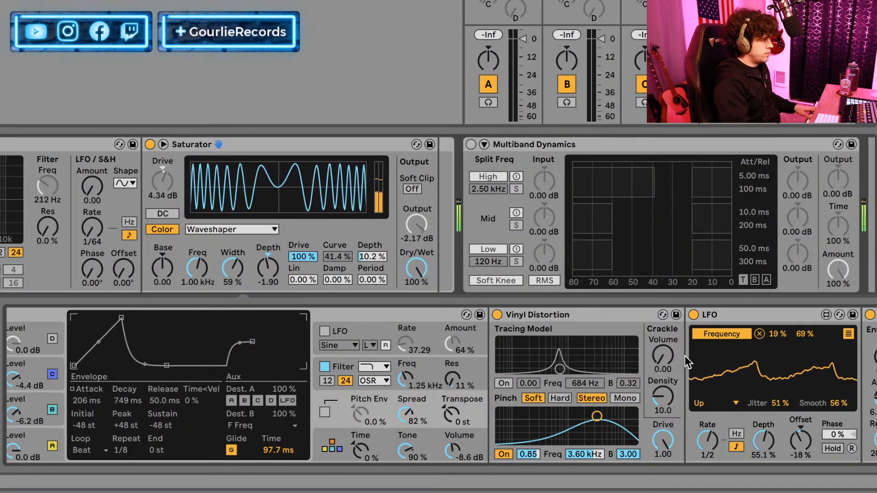
Set the LFO's Rate to 1/8, the Frequency mapping's maximum to 55% and the WS Curve minimum to 15%.
drag(708, 427, 708, 456)
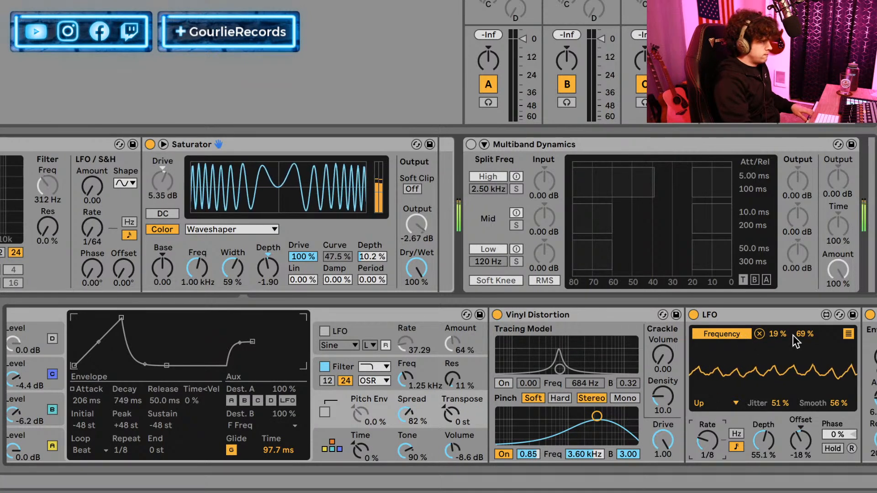
click(849, 334)
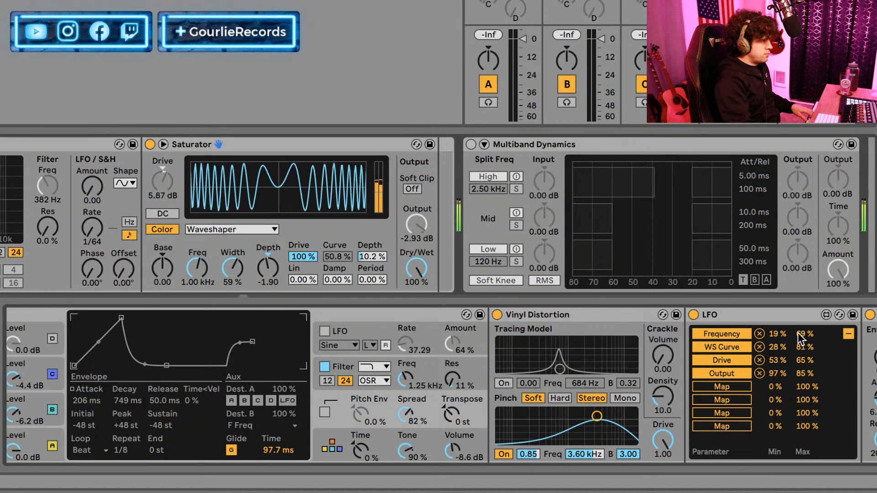
drag(792, 334, 793, 326)
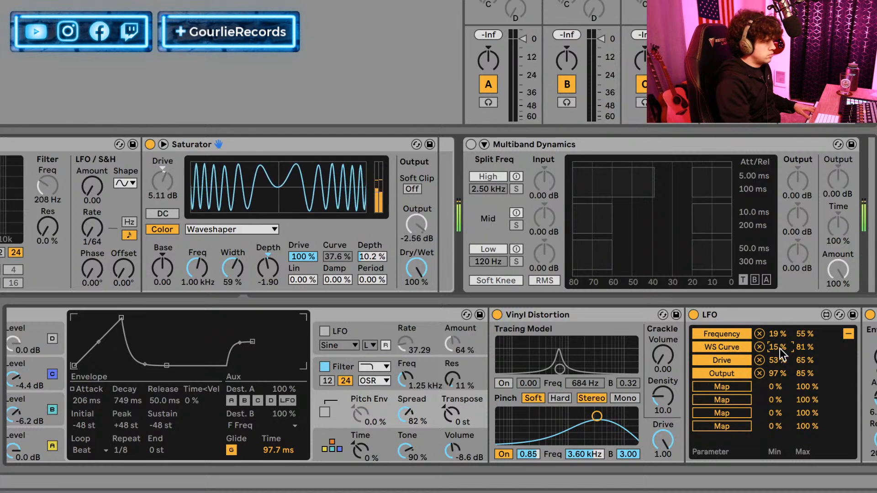
Map the LFO's fifth slot to the Vinyl Distortion's Pinch frequency with a range of 49% to 100%.
click(734, 386)
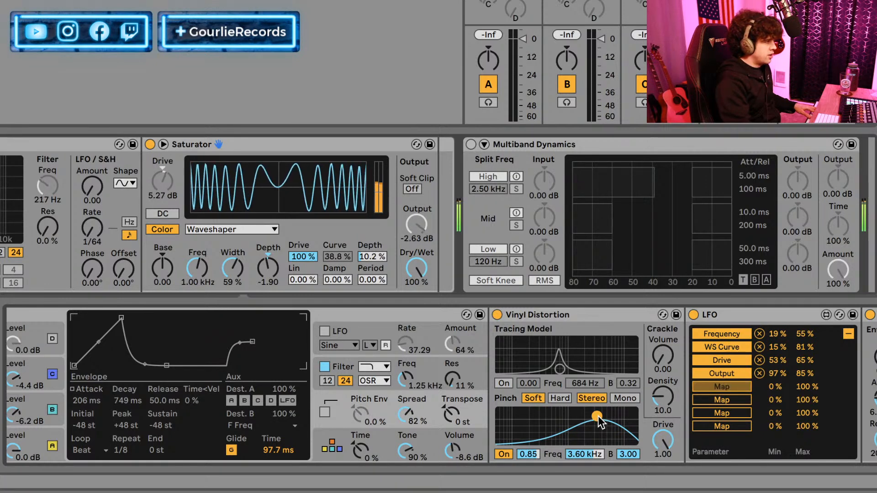
click(596, 448)
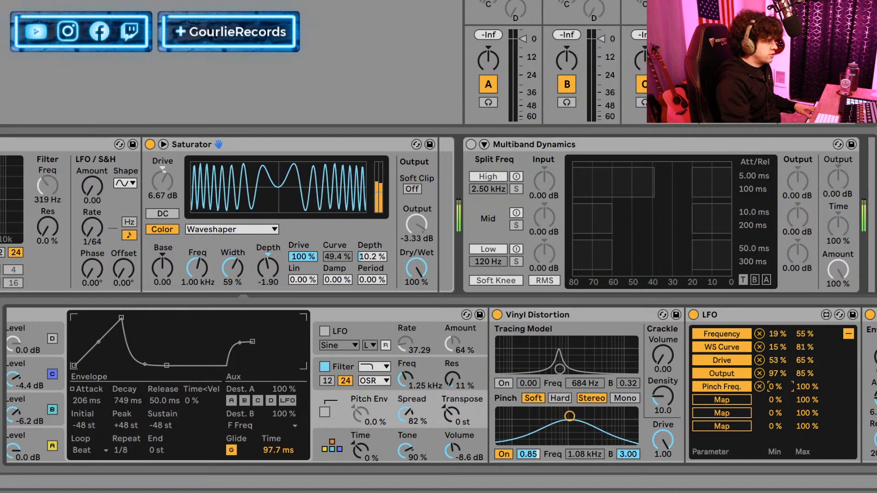
drag(780, 388, 780, 365)
click(805, 386)
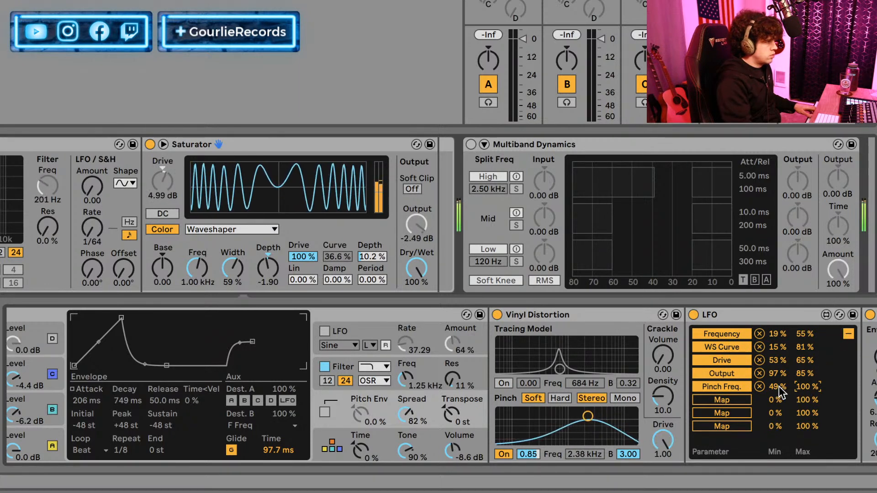
Set the LFO's Depth to 89% and narrow its mappings to 27% to 44% for Frequency and 25% to 70% for WS Curve.
click(848, 334)
drag(764, 441, 763, 395)
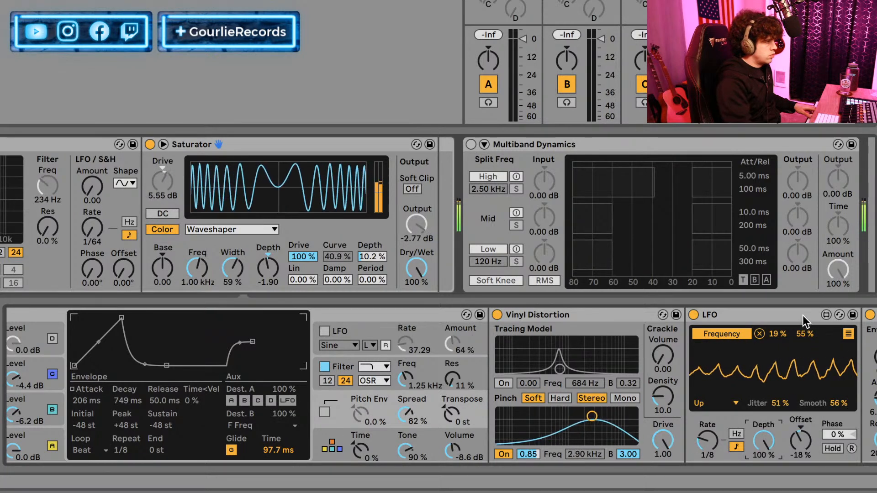
drag(765, 441, 765, 450)
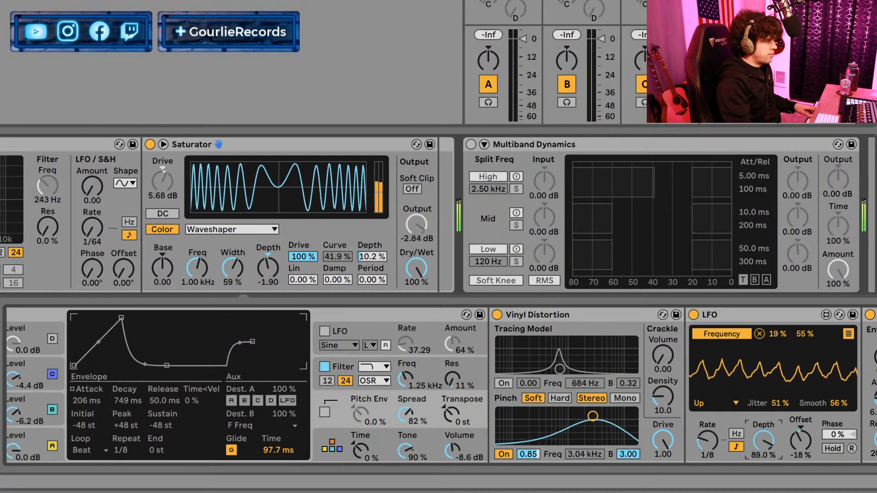
click(848, 335)
drag(780, 336, 778, 364)
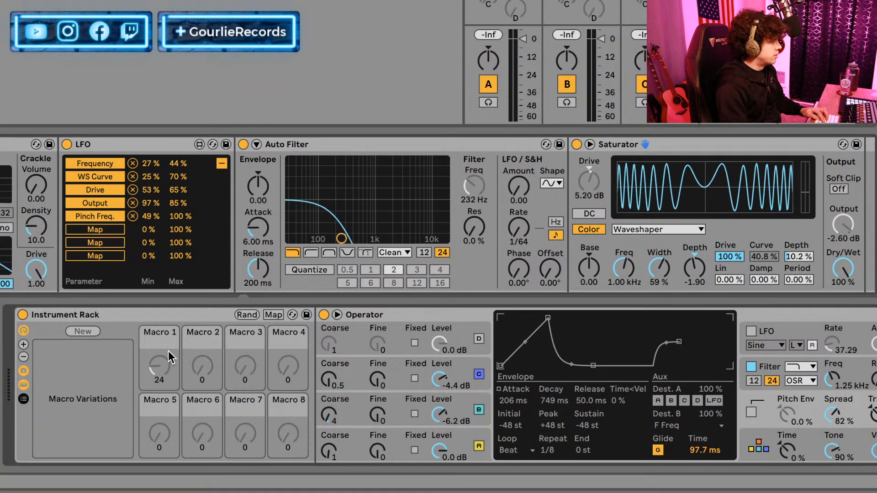
Rename the Instrument Rack as "OP Nasty Bassty".
click(138, 313)
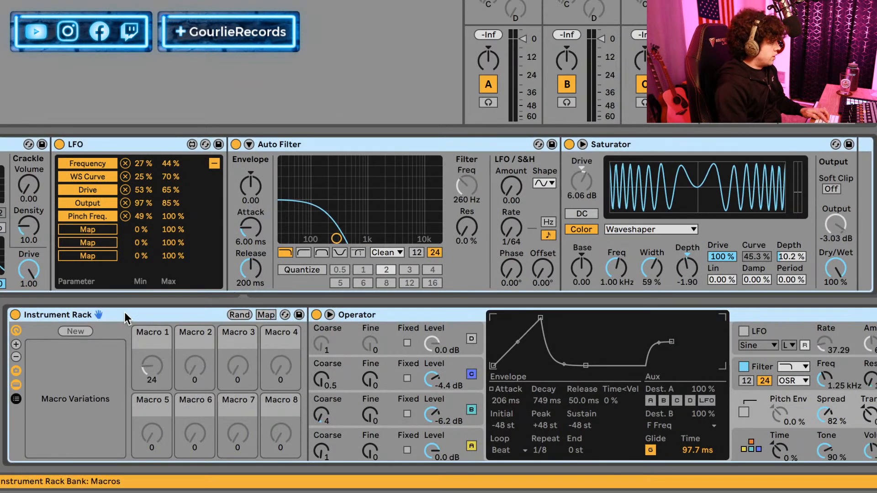
key(ctrl+r)
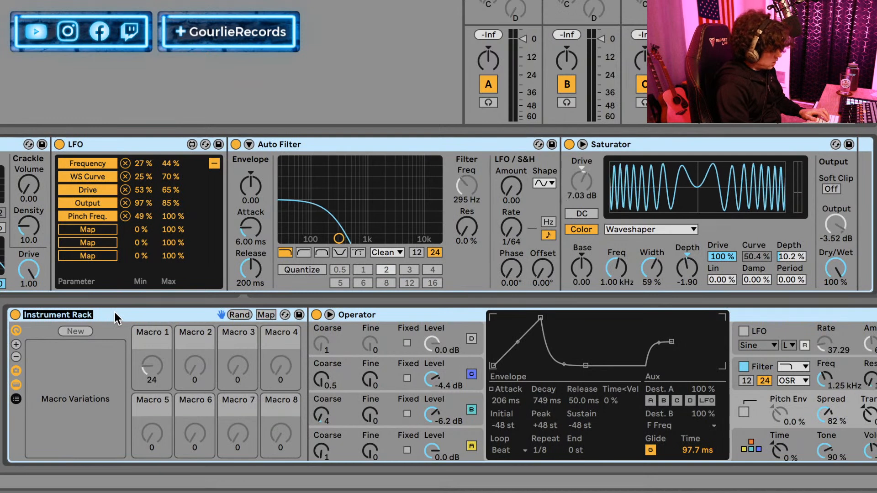
text(O)
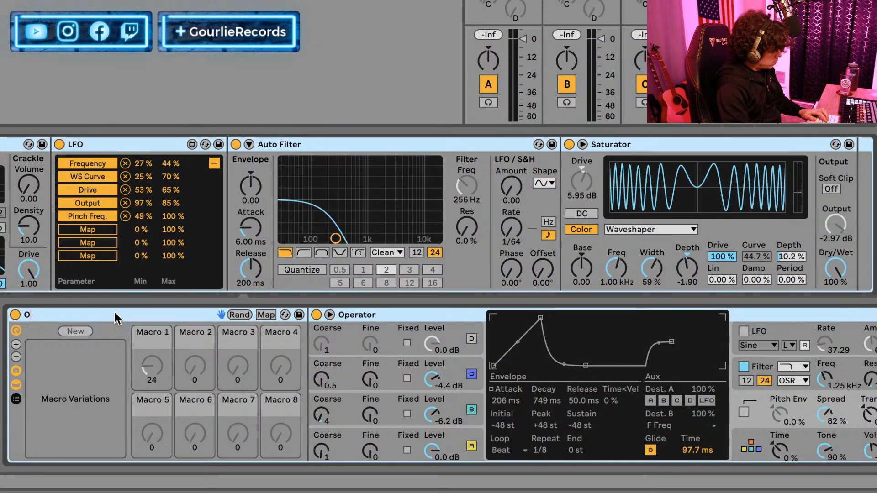
text(P Bass)
key(BackSpace)
key(BackSpace)
key(BackSpace)
key(BackSpace)
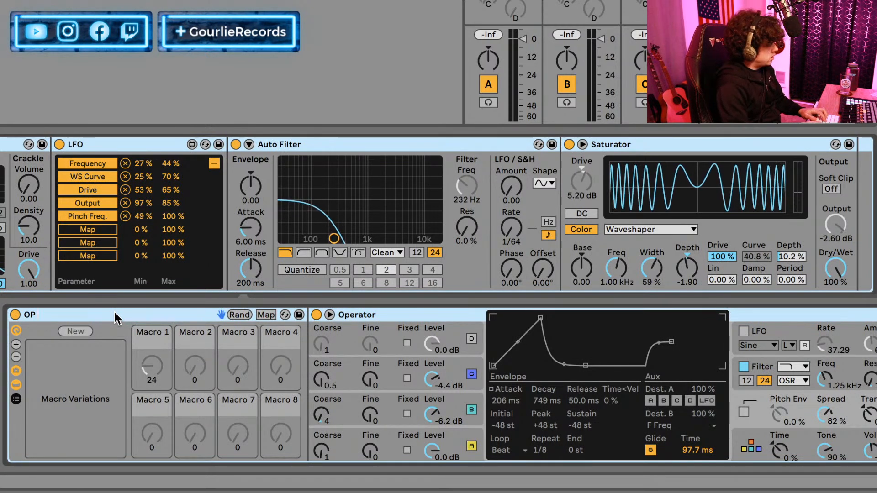
text(D)
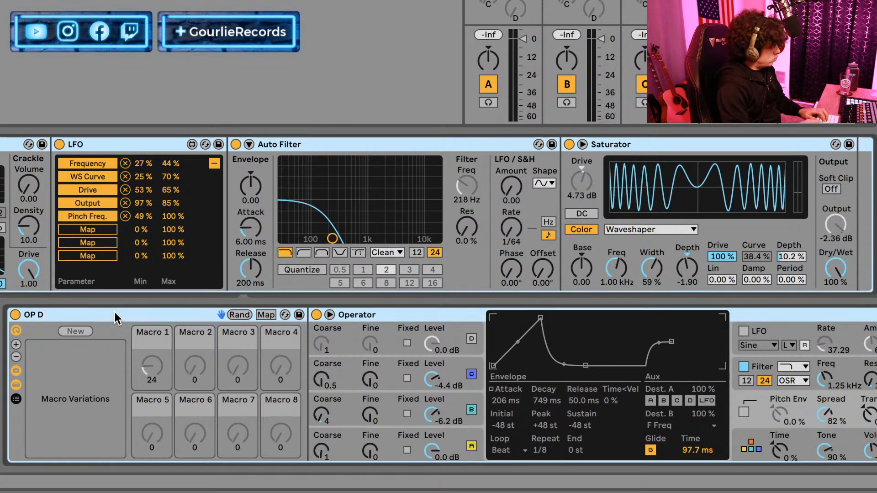
key(BackSpace)
text(Nasty Ba)
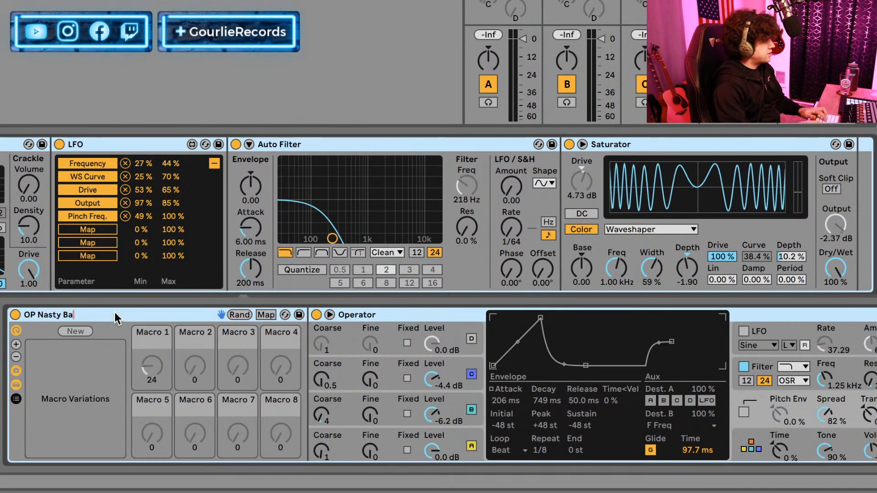
text(ssty)
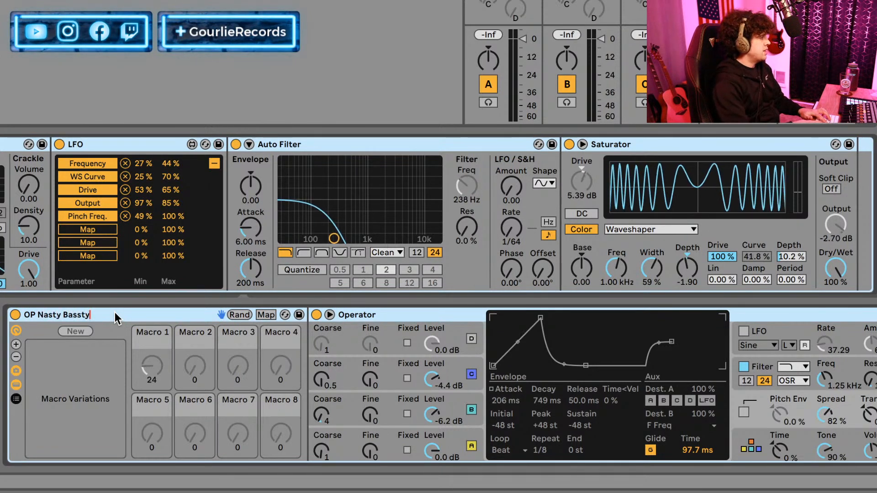
key(Return)
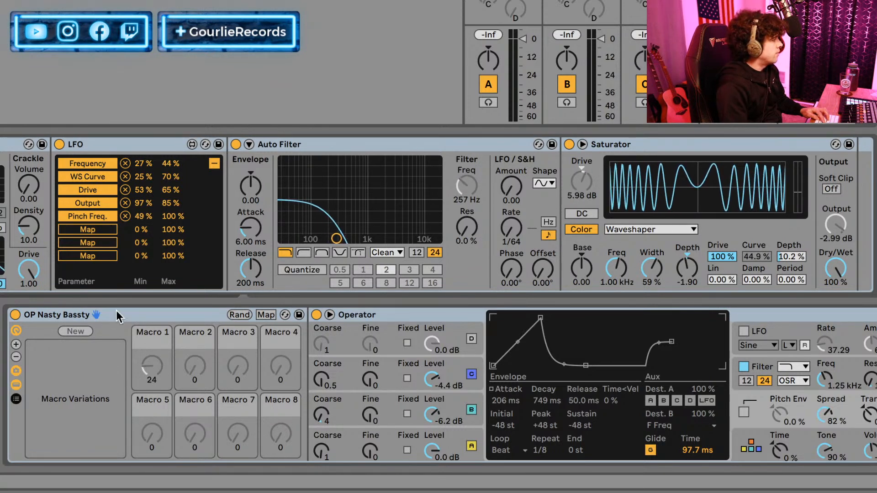
Delete the Suitcase electric piano rack from its track.
click(141, 316)
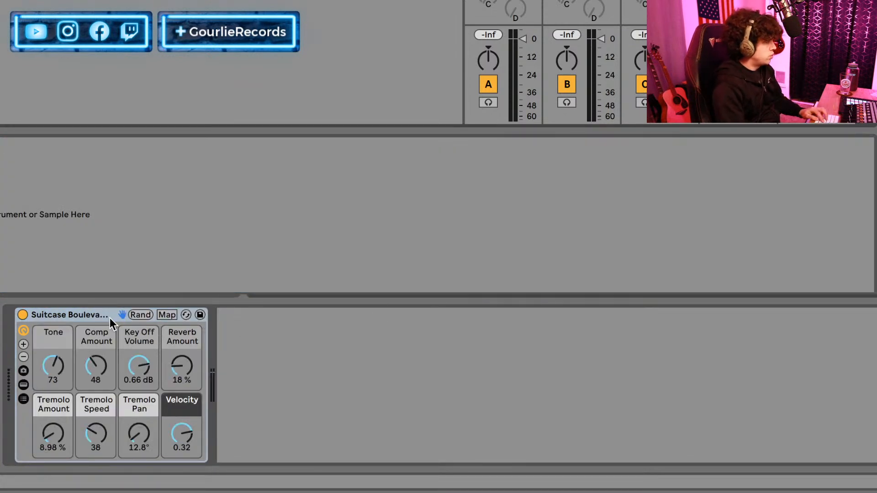
click(101, 311)
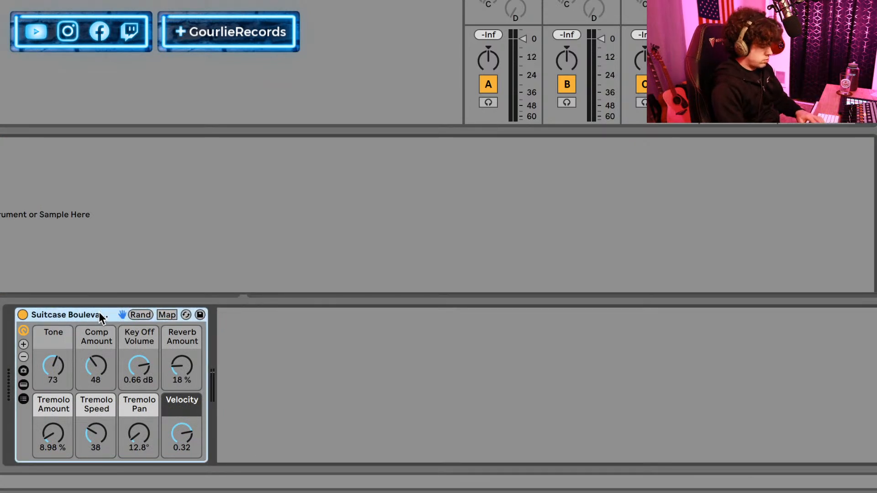
key(Delete)
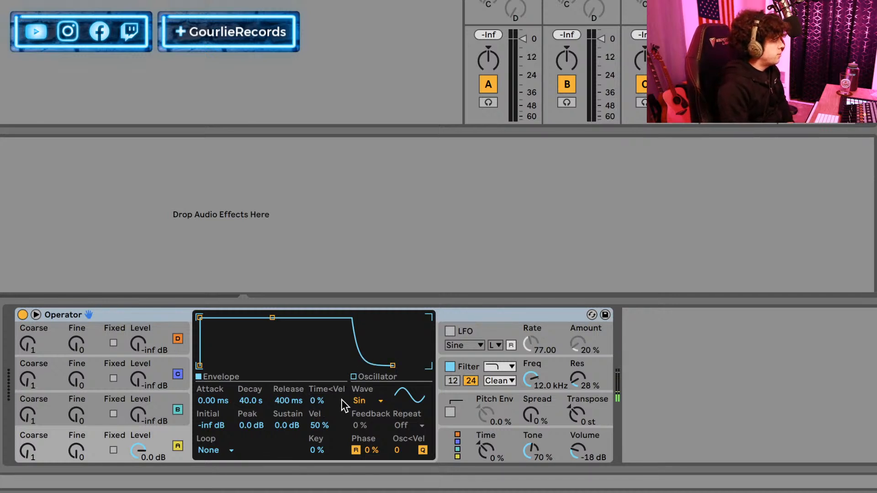
Set the waveforms of the new Operator's oscillators A and B to Saw D.
click(363, 401)
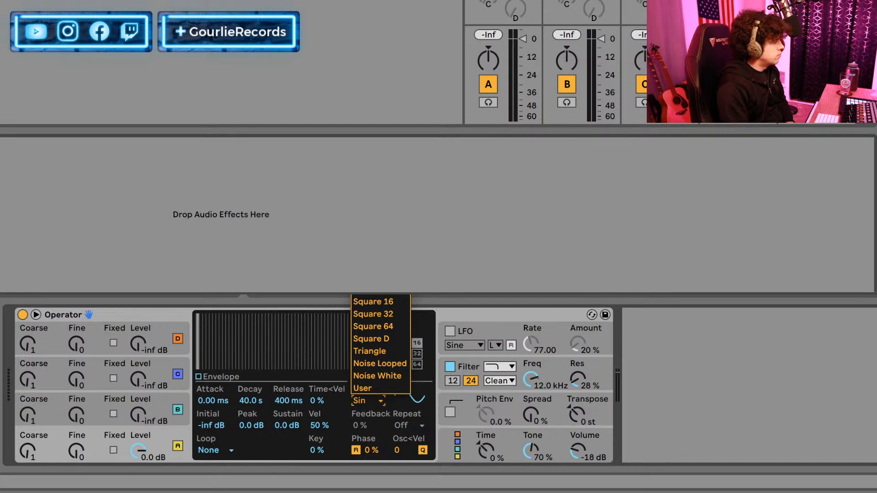
click(367, 240)
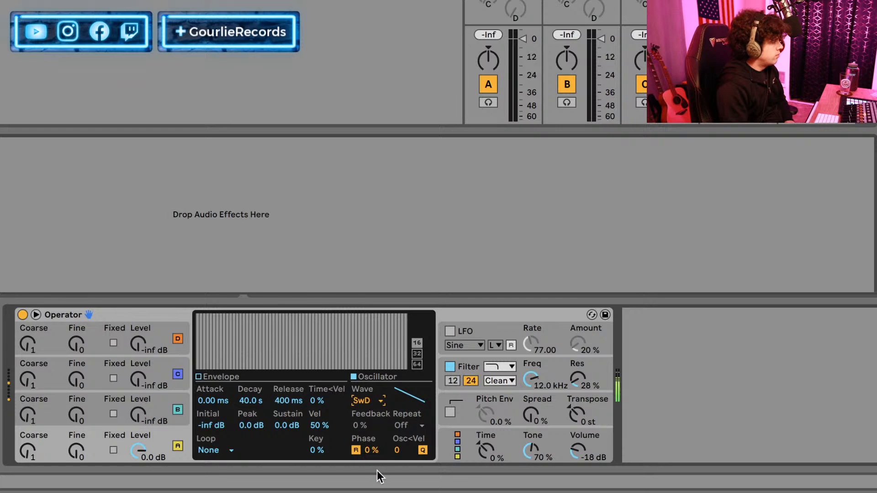
click(97, 400)
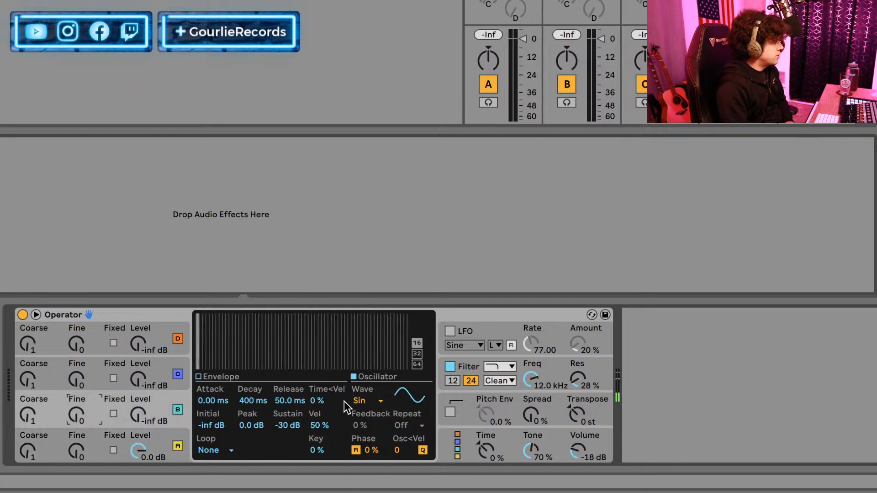
click(368, 403)
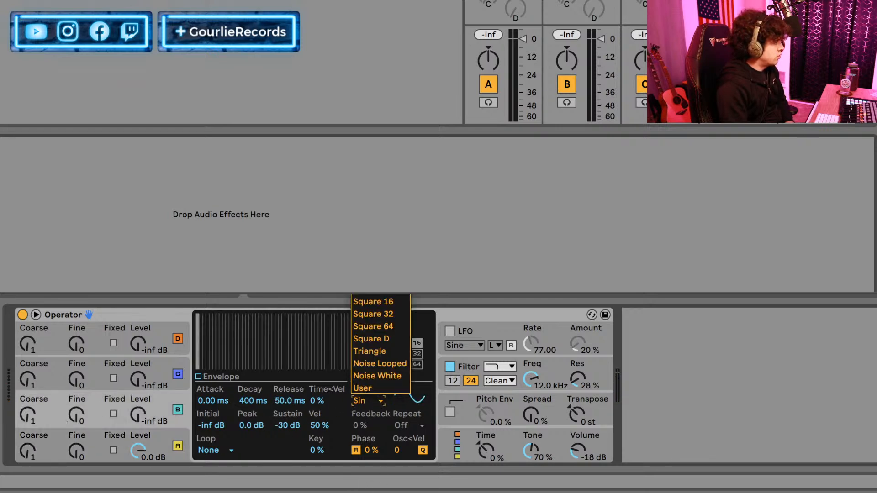
click(366, 240)
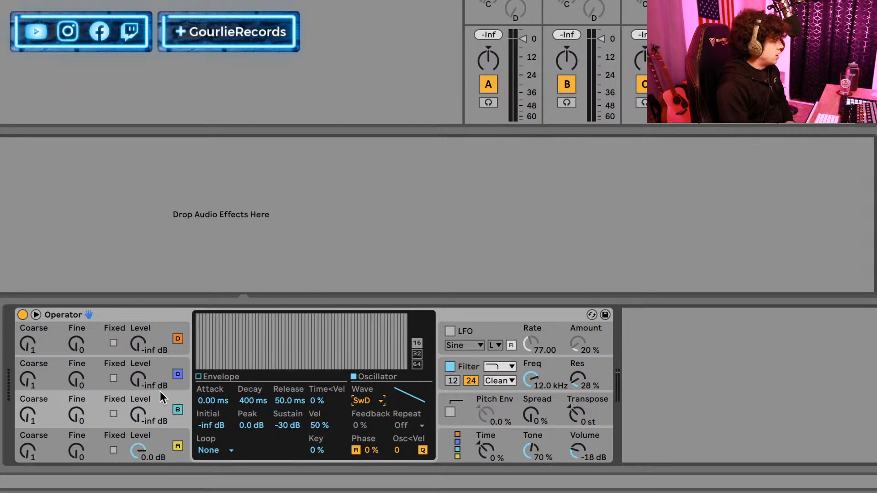
Switch off oscillators C and D and raise oscillator B's level to -4.8 dB.
click(177, 374)
click(178, 339)
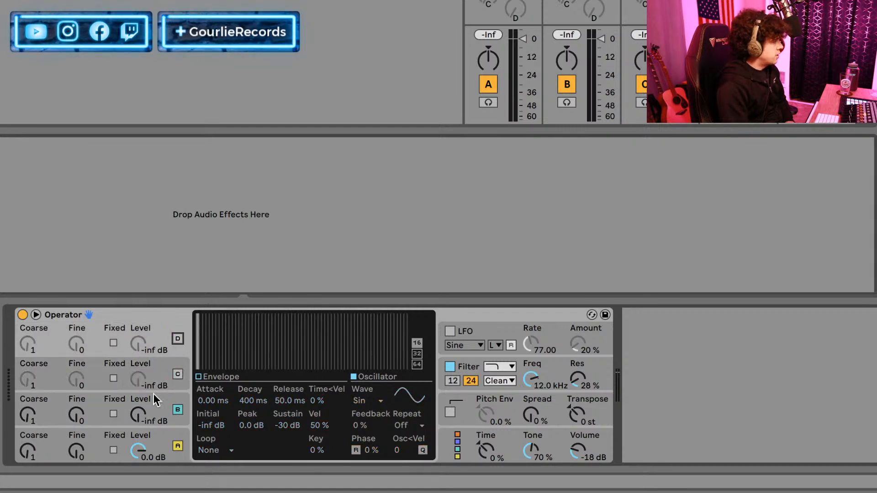
drag(135, 425, 134, 393)
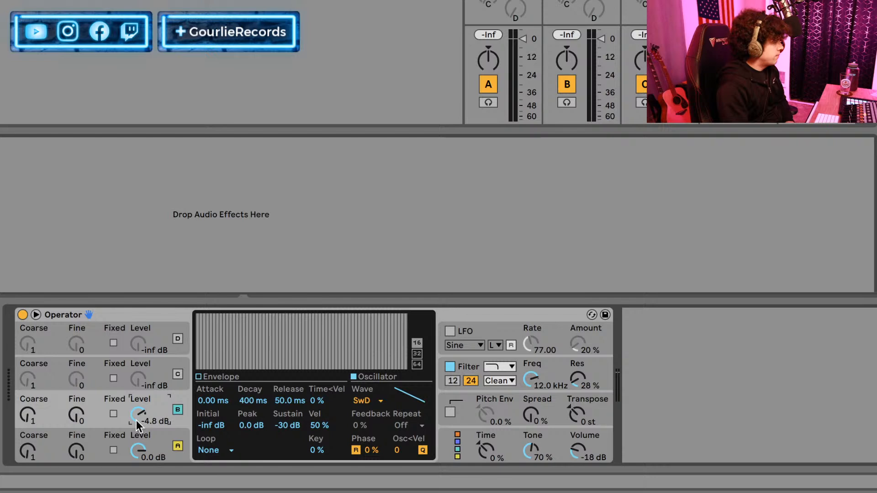
Set oscillator B's Coarse to 3 and Fine to 980, and oscillator A's Fine to 15.
click(77, 415)
drag(28, 415, 73, 388)
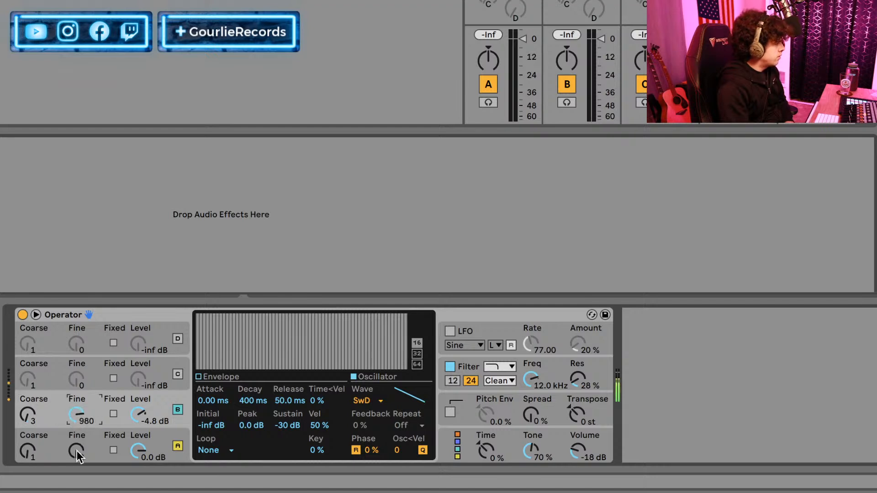
drag(77, 455, 77, 450)
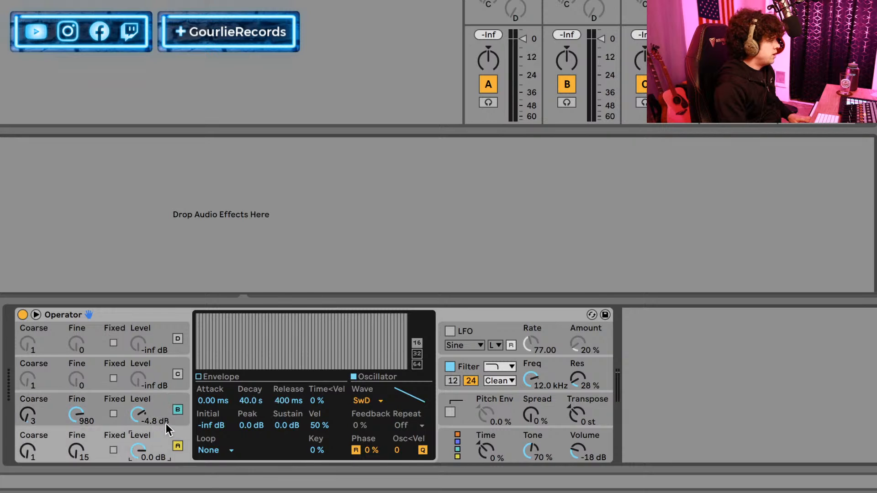
Shape oscillator A's envelope with Attack 0.51 ms, Decay 43.9 ms, Sustain -21 dB and Release 4.70 ms.
click(218, 376)
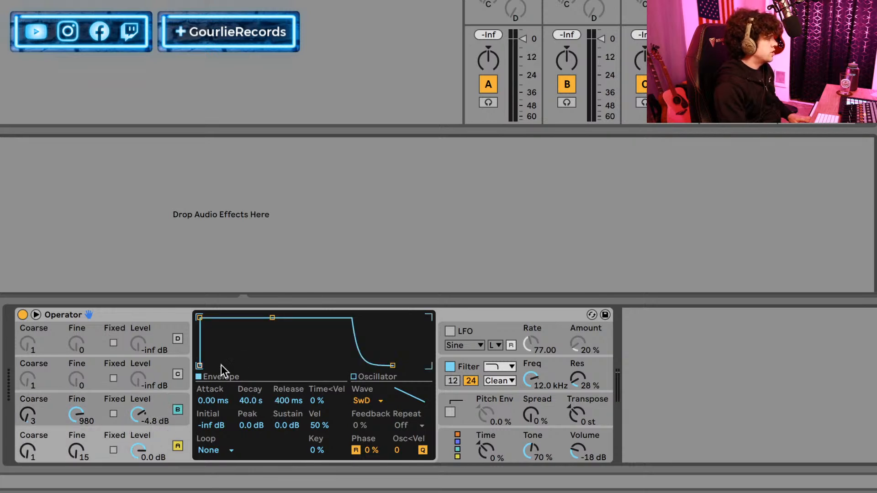
drag(203, 402, 203, 398)
drag(276, 425, 276, 455)
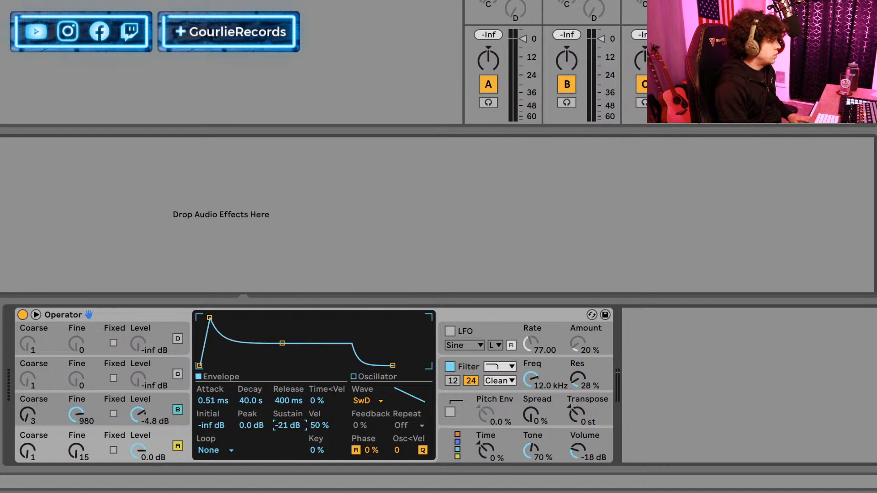
drag(258, 405, 259, 461)
drag(289, 401, 287, 421)
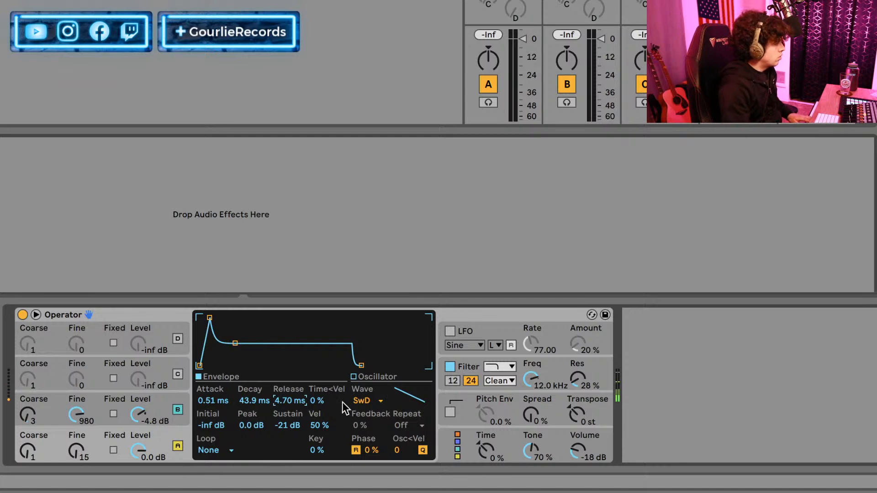
Draw custom waveforms for oscillators A and B with harmonics falling in a curve from full height to zero.
click(366, 377)
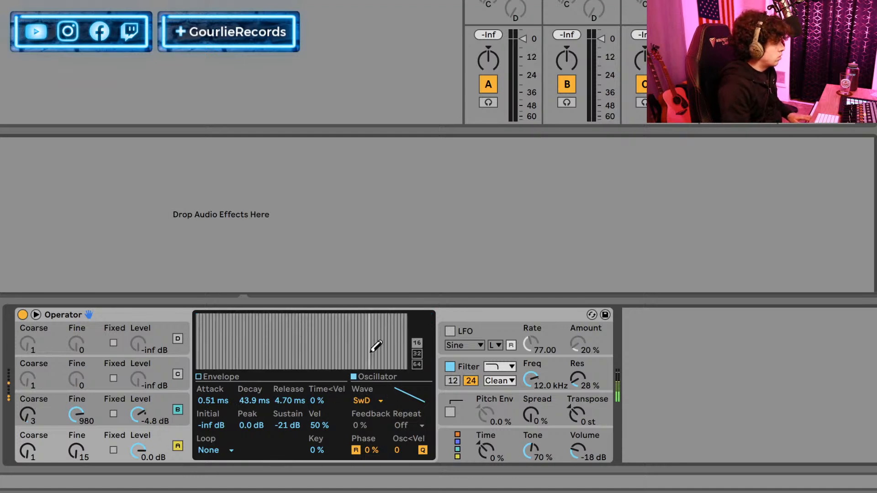
mouse_move(191, 309)
mouse_down()
mouse_move(357, 373)
mouse_move(423, 386)
mouse_up()
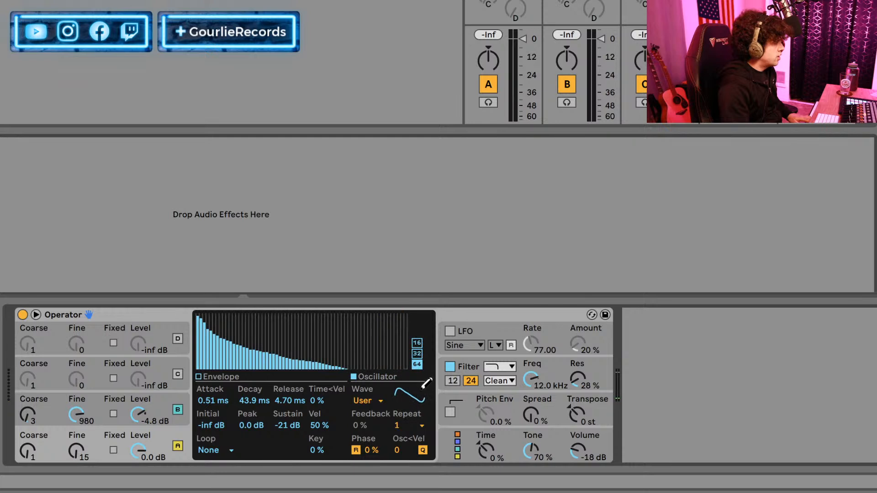
click(99, 407)
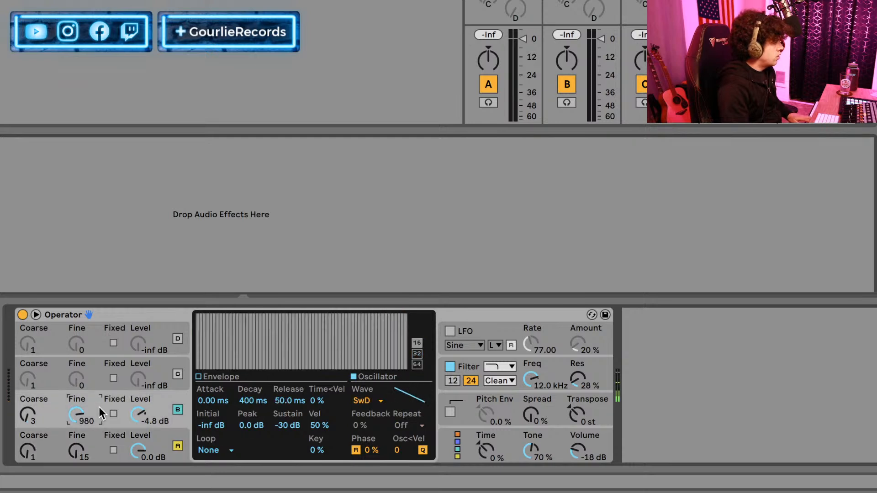
drag(196, 312, 414, 356)
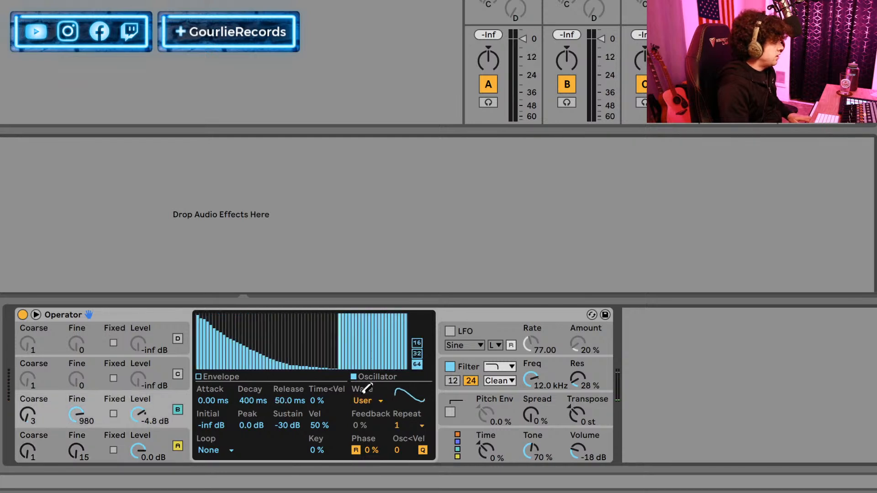
Choose the Operator algorithm with two parallel pairs, B above A and D above C, and switch on oscillator C.
click(458, 445)
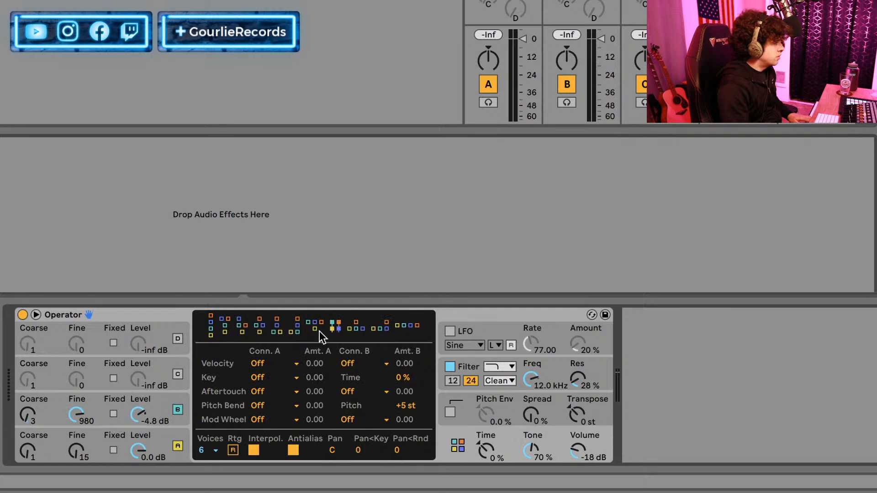
click(110, 393)
click(158, 366)
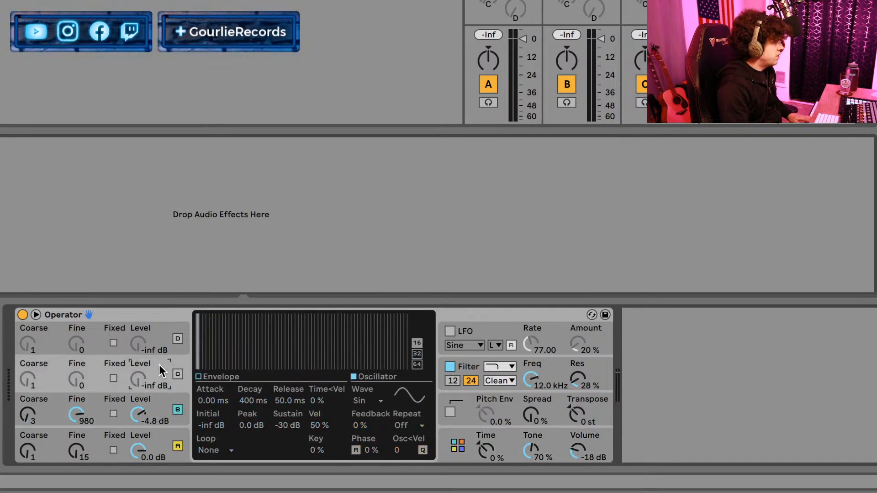
click(179, 374)
Copy all of oscillator B's settings to oscillator C.
right_click(220, 347)
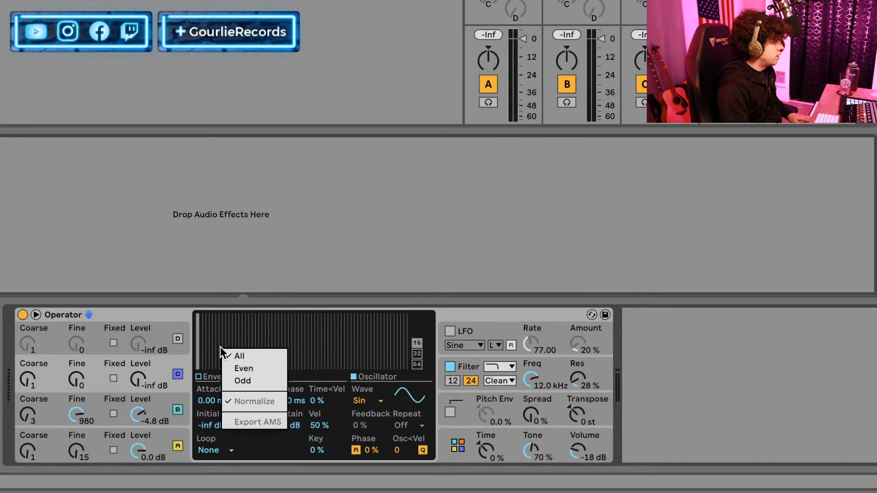
right_click(333, 401)
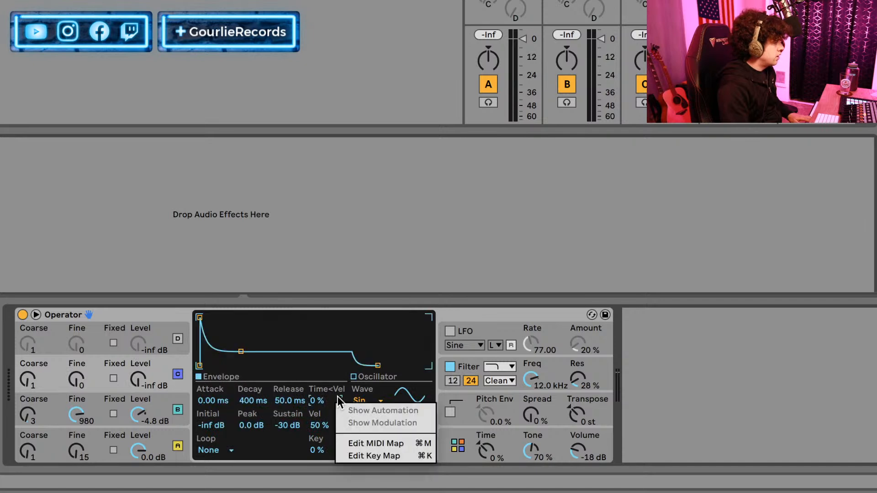
right_click(343, 323)
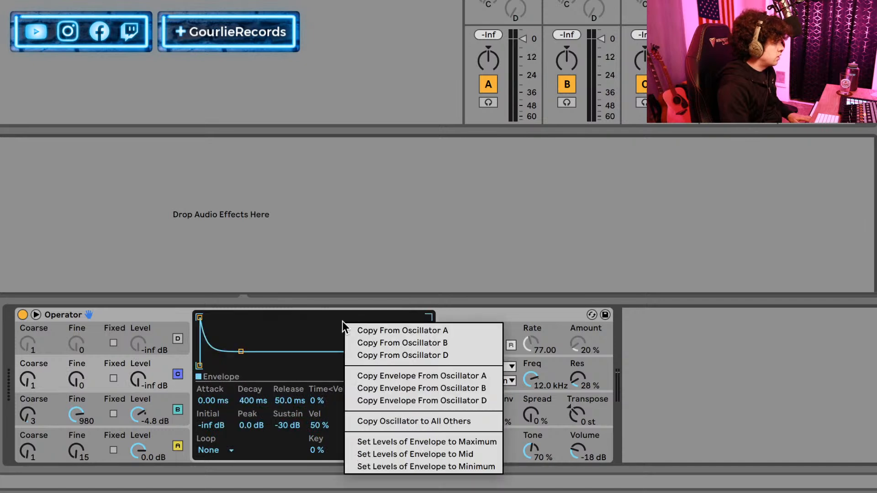
click(421, 340)
Set oscillator B's Fine to 0 and its level to -inf dB, and switch the oscillator off.
drag(76, 414, 76, 457)
drag(144, 417, 144, 453)
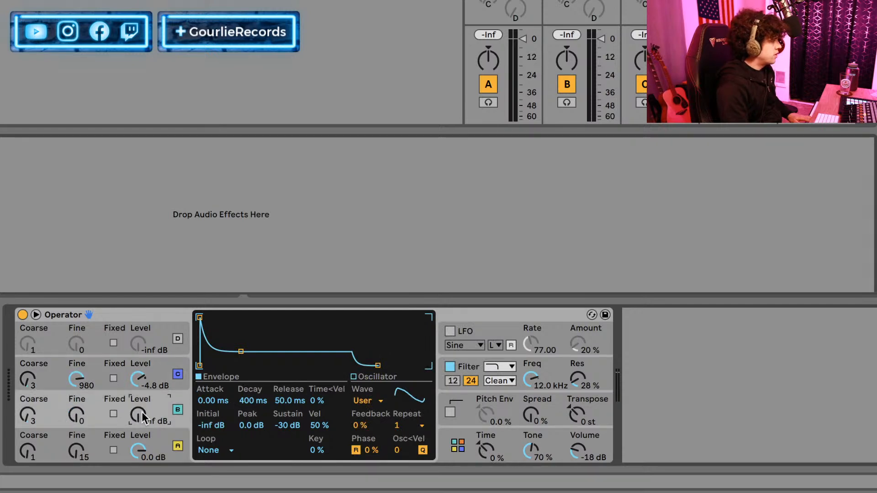
click(177, 411)
click(158, 363)
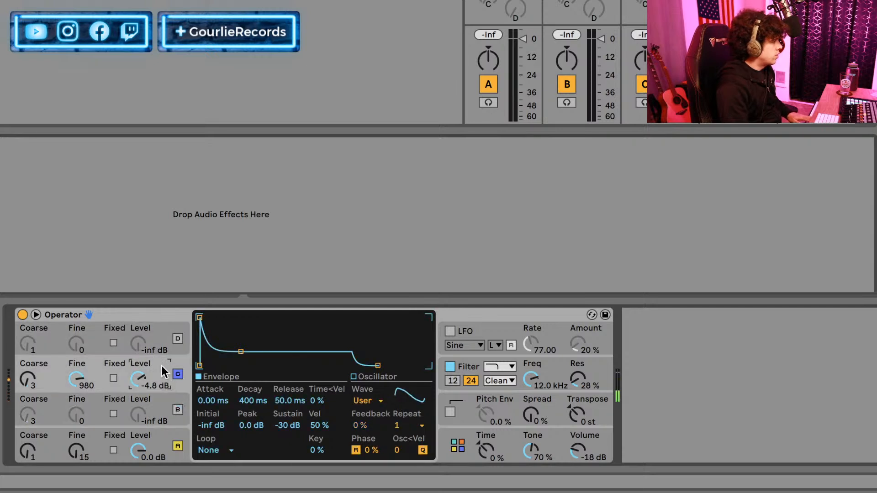
click(153, 443)
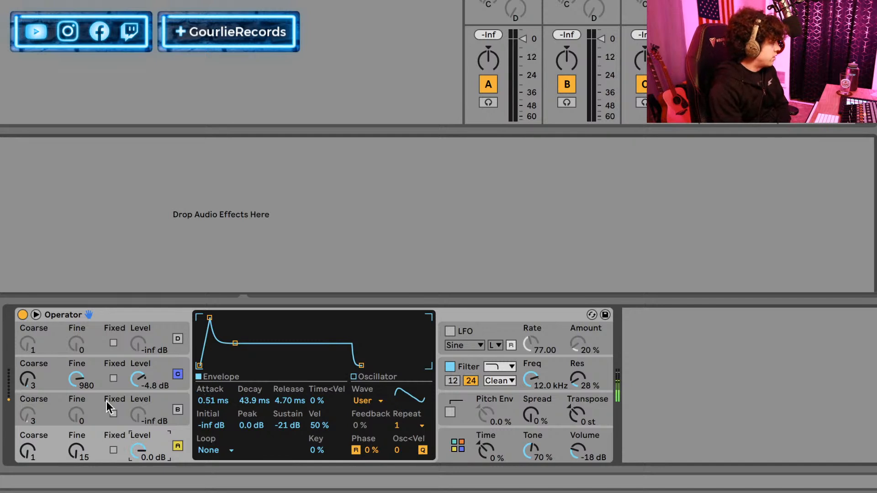
Switch on oscillator B and set its waveform to Noise White, checking oscillator A's contribution first.
click(178, 375)
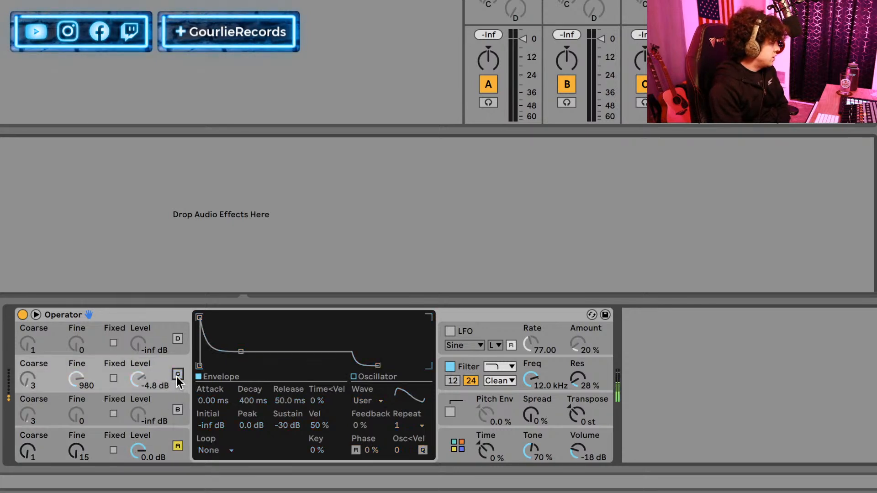
click(178, 446)
click(178, 447)
click(94, 407)
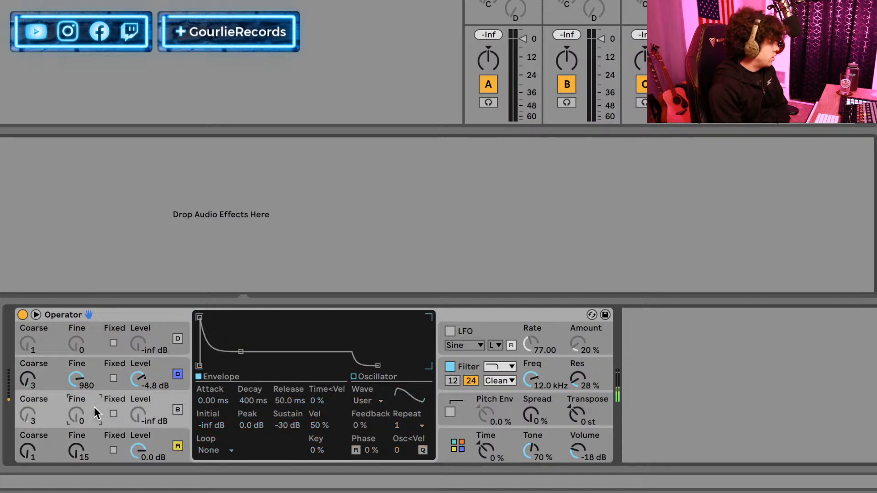
click(166, 413)
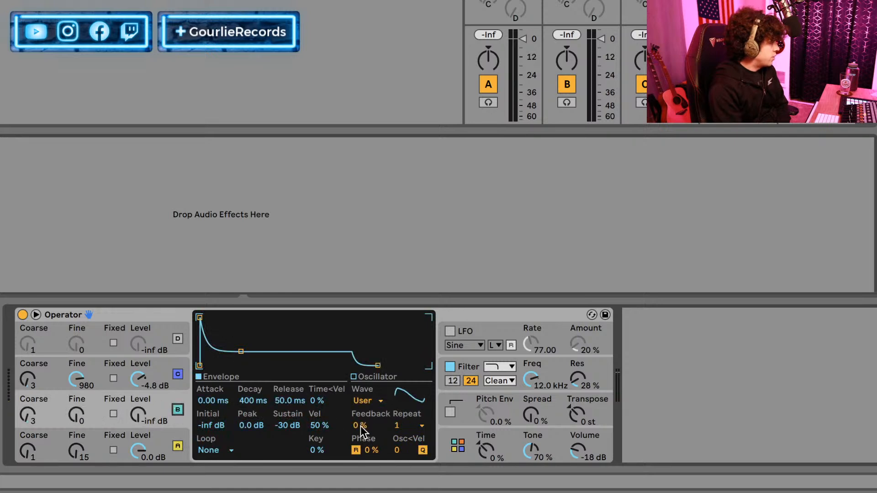
click(371, 404)
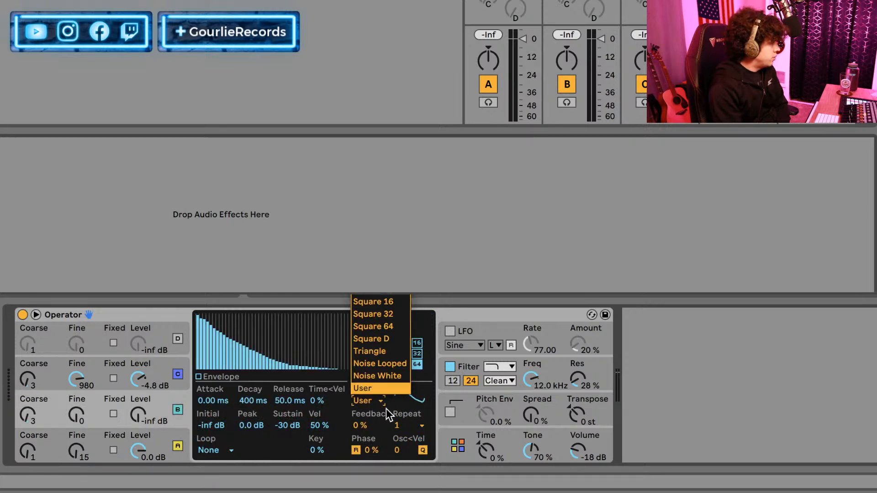
click(377, 376)
Give oscillator B's envelope a 0.46 ms attack, 7.22 ms decay and -inf dB sustain, and set its level to 0.0 dB.
click(226, 377)
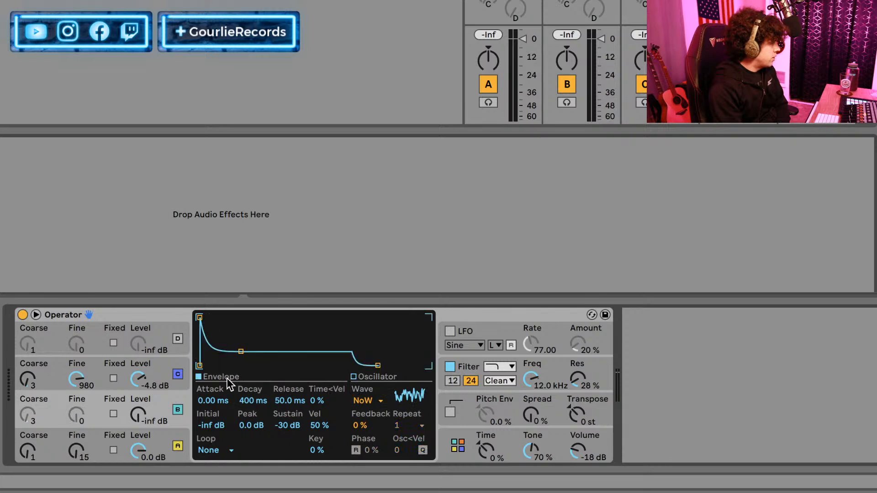
drag(212, 400, 289, 452)
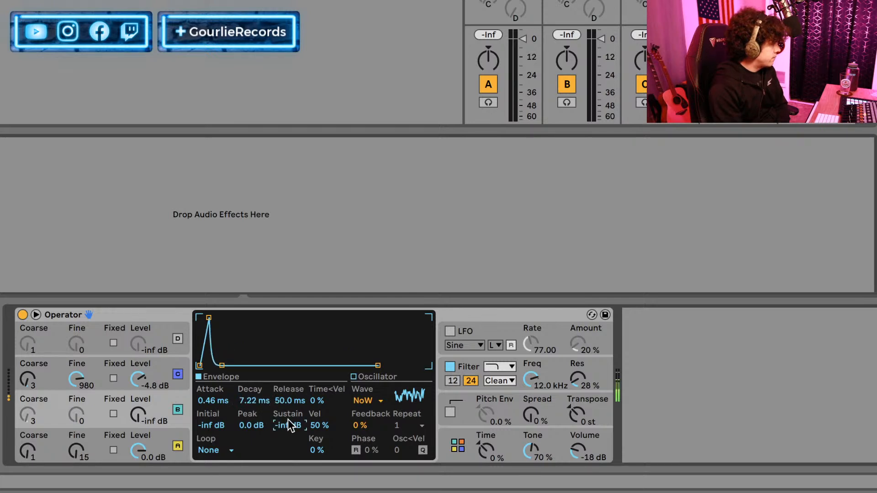
drag(140, 417, 140, 393)
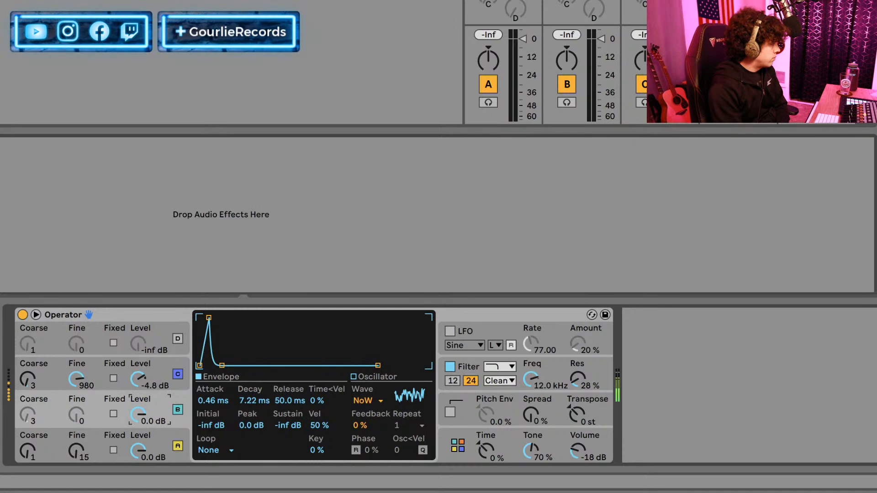
Switch off oscillator C, and compare the sound with oscillators A and B each switched off and on again.
click(179, 447)
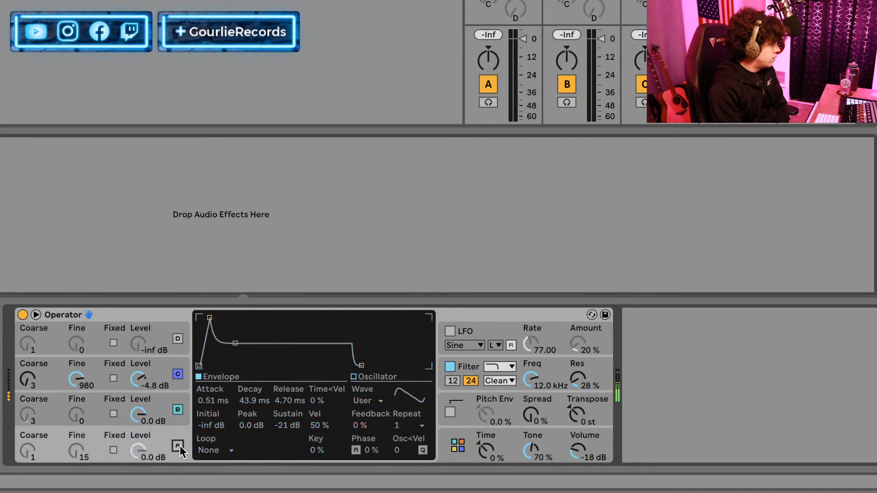
click(178, 374)
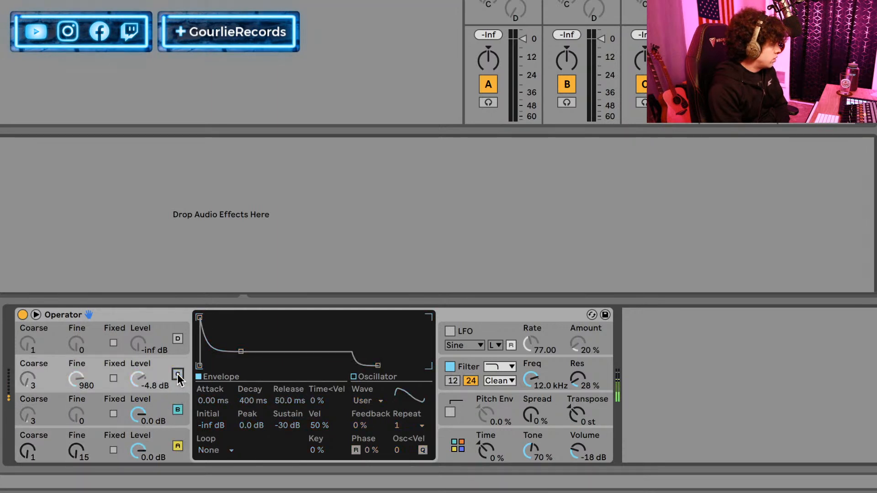
click(177, 410)
click(176, 410)
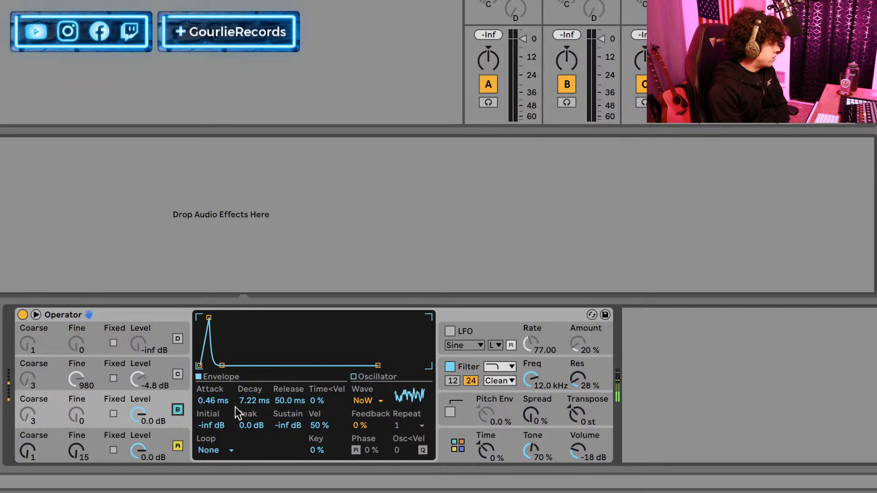
Refine oscillator B's envelope to a 4.70 ms decay, -15 dB peak and -47 dB sustain, keeping its Fixed frequency mode off.
mouse_move(360, 426)
mouse_down()
mouse_move(360, 412)
mouse_move(360, 429)
mouse_up()
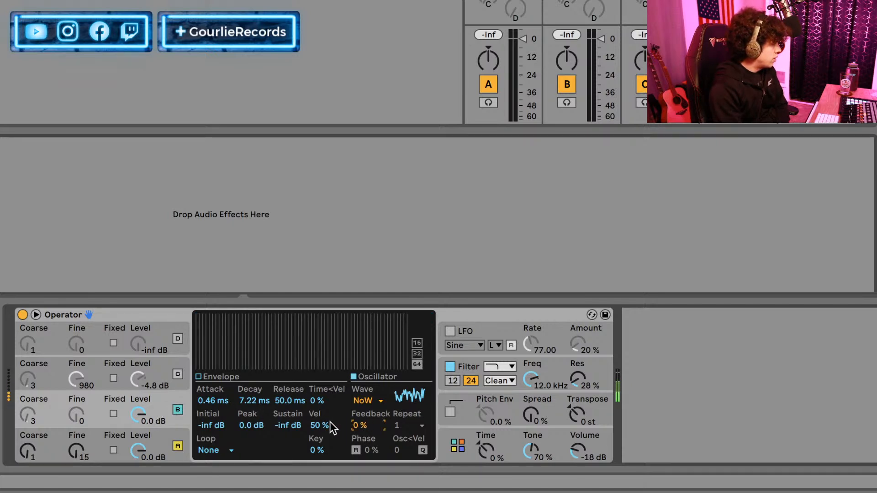
click(238, 376)
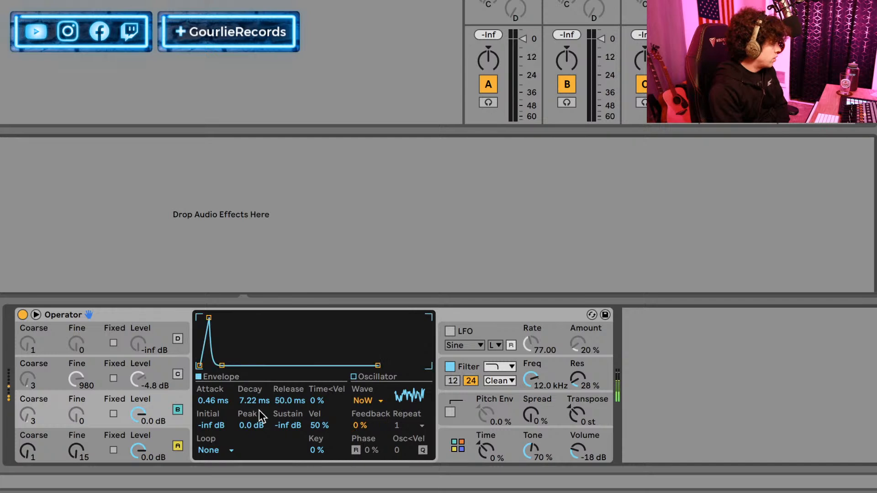
drag(229, 404, 242, 444)
drag(293, 431, 293, 412)
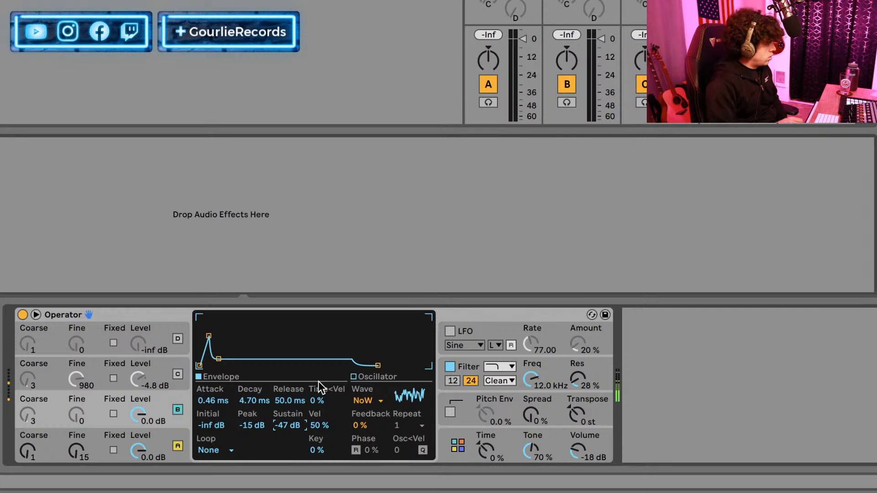
click(113, 415)
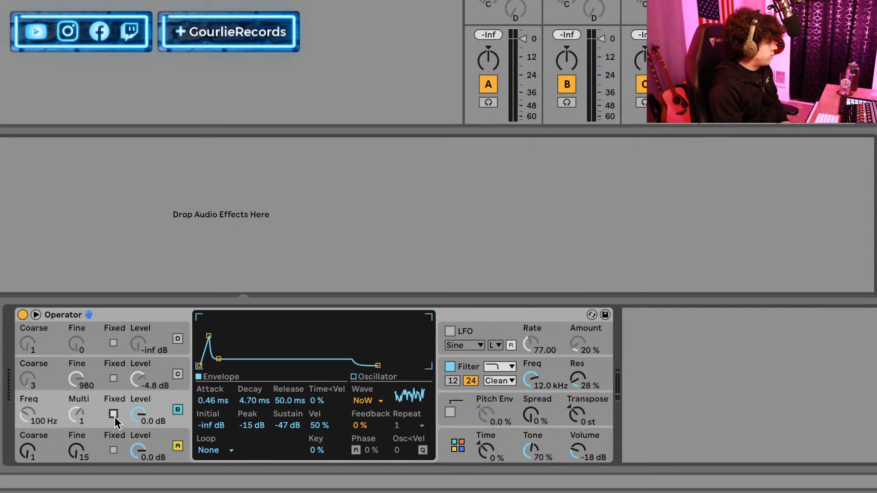
click(113, 415)
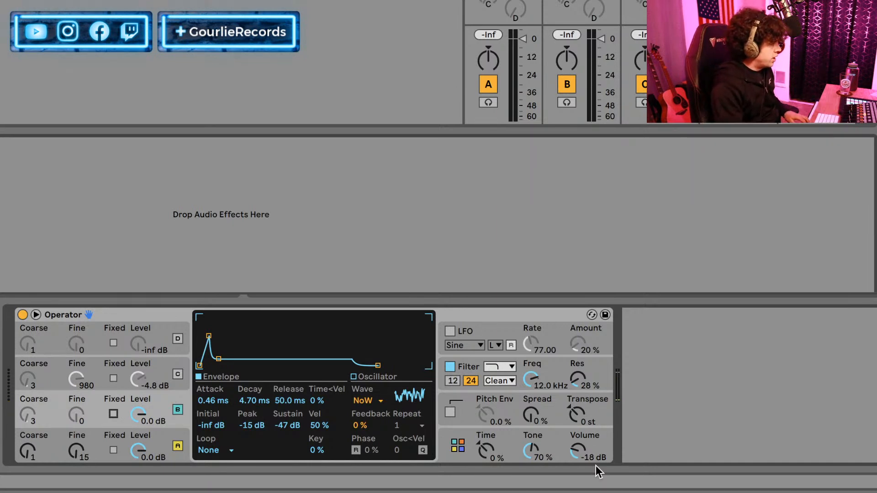
Set Operator's overall volume to -1.6 dB and compare the sound with oscillator B off and on.
mouse_move(585, 454)
mouse_down()
mouse_move(585, 466)
mouse_move(585, 455)
mouse_up()
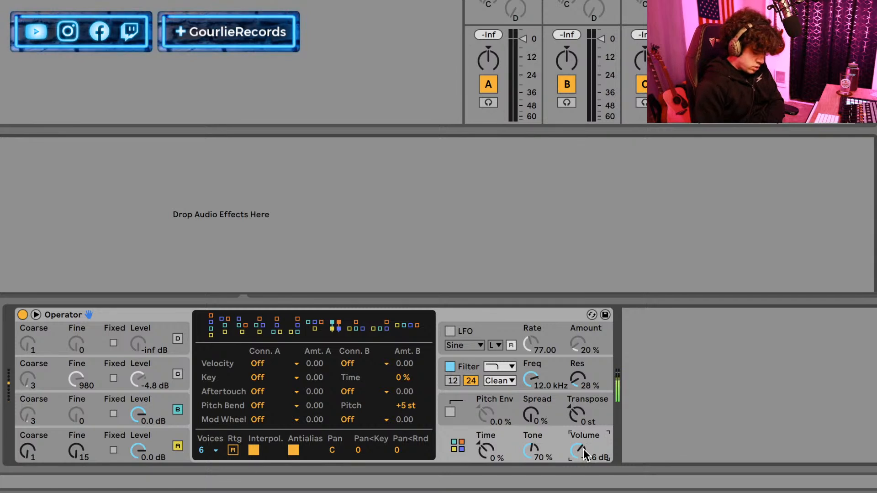
drag(586, 454, 586, 439)
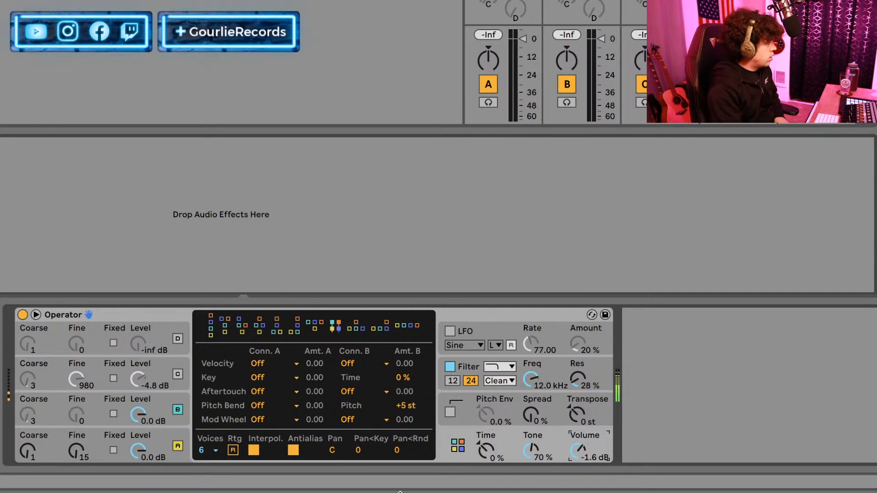
click(78, 400)
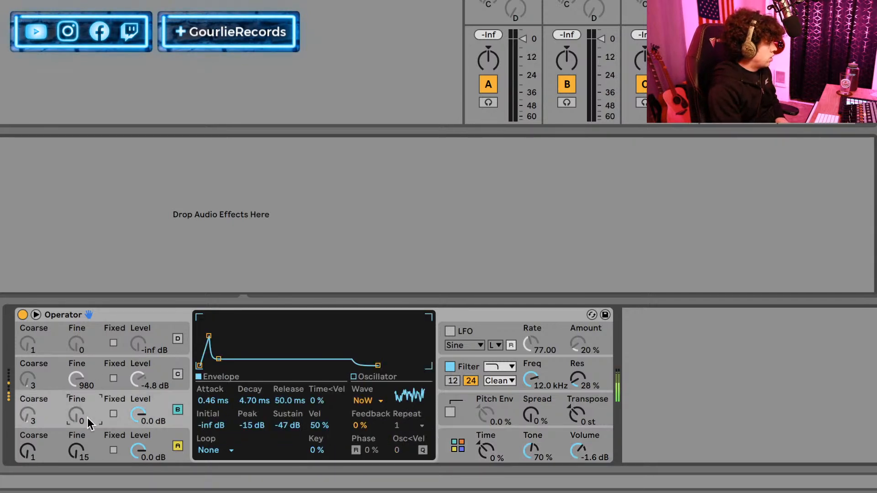
click(178, 409)
click(178, 410)
Set oscillator A's envelope to -inf dB sustain and a 376 ms decay.
click(151, 432)
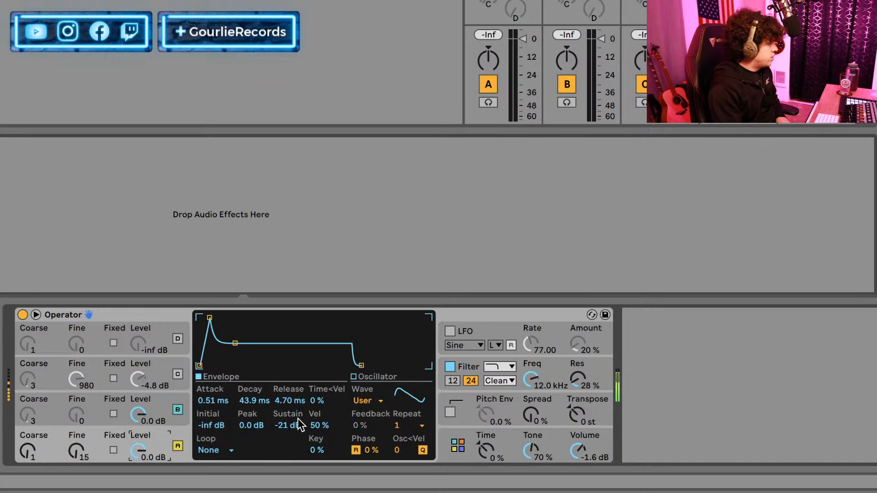
drag(295, 425, 295, 455)
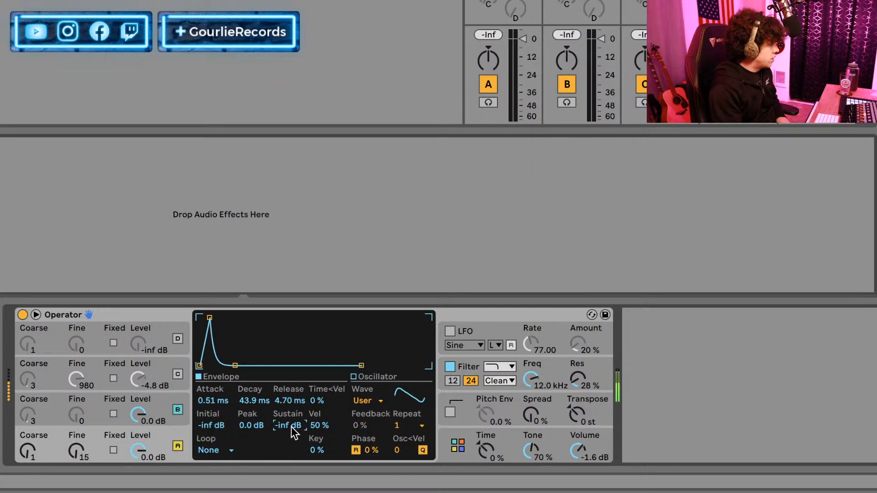
drag(252, 399, 252, 383)
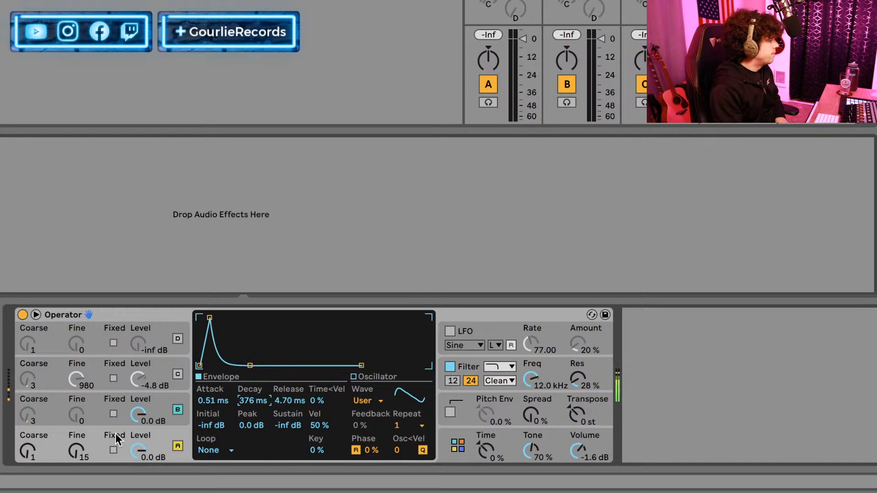
Switch on oscillator C with Coarse 0.5, and set its envelope to 9.06 s decay, -inf dB sustain and 291 ms release.
click(176, 374)
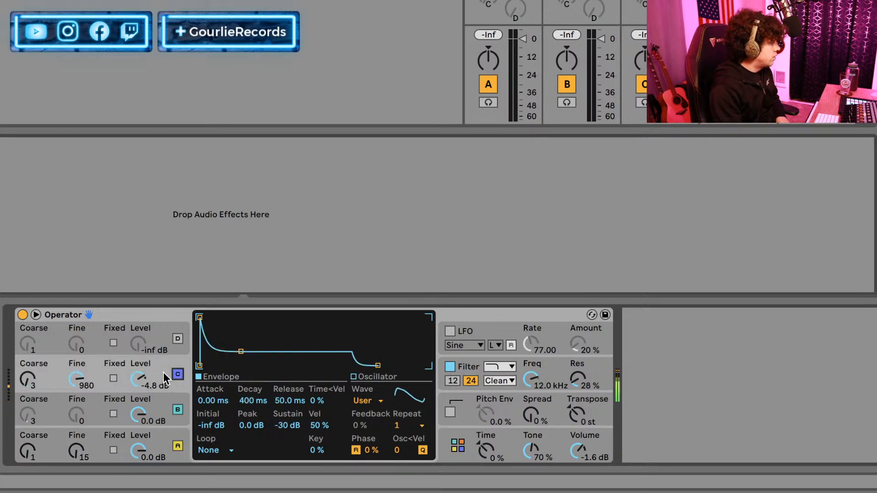
drag(290, 425, 292, 429)
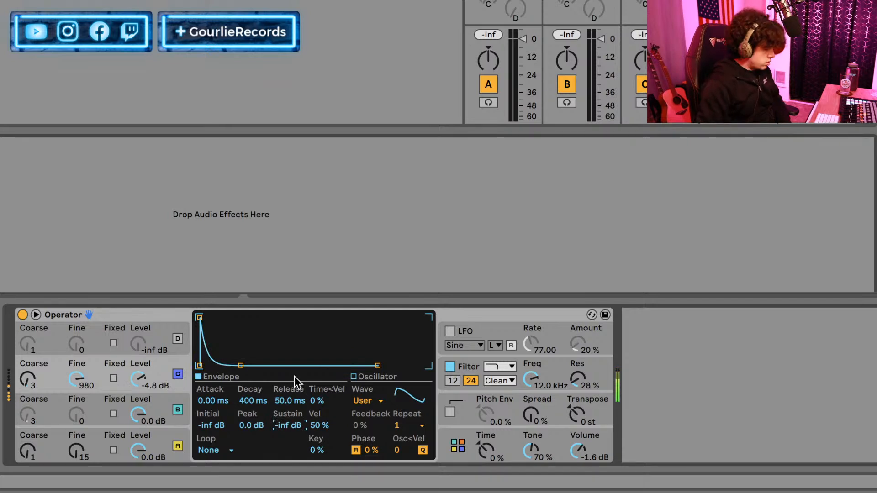
click(28, 379)
drag(28, 379, 27, 392)
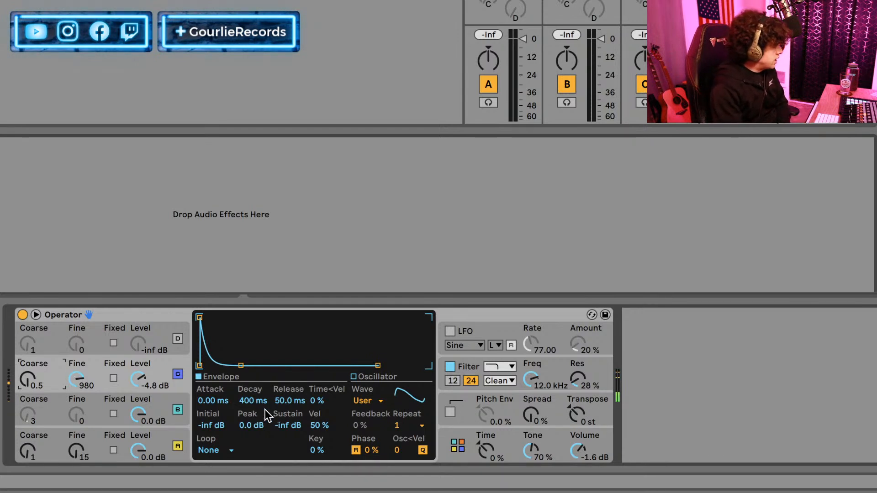
drag(279, 402, 257, 379)
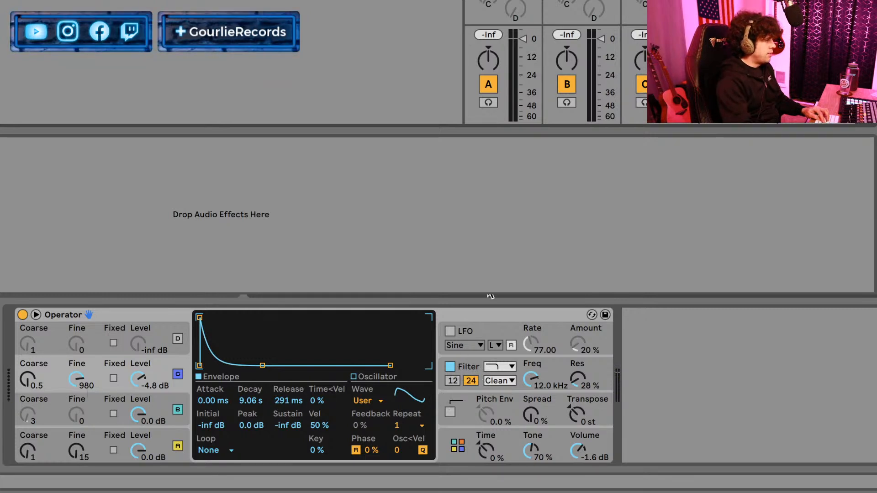
Add EQ Eight after Operator and set band 4 to a 4x high cut at 12.6 kHz with a Q of 0.41.
click(517, 312)
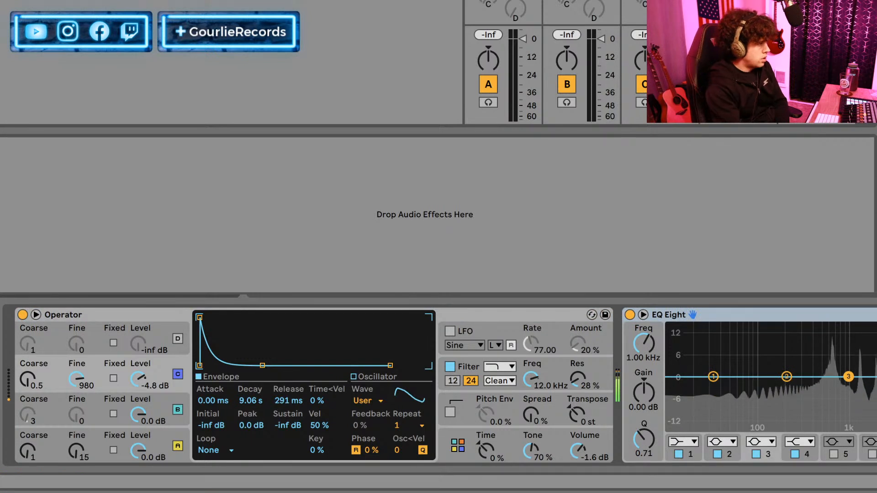
click(835, 442)
click(836, 443)
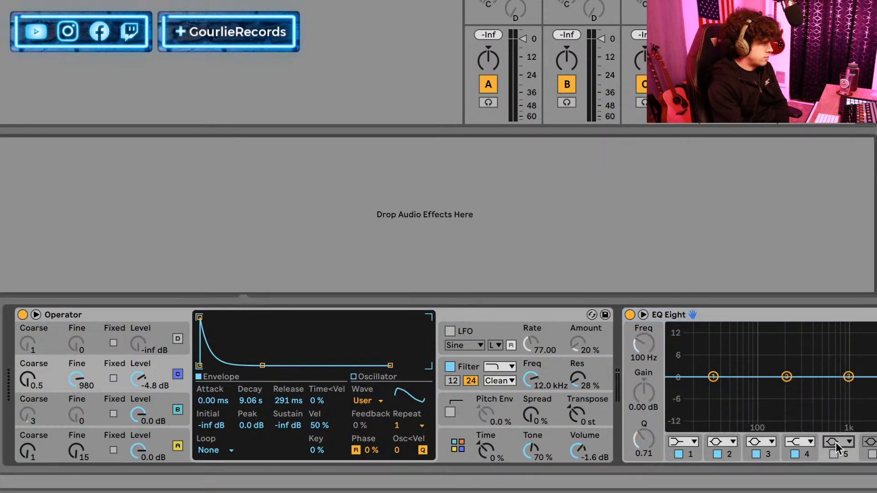
click(800, 442)
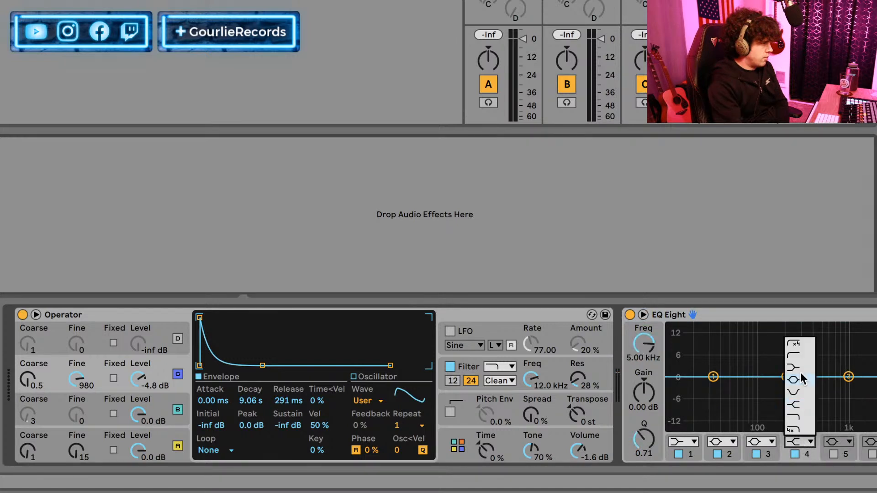
click(796, 431)
click(811, 441)
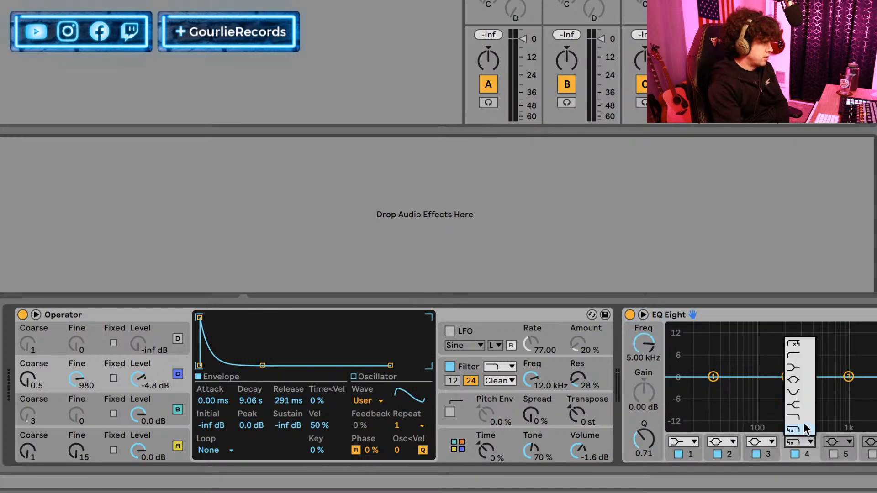
click(807, 417)
click(801, 442)
click(804, 429)
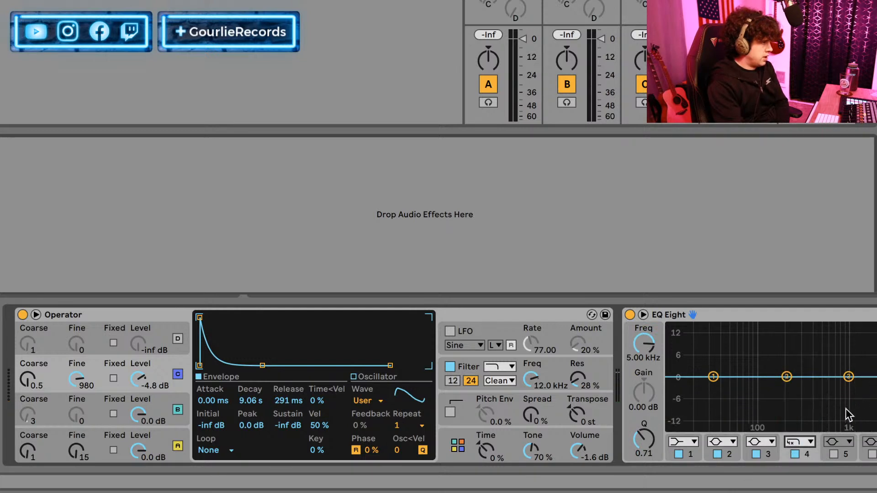
drag(876, 377, 876, 385)
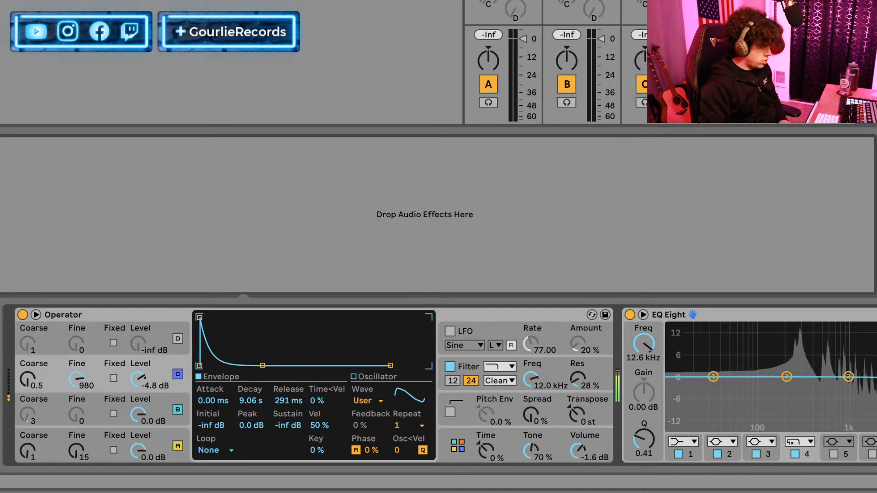
Set EQ Eight band 1 to the gentler low-cut filter at 63.9 Hz with a Q of 0.75.
click(686, 441)
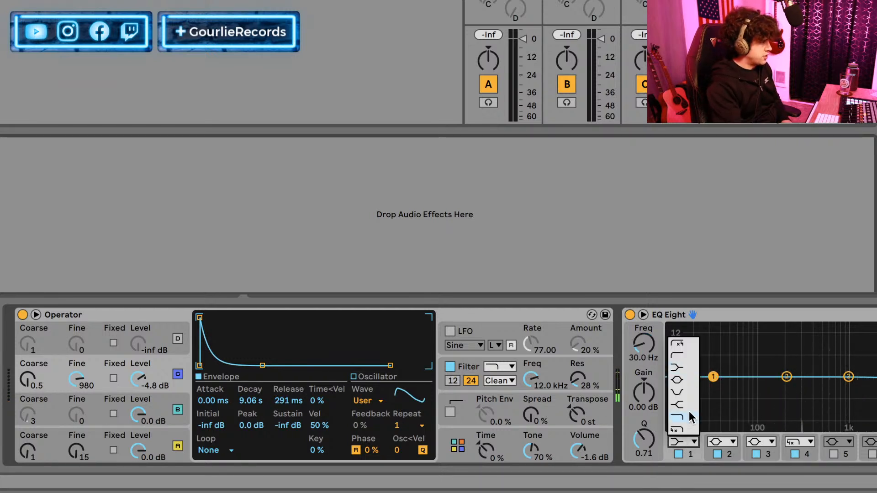
click(682, 355)
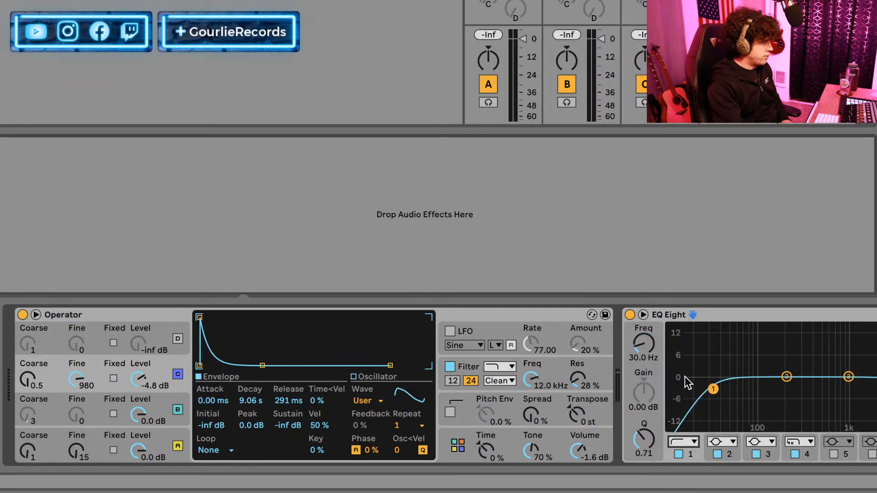
drag(707, 387, 742, 388)
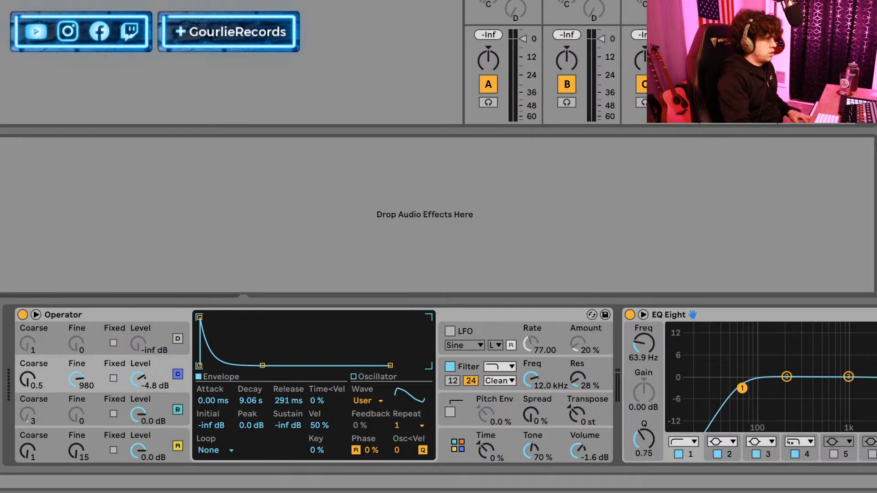
Add an Auto Filter to the upper effects chain and set its low-pass cutoff to 5.74 kHz with 12 % resonance.
key(Return)
drag(175, 229, 156, 232)
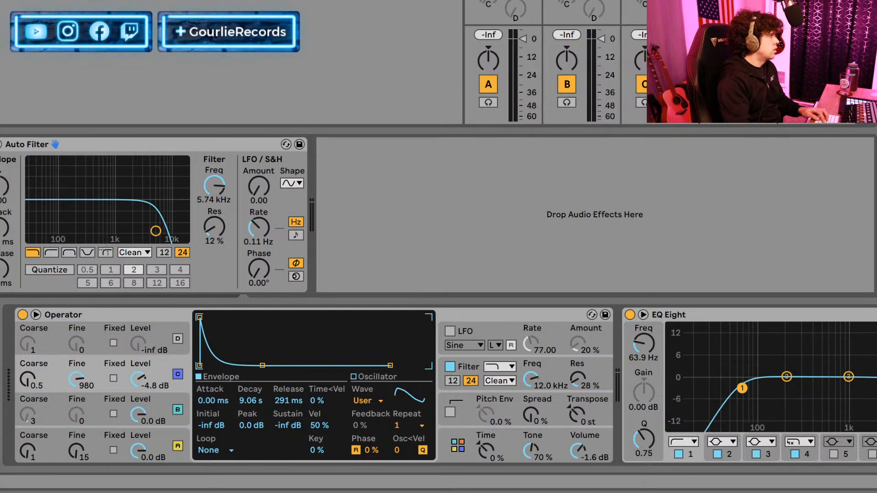
Add a Convolution Reverb after the Auto Filter and set its impulse response type to 09 Springs.
drag(339, 143, 392, 147)
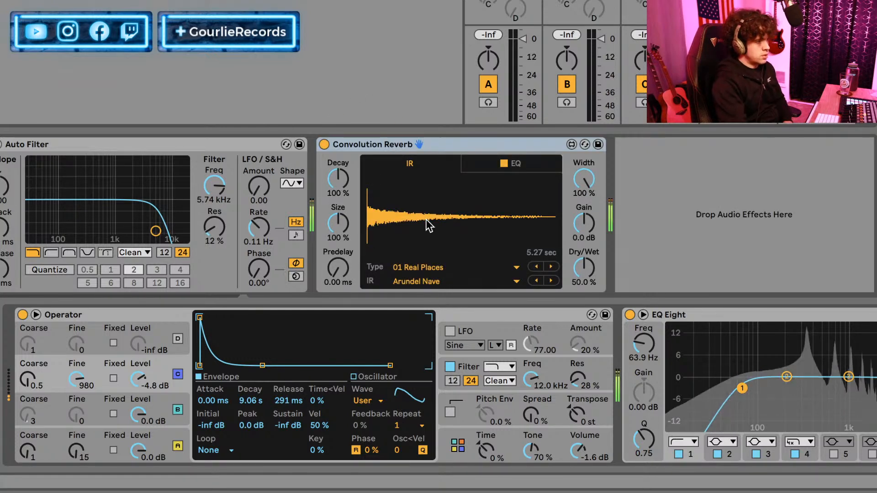
click(448, 281)
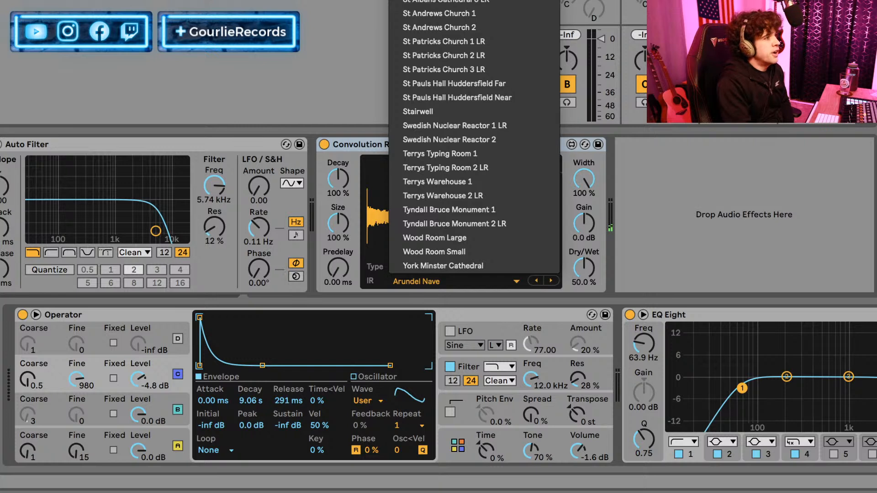
click(392, 290)
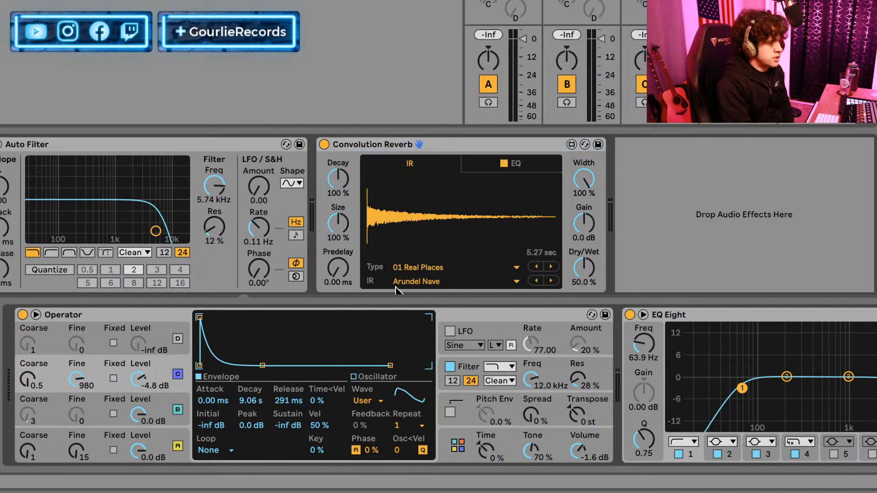
click(410, 270)
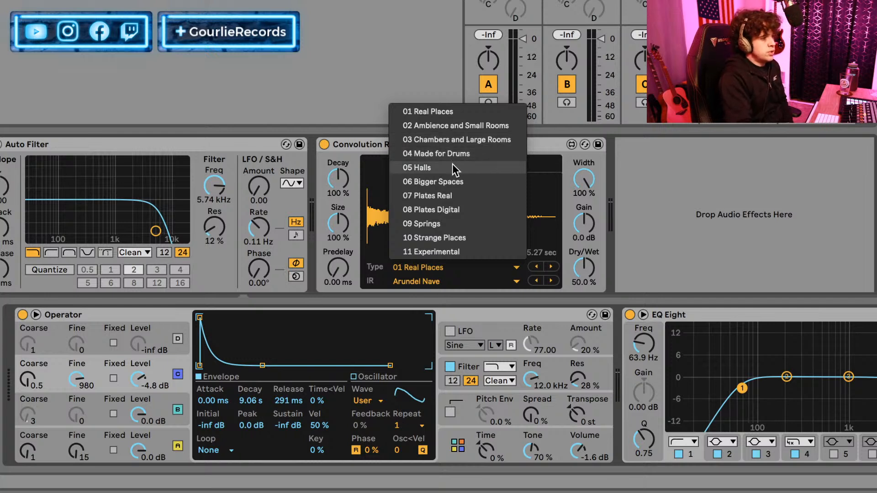
click(451, 221)
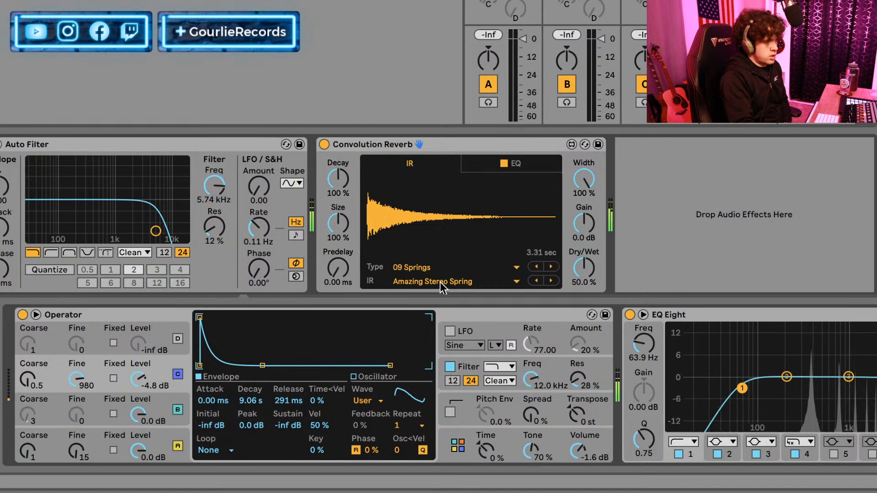
Set oscillator C's decay to 487 ms with the reverb temporarily bypassed, and set the Auto Filter to 1.54 kHz with 11 % resonance.
click(323, 146)
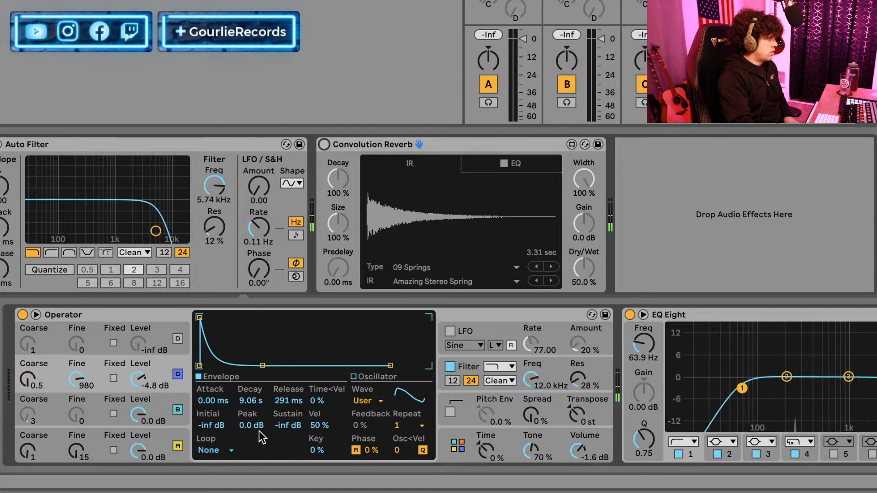
mouse_move(240, 396)
mouse_down()
mouse_move(240, 414)
mouse_move(248, 400)
mouse_up()
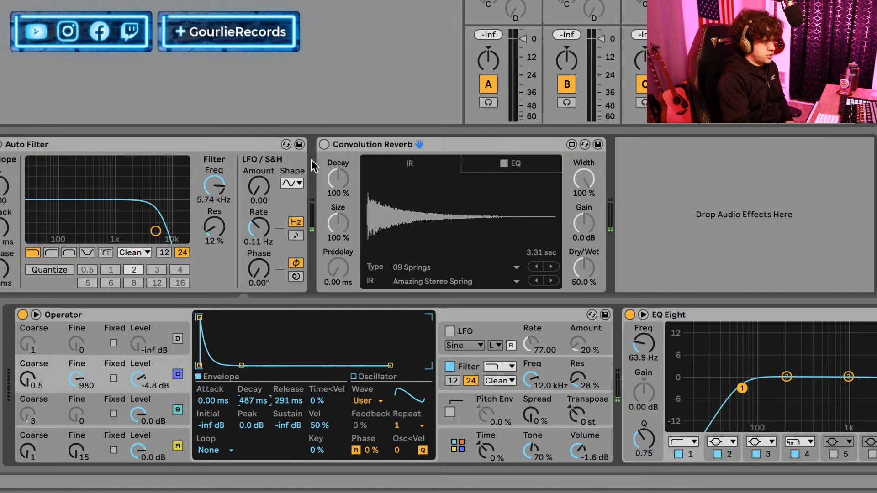
click(323, 144)
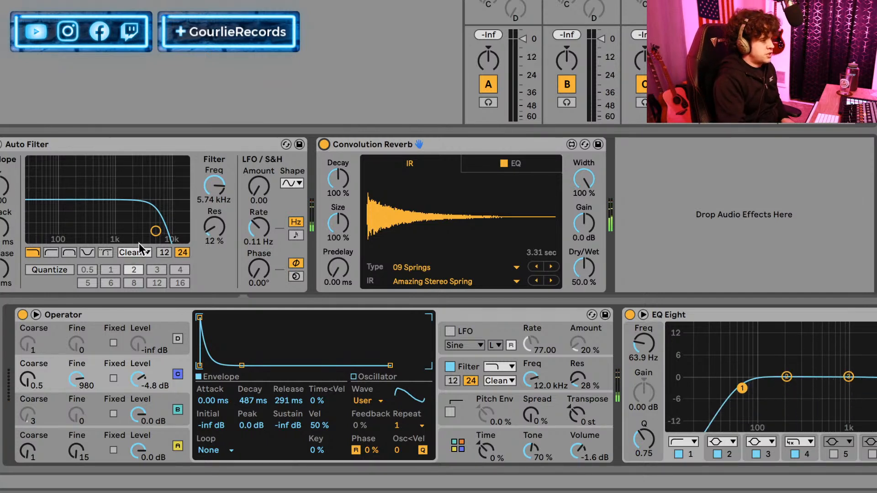
drag(156, 231, 125, 232)
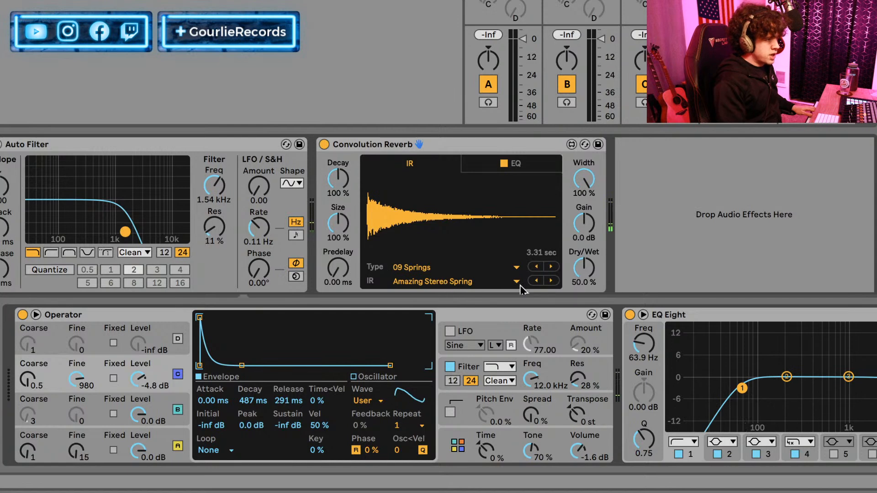
Audition the spring impulse responses in the Convolution Reverb and choose Fake Clean Spring Wide.
click(506, 280)
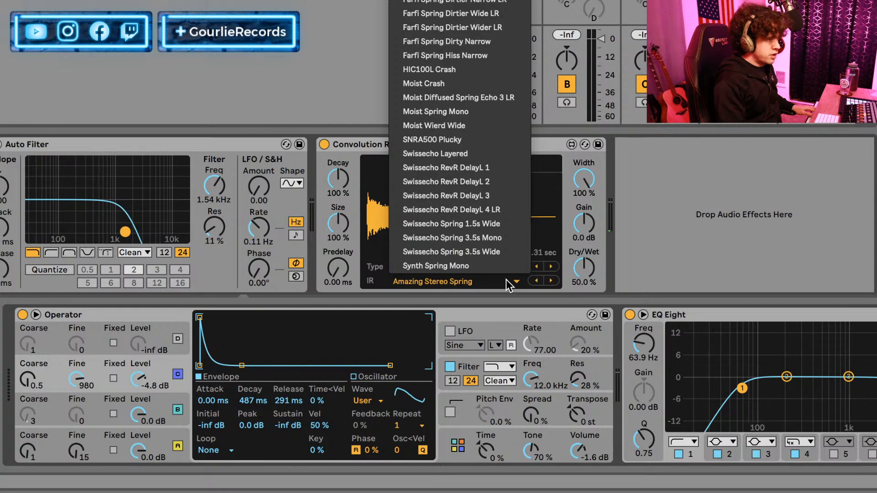
click(507, 280)
click(547, 281)
click(547, 281)
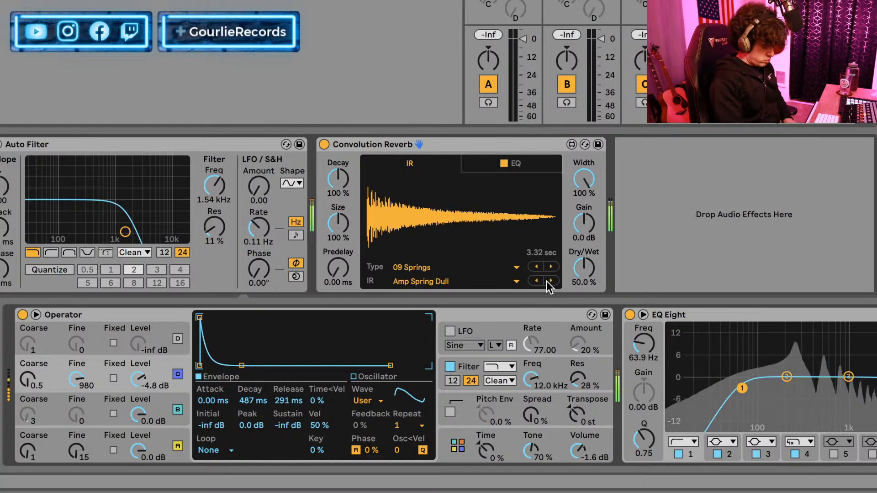
click(550, 280)
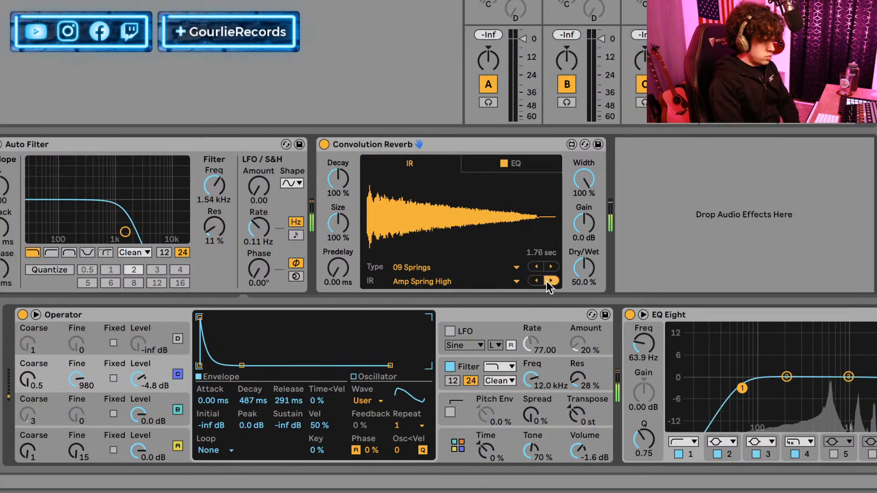
click(550, 280)
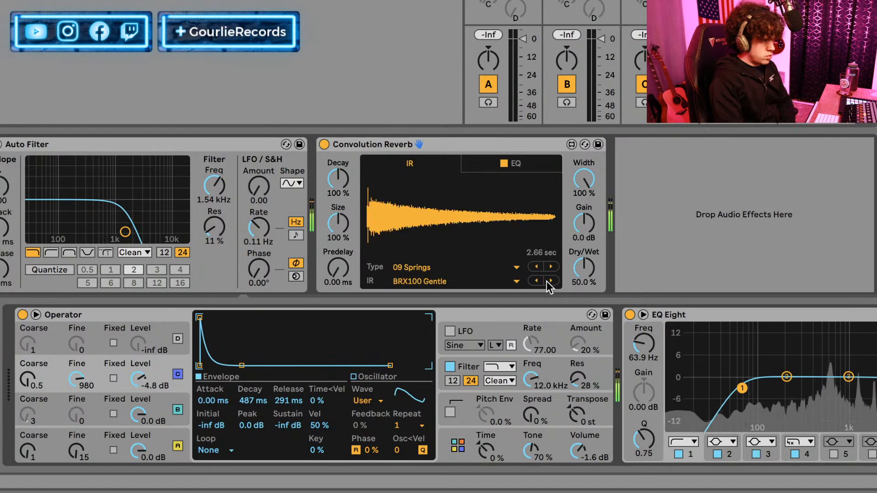
click(550, 281)
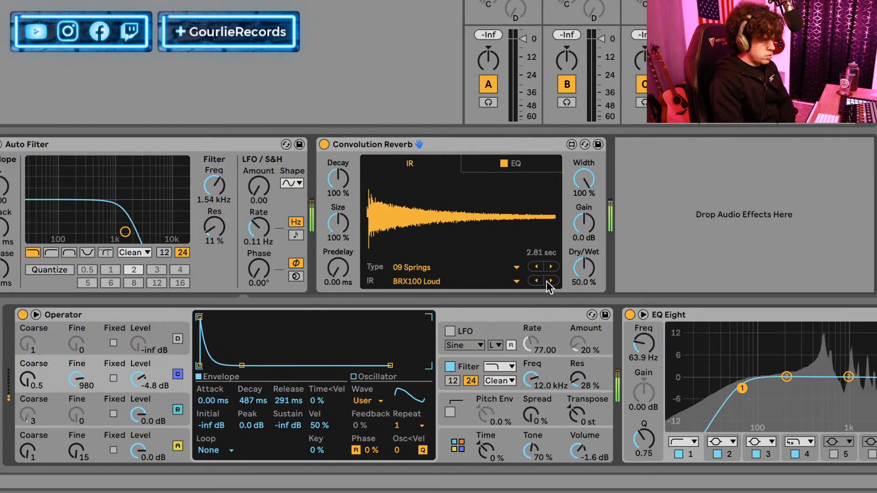
click(547, 280)
click(551, 281)
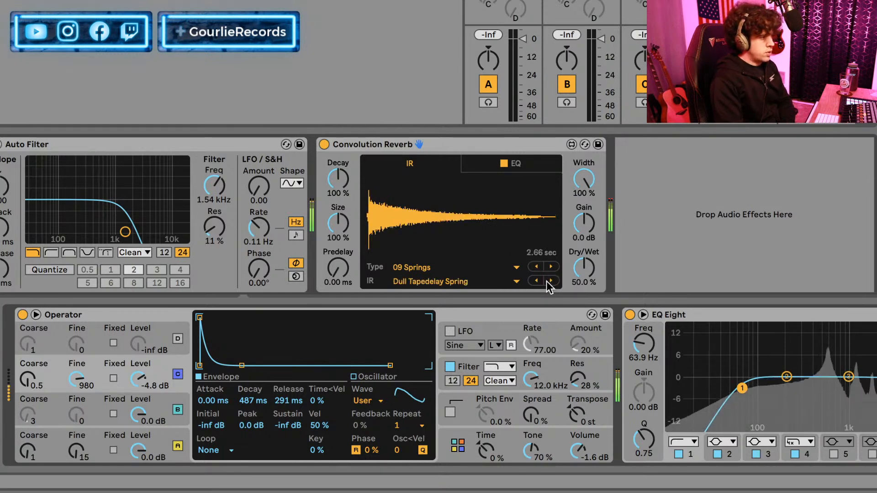
click(551, 281)
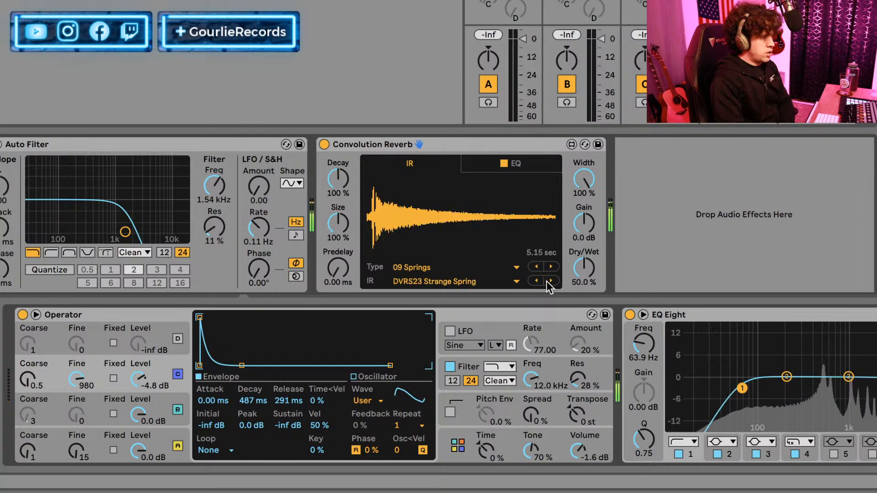
click(548, 281)
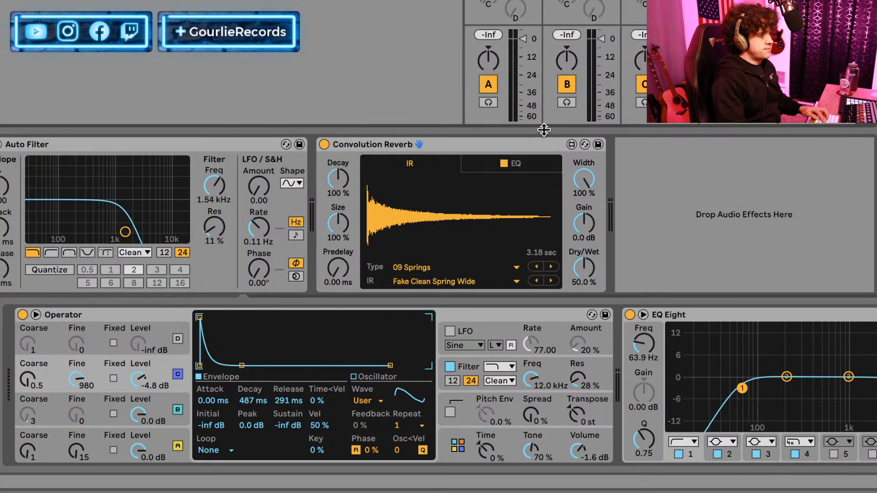
Group Operator and all its effects up to the Convolution Reverb into an Instrument Rack.
click(475, 144)
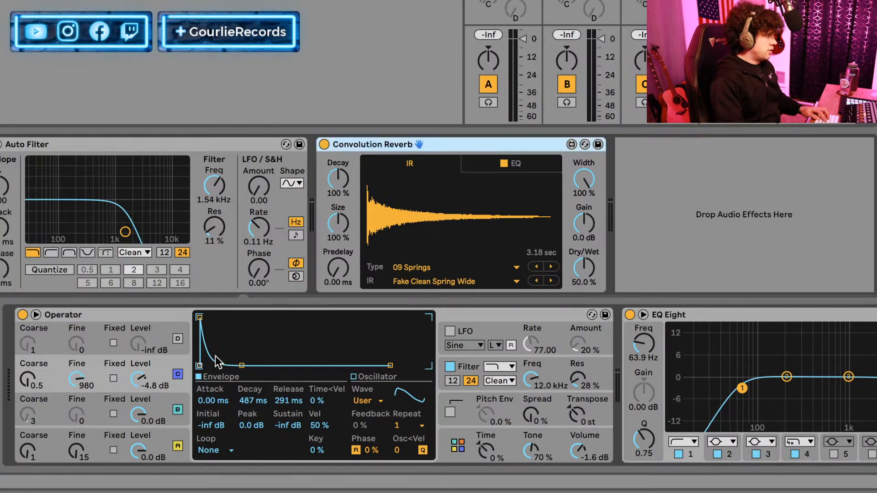
click(463, 315)
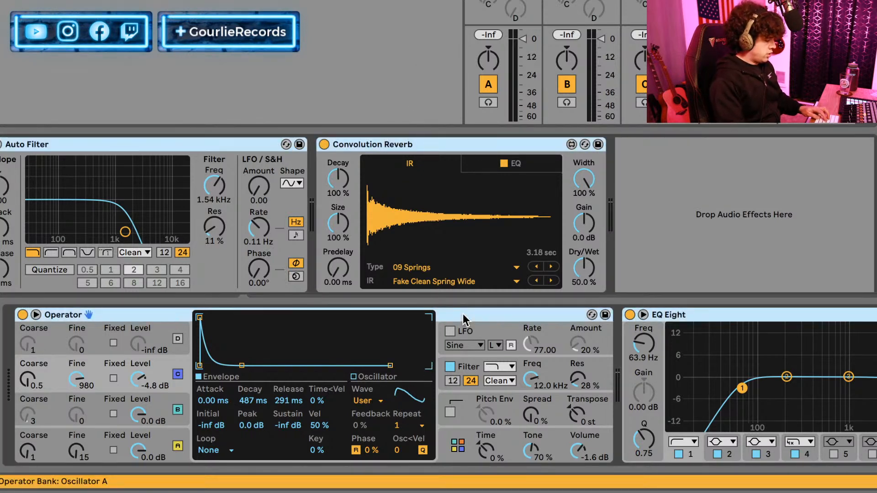
key(ctrl+g)
click(80, 314)
key(ctrl+r)
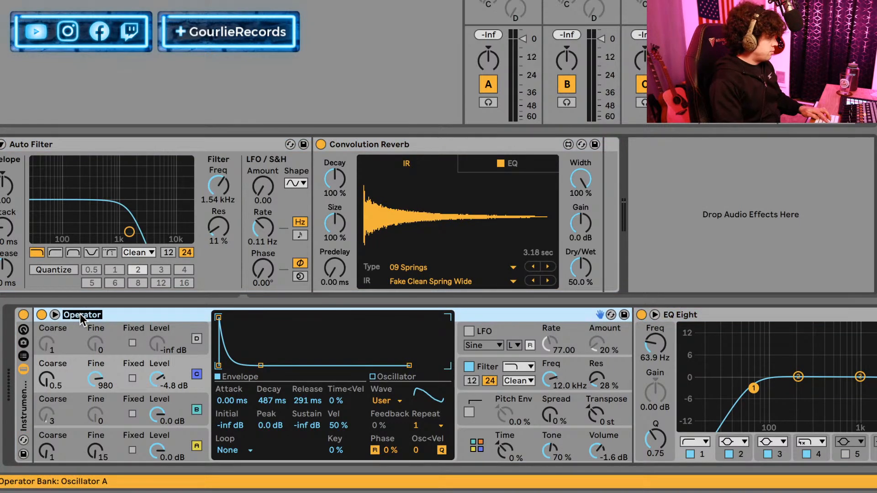
Show the Instrument Rack's macro controls and rename the rack "OP Hip Hop Plucks".
click(24, 414)
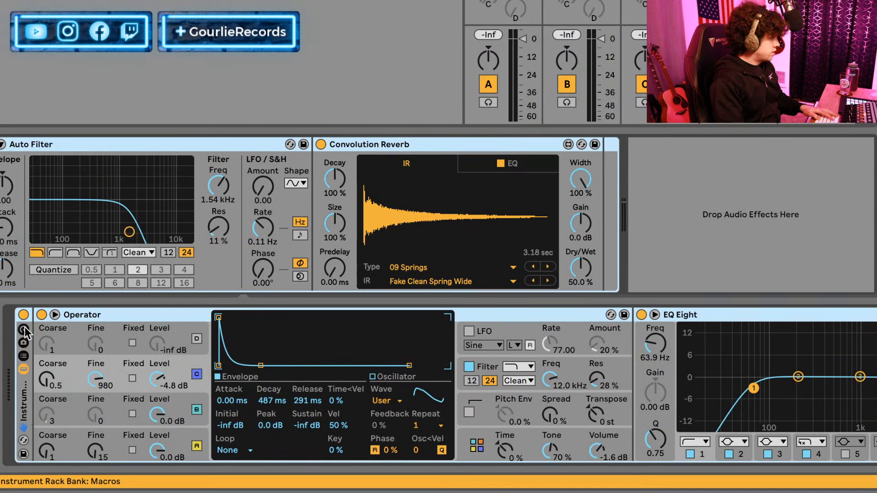
click(24, 328)
key(ctrl+r)
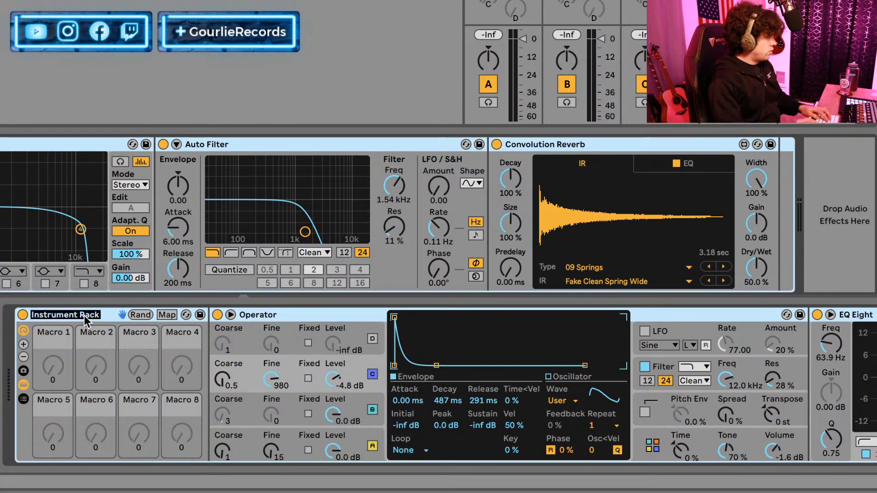
text(OP H)
key(Return)
text(ip Hop Plucks)
key(Return)
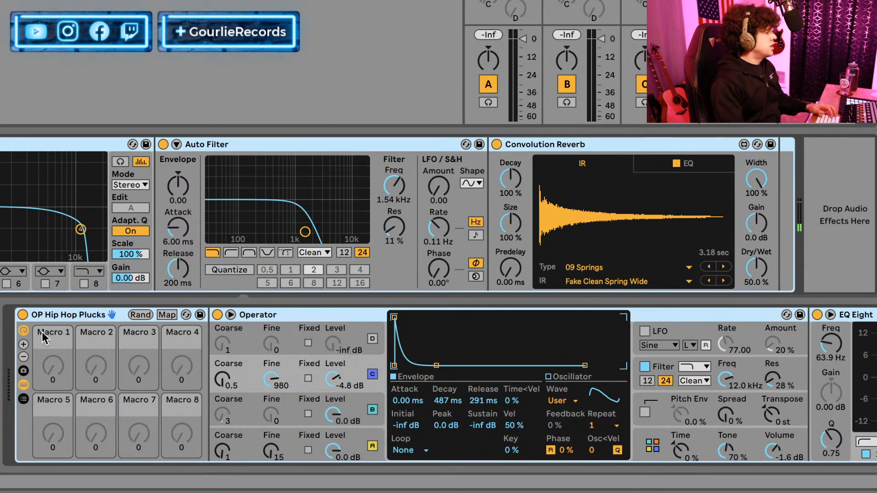
Set oscillator A's envelope sustain to -20 dB after trying other levels, and raise oscillator C's sustain.
click(292, 383)
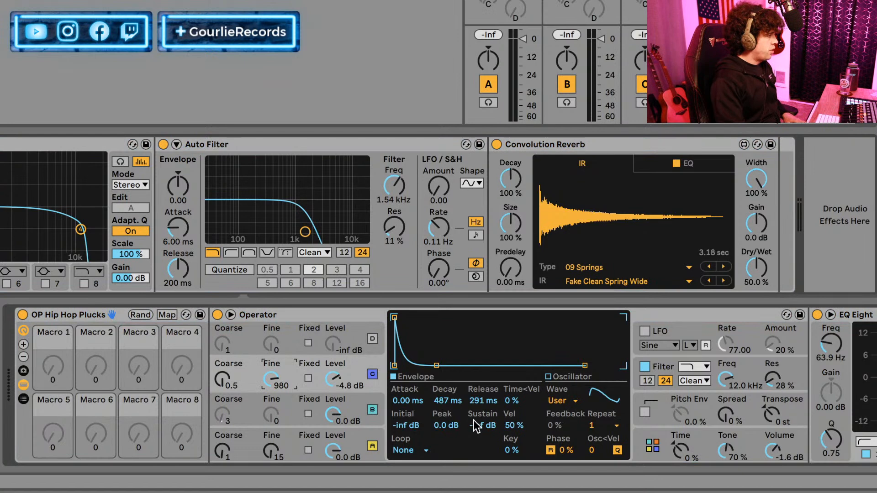
drag(477, 426, 477, 418)
click(287, 442)
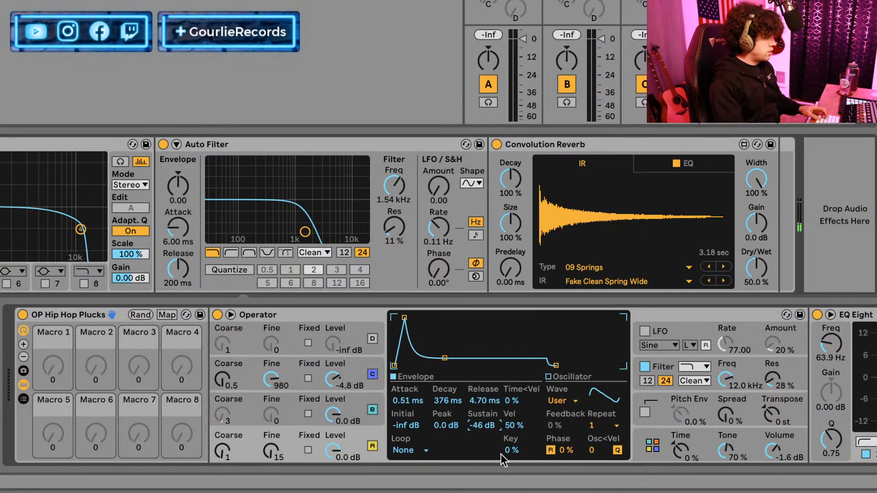
drag(481, 411, 481, 430)
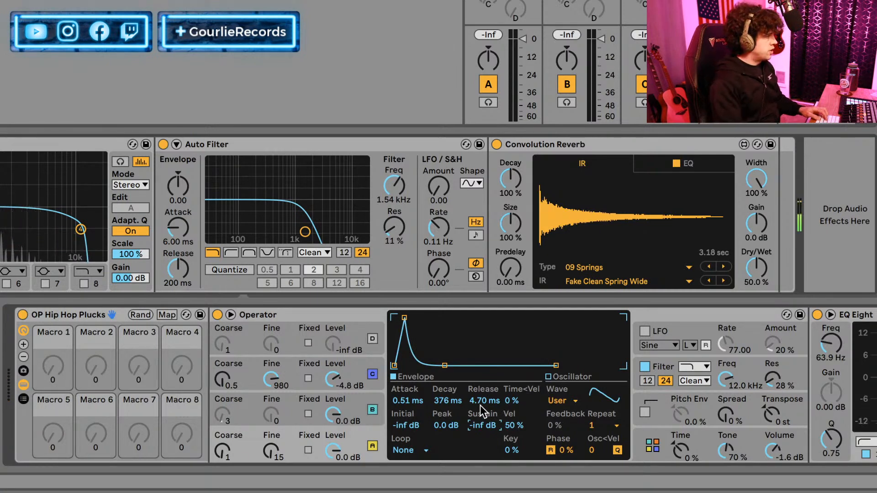
drag(483, 419, 483, 389)
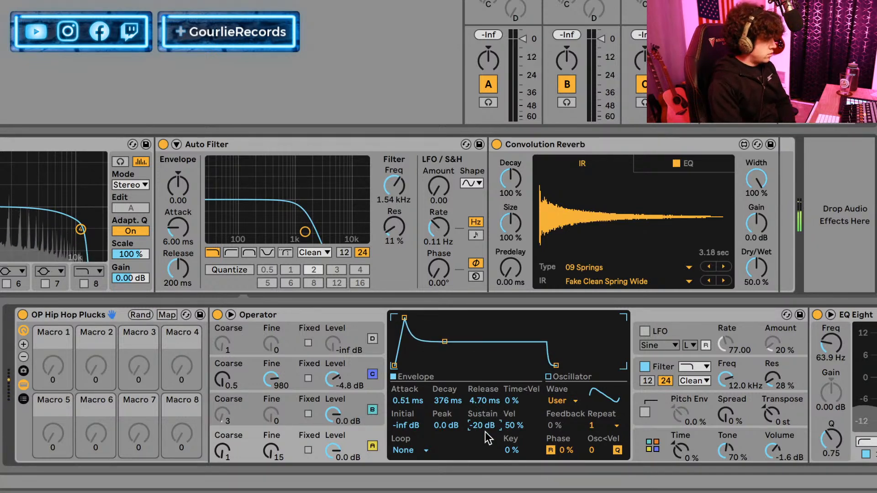
click(290, 373)
drag(466, 420, 466, 402)
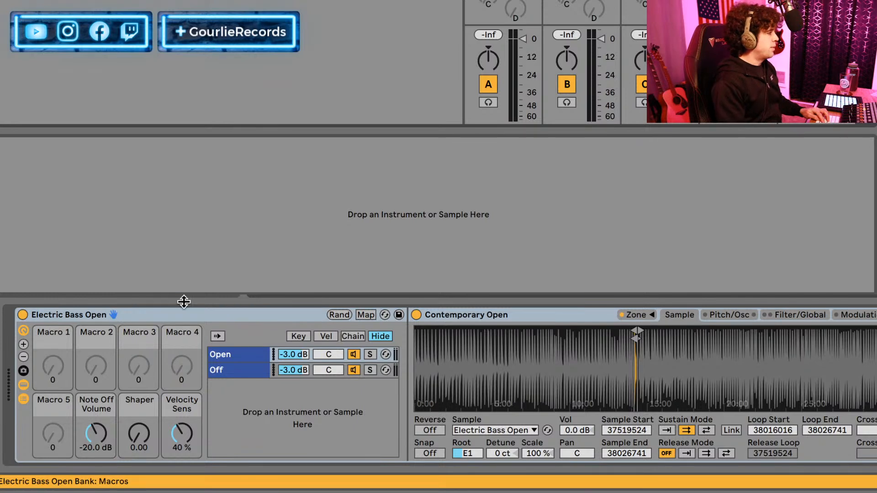
Hot-swap the Electric Bass Open rack for a default Operator.
click(185, 309)
key(q)
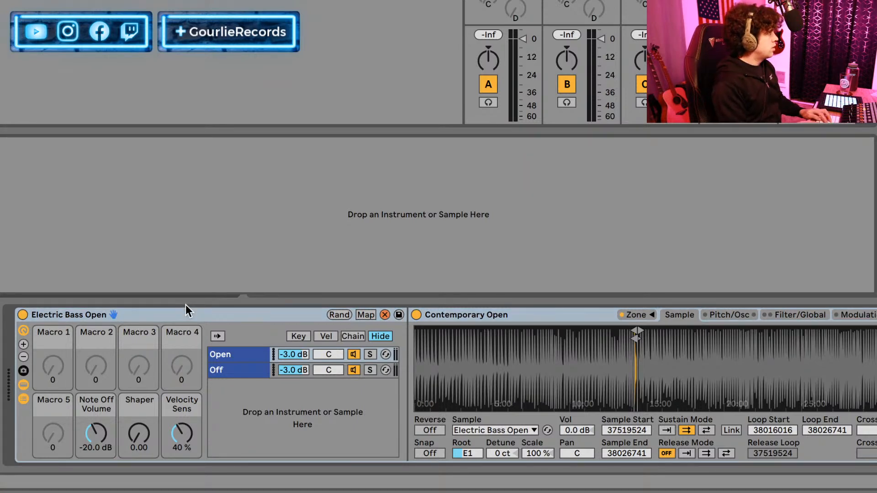
key(Return)
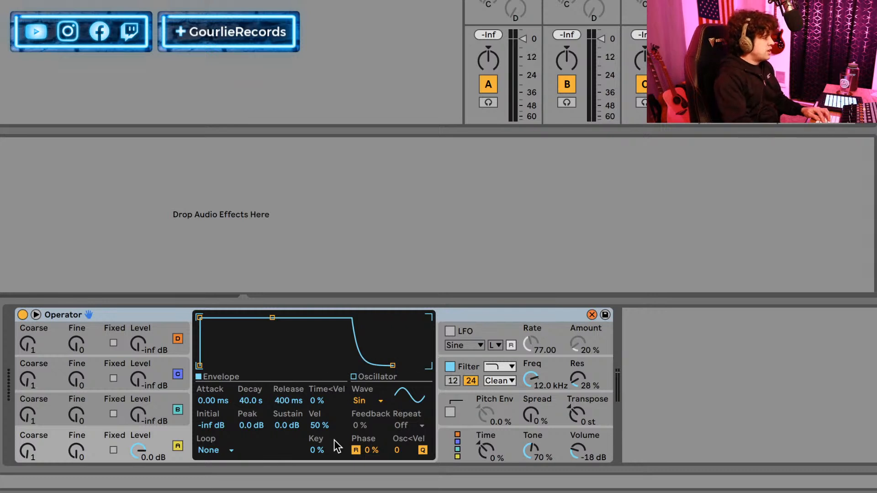
Set oscillator A's waveform to Square D after trying Saw D, and select oscillator B.
click(372, 402)
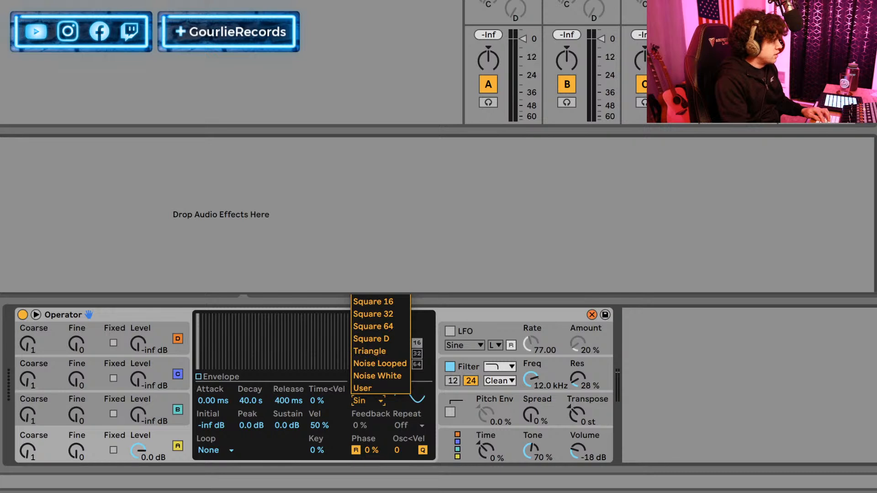
click(365, 239)
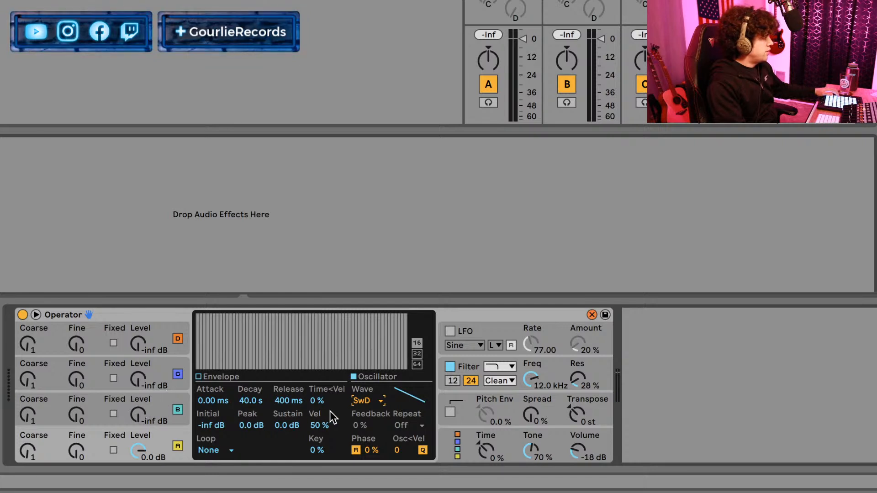
click(362, 404)
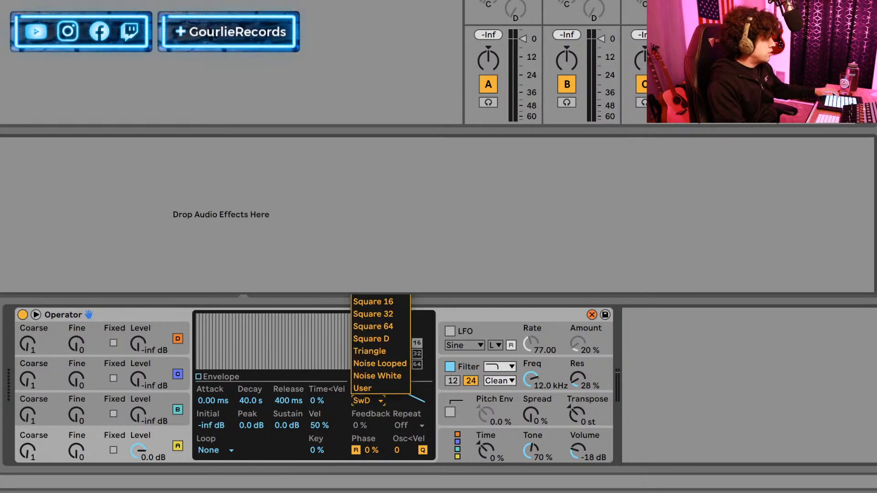
click(389, 339)
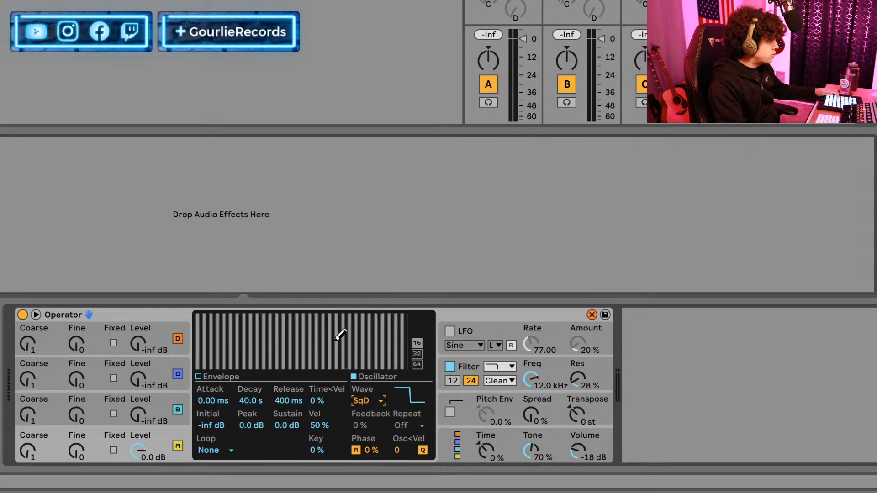
click(124, 393)
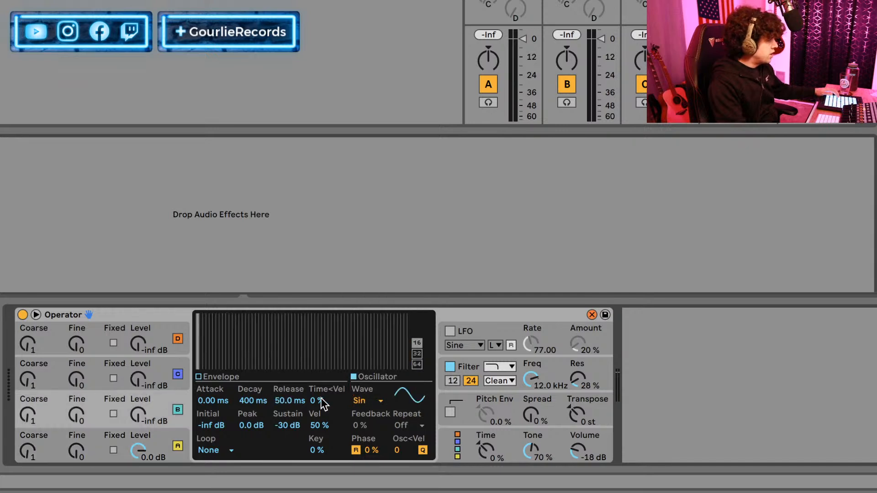
Choose the algorithm with the four oscillators arranged as two side-by-side pairs, and raise oscillator C's level to -4.1 dB.
click(458, 444)
click(335, 326)
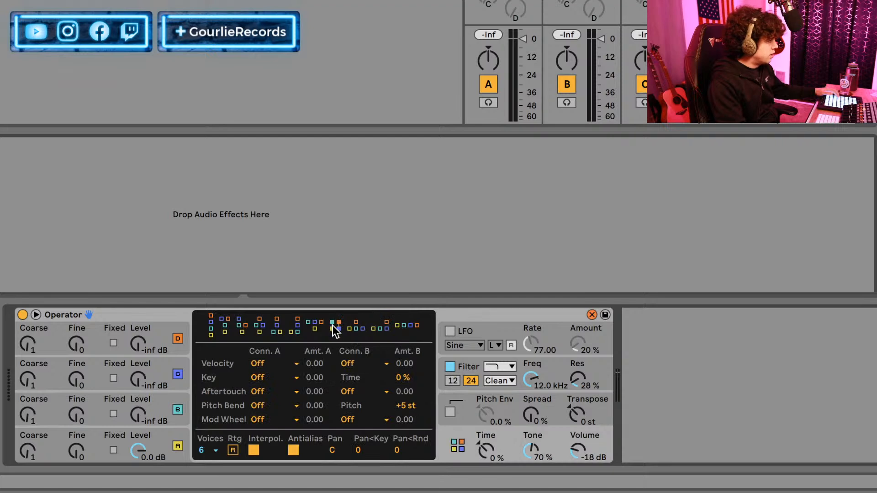
click(81, 379)
drag(144, 376, 144, 345)
click(111, 365)
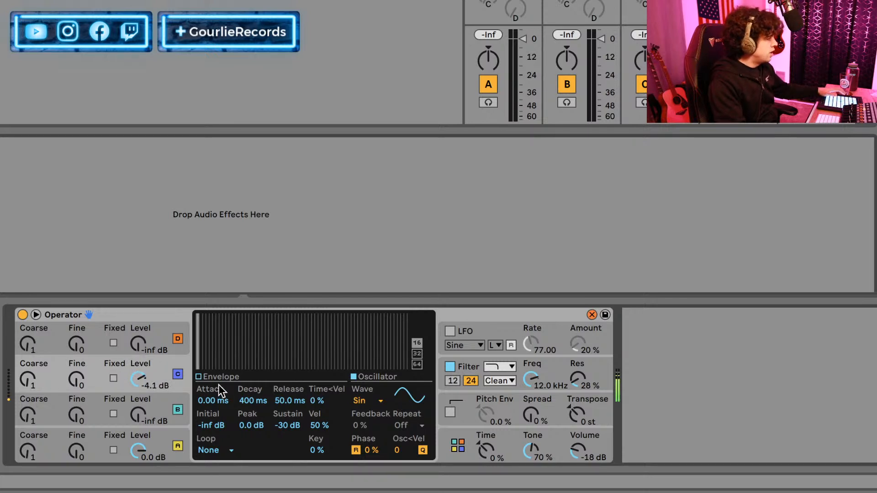
Set oscillator C's waveform to Sin 4 and its coarse tuning to 4.
click(383, 400)
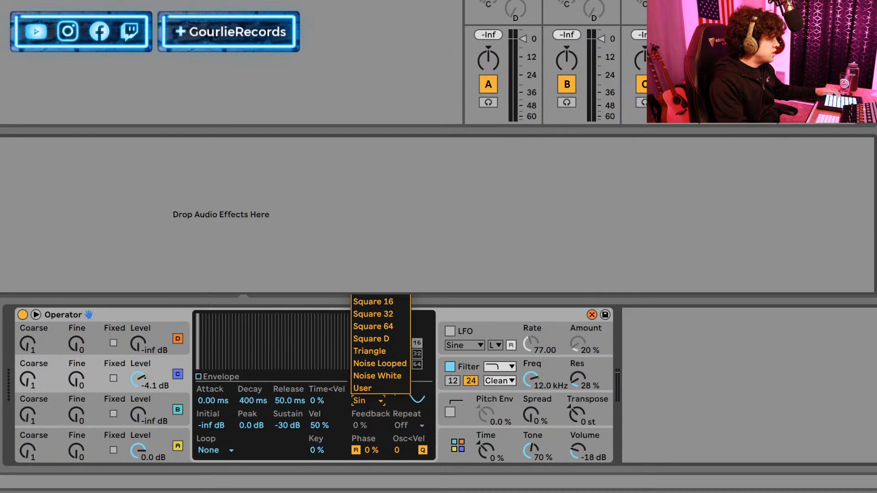
key(Escape)
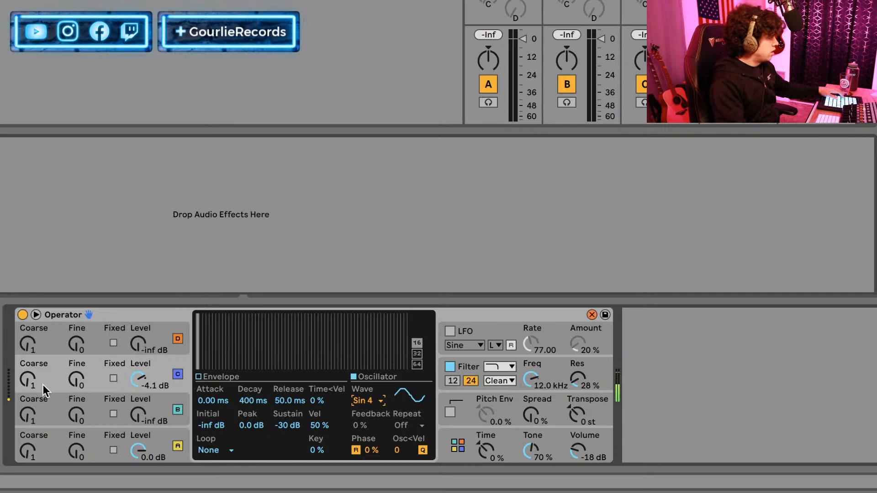
click(29, 387)
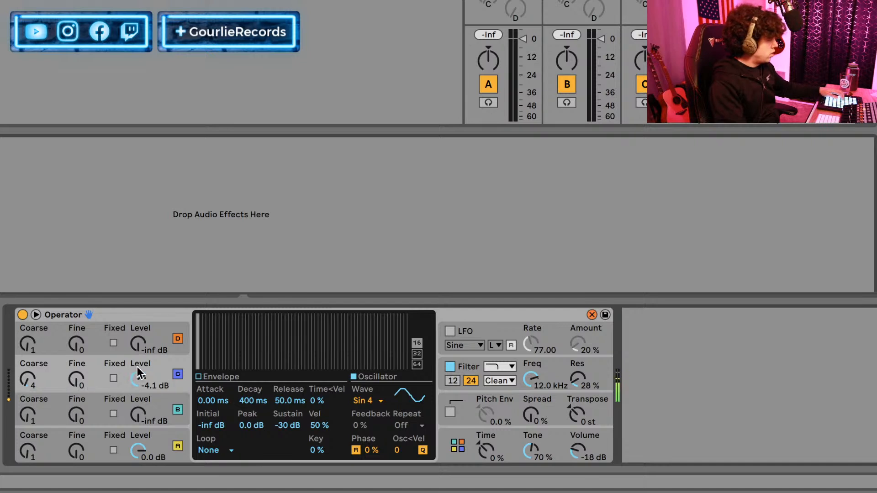
Try the Square D and Triangle waveforms on oscillator C and restore Sin 4.
click(368, 400)
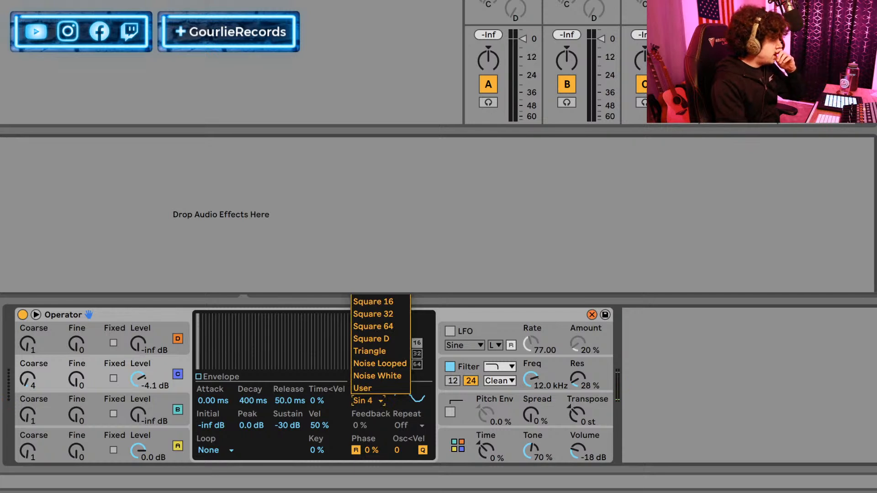
click(379, 337)
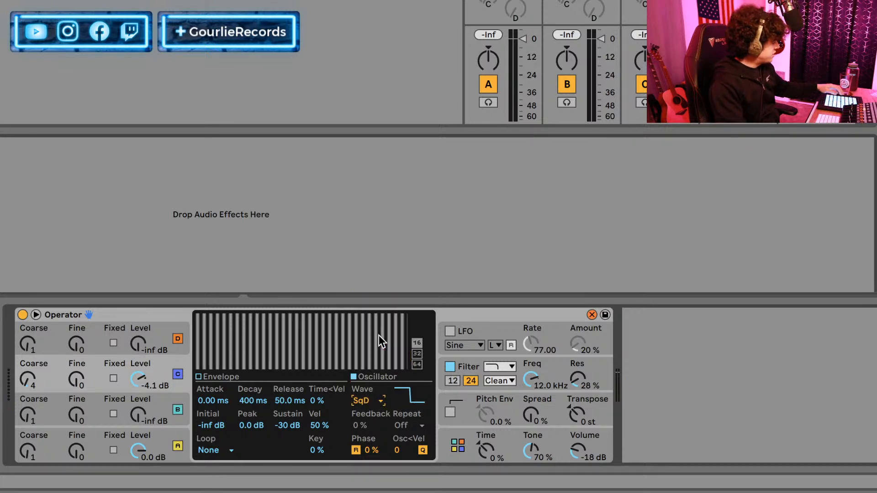
click(375, 397)
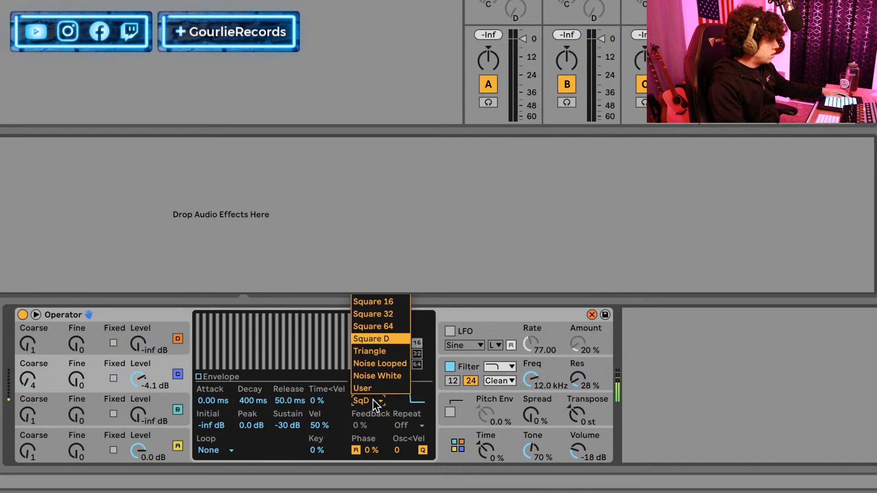
click(373, 353)
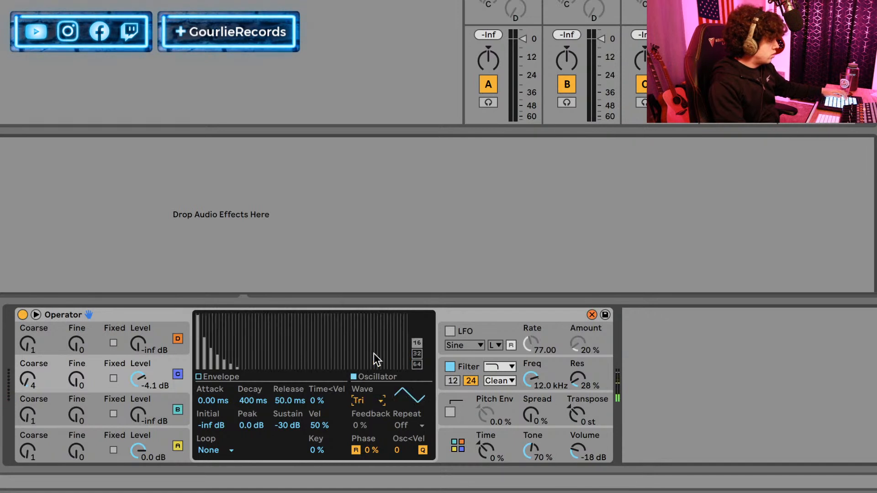
click(370, 401)
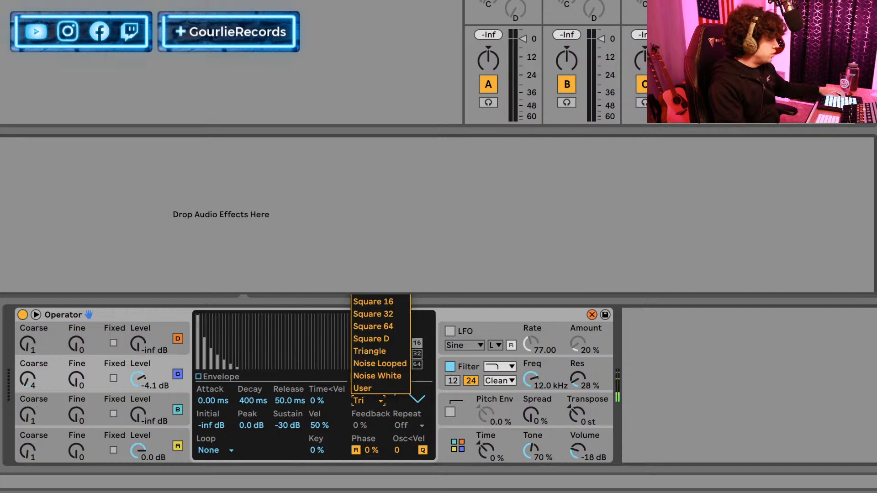
click(373, 129)
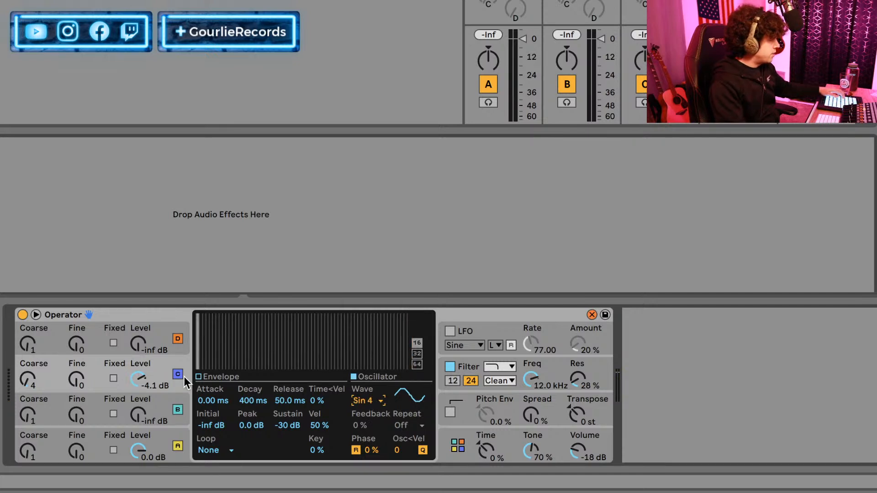
Shape oscillator A's envelope with a 0.90 ms attack, 46.4 s decay and -12 dB sustain.
click(212, 377)
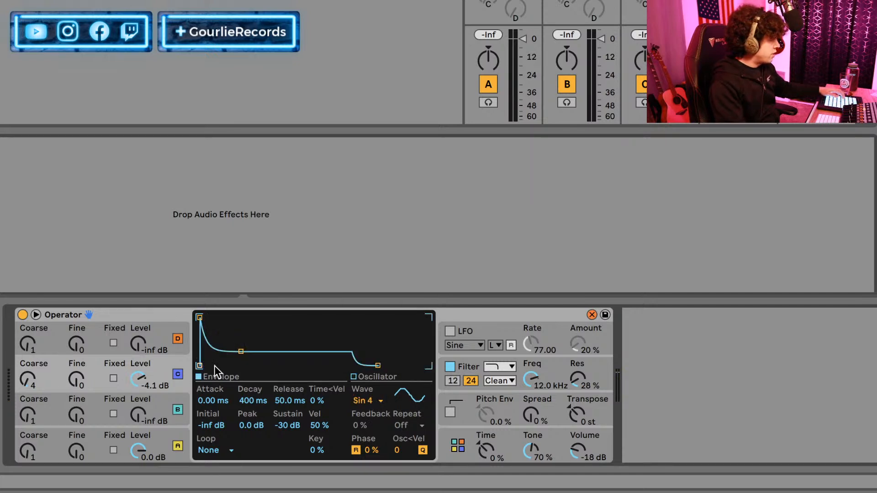
click(153, 435)
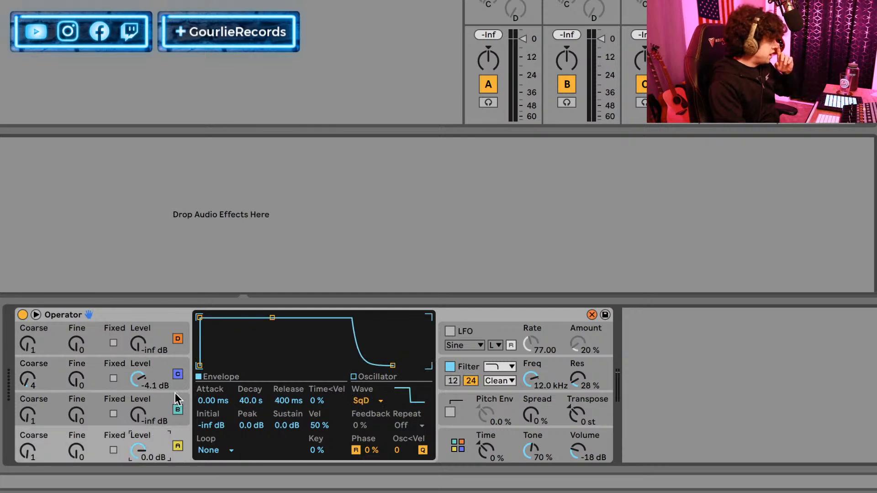
mouse_move(213, 400)
mouse_down()
mouse_move(214, 387)
mouse_move(208, 412)
mouse_up()
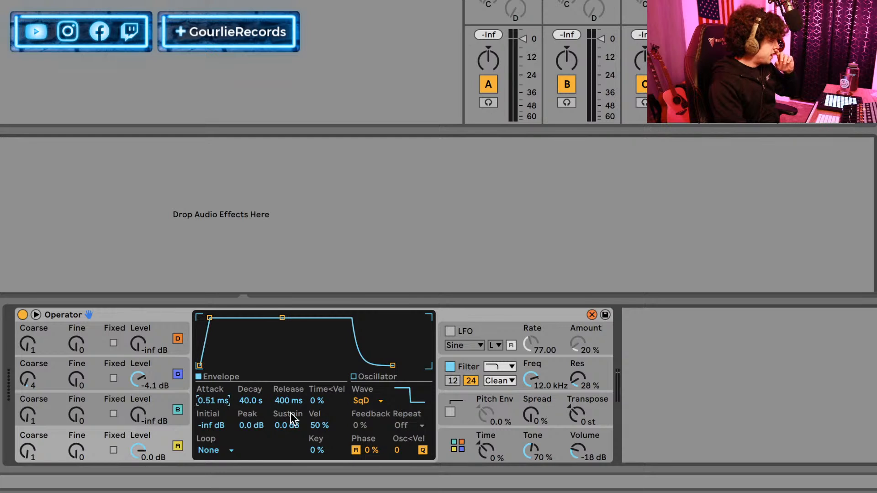
drag(283, 421, 284, 439)
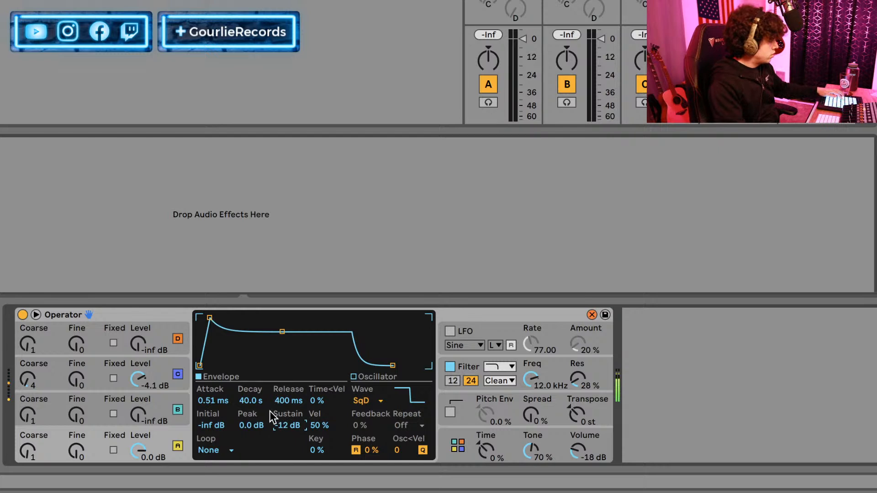
drag(213, 400, 213, 372)
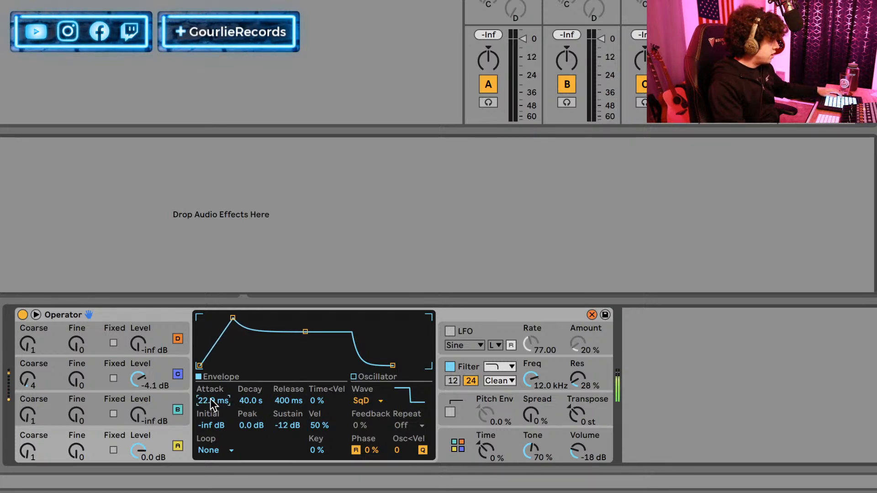
drag(211, 399, 246, 403)
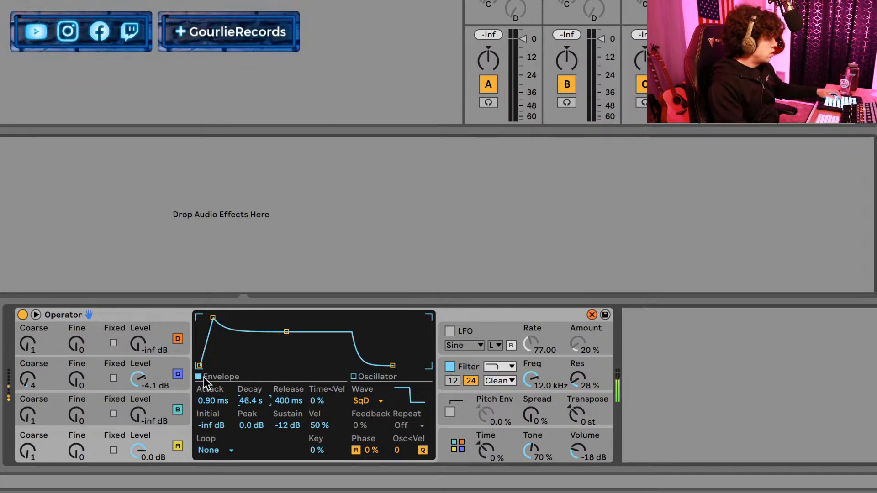
Set oscillator B's waveform to Noise White and raise its level to -7.9 dB.
click(127, 397)
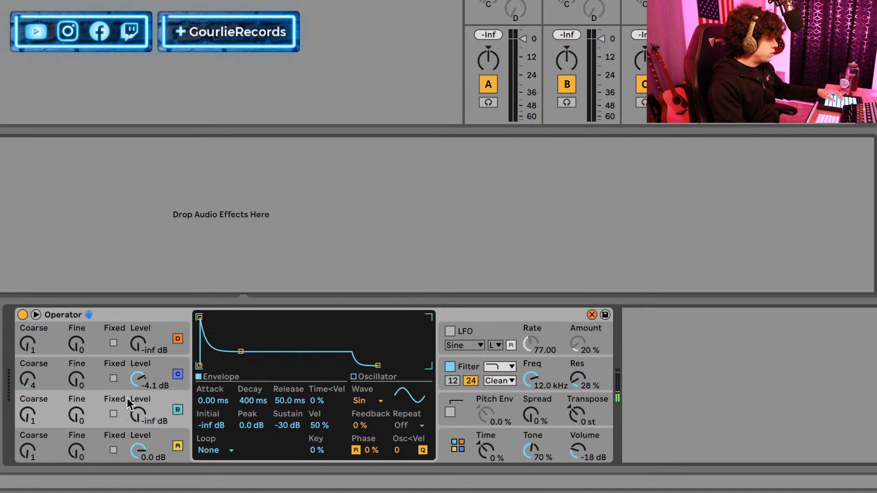
click(363, 402)
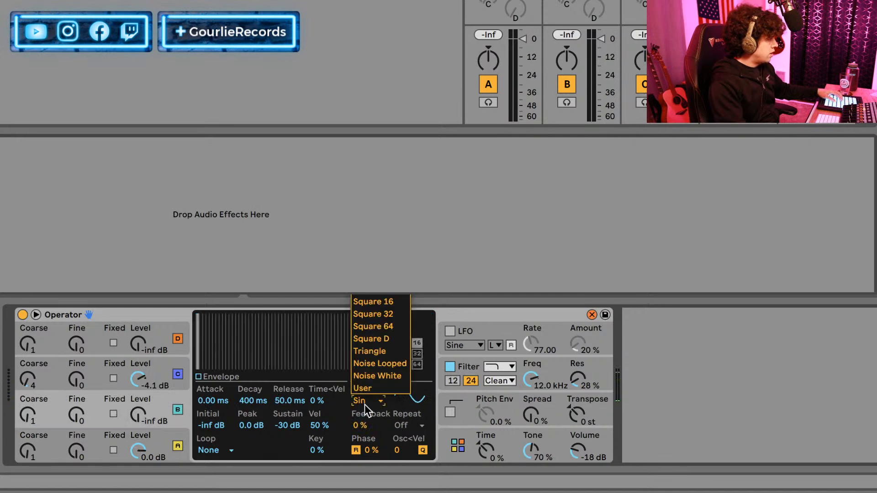
click(391, 375)
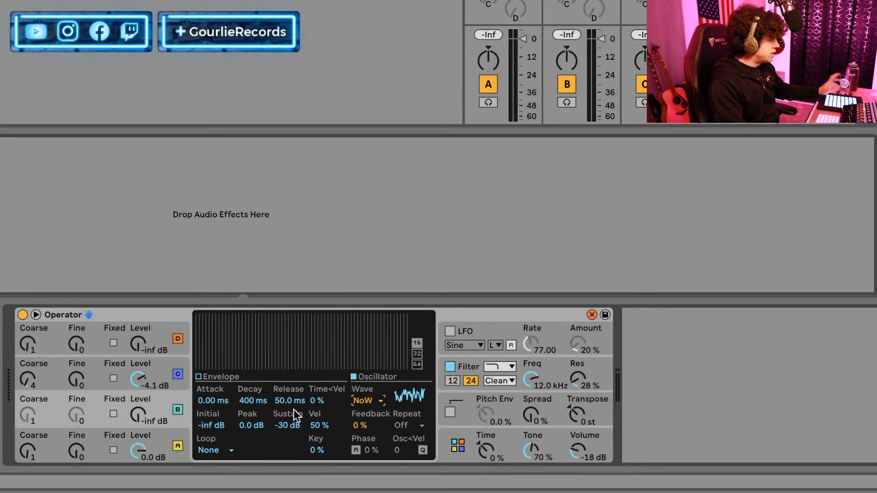
mouse_move(138, 414)
mouse_down()
mouse_move(138, 387)
mouse_move(141, 422)
mouse_move(141, 407)
mouse_up()
Switch off oscillator C and shape oscillator B's envelope: attack 2.82 ms, peak -13 dB, decay 104 ms, sustain -58 dB.
click(178, 375)
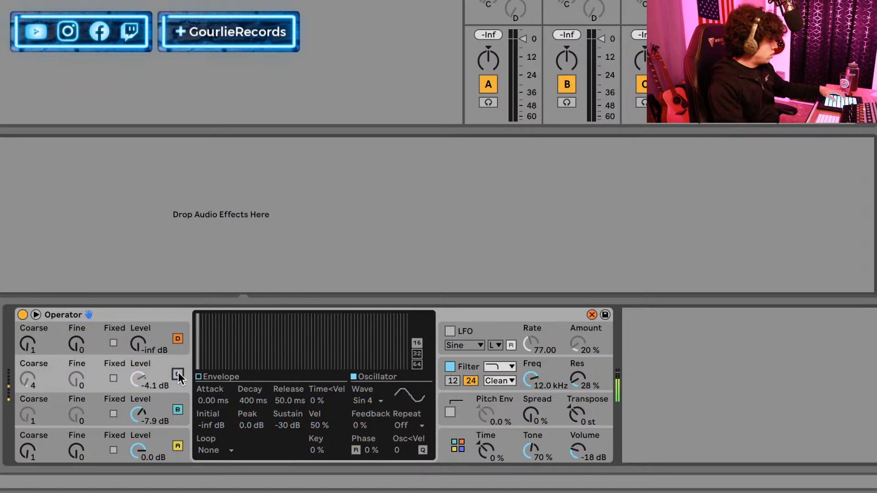
click(235, 378)
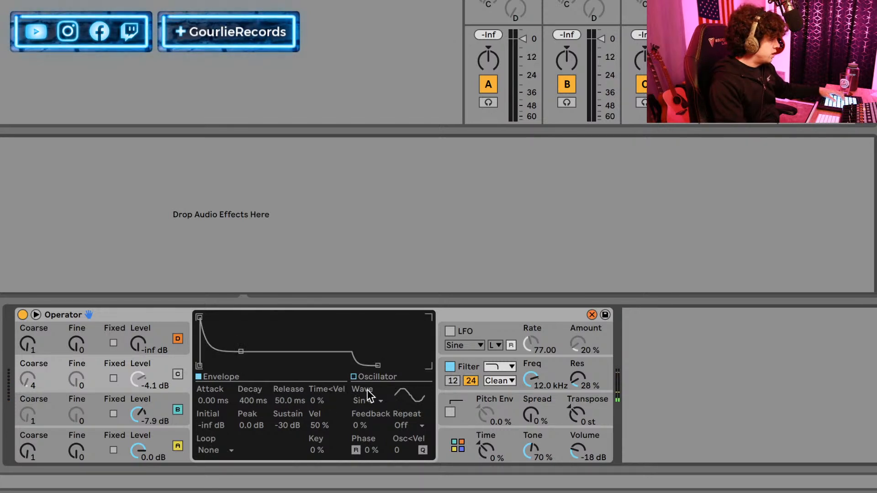
click(122, 408)
drag(218, 398, 218, 389)
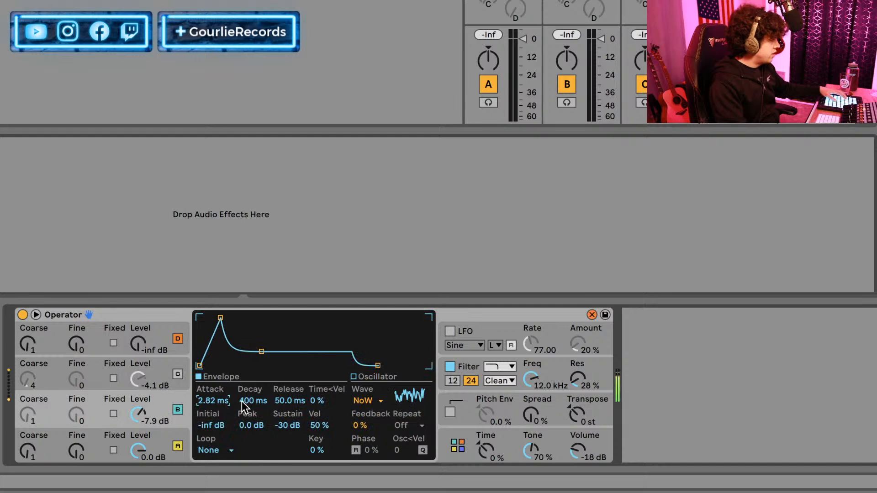
mouse_move(242, 429)
mouse_down()
mouse_move(242, 441)
mouse_move(246, 431)
mouse_up()
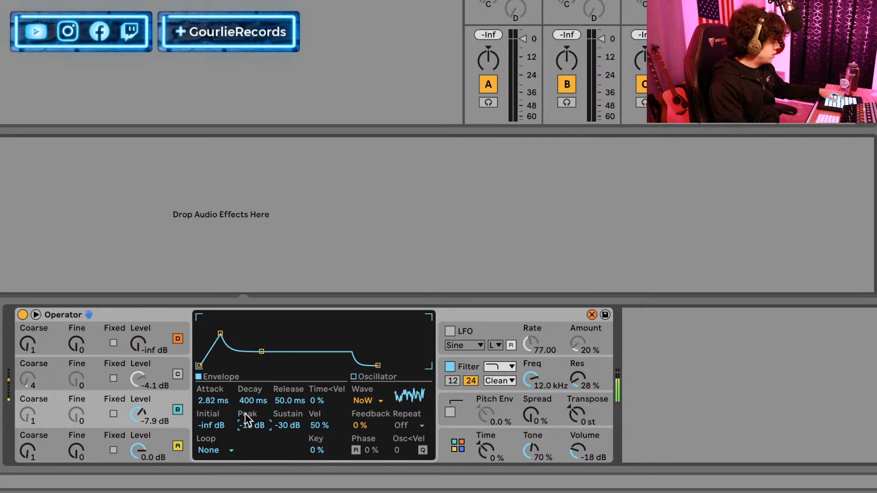
drag(253, 401, 286, 450)
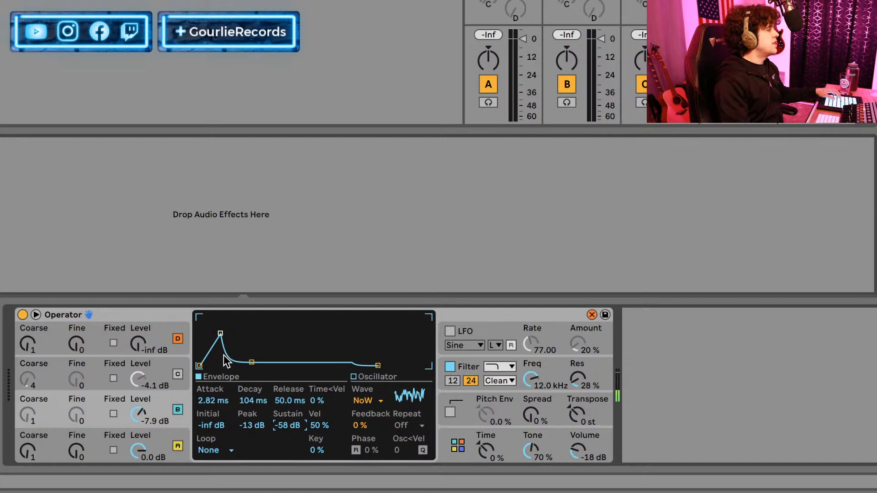
Switch oscillator C back on, set its envelope attack to 0.61 ms and raise its sustain slightly.
click(179, 377)
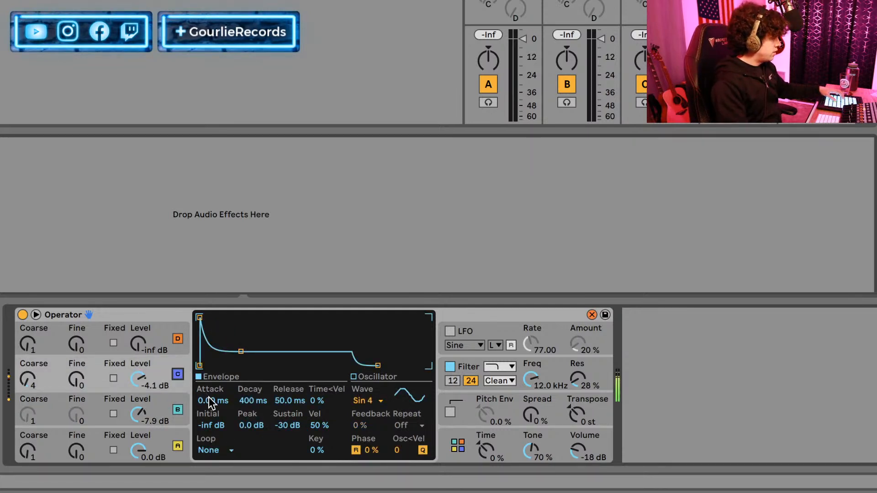
drag(211, 396, 211, 389)
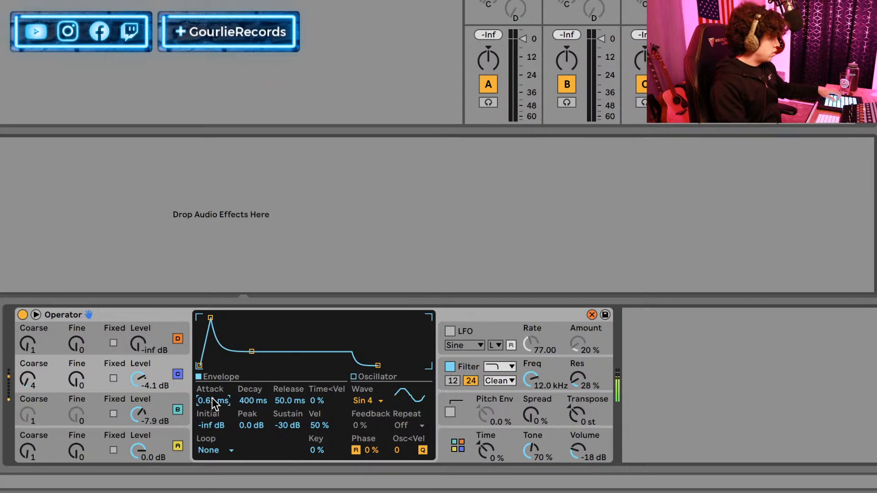
drag(288, 425, 288, 416)
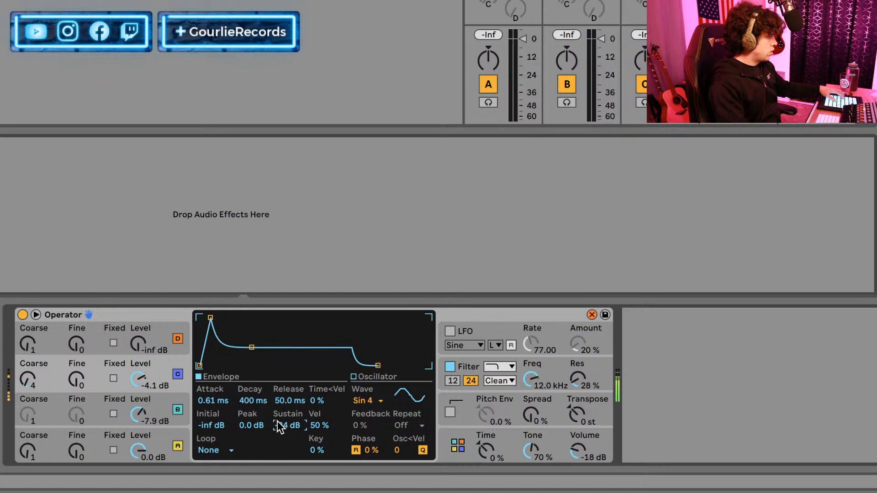
Set oscillator D's waveform to Noise White.
click(91, 331)
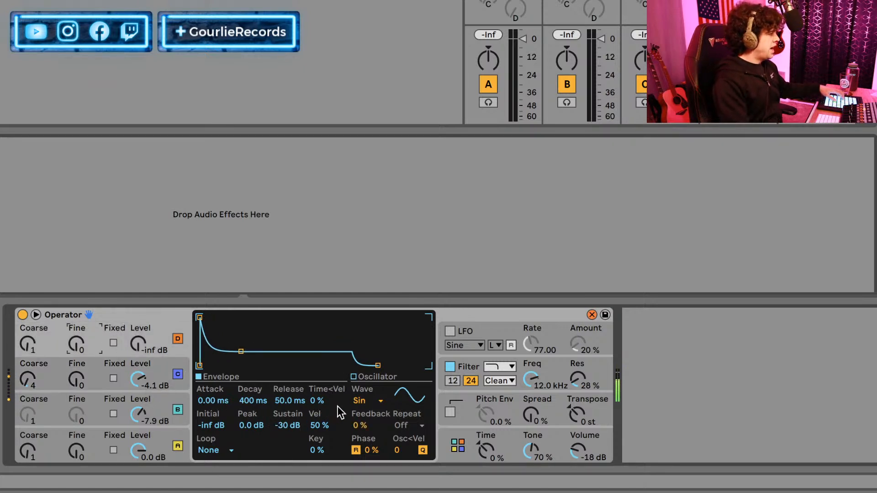
click(366, 404)
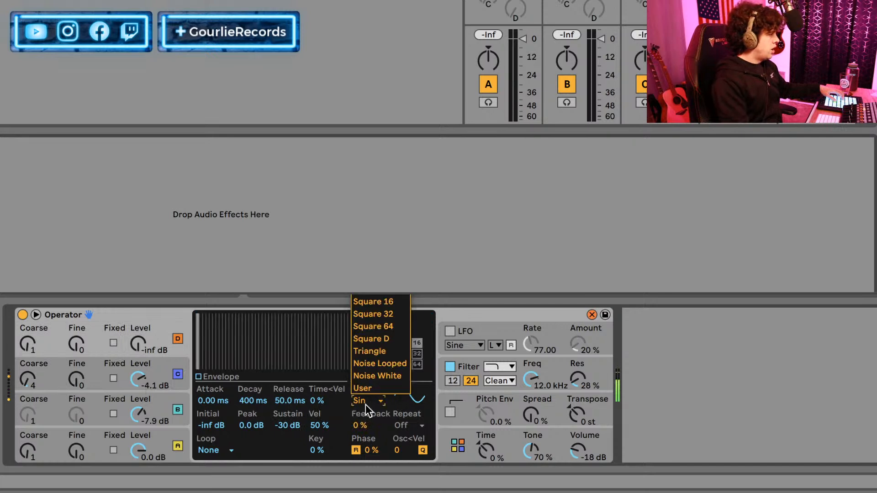
click(377, 376)
Set oscillator D's envelope to 0.42 ms attack, 104 ms decay and -70 dB sustain, and raise its level to -5.1 dB.
click(233, 376)
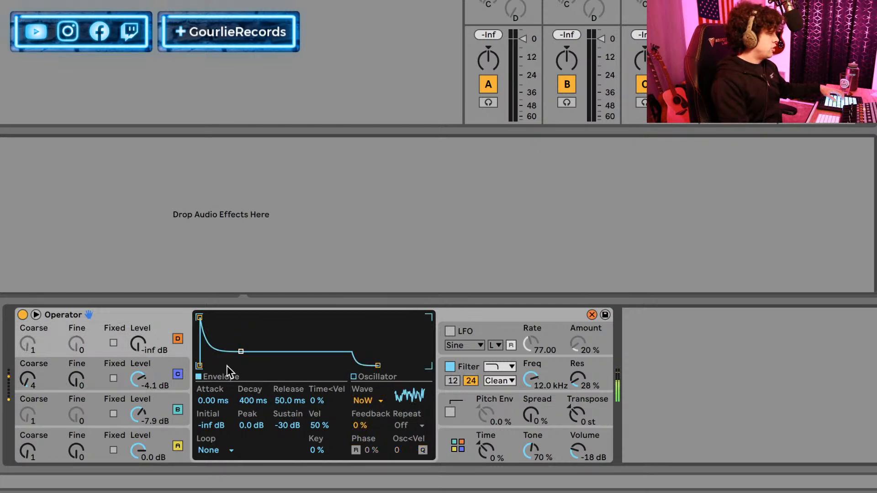
drag(246, 399, 210, 392)
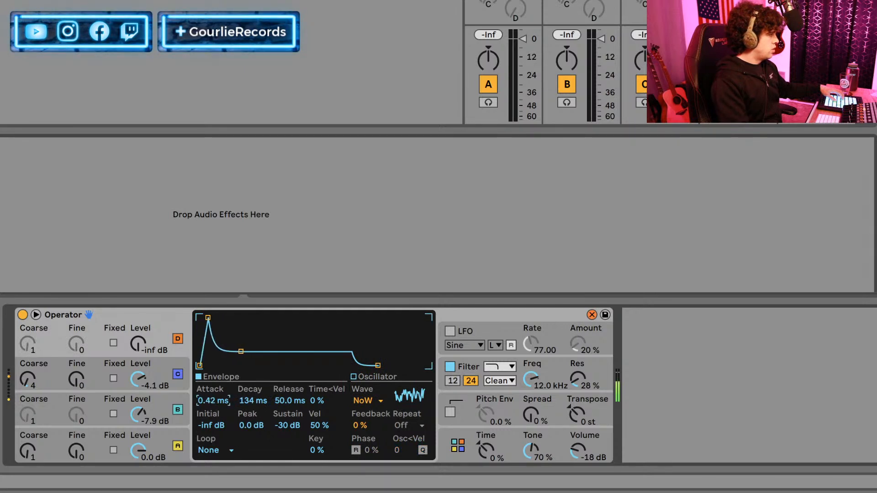
drag(281, 429, 281, 441)
drag(253, 403, 253, 415)
drag(138, 344, 138, 322)
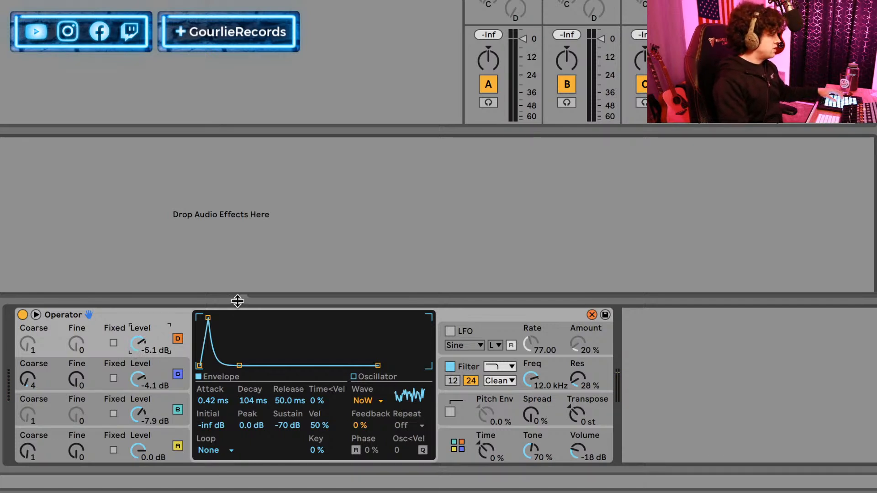
Switch off oscillator A and set oscillator C's envelope to 140 ms attack and -12 dB sustain.
click(179, 447)
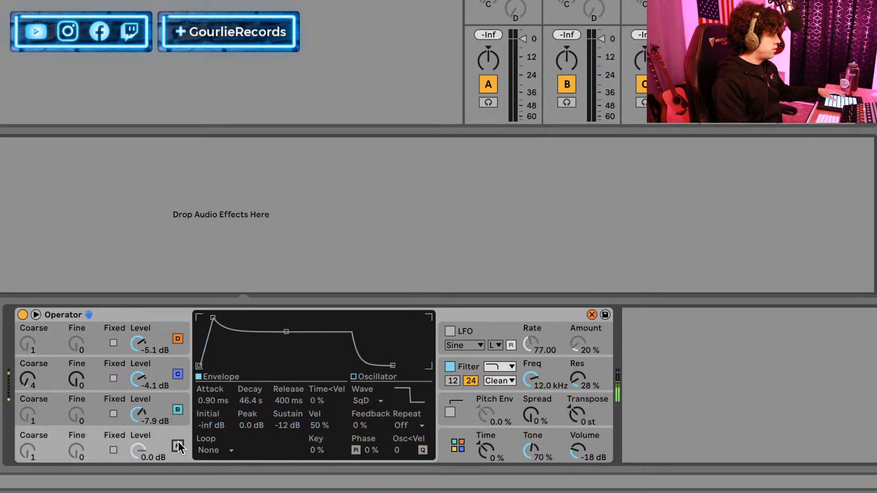
click(179, 410)
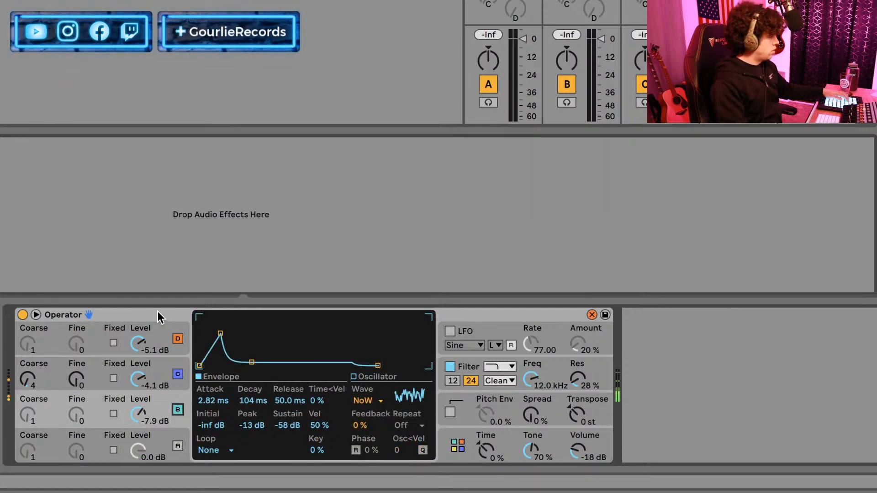
click(159, 369)
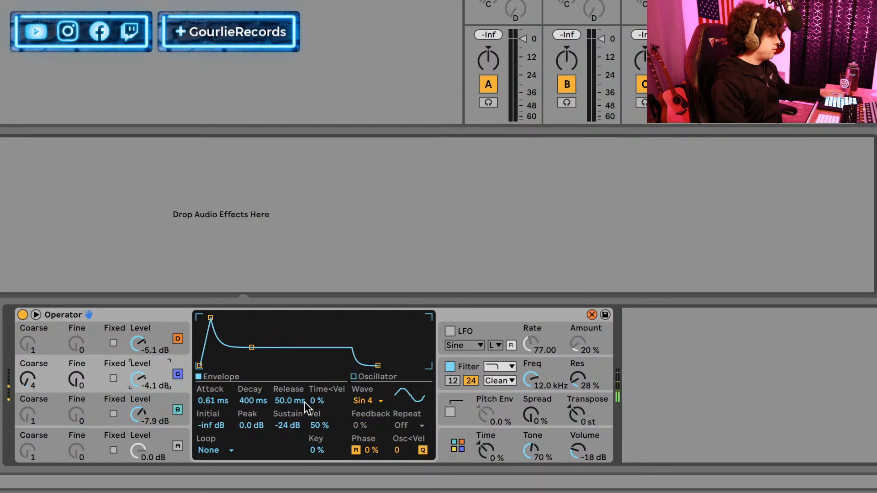
drag(295, 424, 295, 403)
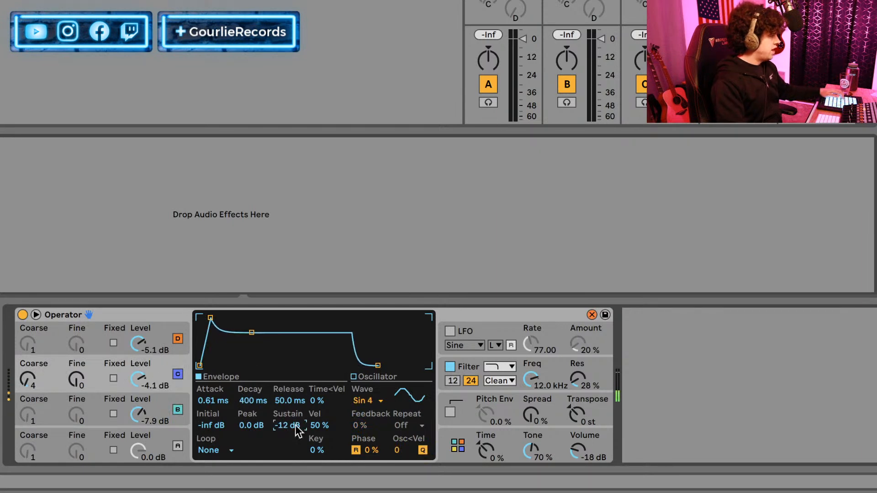
mouse_move(231, 404)
mouse_down()
mouse_move(231, 388)
mouse_move(223, 405)
mouse_up()
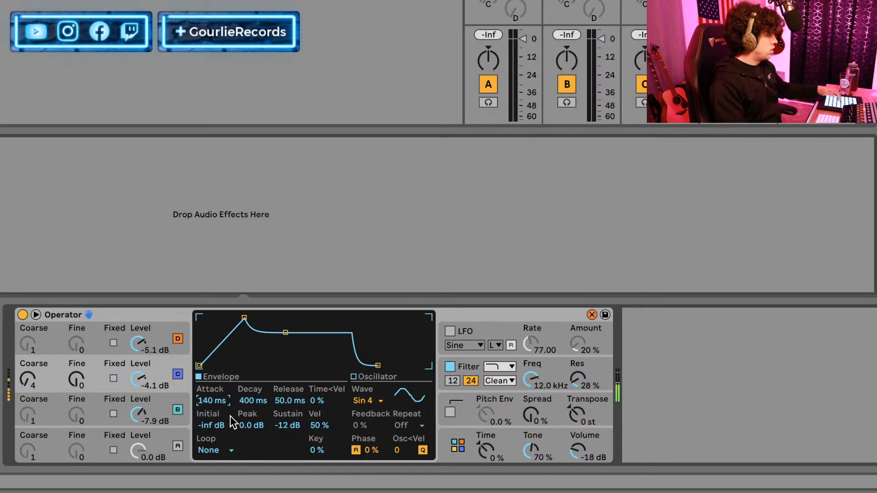
Set oscillator D's envelope to 0.56 ms attack and -7.2 dB peak, and switch oscillator A back on.
click(91, 325)
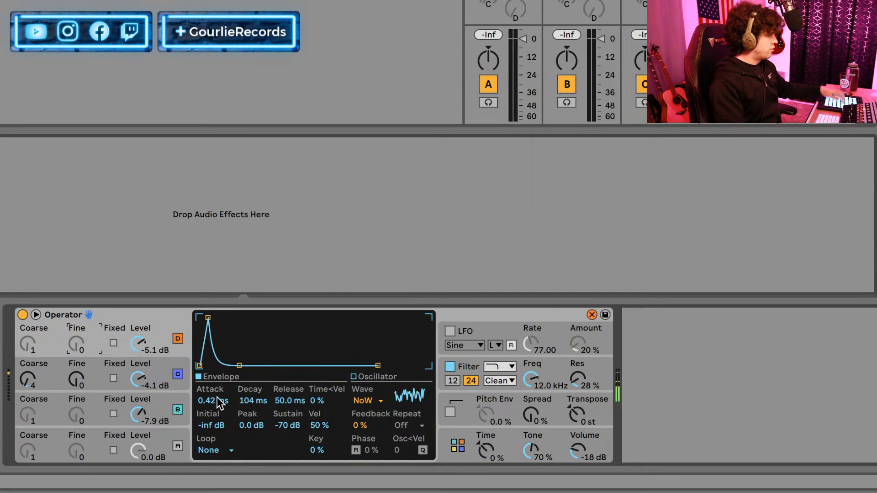
drag(220, 402, 220, 393)
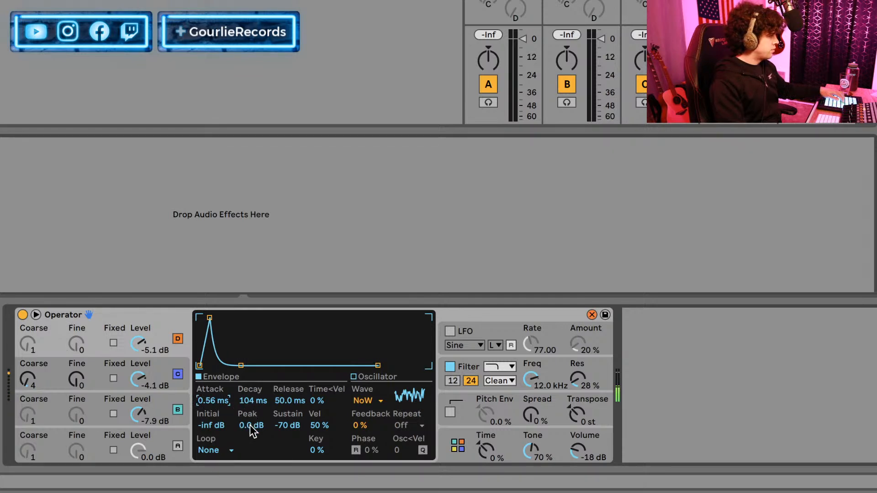
mouse_move(250, 429)
mouse_down()
mouse_move(250, 450)
mouse_move(250, 427)
mouse_up()
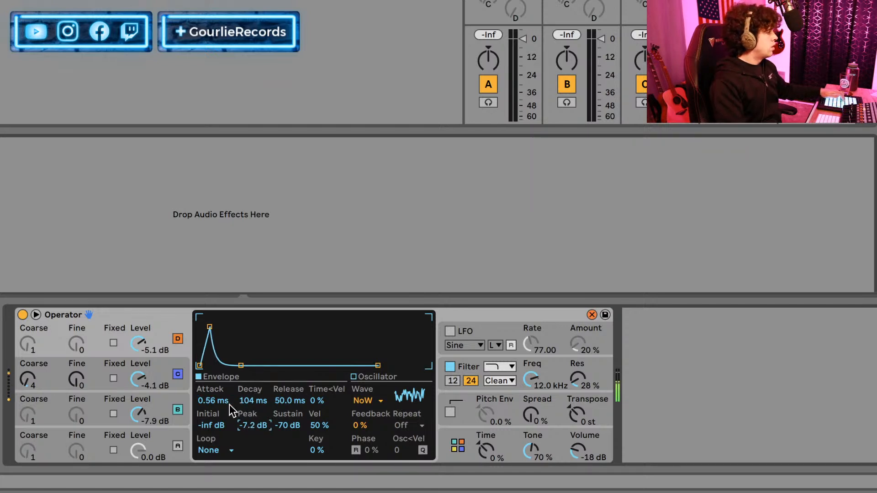
click(180, 442)
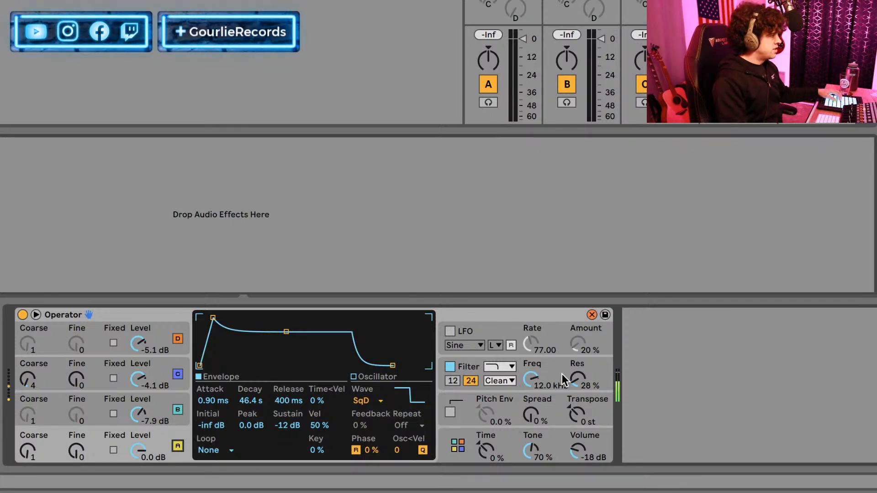
Change the filter circuit to OSR and set the filter envelope's attack to 0.74 ms.
click(474, 399)
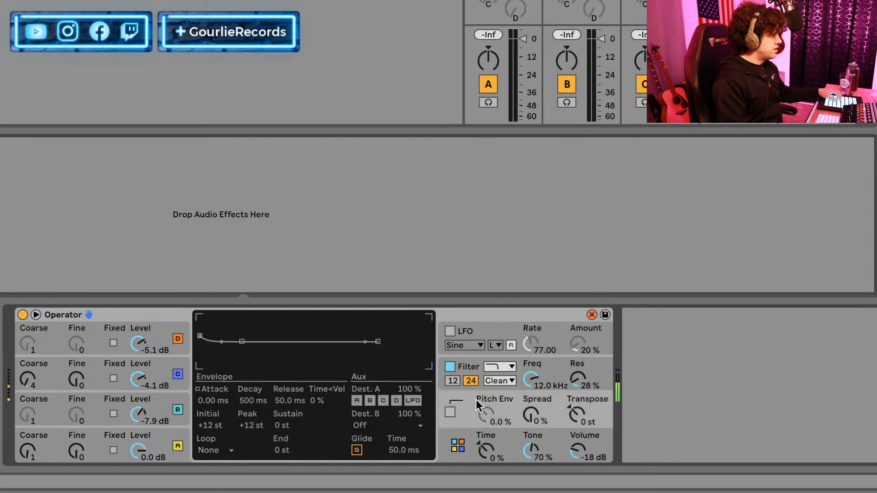
click(472, 370)
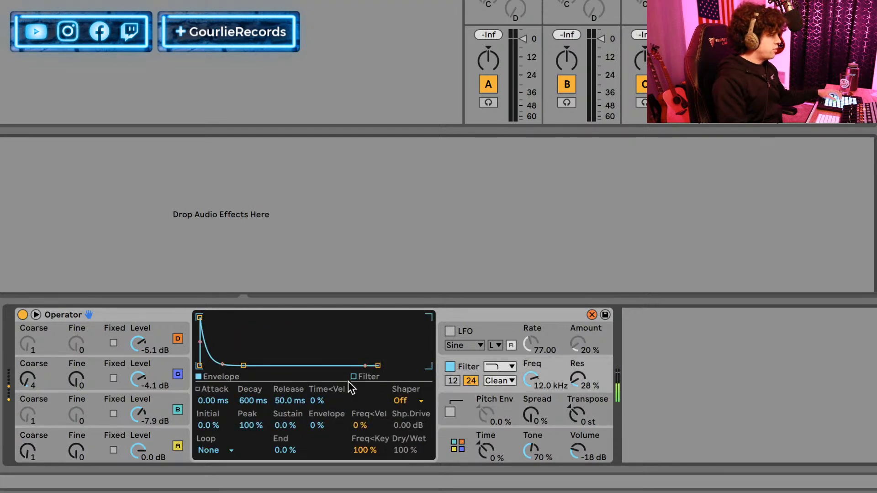
click(497, 380)
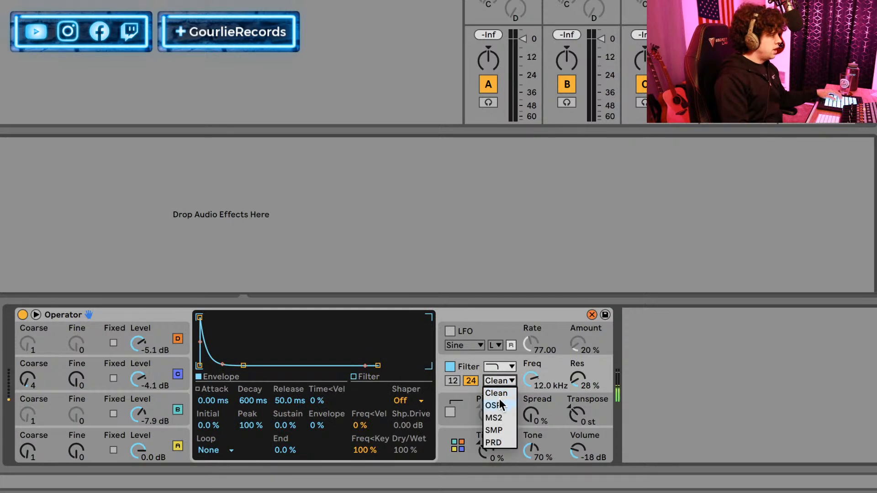
click(500, 402)
drag(215, 398, 215, 388)
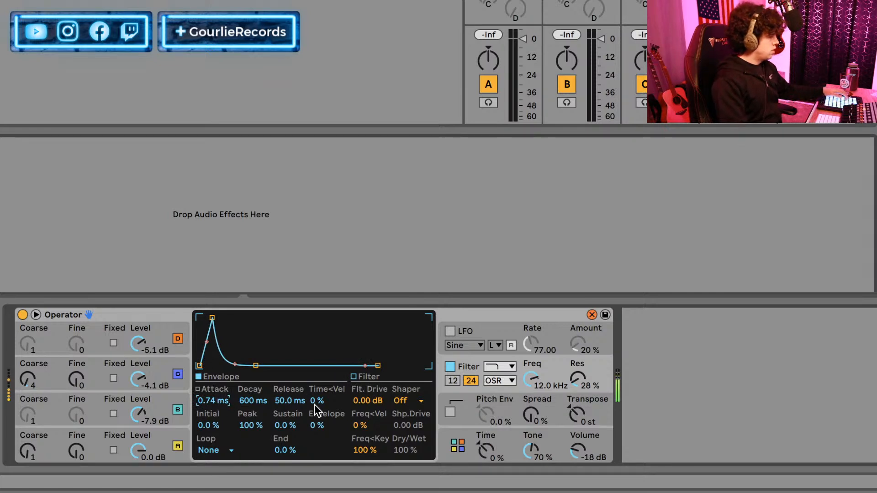
Set the filter's shaper to Hard with 11.1 dB shaper drive, and lower the overall volume to -23 dB.
click(397, 402)
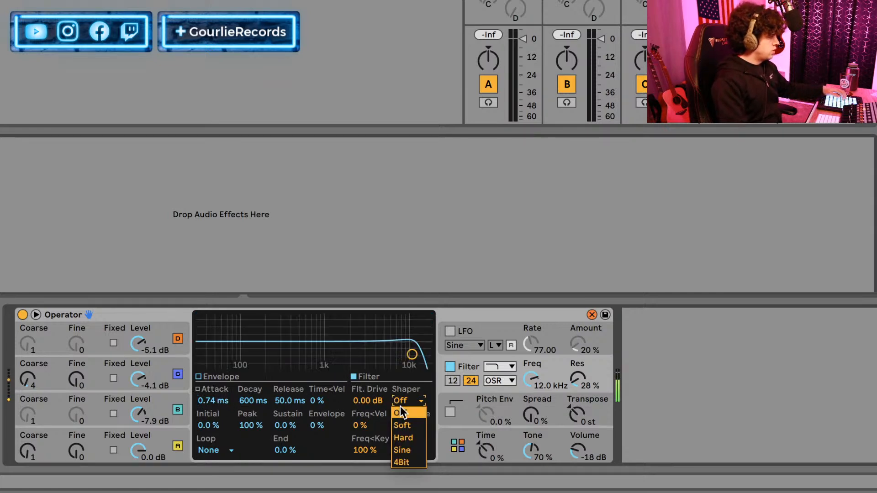
click(414, 436)
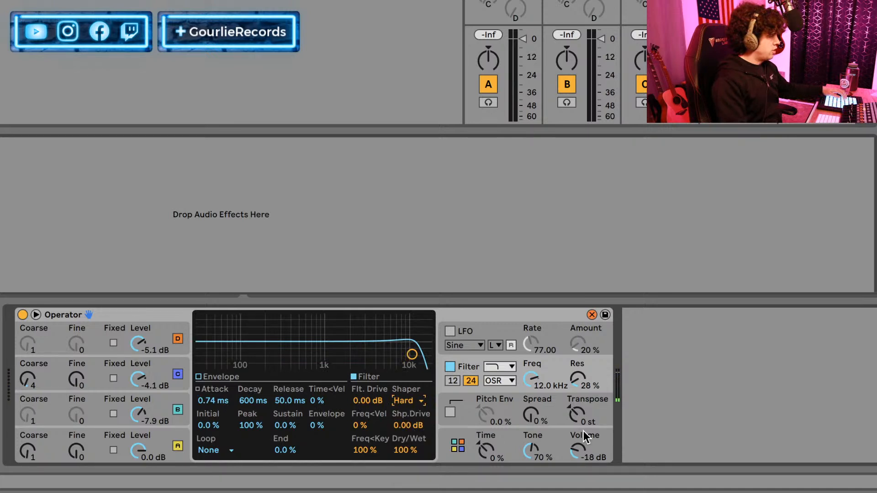
drag(578, 438, 579, 444)
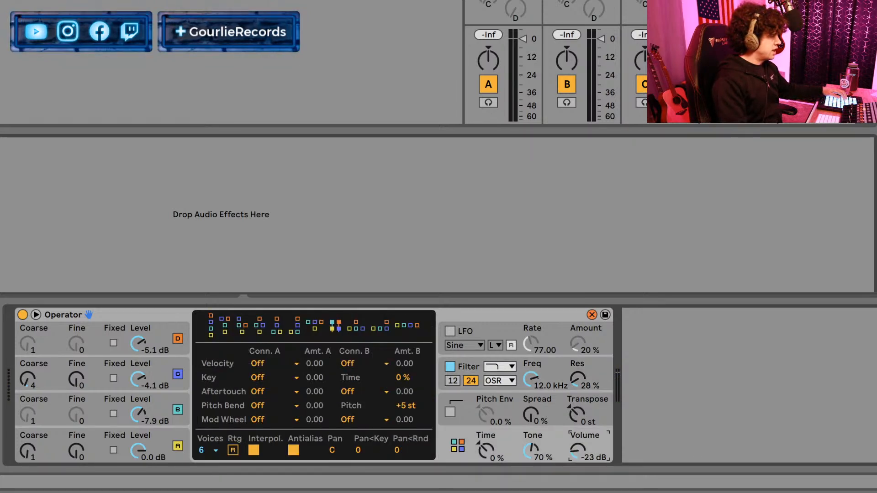
click(463, 366)
drag(408, 425, 408, 409)
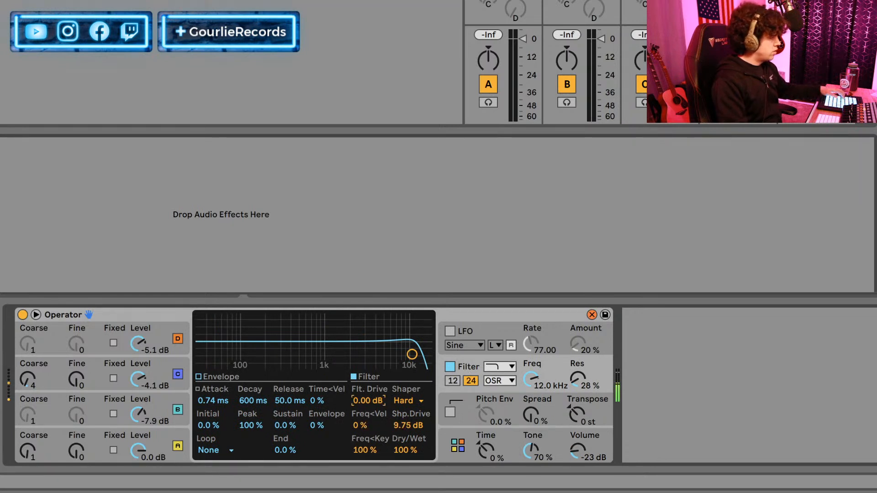
drag(408, 425, 408, 419)
Set the filter to 5.44 kHz, 48 % resonance, 24 dB drive and a 12 dB slope, and compare the sound with the filter off and on.
drag(577, 377, 531, 389)
click(451, 383)
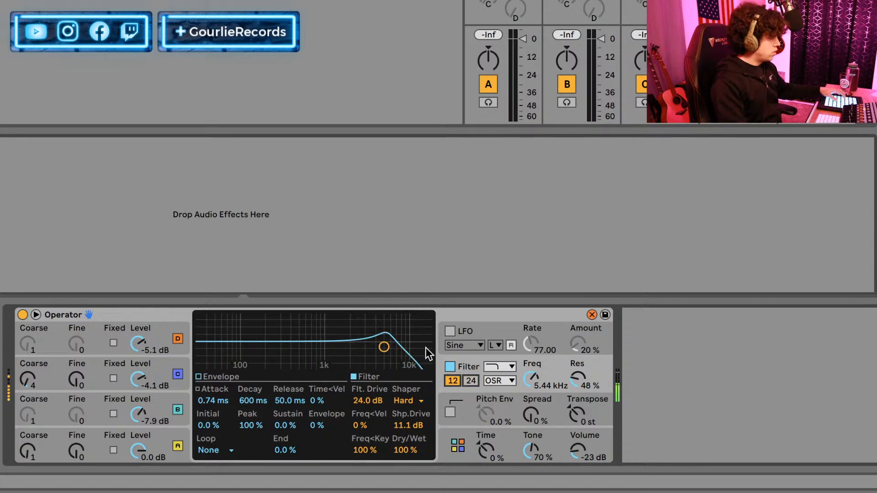
click(449, 366)
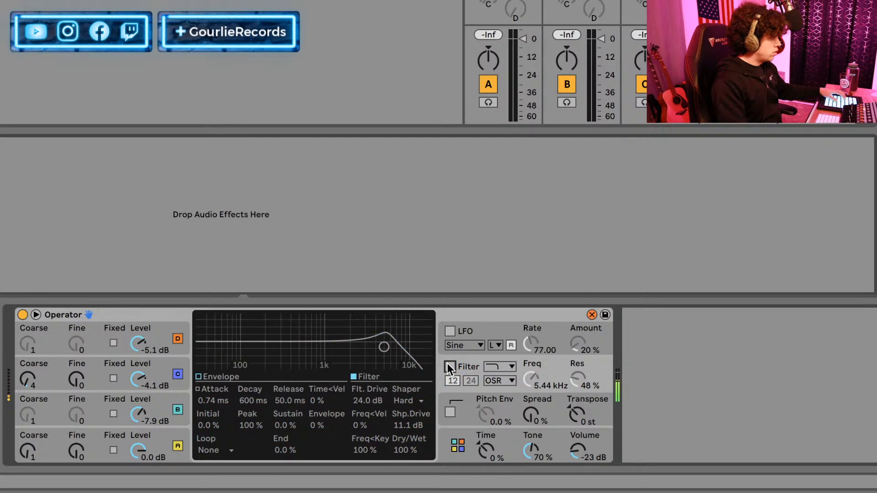
click(448, 366)
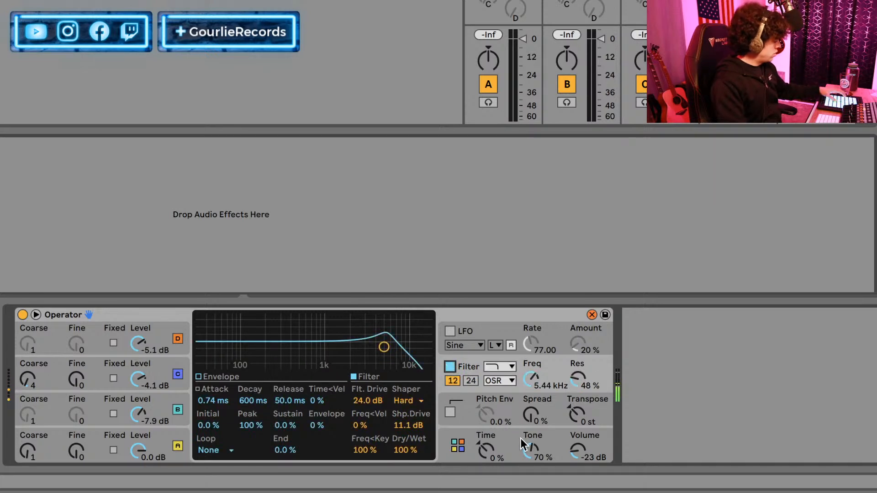
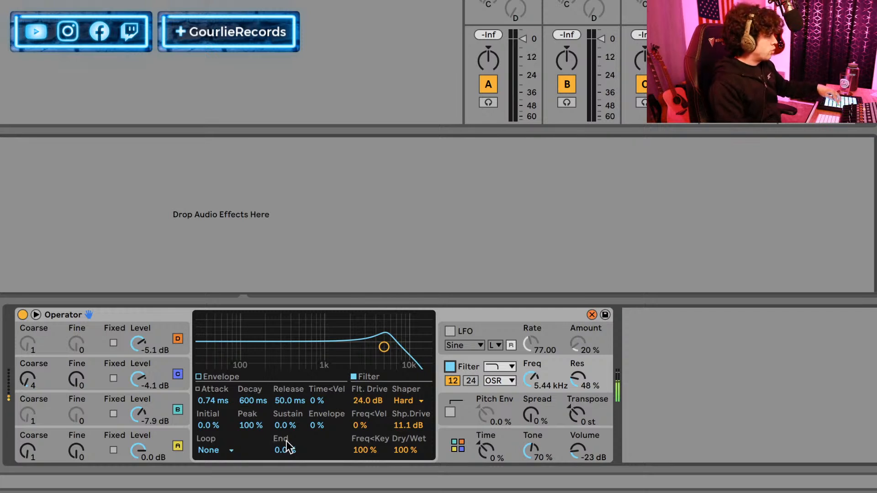
Make the Operator patch monophonic by setting the number of voices to 1.
click(445, 435)
click(203, 452)
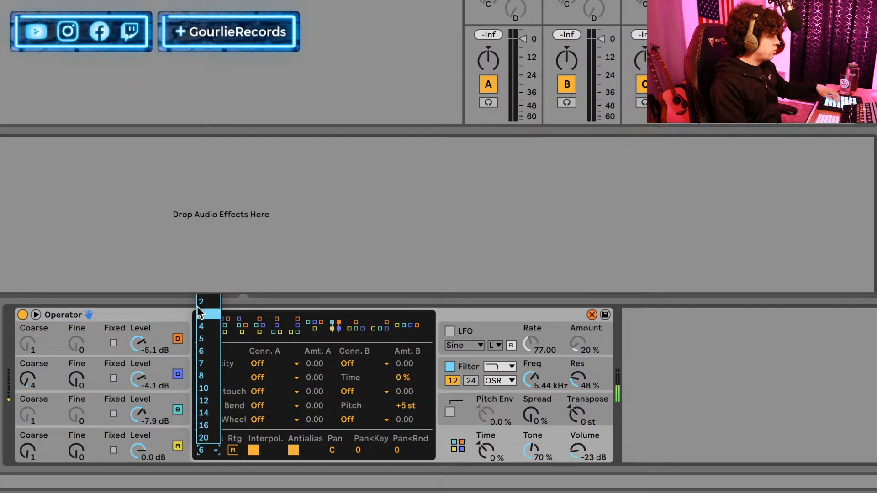
click(202, 298)
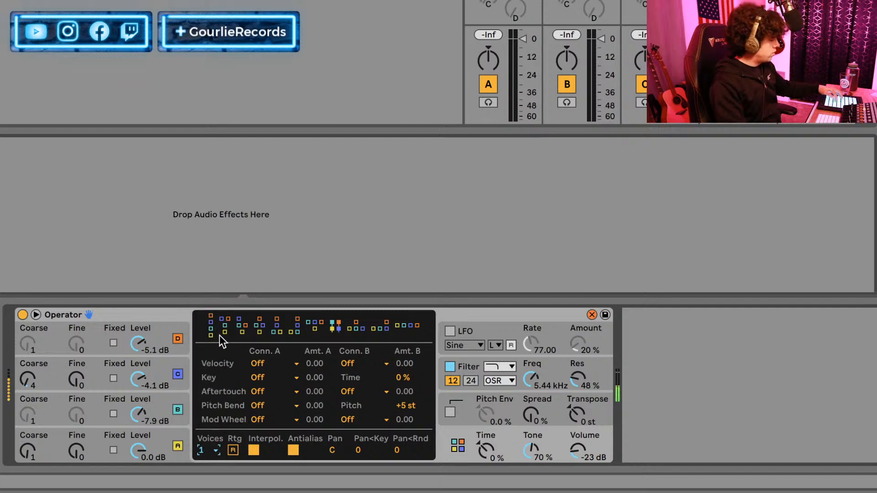
Enable glide in Operator's pitch section and set the glide time to 79.4 ms.
click(465, 415)
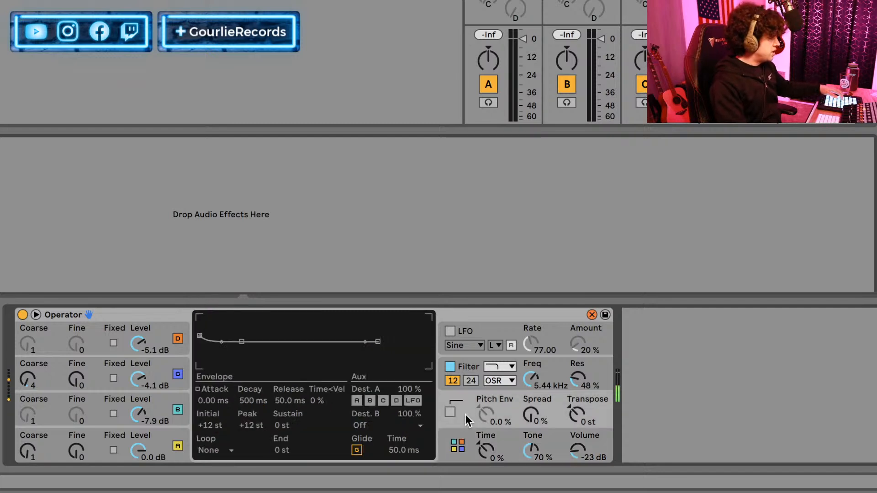
click(360, 452)
drag(404, 451, 404, 437)
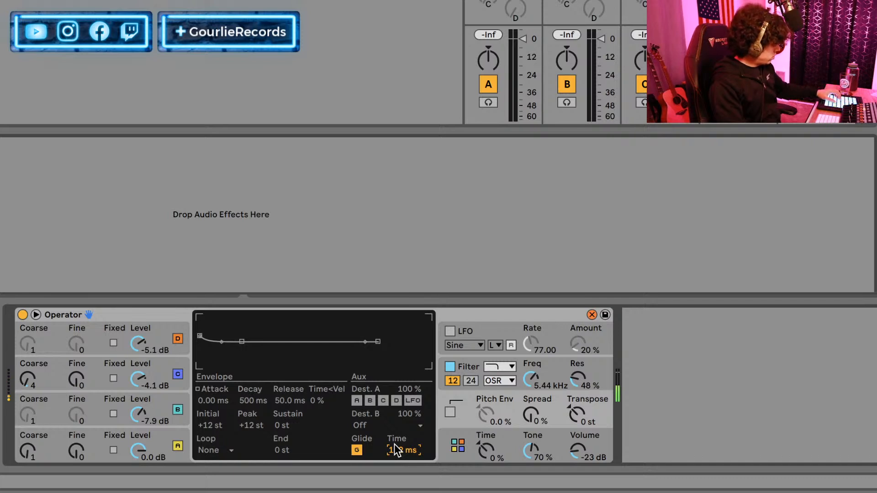
drag(395, 451, 396, 463)
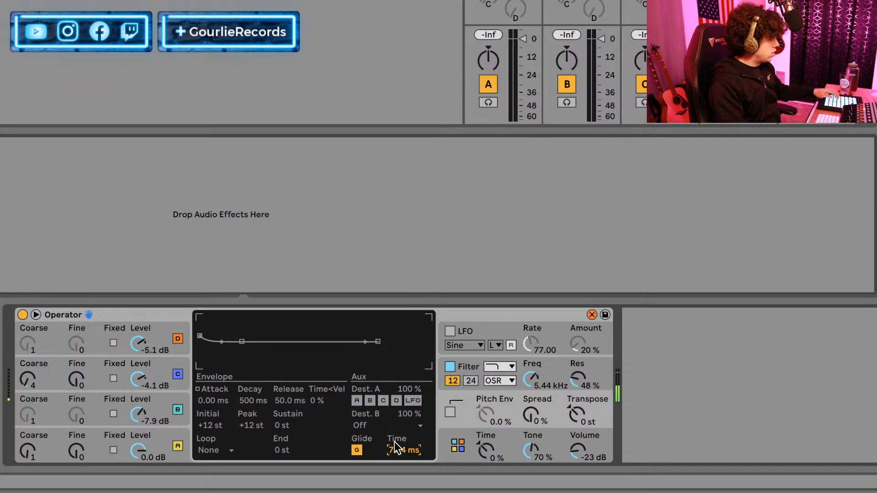
Set the decay of oscillator A's envelope to 410 ms.
click(104, 445)
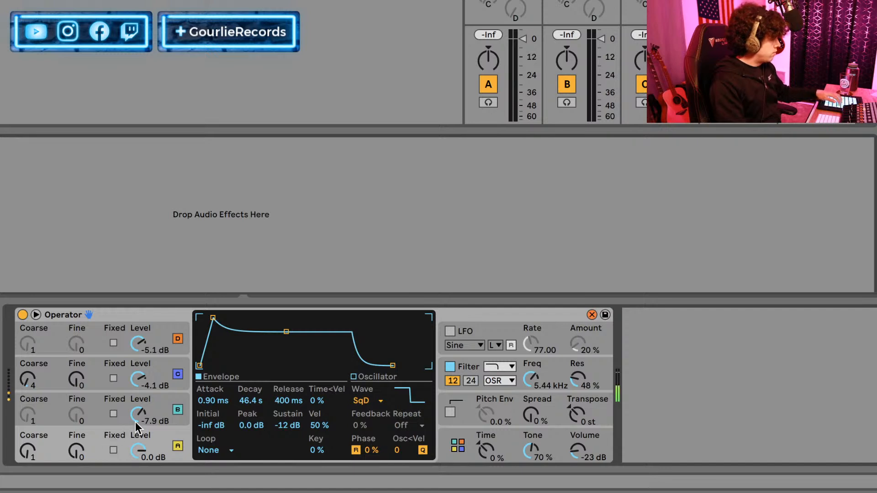
drag(239, 402, 238, 438)
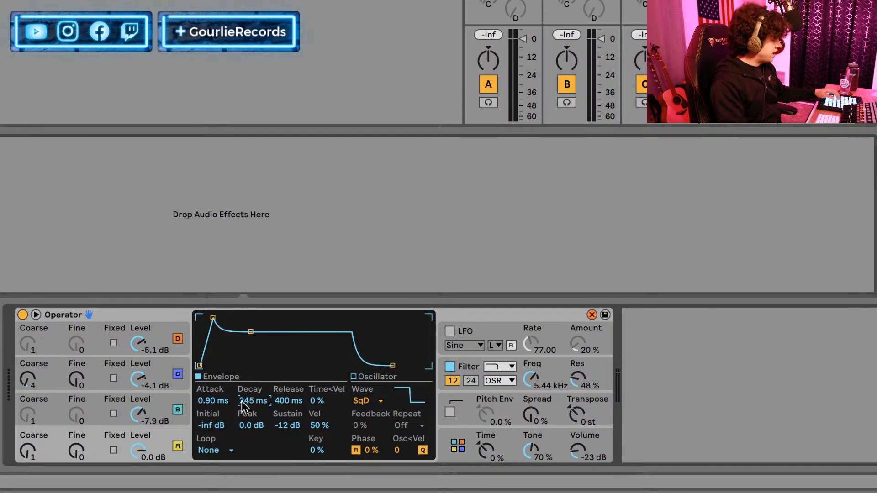
drag(242, 400, 242, 393)
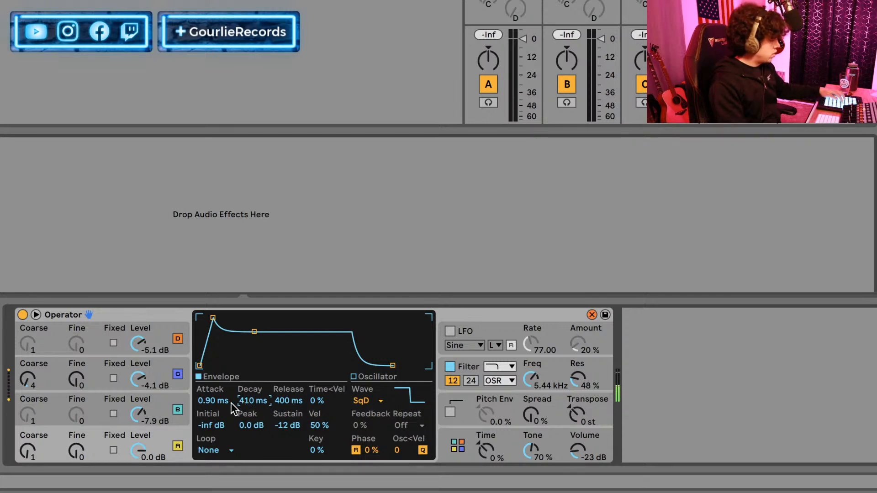
click(116, 370)
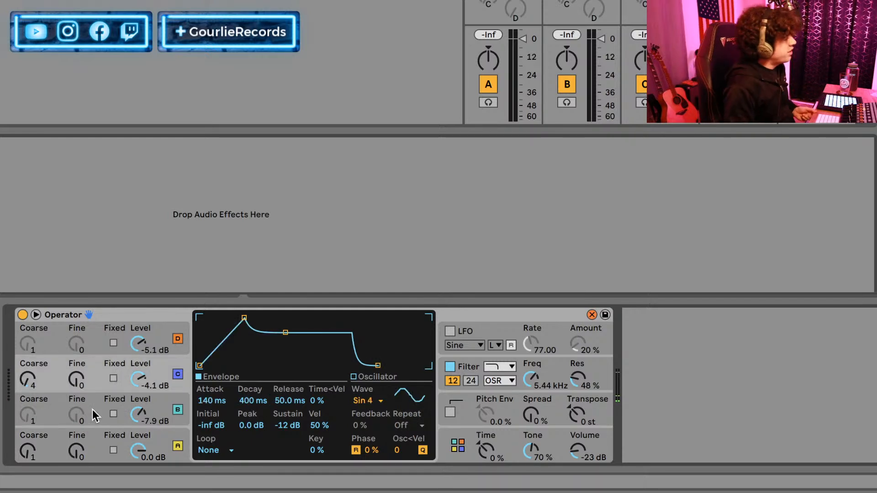
click(94, 445)
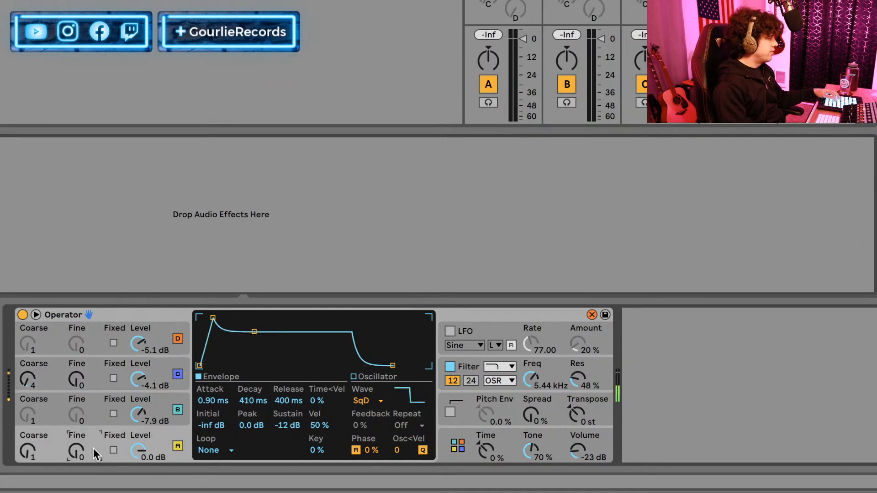
Set oscillator C to 0.0 dB level, 12.1 ms decay and 225 ms release, and compare the sound with it off and on.
click(103, 387)
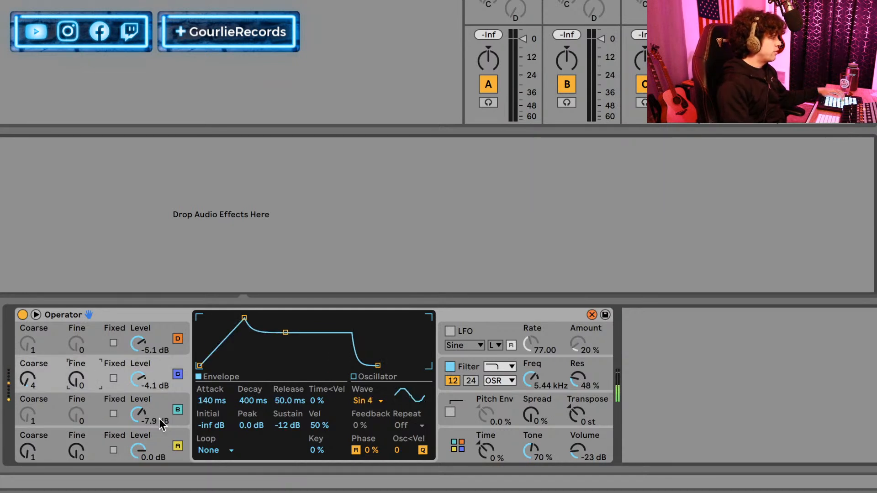
drag(139, 383, 137, 382)
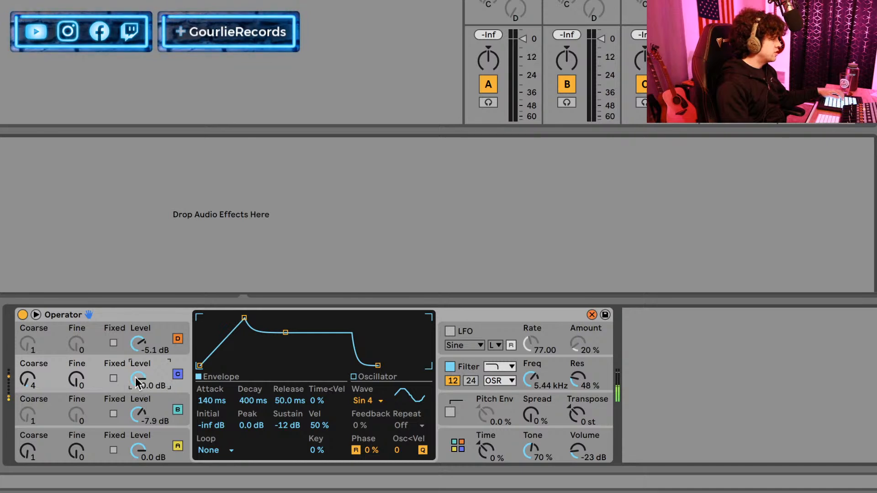
drag(246, 405, 253, 457)
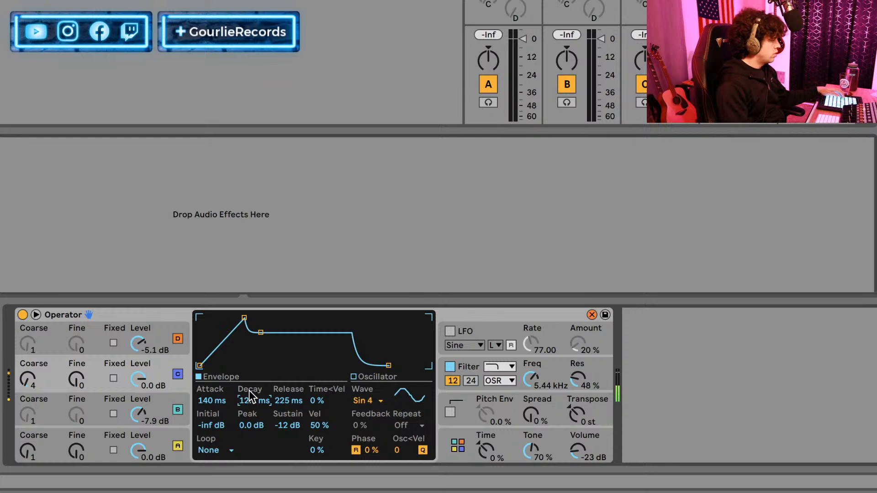
click(178, 376)
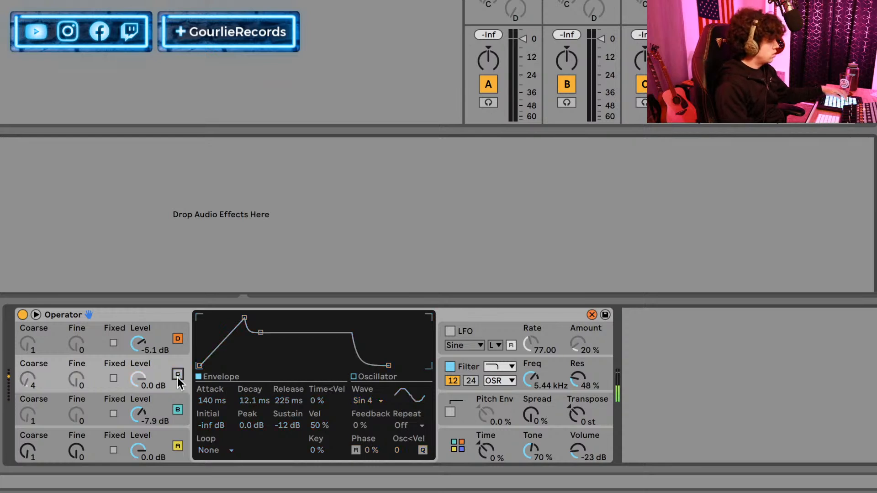
click(178, 376)
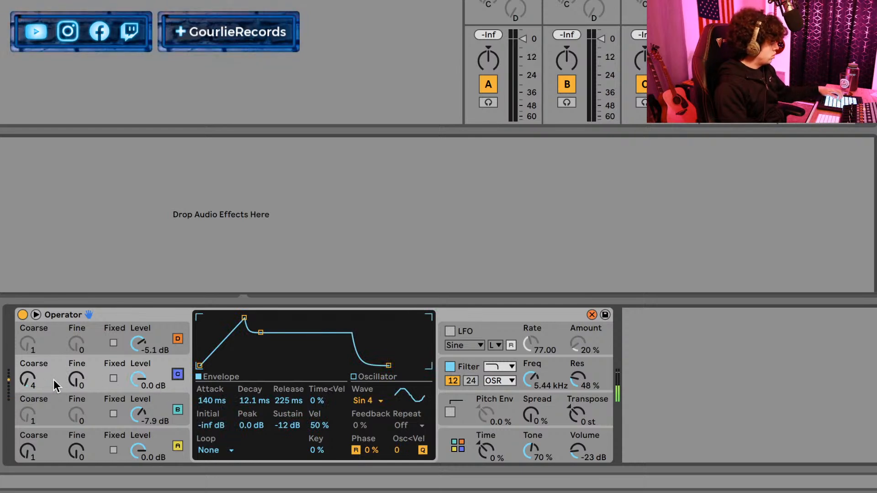
Set oscillator C's coarse tuning to 1 and Operator's spread to 27 %.
drag(30, 380, 30, 372)
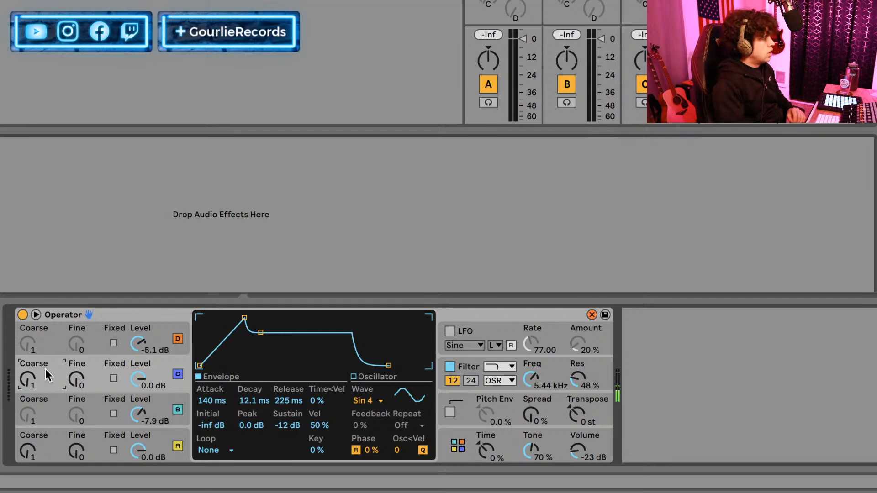
drag(534, 407, 533, 392)
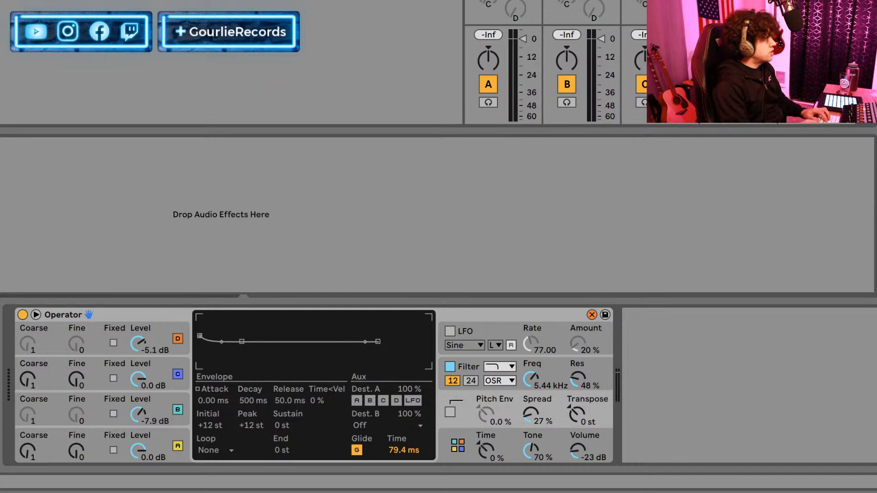
Add an Amp effect after Operator and choose the Lead amp model.
key(q)
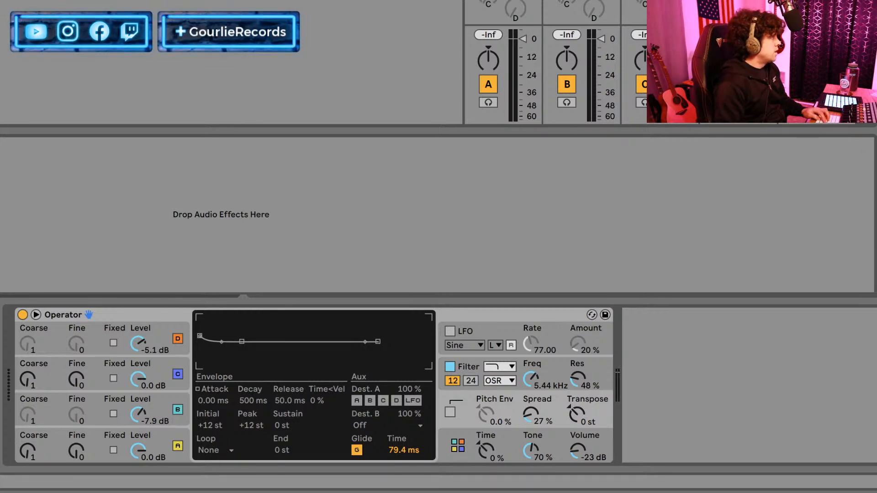
key(Return)
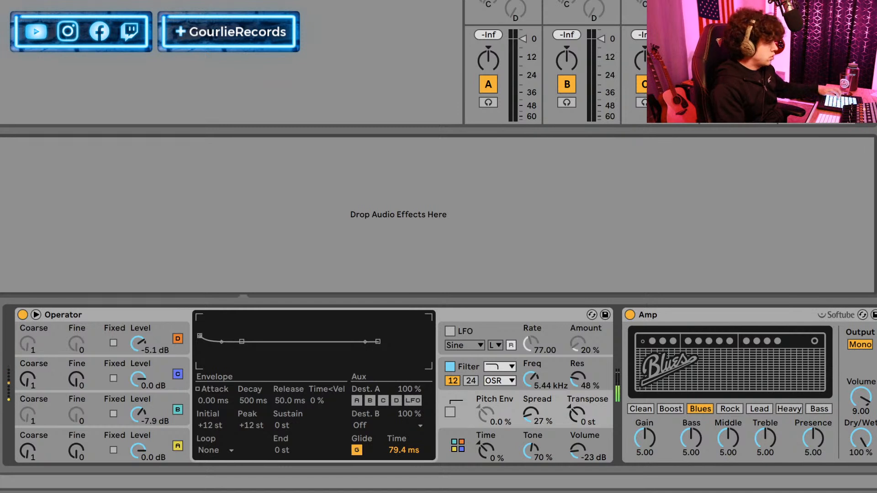
click(762, 410)
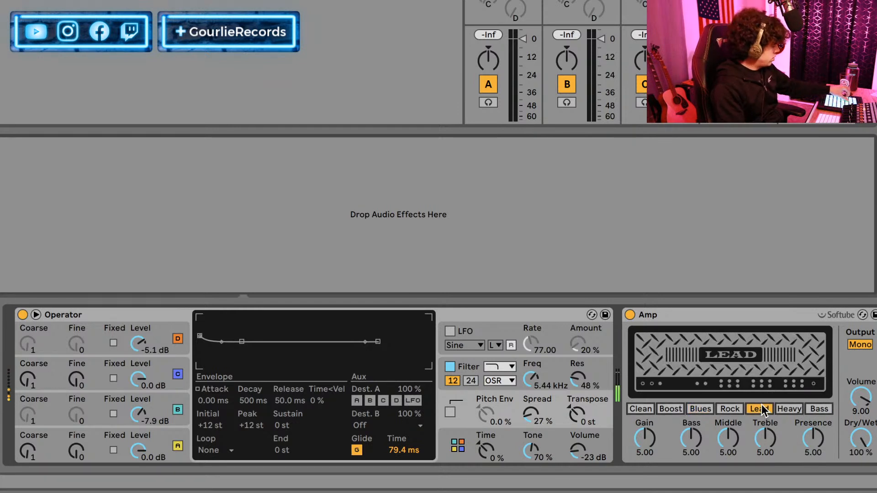
Set the Amp to 71.4 % dry/wet, gain 7.06, bass 6.35, middle 5.56 and treble 5.56.
drag(861, 439, 861, 458)
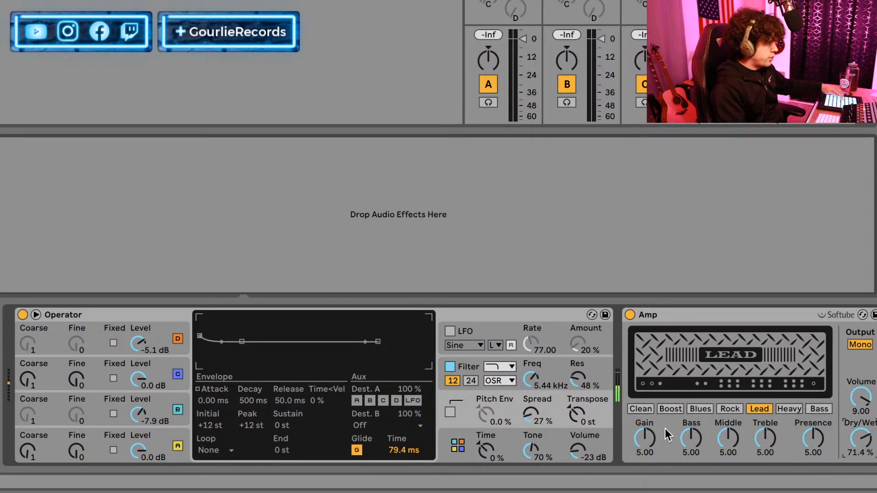
click(638, 433)
drag(640, 437, 757, 434)
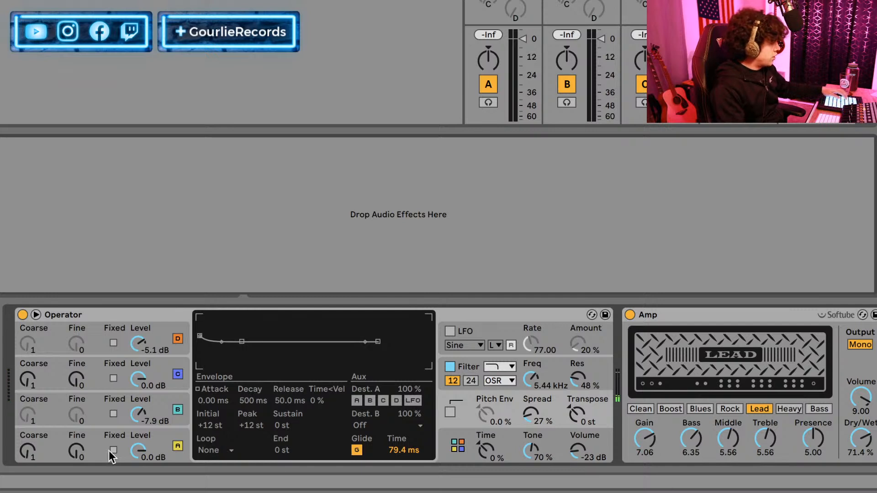
Set the envelope release to 749 ms on oscillator A and 376 ms on oscillator C, and compare the sound with the Amp off and on.
click(76, 440)
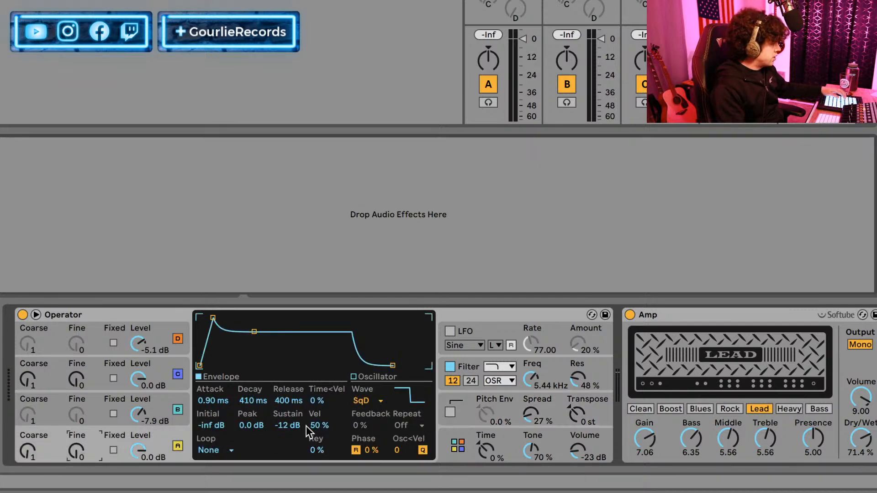
mouse_move(280, 406)
mouse_down()
mouse_move(280, 388)
mouse_move(280, 396)
mouse_up()
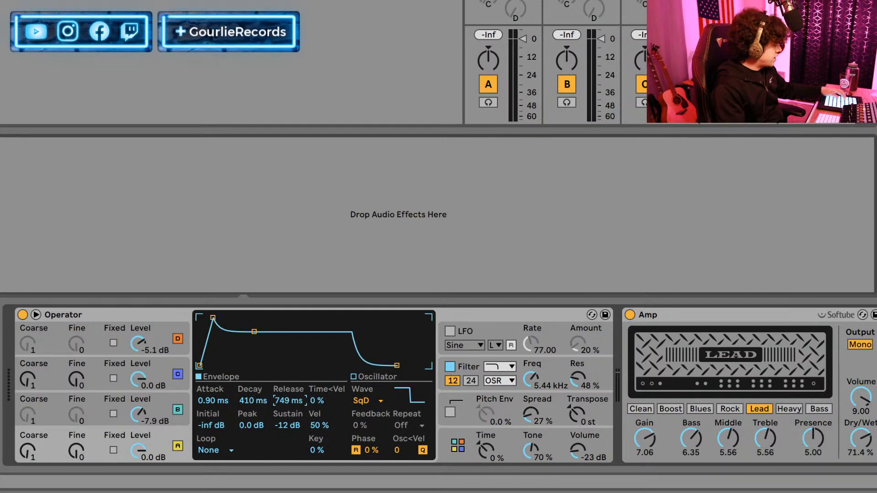
click(160, 371)
mouse_move(281, 401)
mouse_down()
mouse_move(281, 393)
mouse_move(279, 404)
mouse_up()
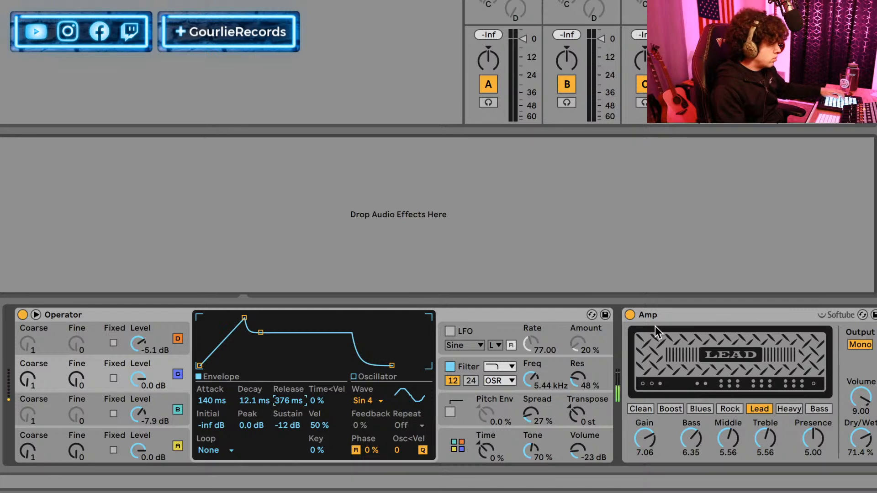
click(629, 318)
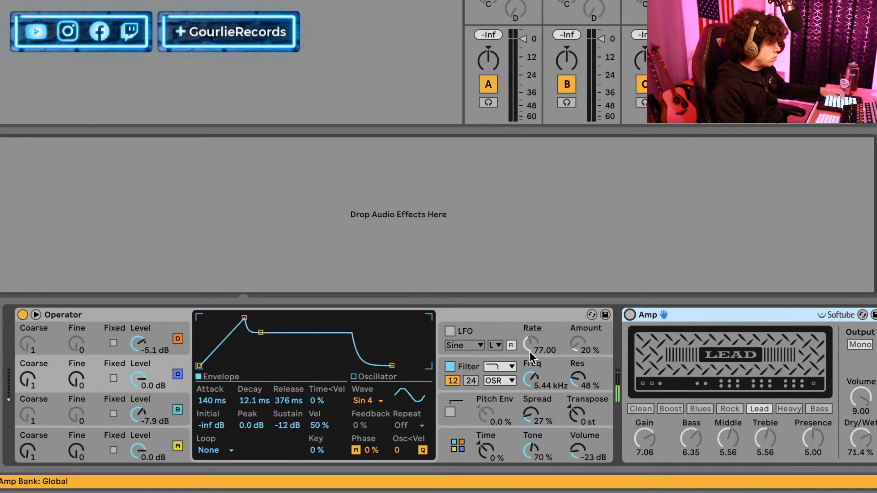
click(631, 316)
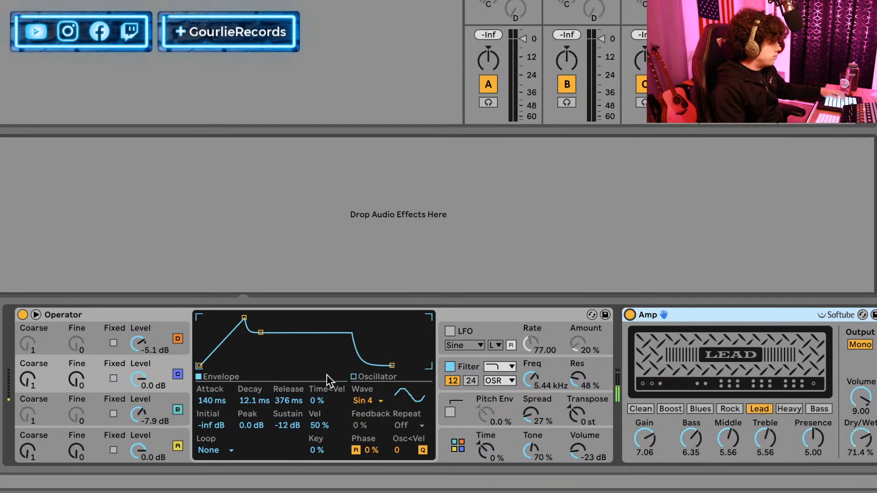
Lower the sustain of oscillator C's envelope to -16 dB.
click(159, 338)
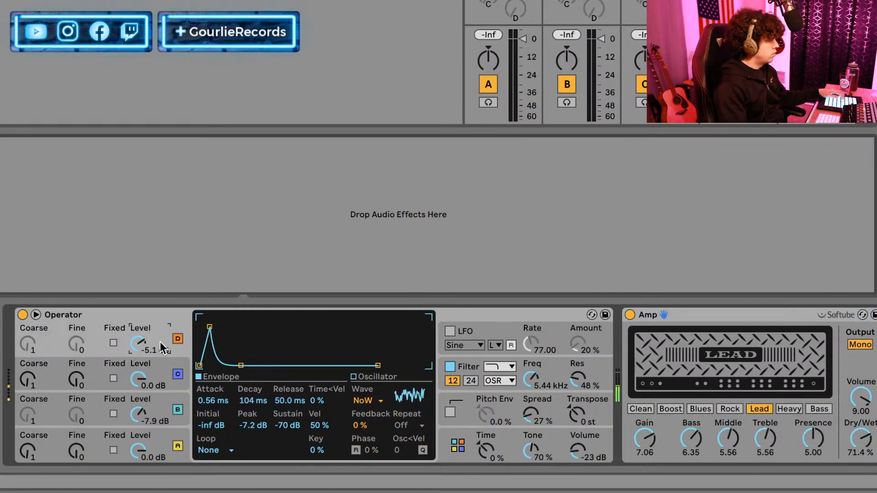
click(159, 381)
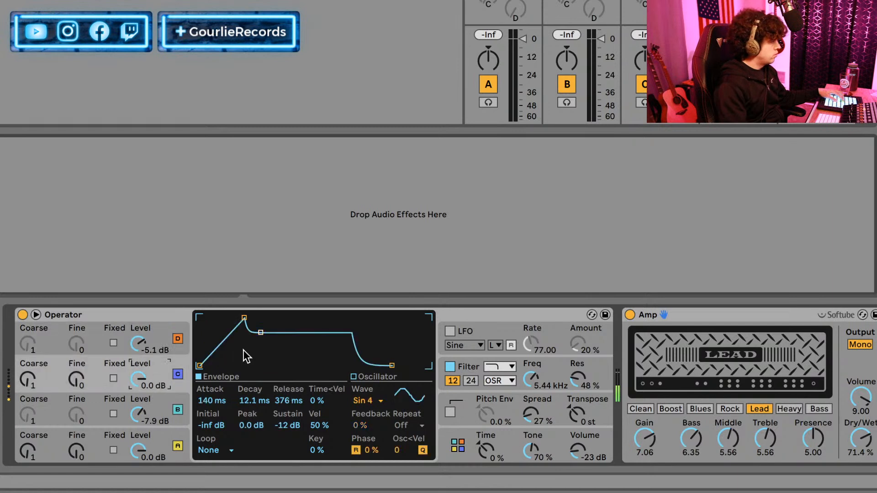
drag(299, 429, 299, 444)
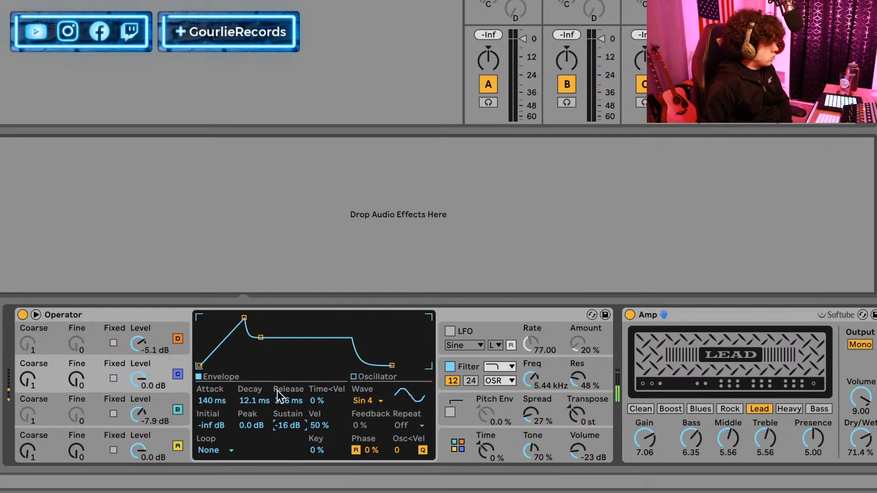
Review the oscillator A, oscillator B and filter settings, and set oscillator C's envelope decay to 245 ms.
click(158, 430)
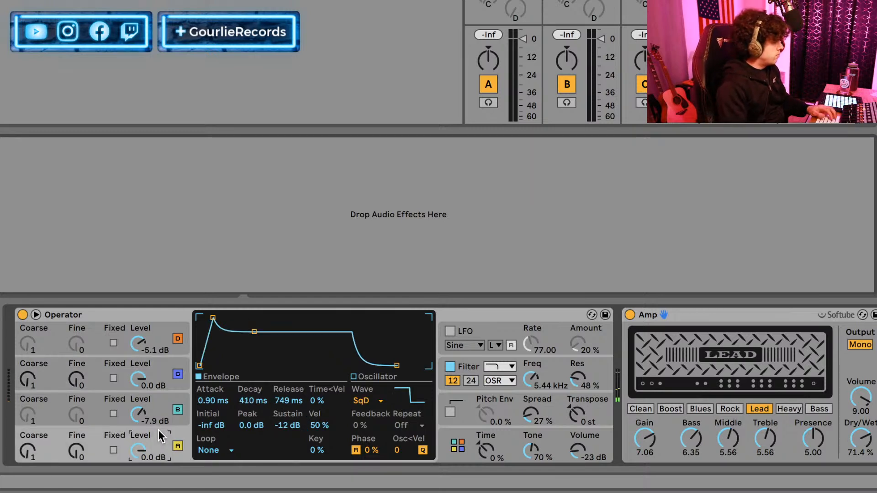
click(158, 411)
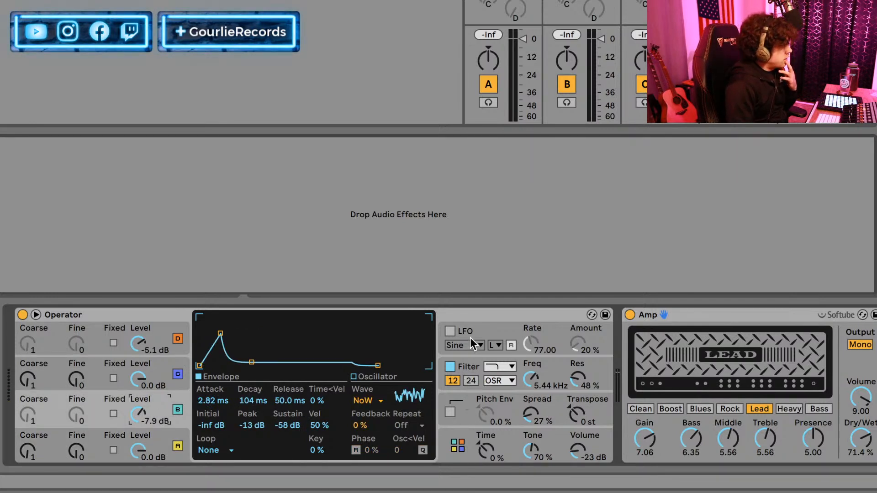
click(471, 365)
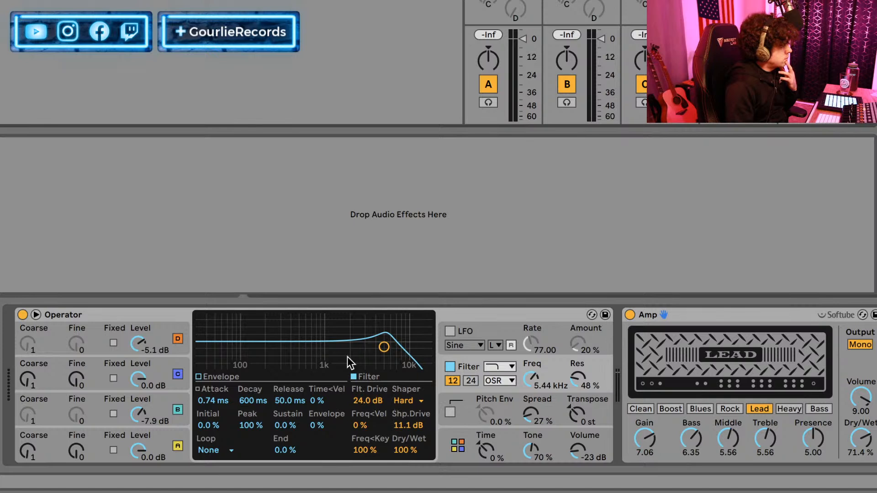
click(103, 367)
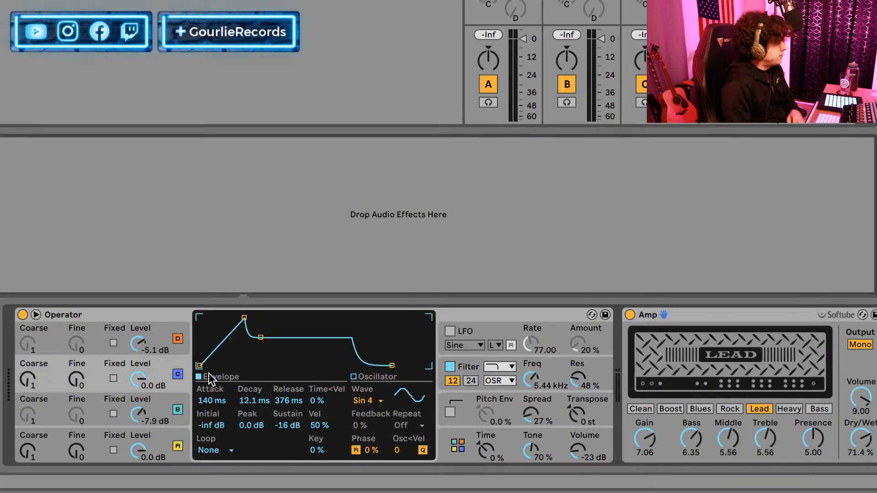
drag(259, 398, 258, 379)
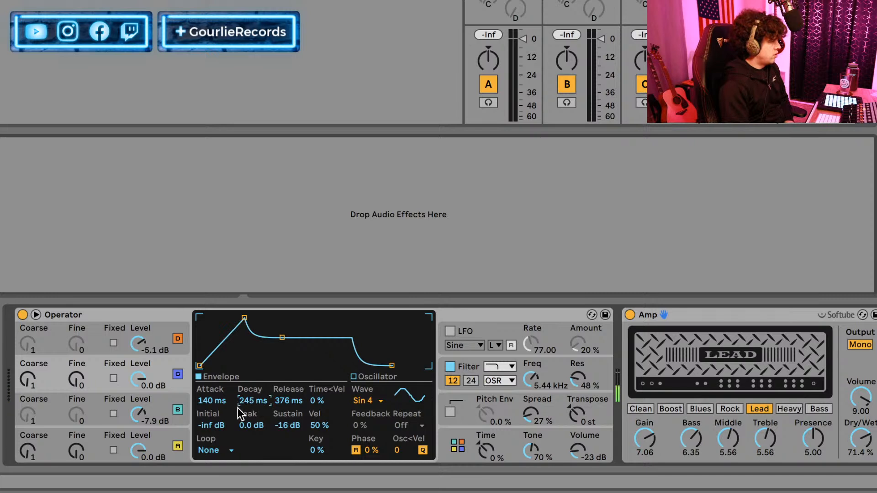
Try shorter envelope releases of 4.70 ms on oscillator C and 7.22 ms on oscillator A.
drag(278, 405, 278, 438)
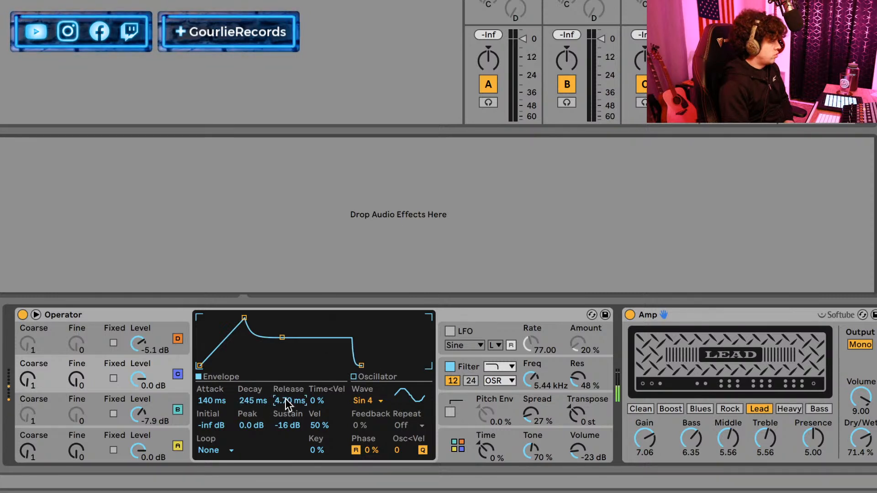
click(164, 436)
drag(282, 401, 282, 446)
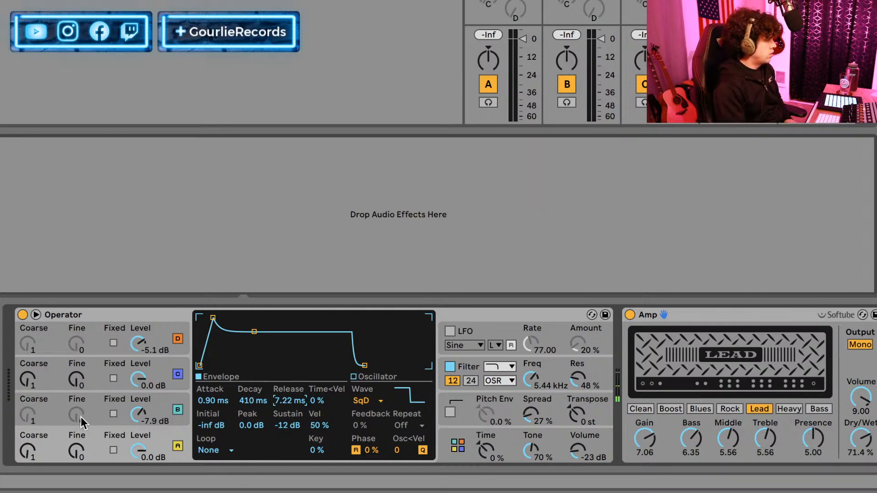
Lower oscillator B's envelope sustain to -inf dB, and set the release to 61.9 ms on oscillator A and 73.5 ms on oscillator C.
click(93, 412)
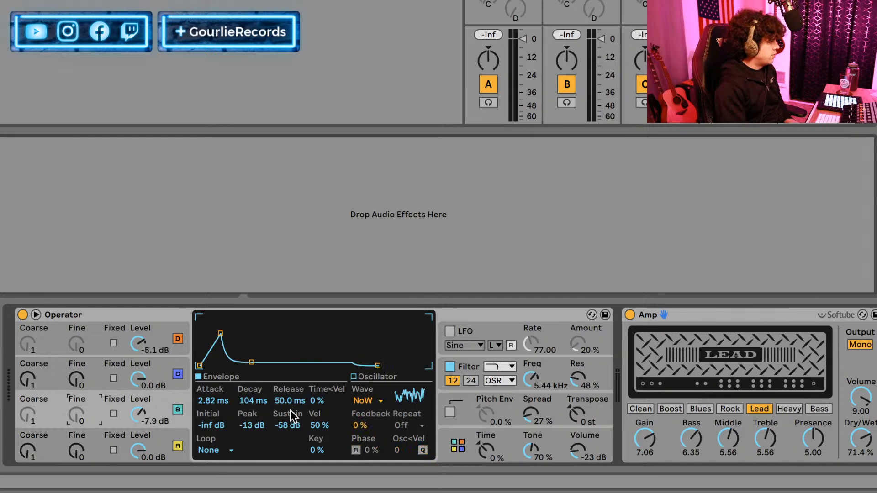
drag(292, 431, 293, 453)
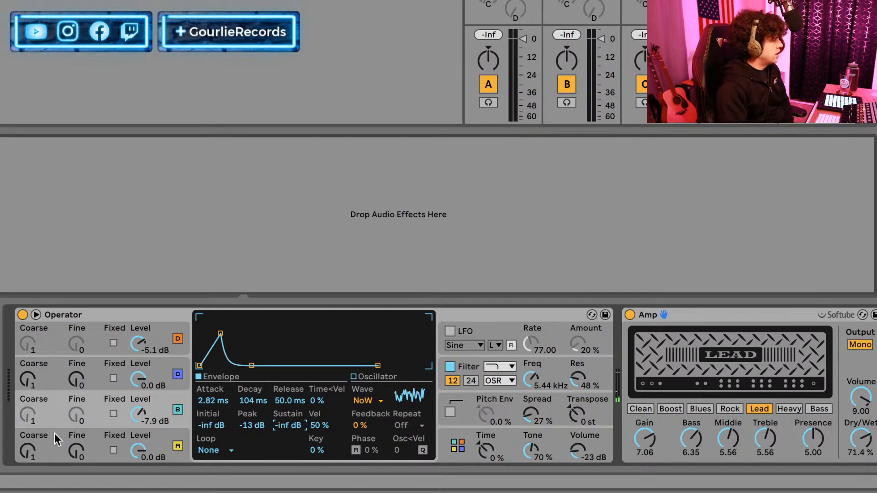
click(73, 434)
drag(288, 405, 283, 381)
click(144, 366)
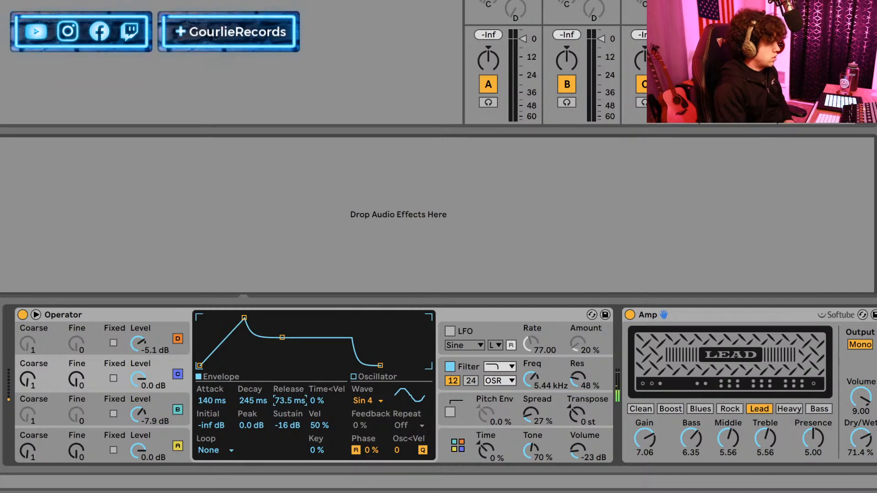
Raise Operator's volume to -21 dB while comparing the sound with the Amp off and on, and set the Amp's presence to 7.62.
click(630, 315)
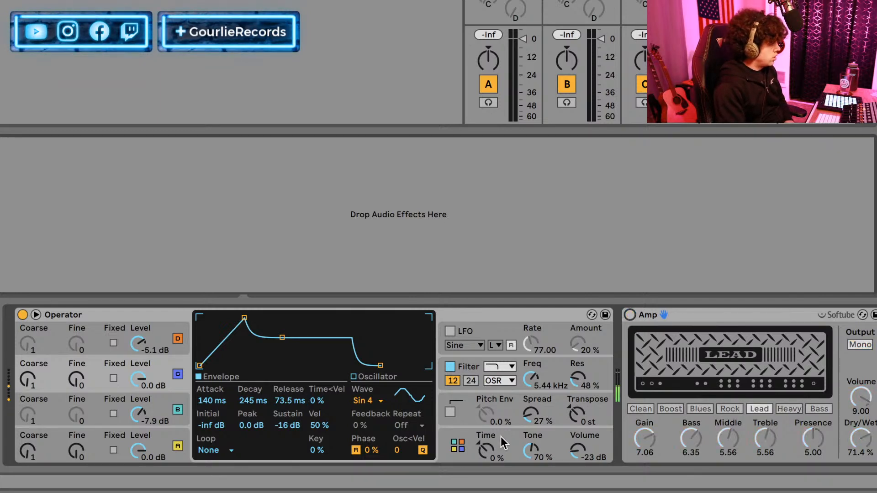
drag(583, 446, 584, 477)
click(629, 315)
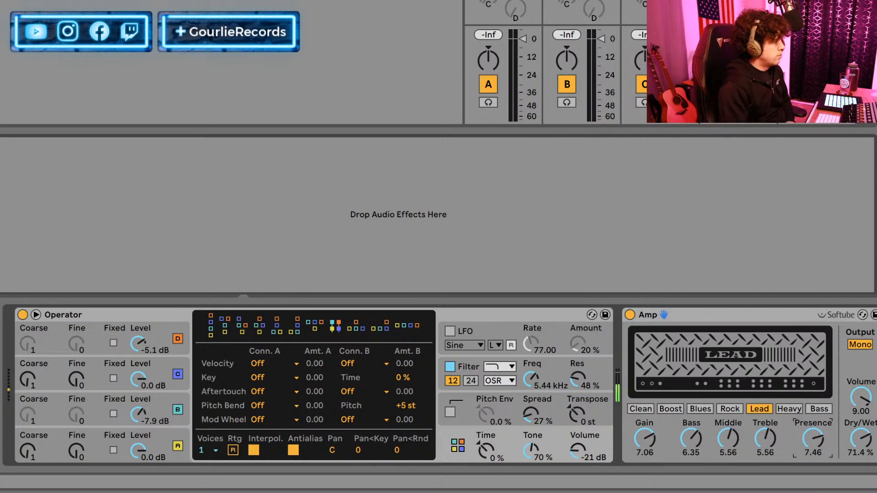
Try the Blues and Boost amp models, lower the Amp's volume to 7.38, and switch to the Clean model.
click(699, 410)
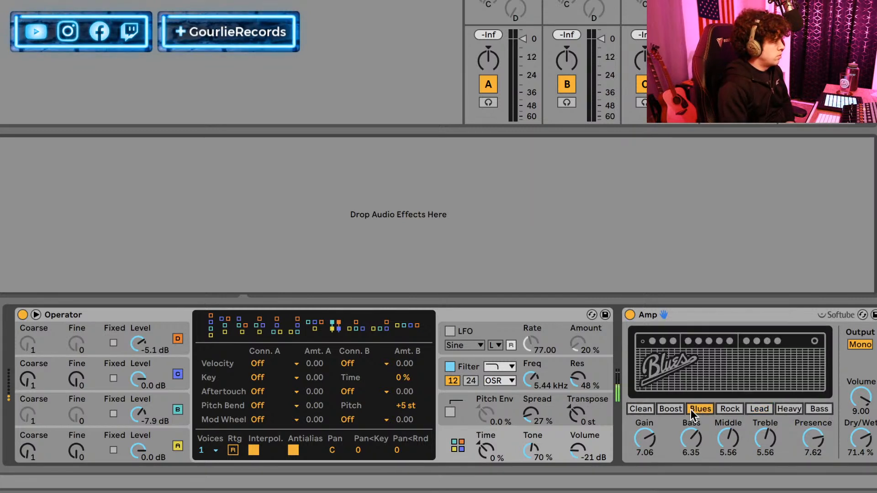
click(671, 409)
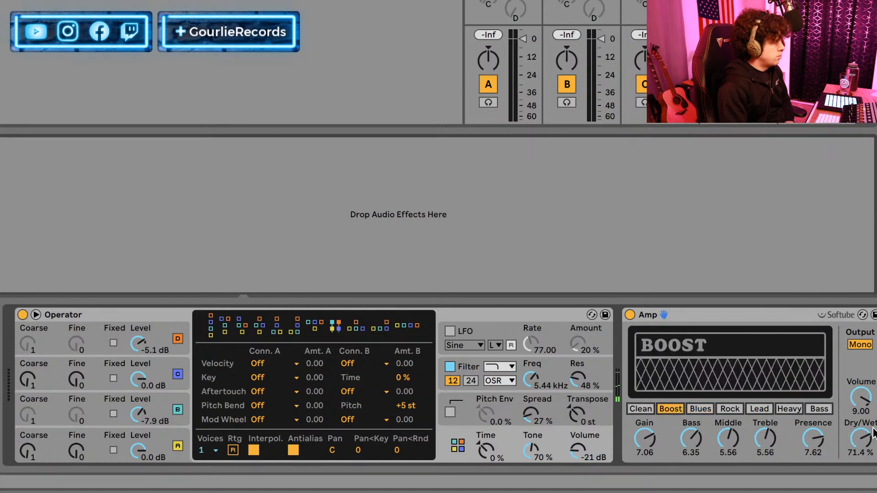
drag(861, 396, 865, 402)
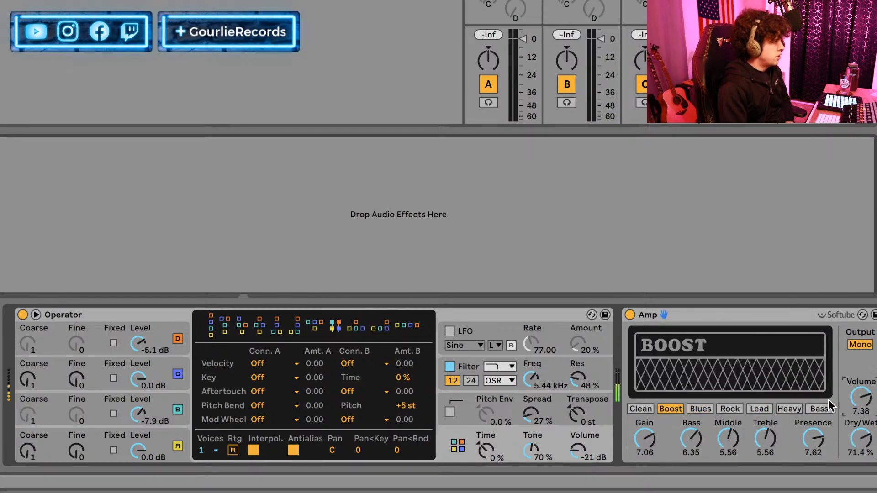
click(642, 409)
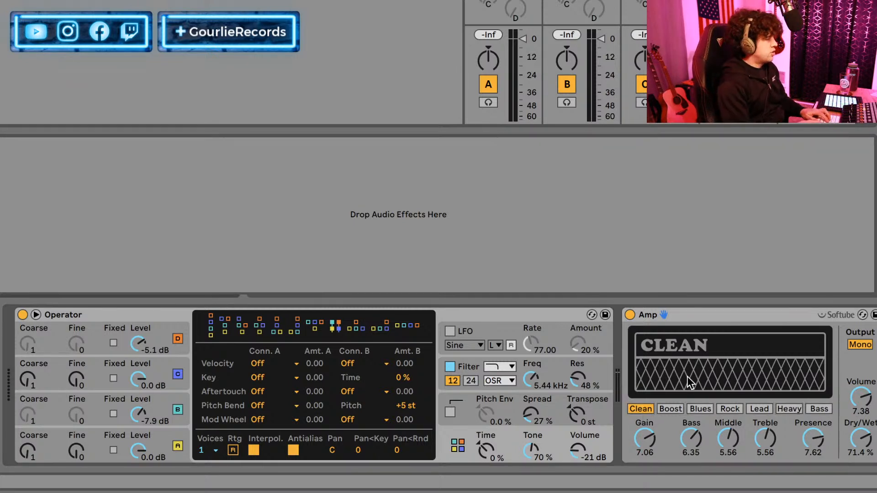
Add an Auto Filter after the Amp and set its low-pass to 2.42 kHz with 43 % resonance.
key(ctrl+z)
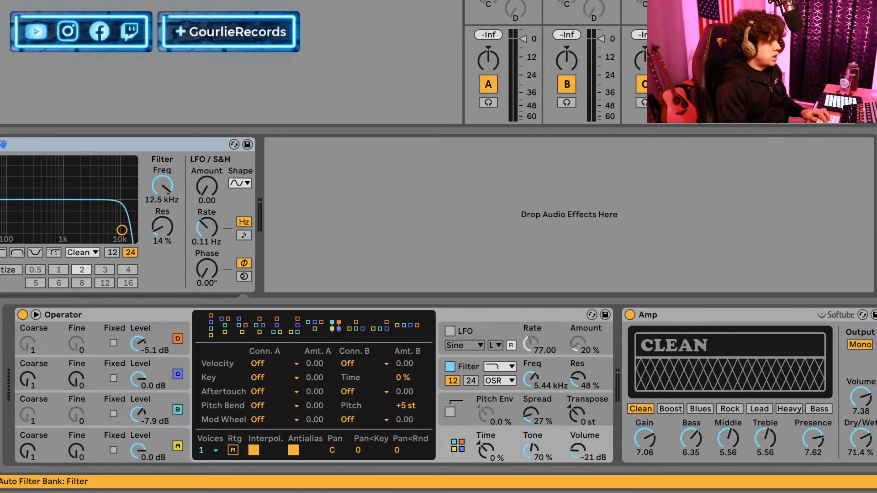
drag(114, 223, 92, 206)
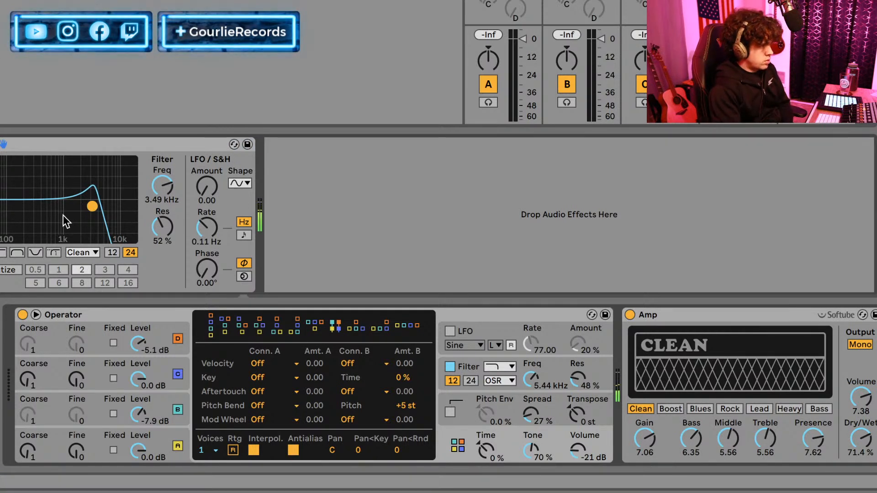
mouse_move(170, 232)
mouse_down()
mouse_move(170, 250)
mouse_move(170, 241)
mouse_up()
drag(167, 191, 147, 191)
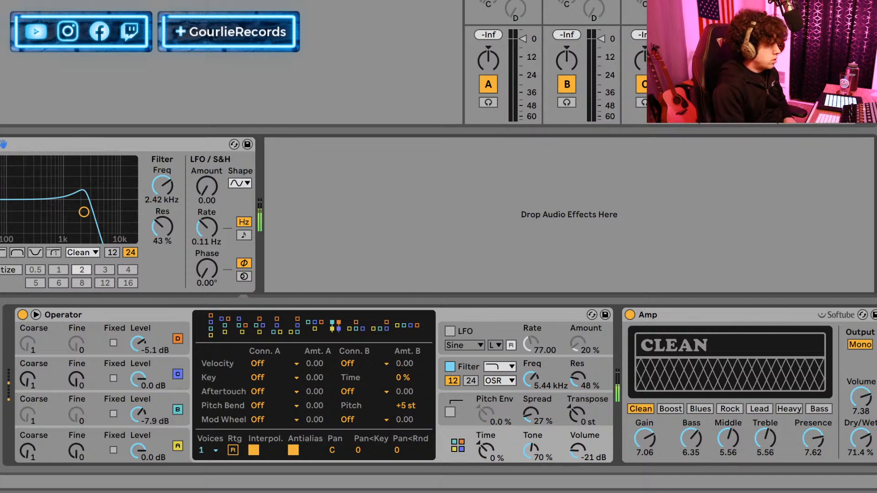
Add an Overdrive with its drive at 99 % and place it between Operator and the Amp.
key(Delete)
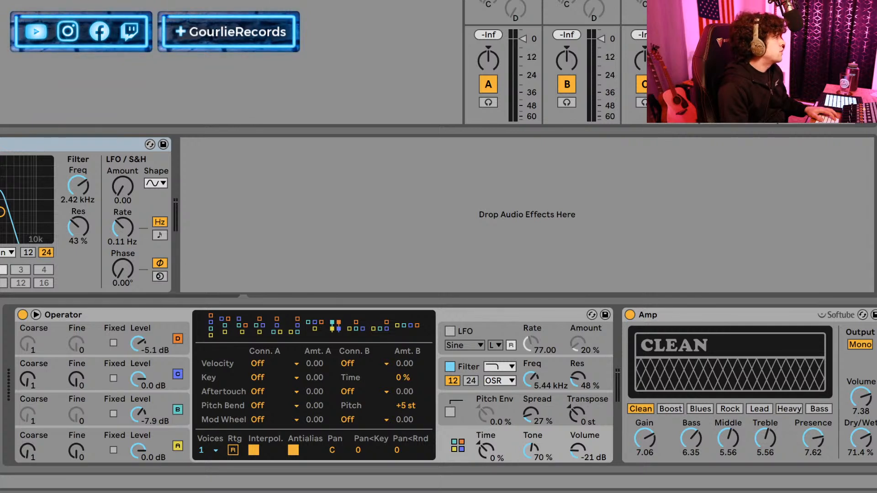
key(Return)
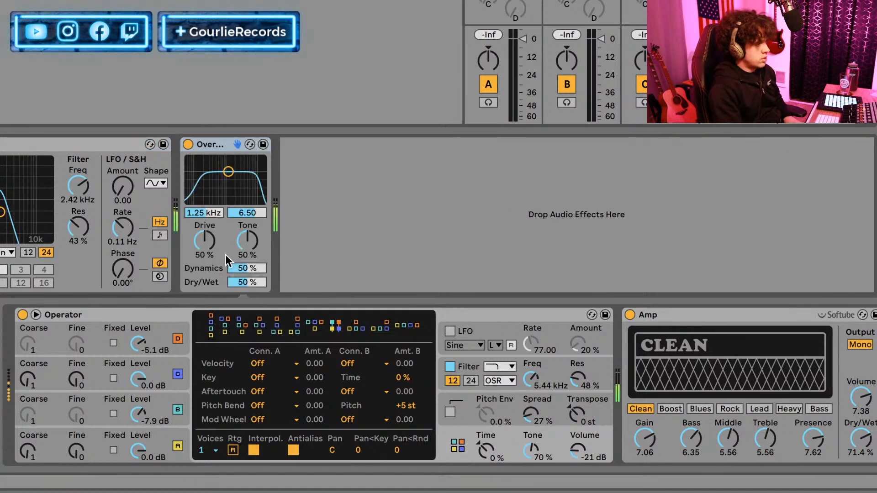
drag(209, 244, 210, 209)
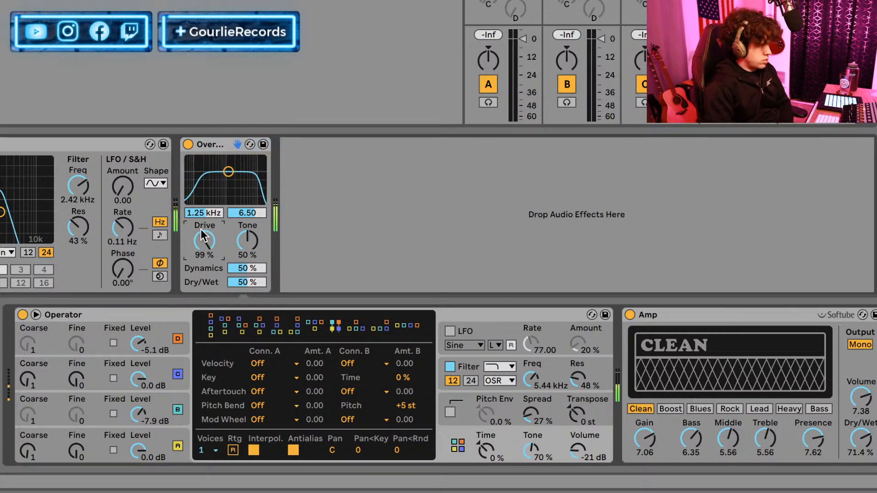
drag(217, 151, 614, 315)
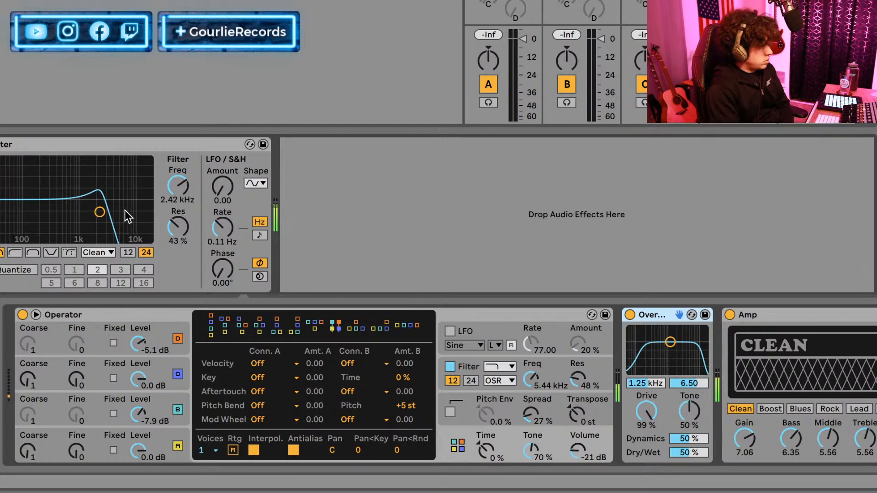
Set the Auto Filter's resonance to 0 % and its frequency to 3.59 kHz.
drag(176, 229, 176, 256)
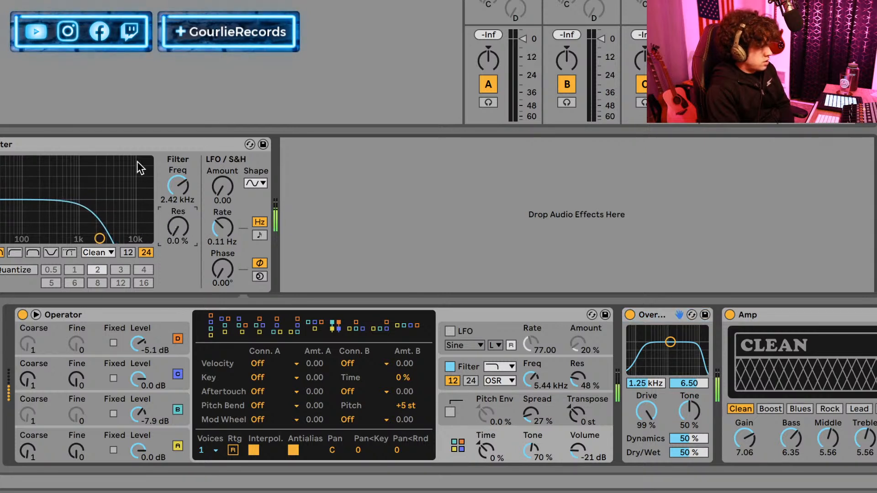
drag(170, 191, 185, 203)
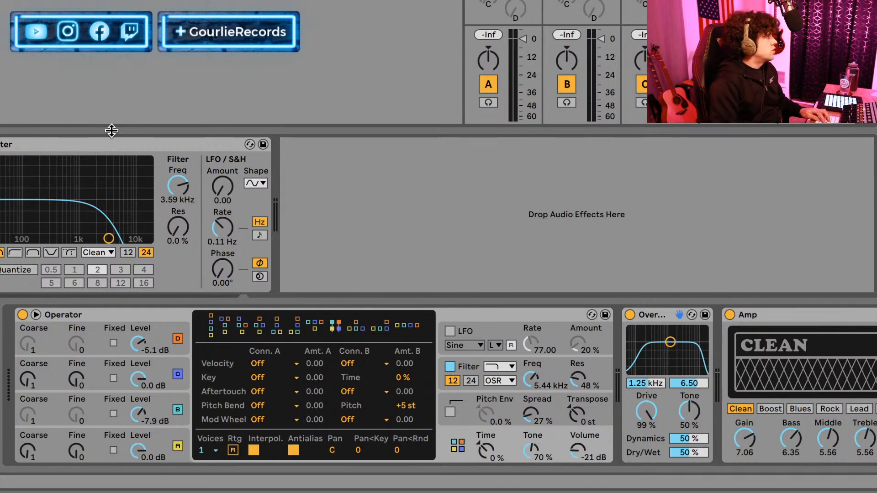
Add an EQ Eight at the end of the chain and make band 4 a high-cut at 4.00 kHz with Q 0.75.
key(Return)
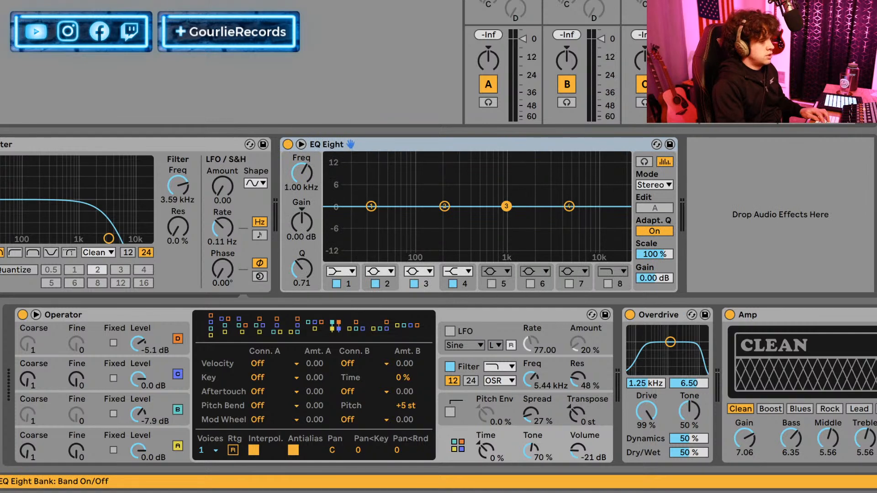
click(457, 273)
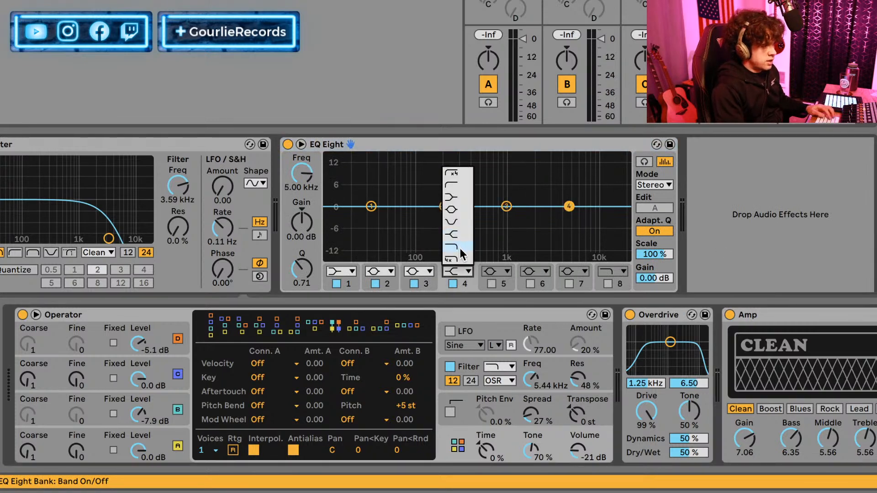
click(459, 250)
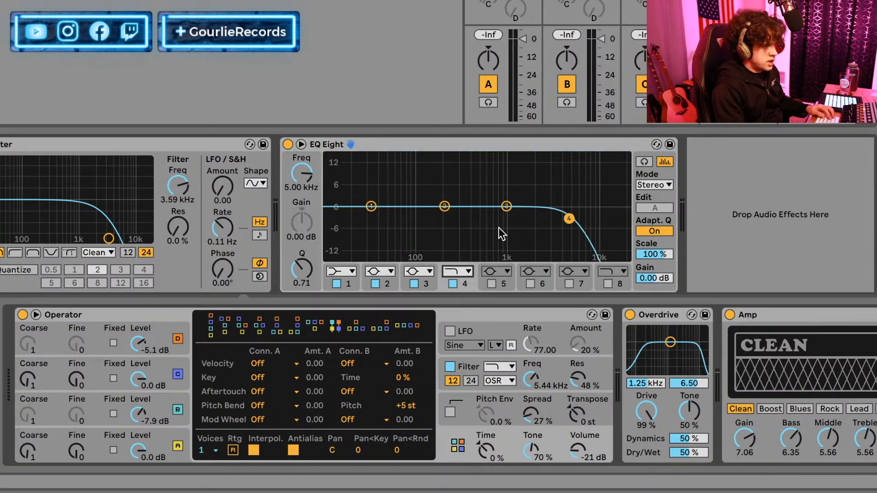
drag(571, 216, 561, 217)
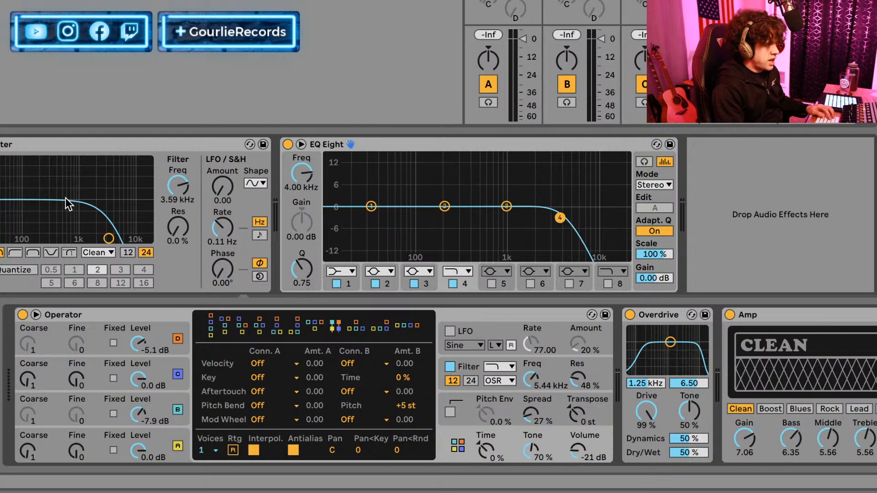
Adjust the Auto Filter during playback to a frequency of 2.69 kHz and a resonance of 8.8 %.
drag(110, 238, 122, 238)
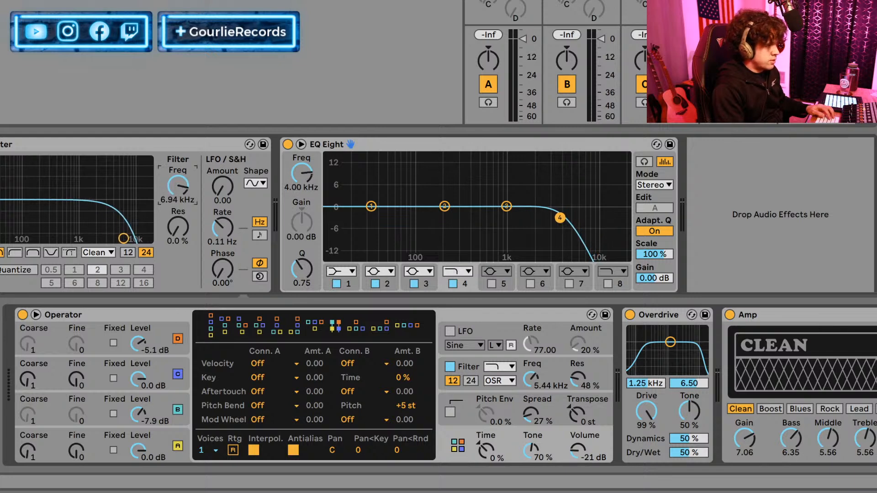
key(space)
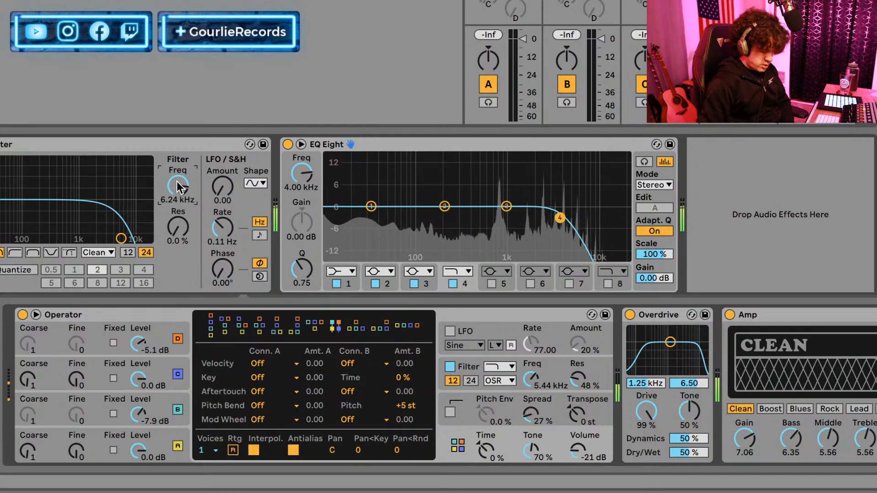
drag(121, 238, 102, 232)
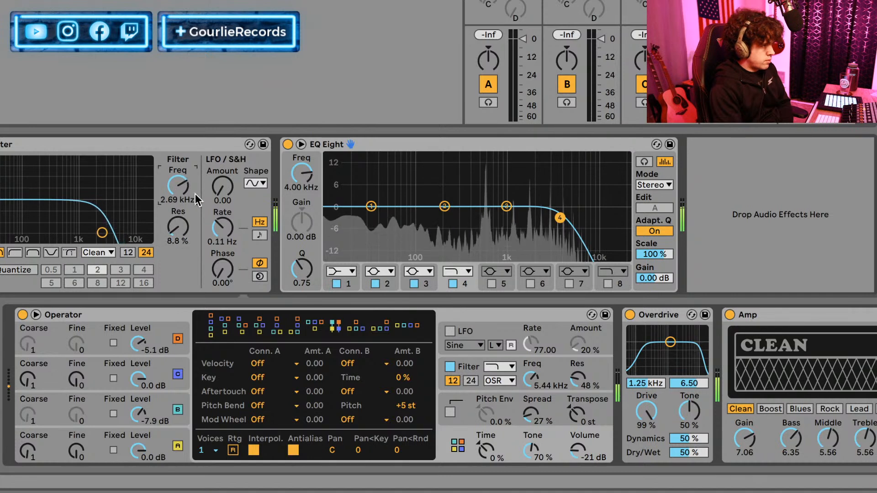
Make EQ Eight band 1 a low-cut at 36.7 Hz with Q 0.89.
click(347, 271)
click(342, 240)
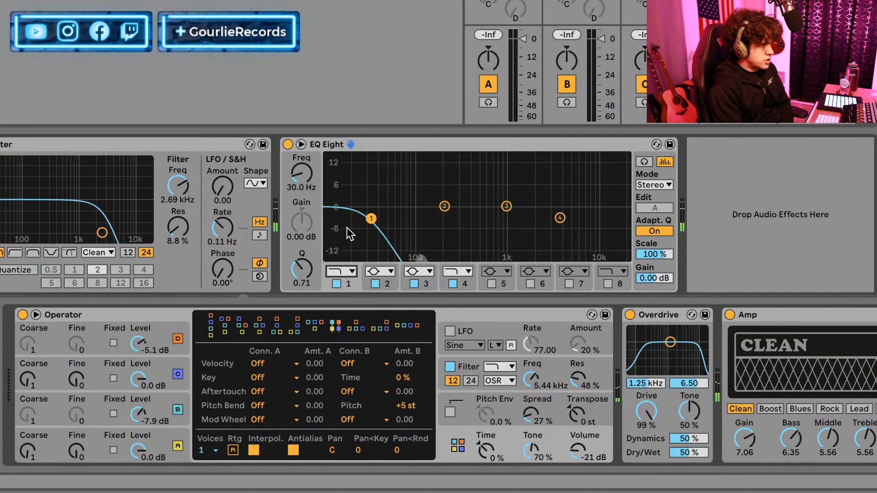
click(342, 271)
click(340, 182)
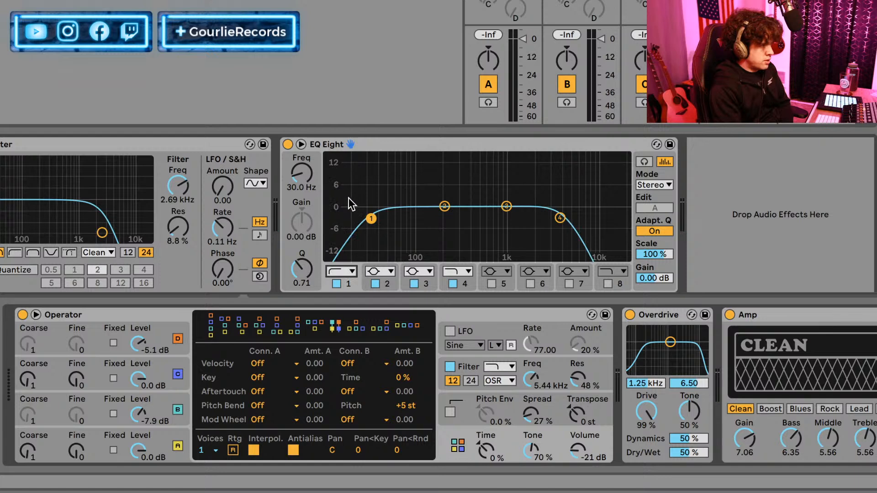
drag(369, 218, 377, 213)
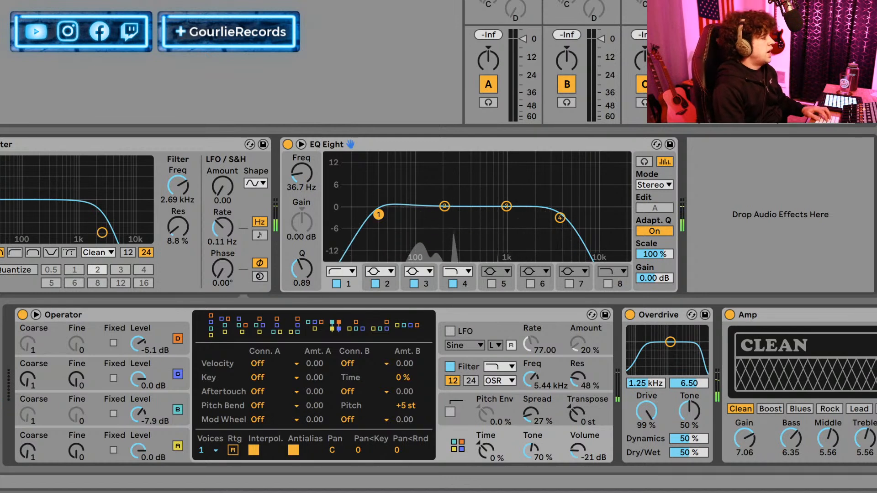
Review the envelope settings of Operator's oscillators C and A.
click(462, 316)
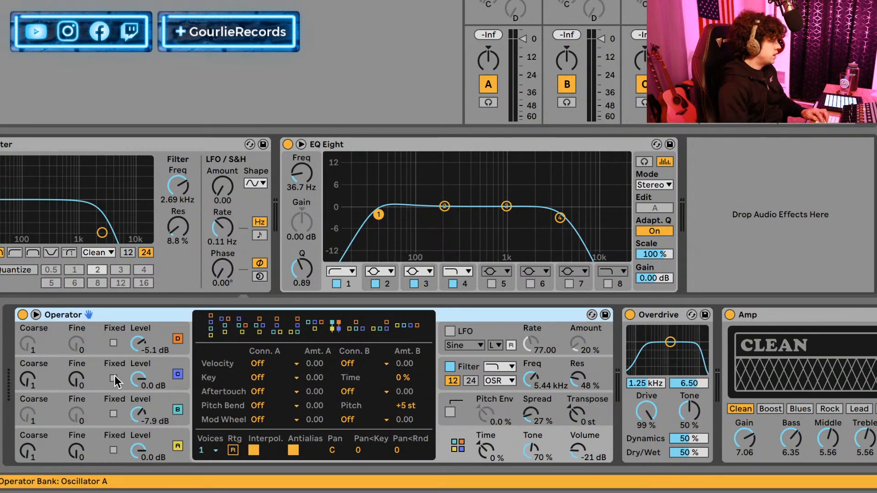
click(78, 372)
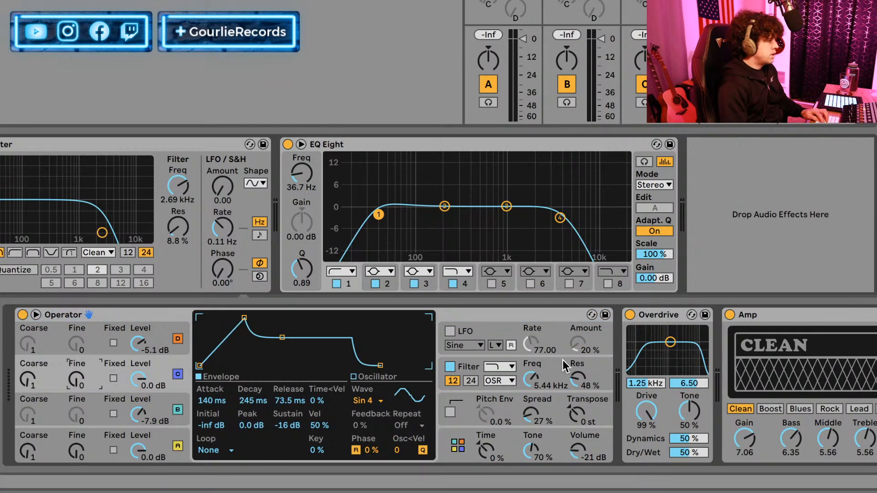
click(100, 439)
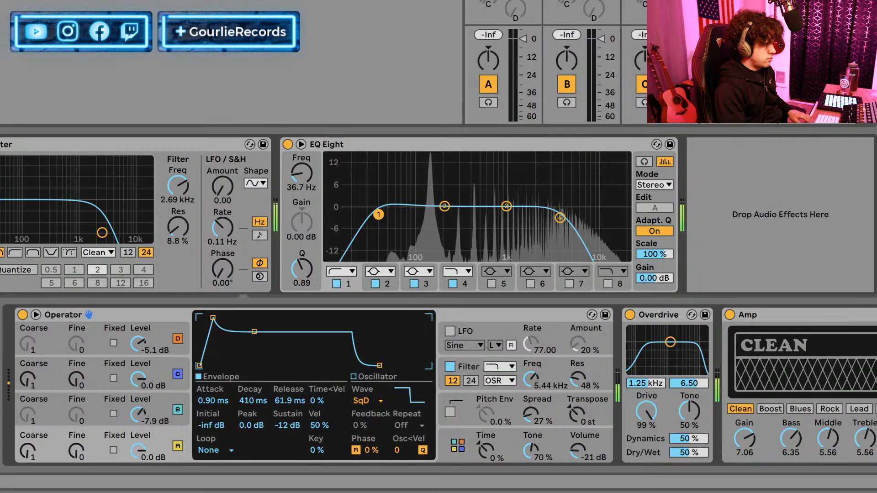
Set the Auto Filter's LFO amount to 17.9 and its rate to 0.80 Hz.
drag(217, 195, 233, 196)
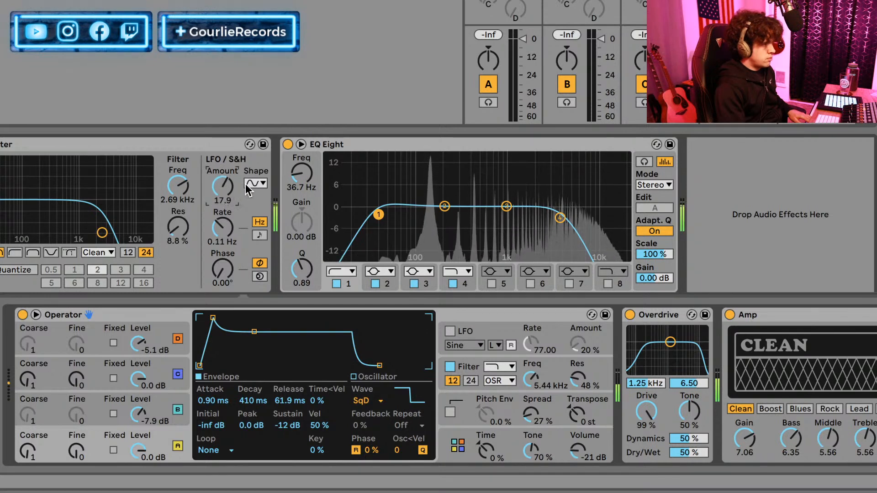
mouse_move(224, 229)
mouse_down()
mouse_move(223, 217)
mouse_move(224, 239)
mouse_up()
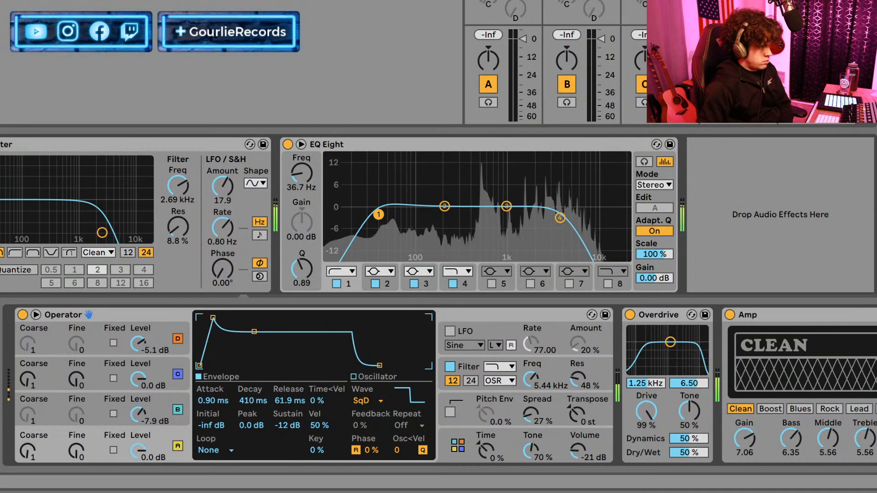
Sync the Auto Filter's LFO to tempo at a 1/32 rate and set its amount to 7.38.
mouse_move(226, 187)
mouse_down()
mouse_move(225, 174)
mouse_move(225, 185)
mouse_move(236, 176)
mouse_up()
click(259, 235)
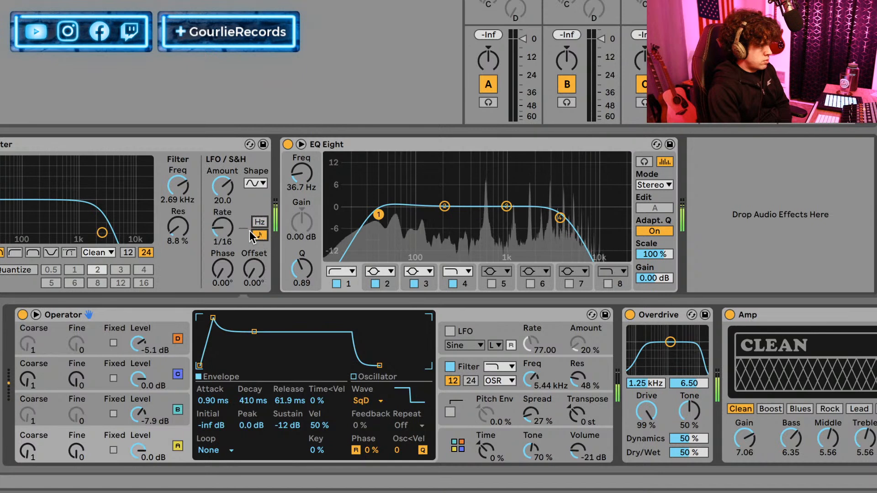
drag(225, 227, 225, 221)
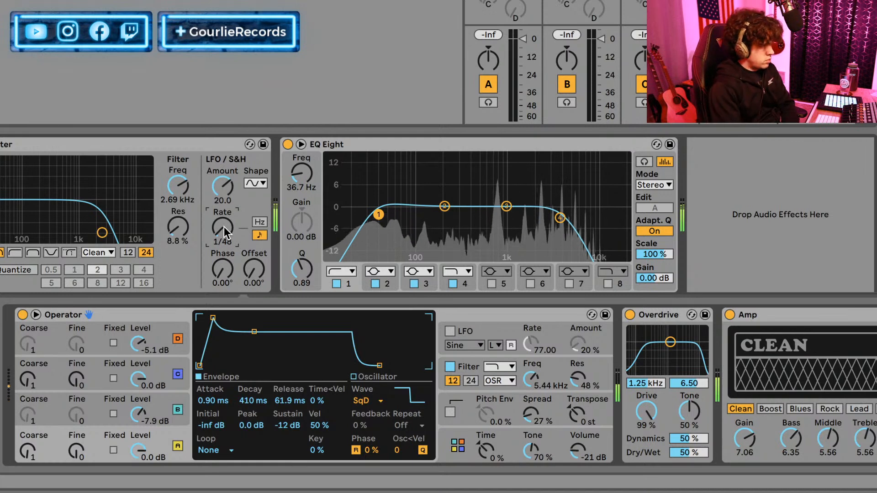
drag(224, 227, 224, 229)
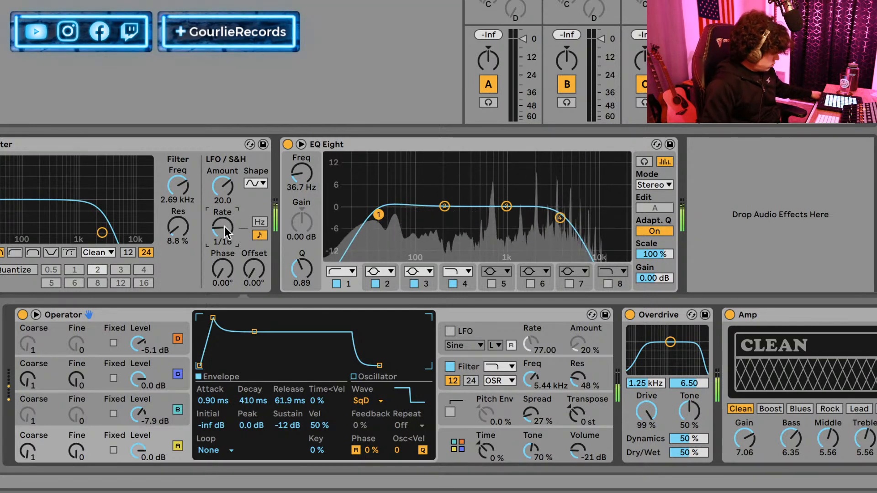
drag(222, 186, 222, 233)
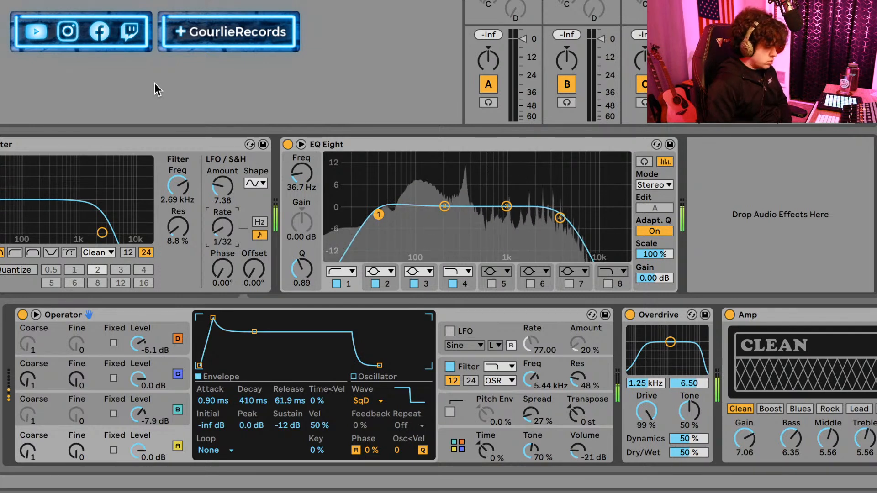
Set the envelope attack of Operator's oscillator B to 30.5 ms.
click(98, 400)
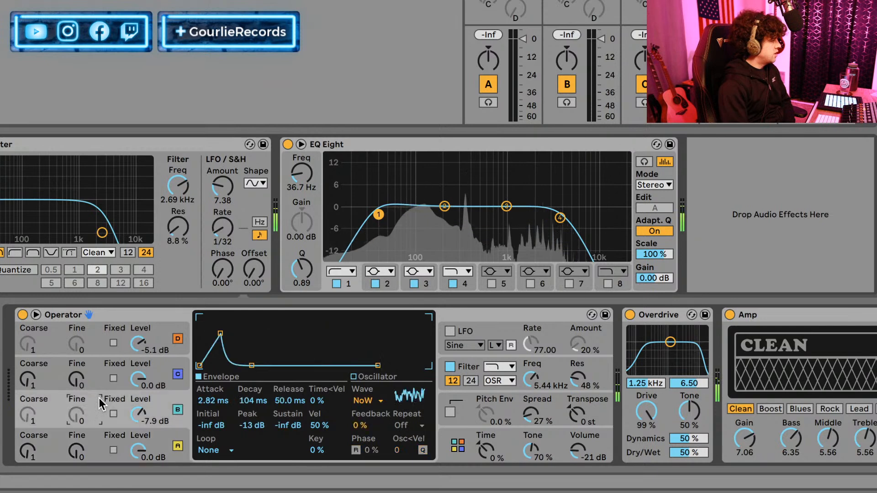
click(116, 327)
mouse_move(219, 396)
mouse_down()
mouse_move(219, 372)
mouse_move(200, 400)
mouse_move(201, 373)
mouse_move(201, 403)
mouse_move(215, 401)
mouse_move(215, 413)
mouse_up()
click(161, 400)
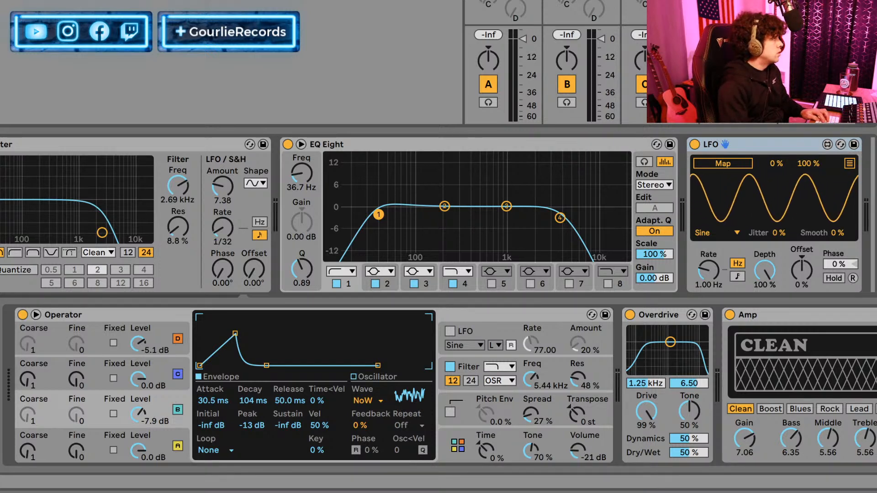
Add OTT after the LFO device, compare the sound with it bypassed, and set its mid-band output to 4.40 dB.
key(Return)
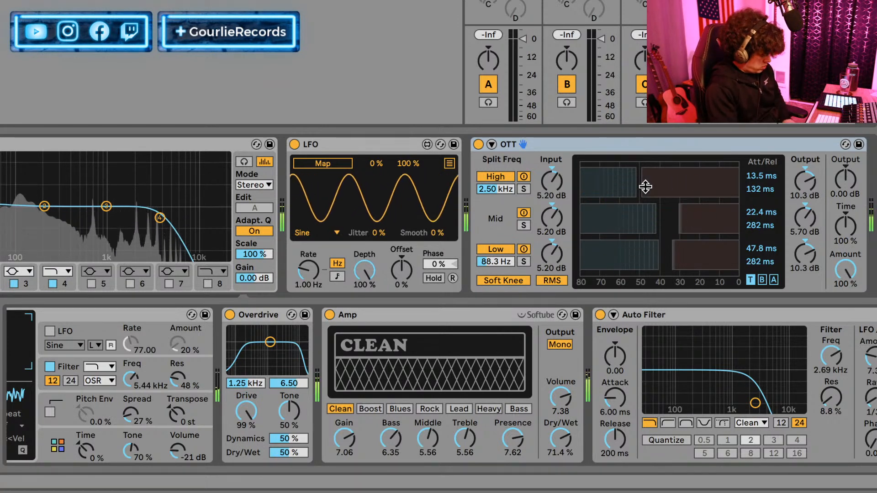
click(478, 144)
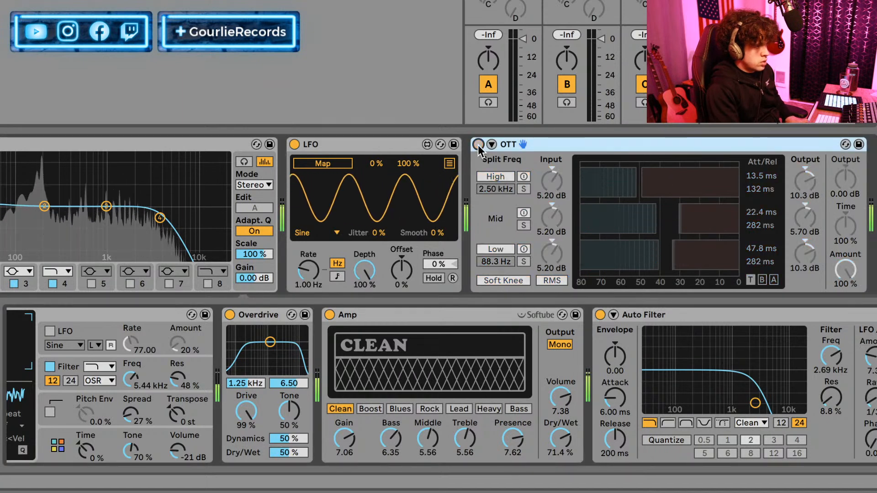
click(478, 145)
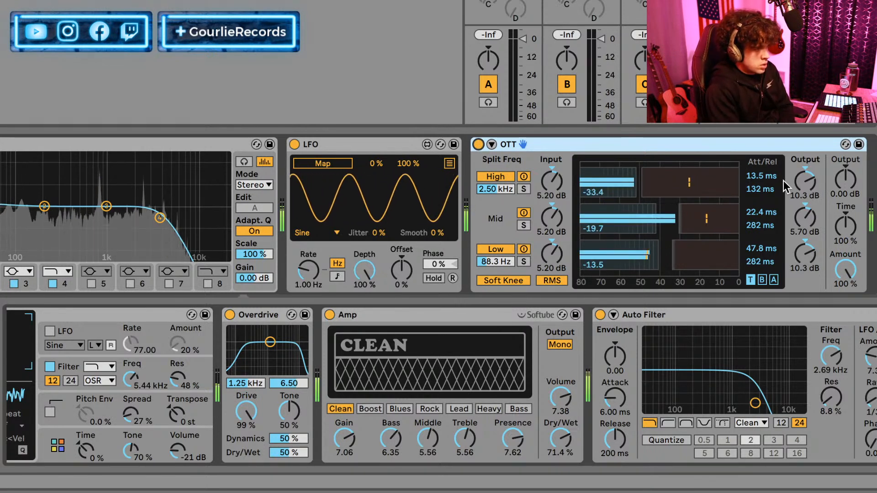
drag(805, 218, 805, 236)
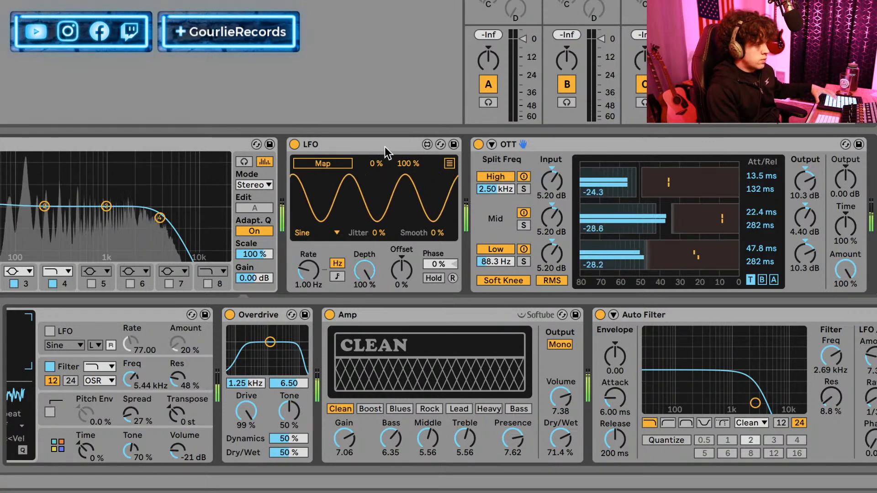
Compare OTT on and off, set its overall output to 9.80 dB, and move it between Auto Filter and EQ Eight.
click(478, 144)
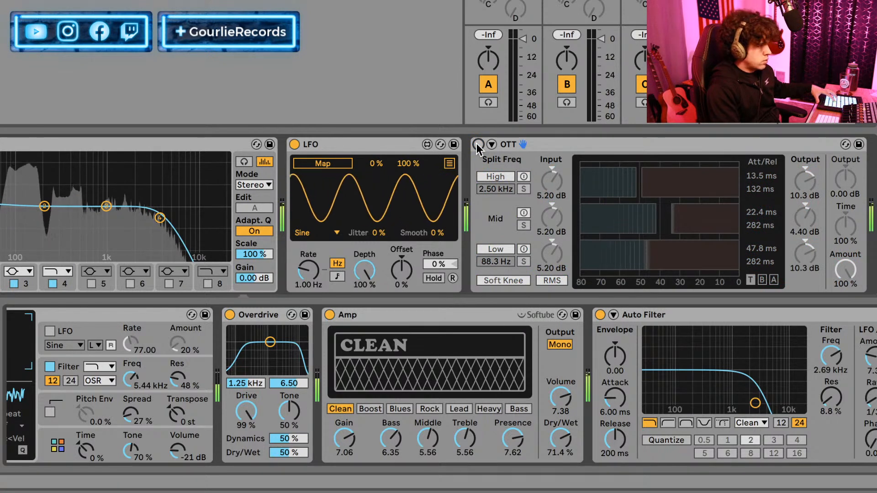
click(478, 144)
drag(846, 179, 844, 160)
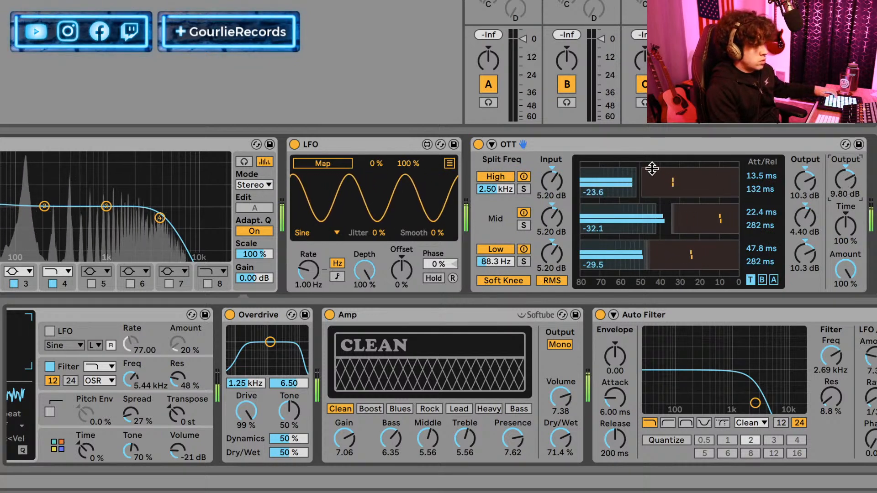
drag(607, 145, 1, 182)
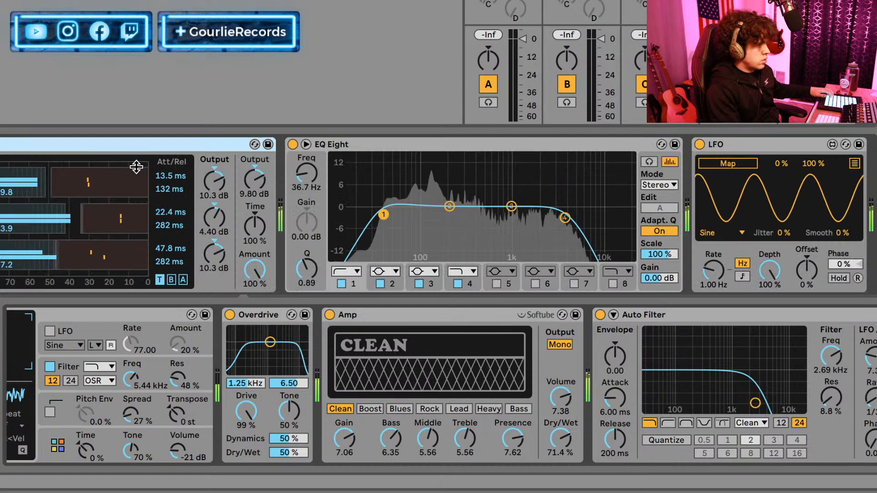
Add a Glue Compressor at the end of the chain with soft clipping on, threshold -20.0 dB and makeup 7.30 dB.
key(space)
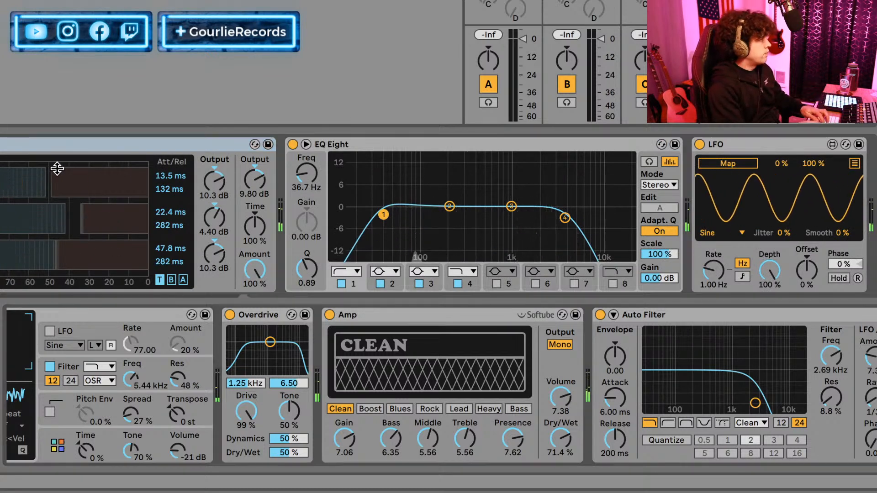
key(Return)
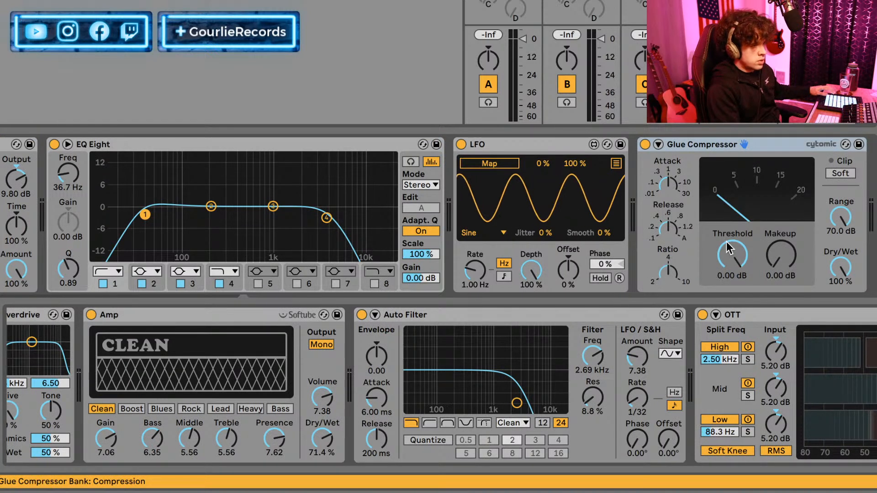
key(space)
click(840, 173)
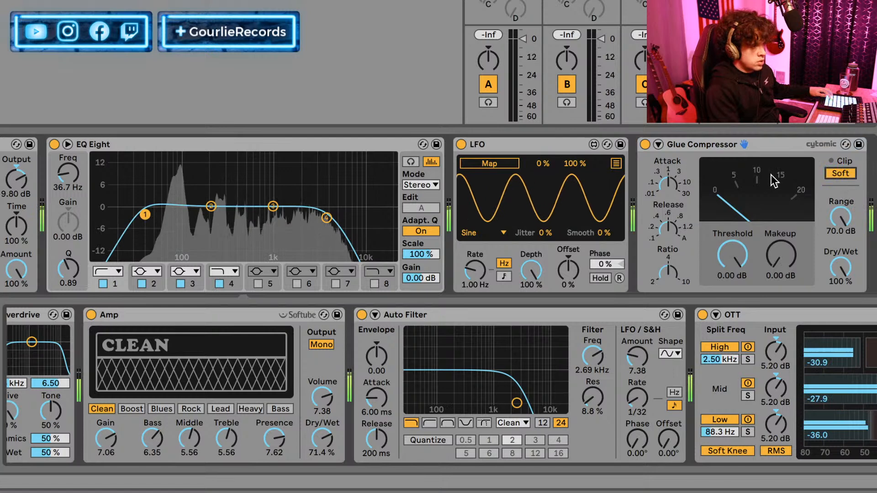
drag(795, 267, 795, 247)
drag(743, 265, 743, 306)
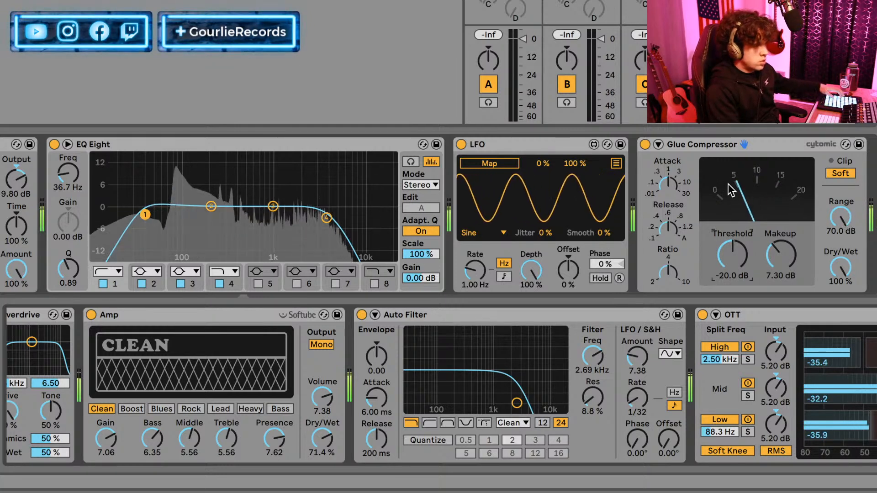
Compare the sound with the Glue Compressor bypassed, then set its makeup gain to 9.37 dB and stop playback.
click(645, 145)
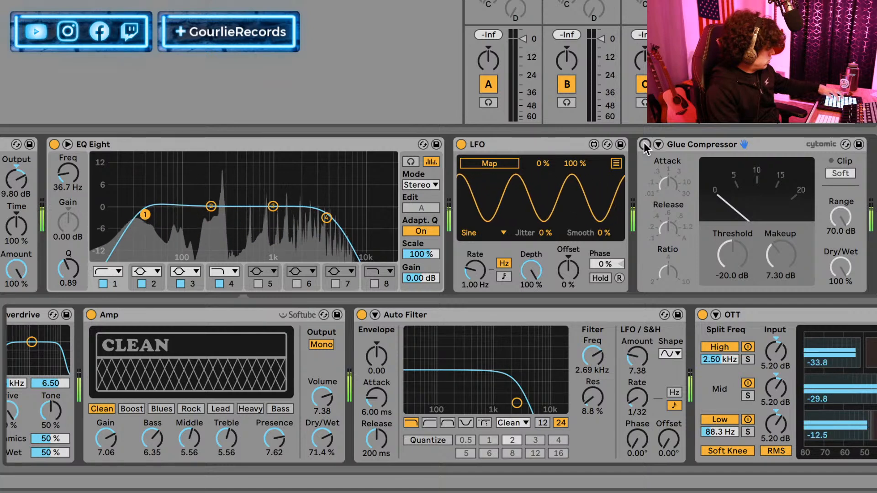
click(645, 145)
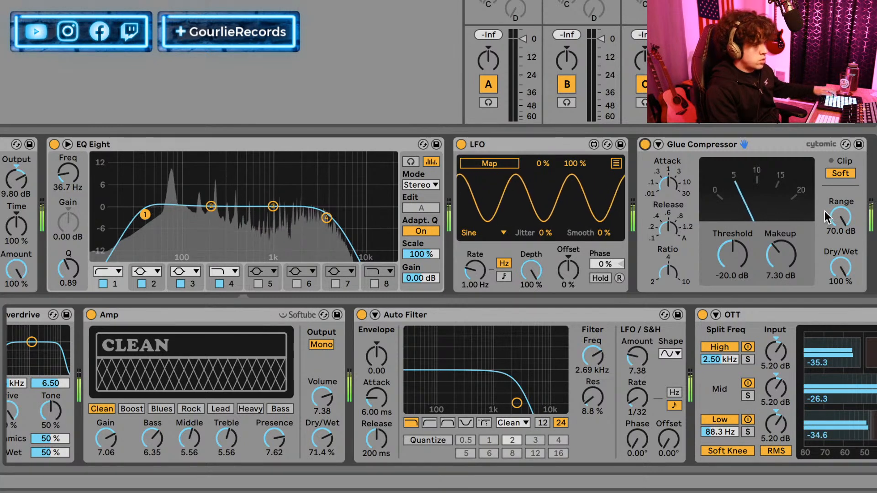
drag(781, 259, 782, 242)
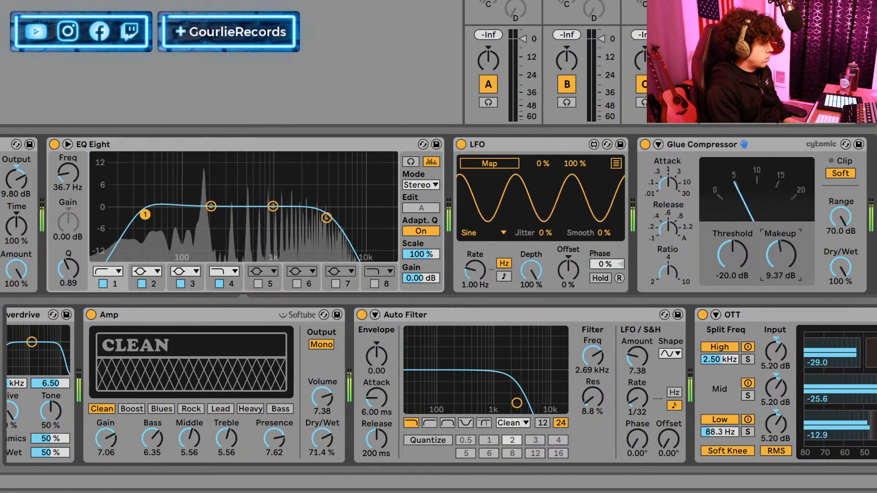
key(space)
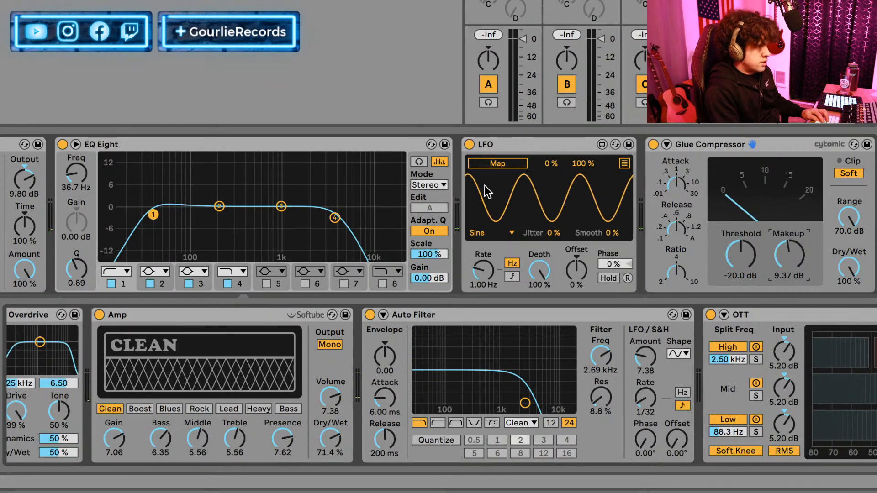
Audition the sound while reviewing the Auto Filter and the rest of the device chain from Operator to Glue Compressor.
scroll(481, 186, left, 10)
scroll(858, 347, left, 9)
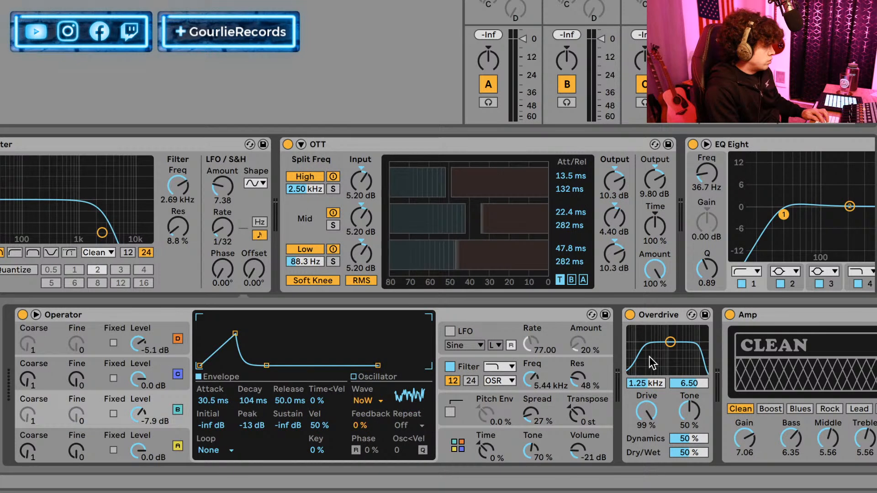
scroll(842, 368, right, 1)
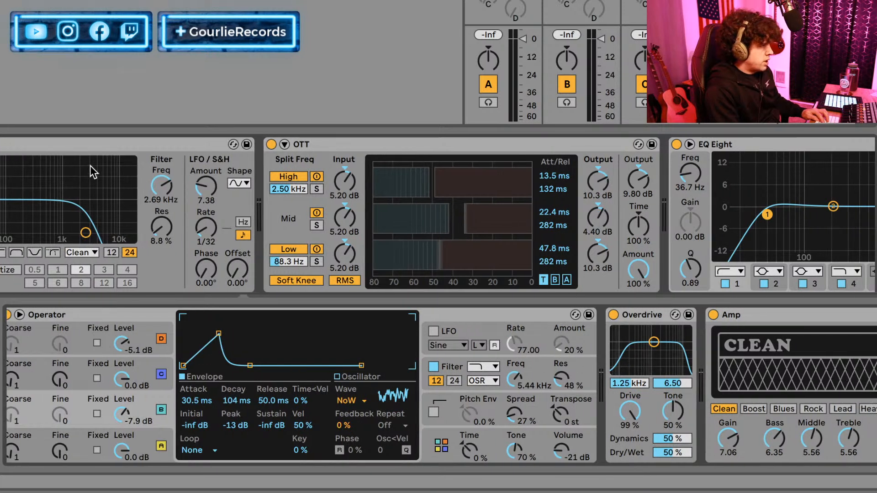
click(6, 156)
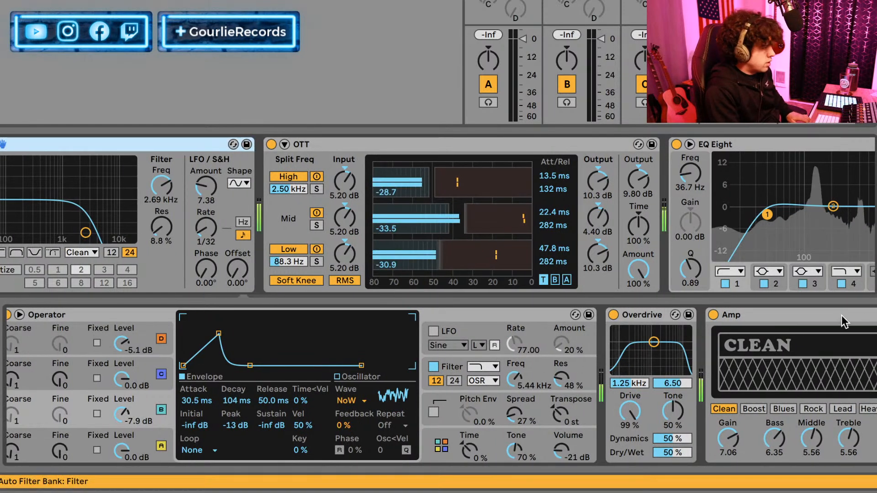
click(874, 316)
click(1, 145)
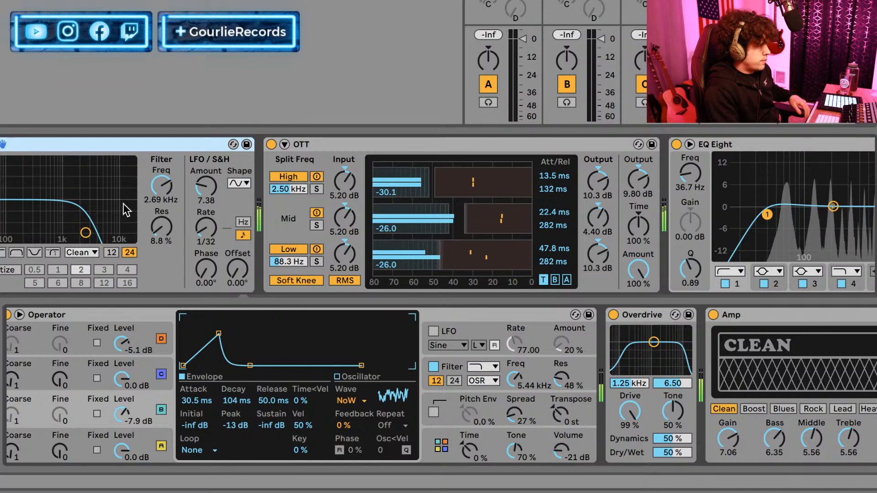
scroll(77, 201, right, 10)
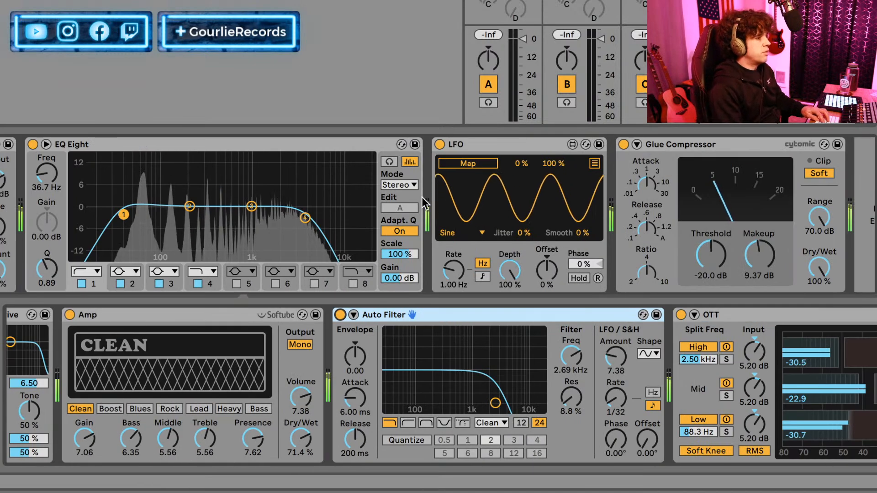
scroll(438, 181, left, 2)
scroll(435, 175, left, 5)
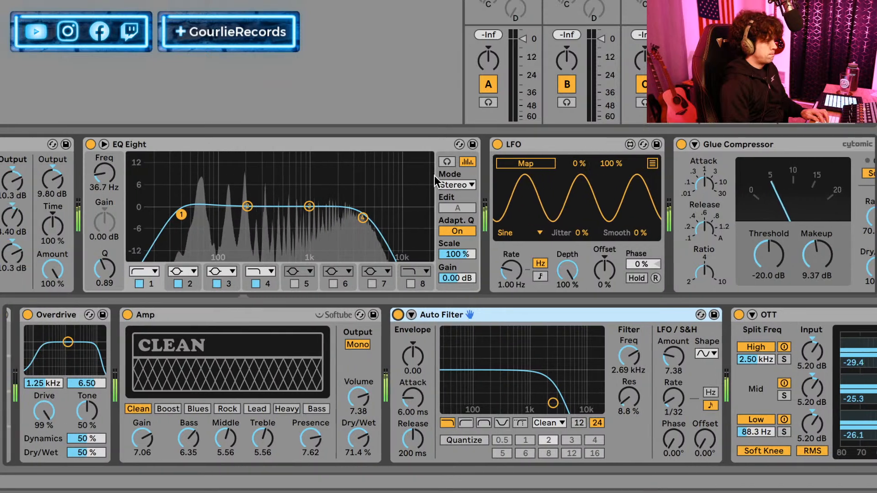
Move the LFO device from after EQ Eight to between Operator and Overdrive.
click(571, 148)
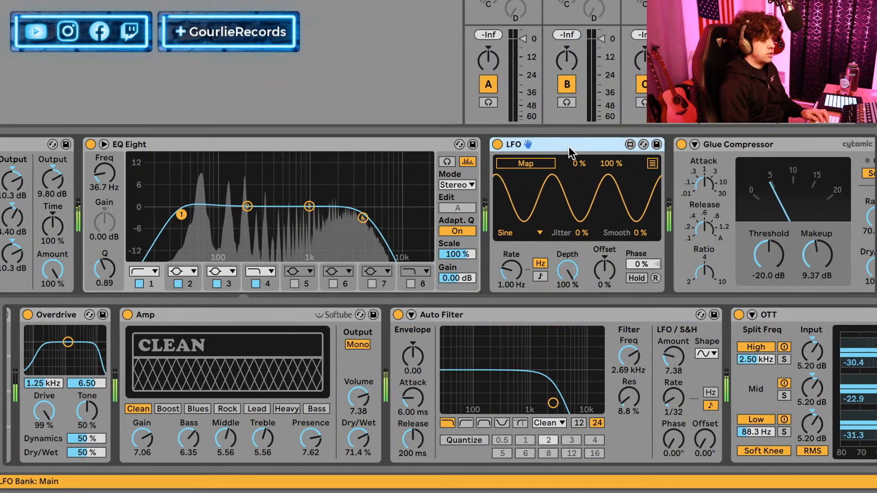
drag(533, 152, 157, 355)
scroll(438, 353, up, 8)
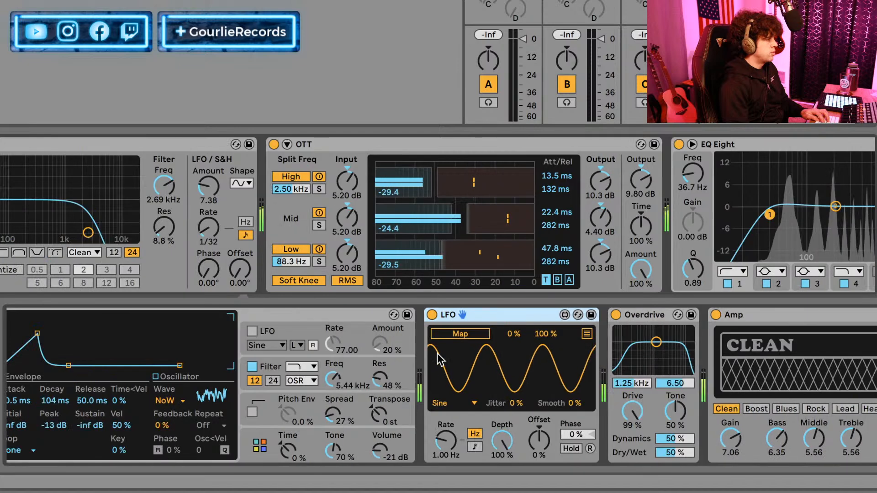
Map the LFO device to Overdrive's Drive parameter.
scroll(618, 359, down, 2)
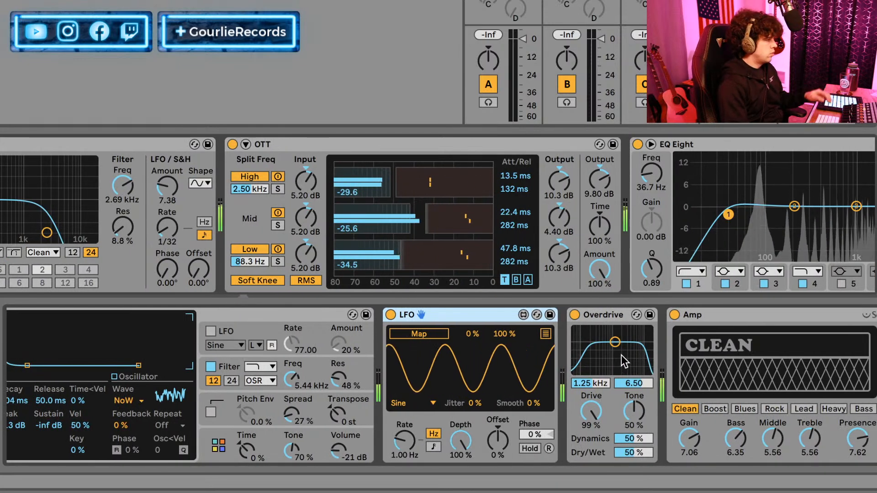
scroll(552, 363, down, 1)
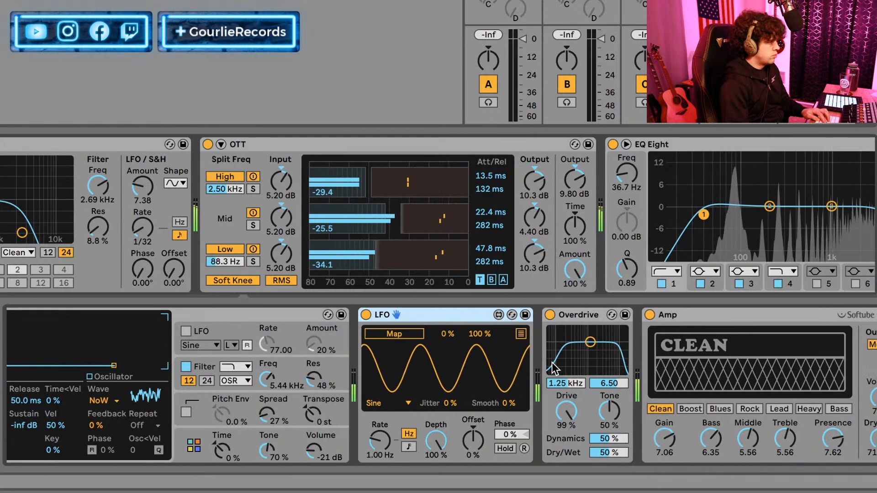
click(400, 334)
click(566, 414)
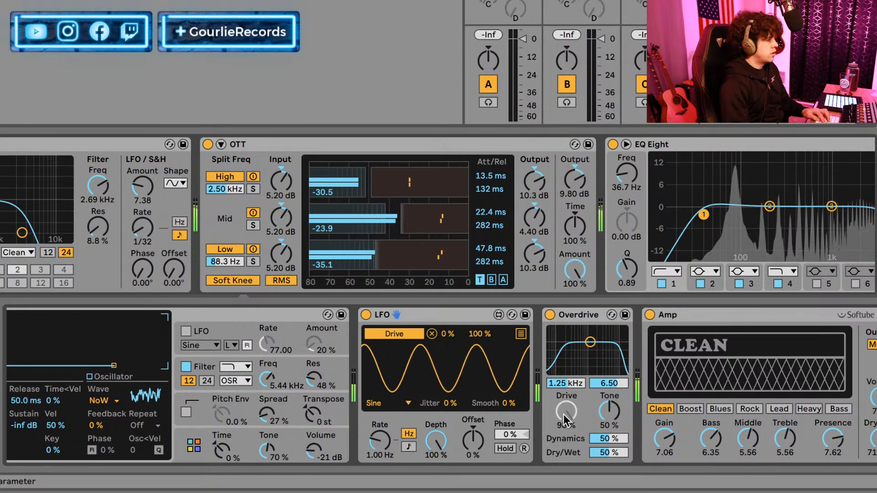
Sync the LFO to tempo at a rate of 1, keep its depth at 100 %, and set the Drive mapping's minimum to 48 %.
click(402, 446)
mouse_move(380, 441)
mouse_down()
mouse_move(380, 466)
mouse_move(380, 441)
mouse_up()
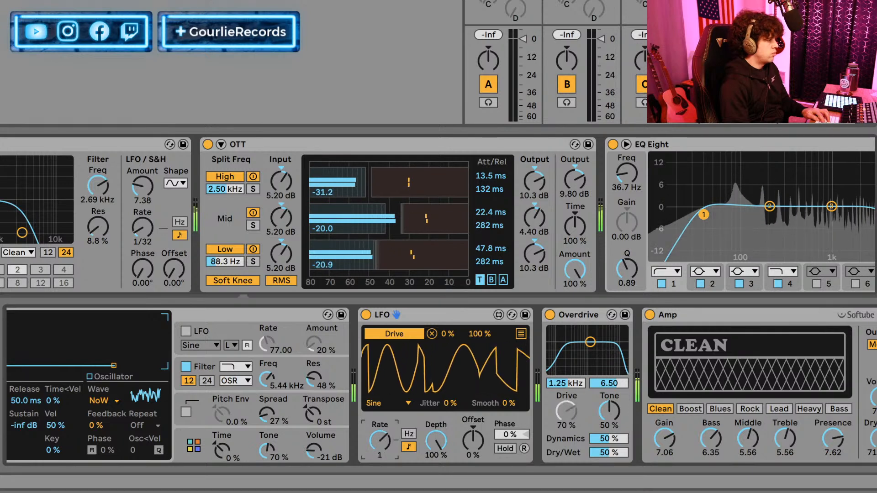
click(446, 438)
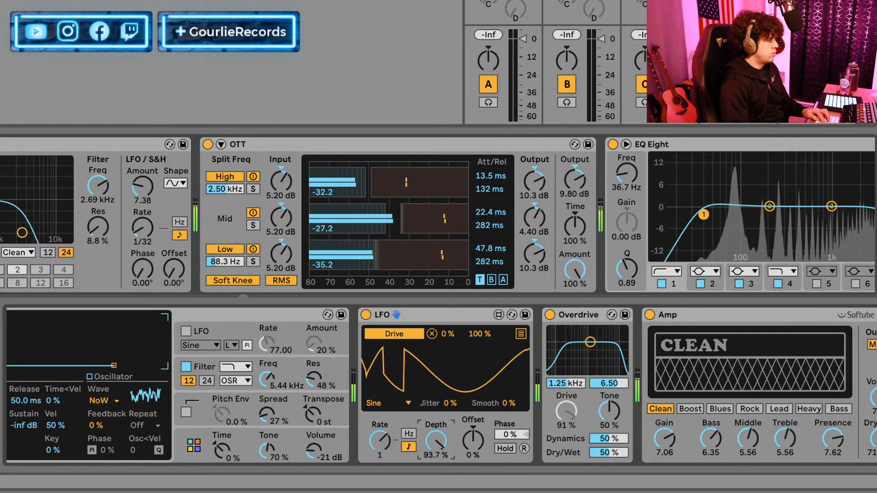
drag(448, 338, 448, 319)
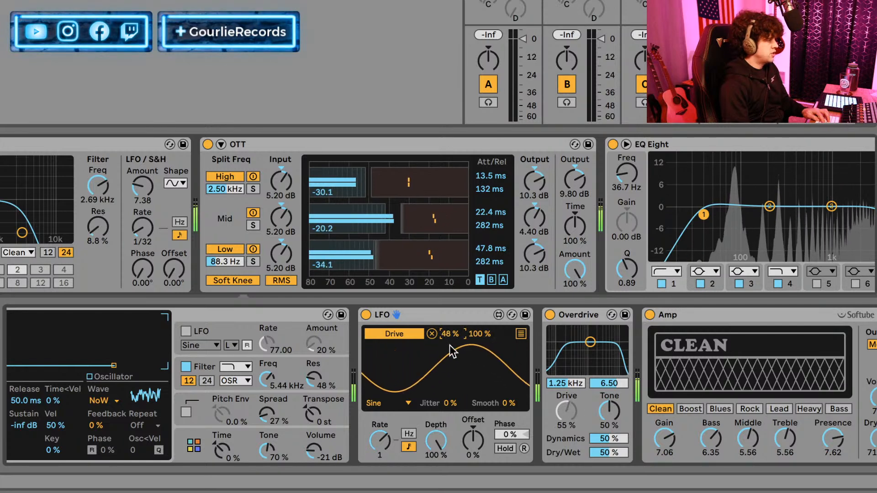
Switch the LFO device's waveform to Up and map it to Overdrive's Tone as well, with a 48 % minimum.
click(374, 405)
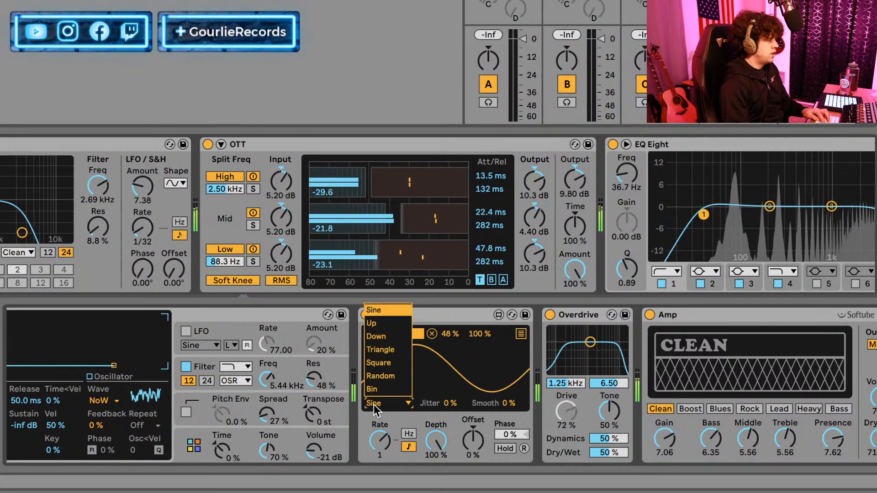
click(390, 325)
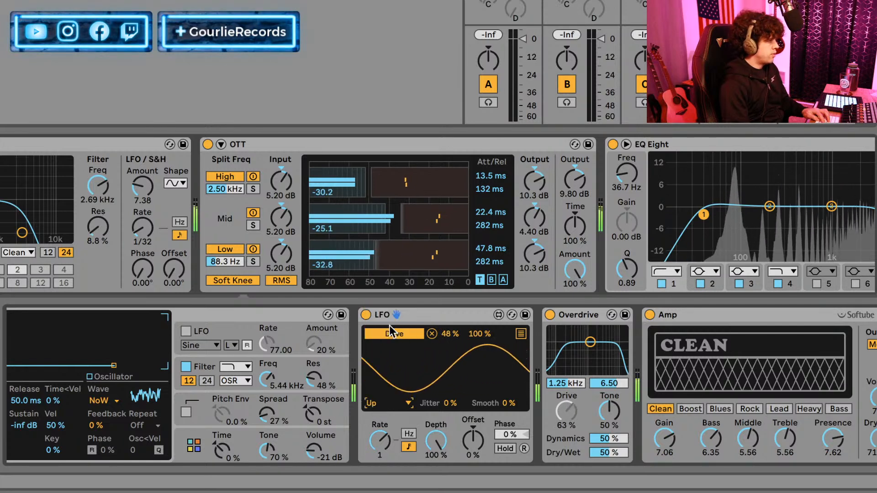
click(521, 334)
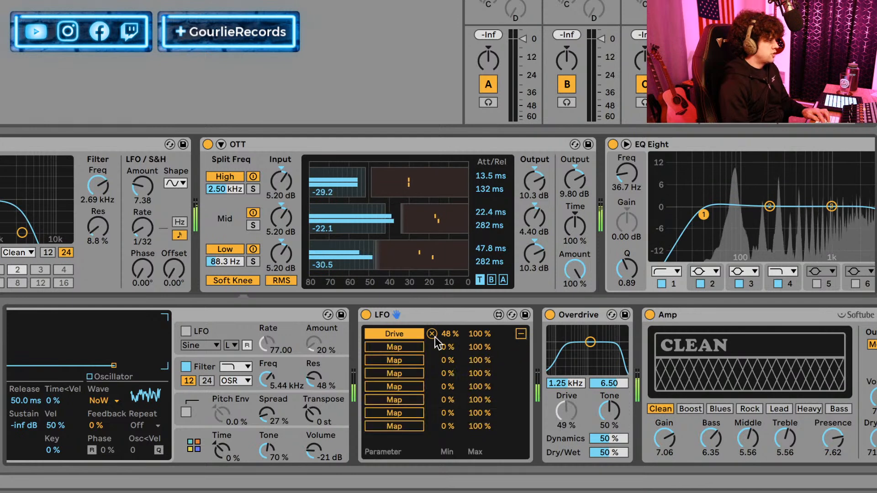
click(612, 414)
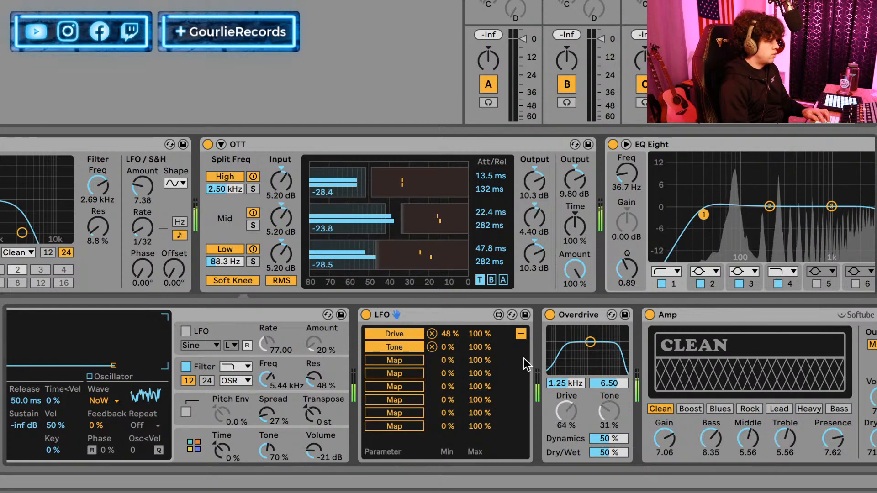
drag(450, 347, 450, 335)
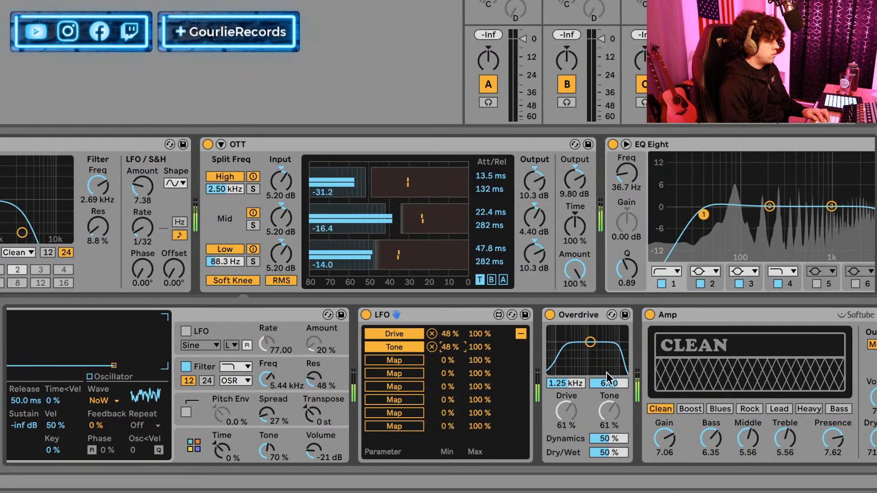
Move Overdrive behind Amp in the chain and set the LFO device's Smooth to 36 %.
drag(588, 320, 870, 315)
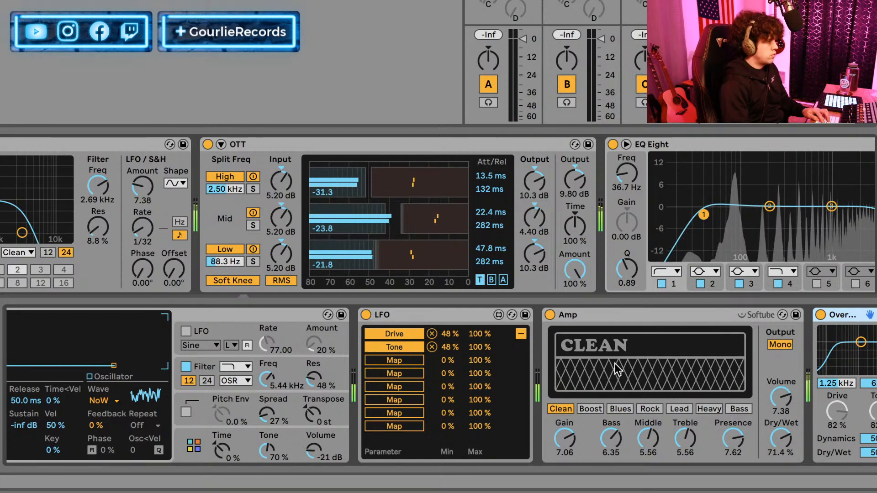
click(519, 334)
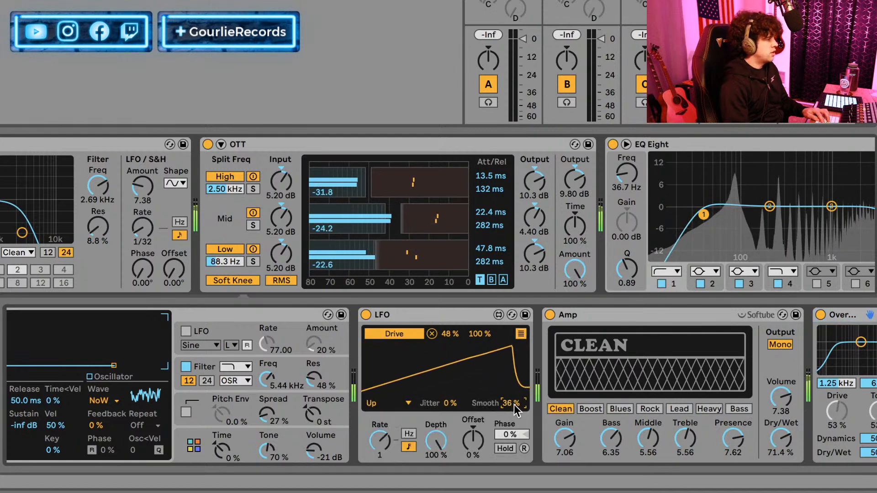
drag(516, 406, 517, 389)
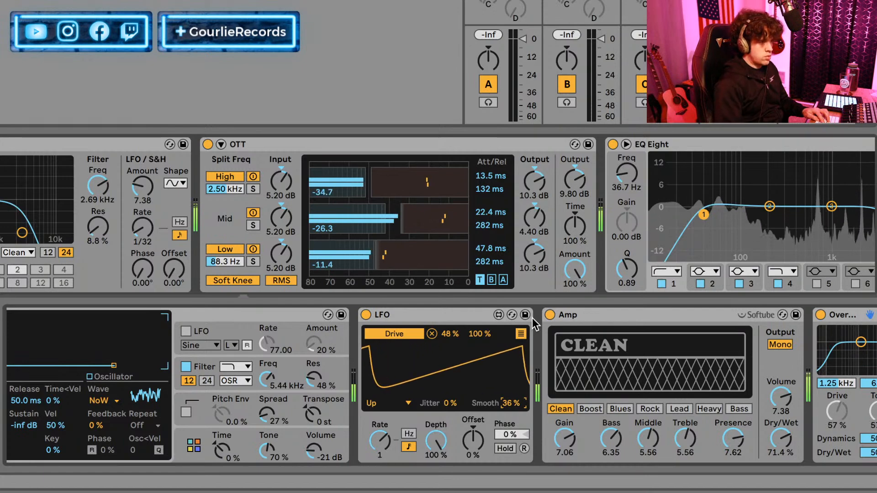
Compare the sound with OTT and with the Glue Compressor bypassed, re-enabling each one after listening.
scroll(564, 326, right, 10)
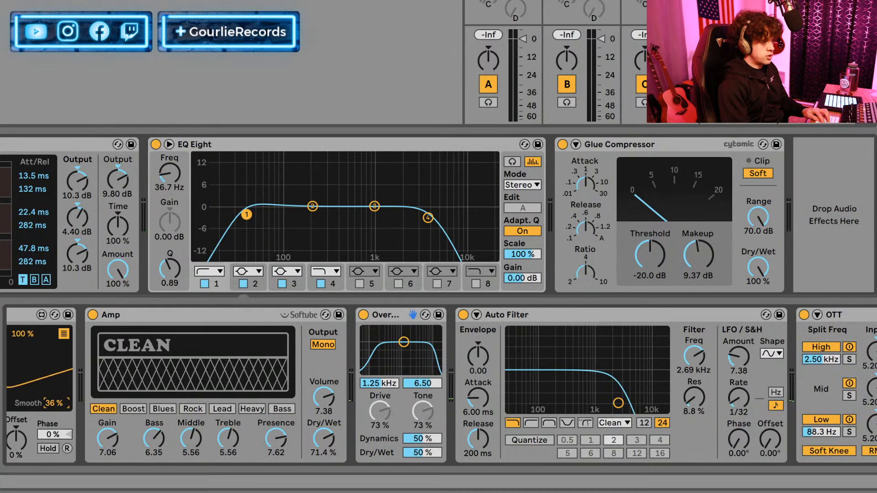
click(803, 315)
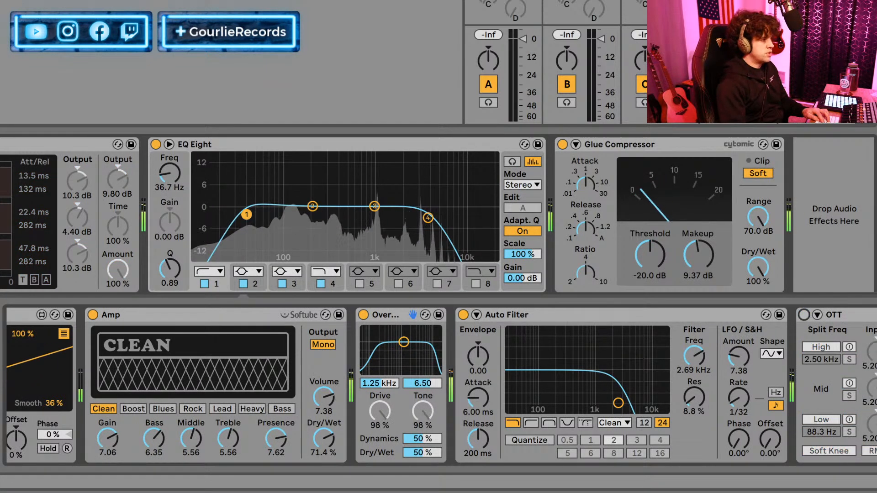
click(804, 315)
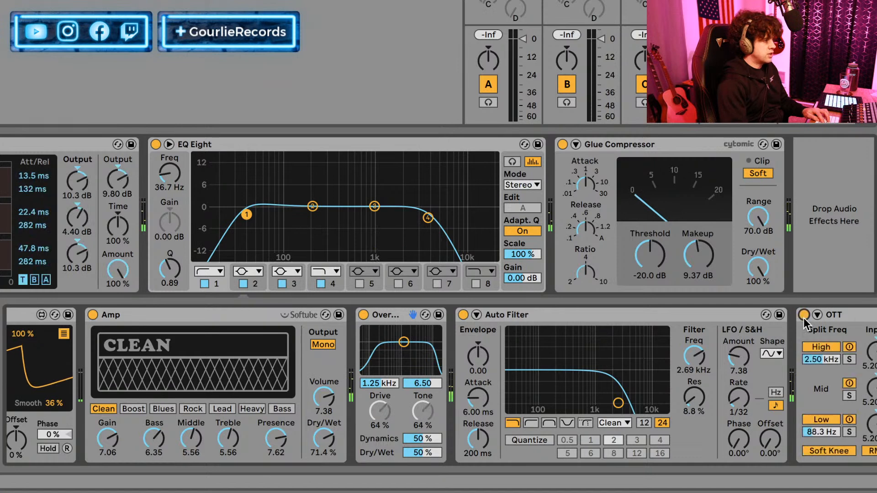
click(562, 145)
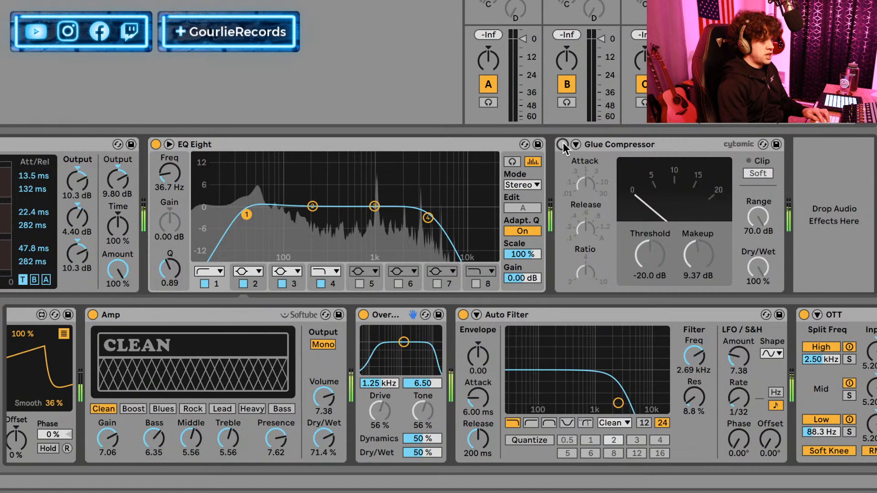
click(562, 144)
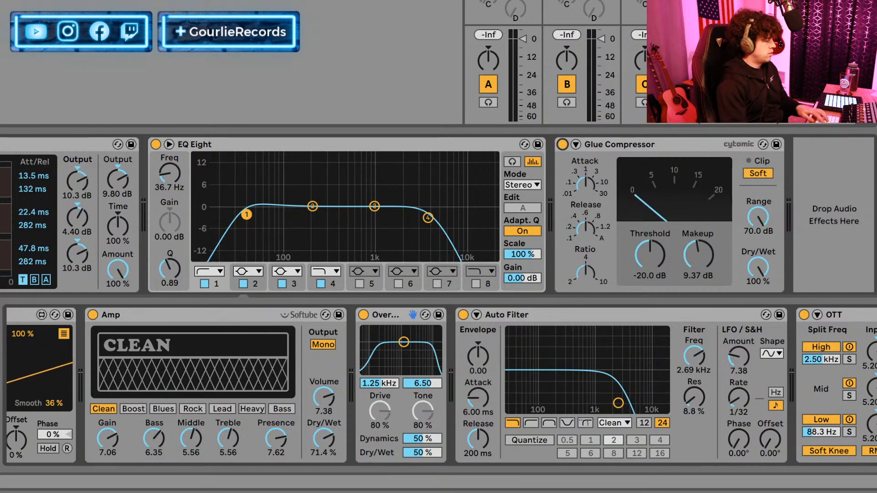
Bypass Amp and Overdrive, and change the waveform of Operator's oscillator C to SwD.
click(92, 314)
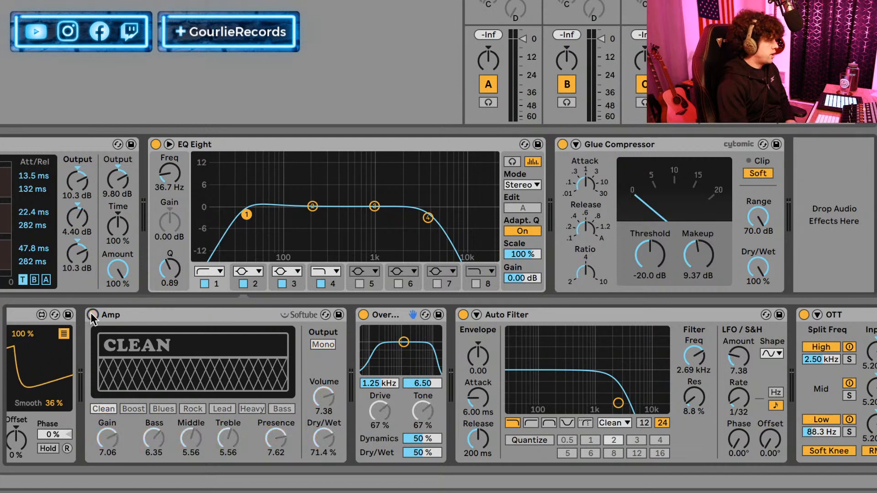
click(362, 315)
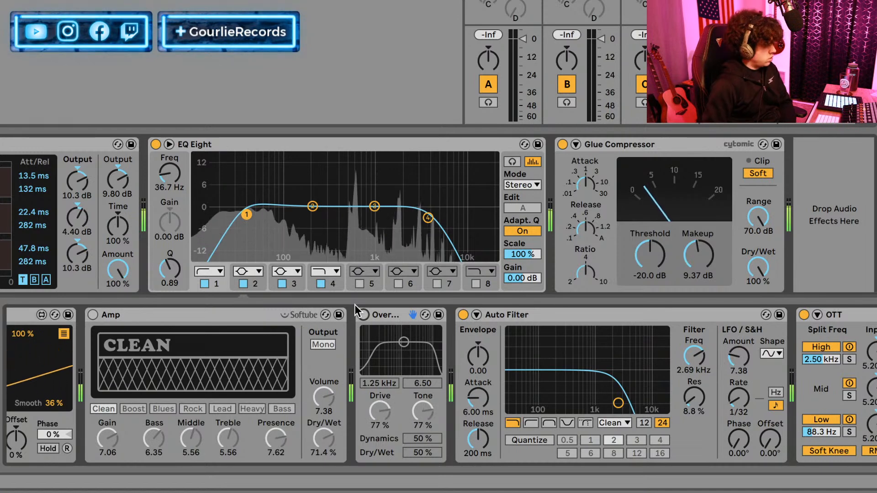
scroll(369, 369, left, 5)
scroll(369, 369, left, 8)
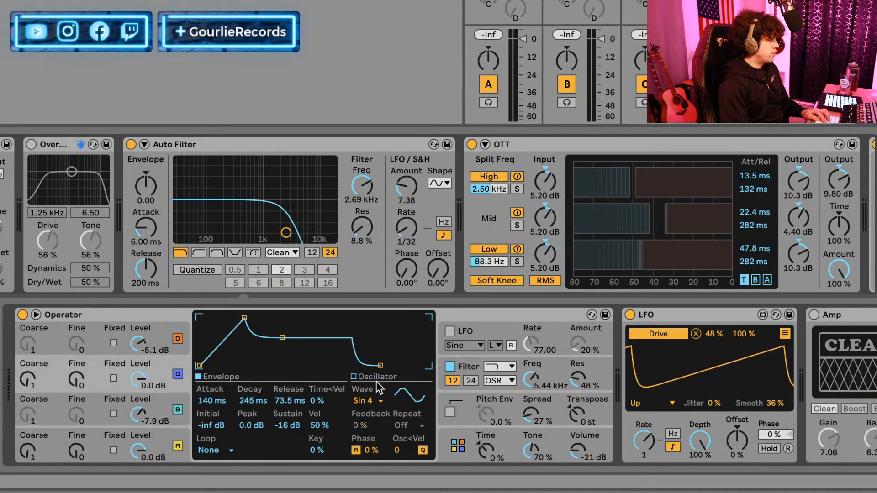
click(376, 401)
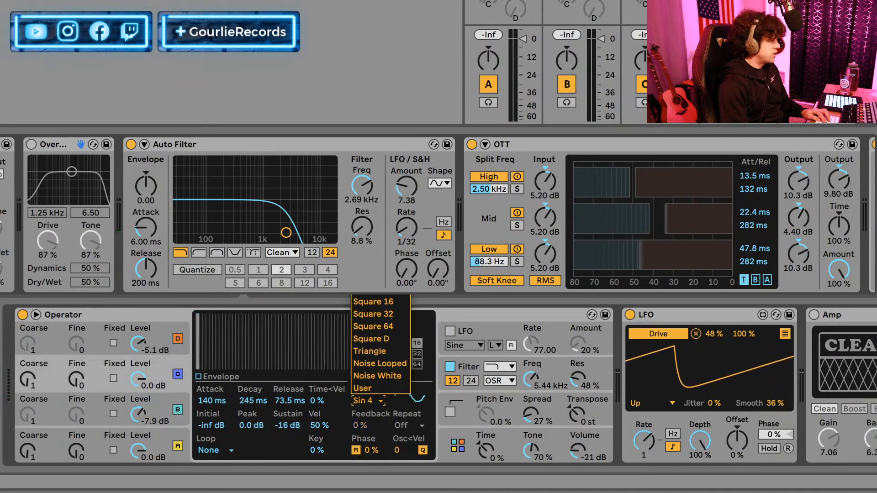
click(371, 239)
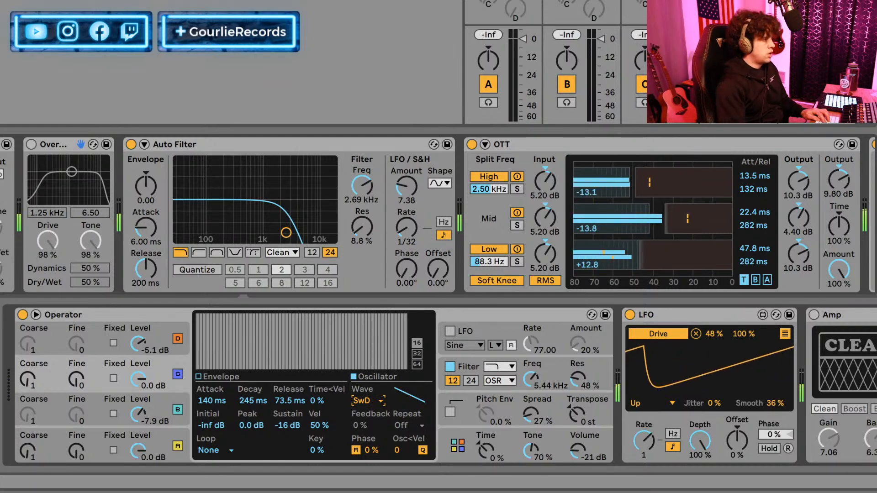
Audition Operator's oscillators by switching them off and on individually, and view oscillator A's envelope.
click(178, 374)
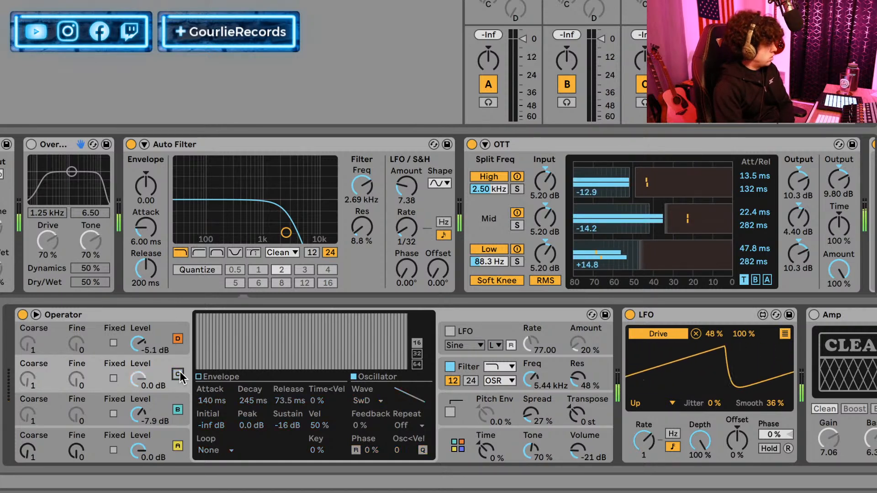
click(178, 375)
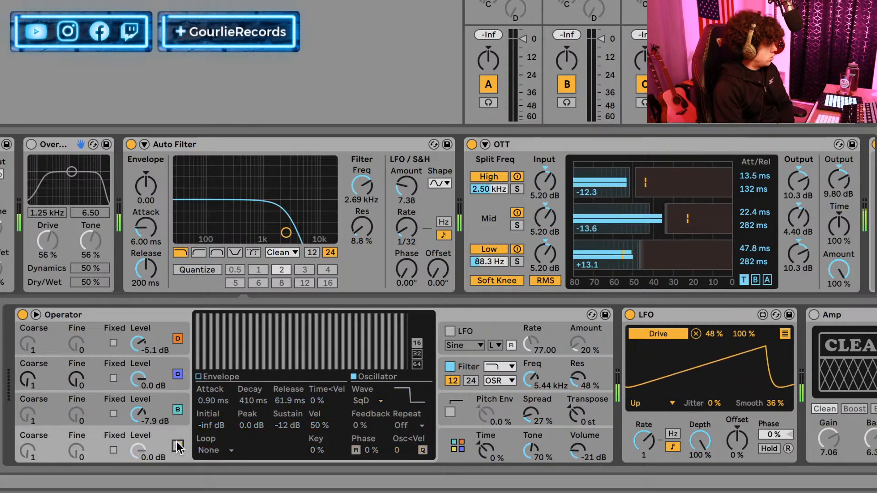
click(178, 410)
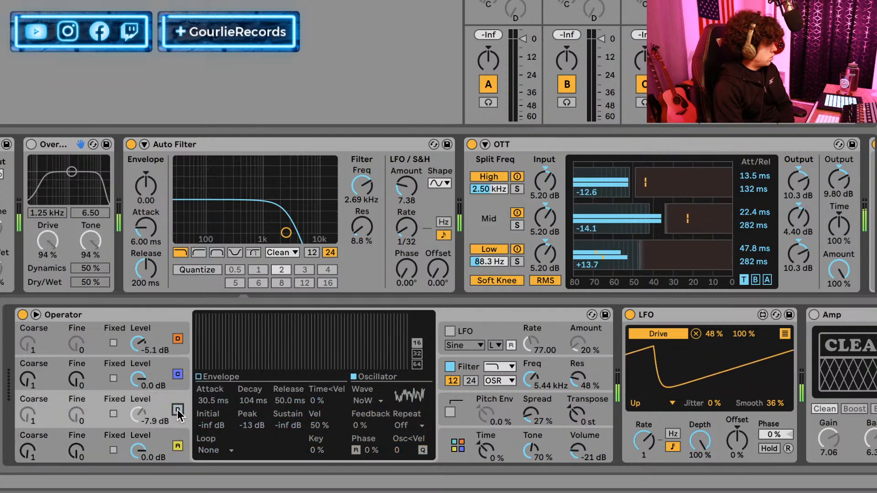
click(178, 338)
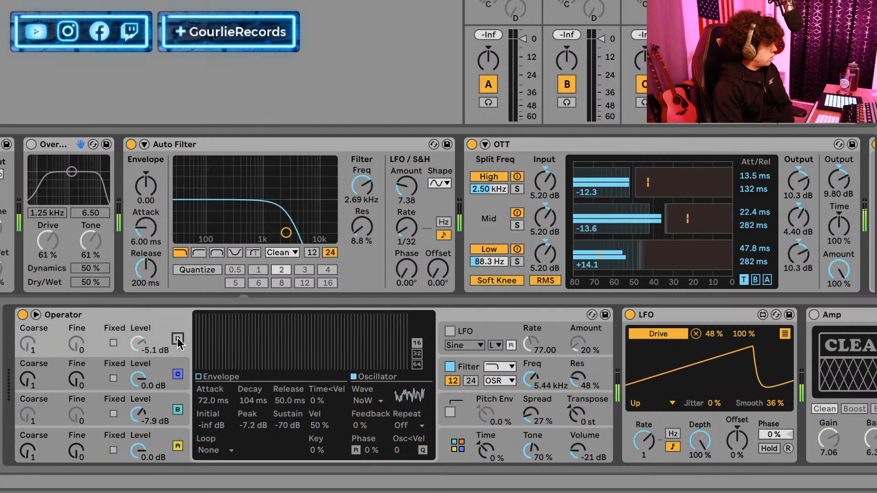
click(177, 446)
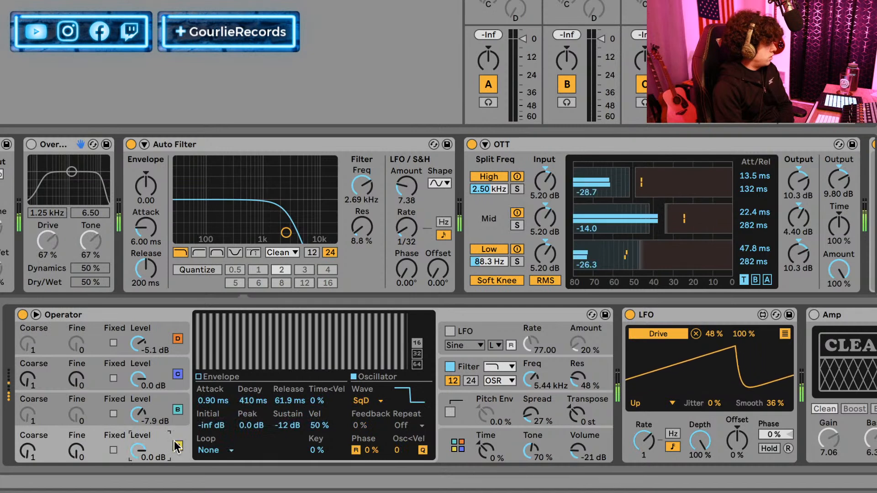
click(234, 376)
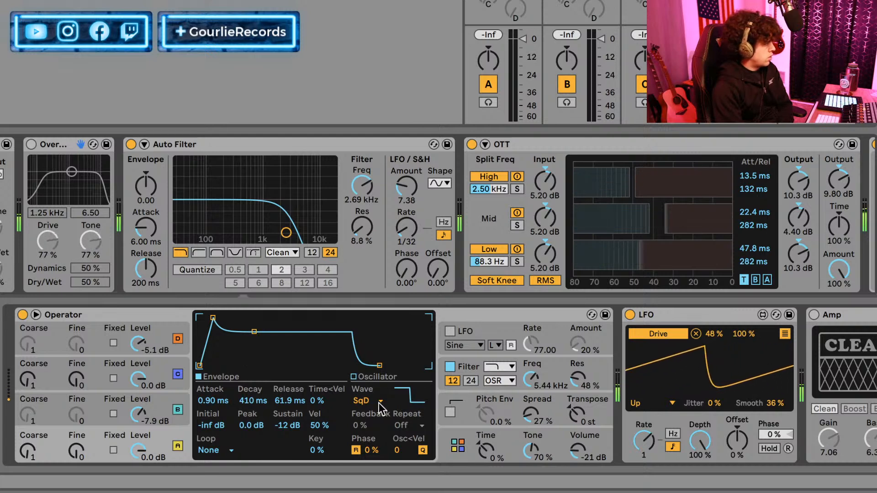
click(178, 410)
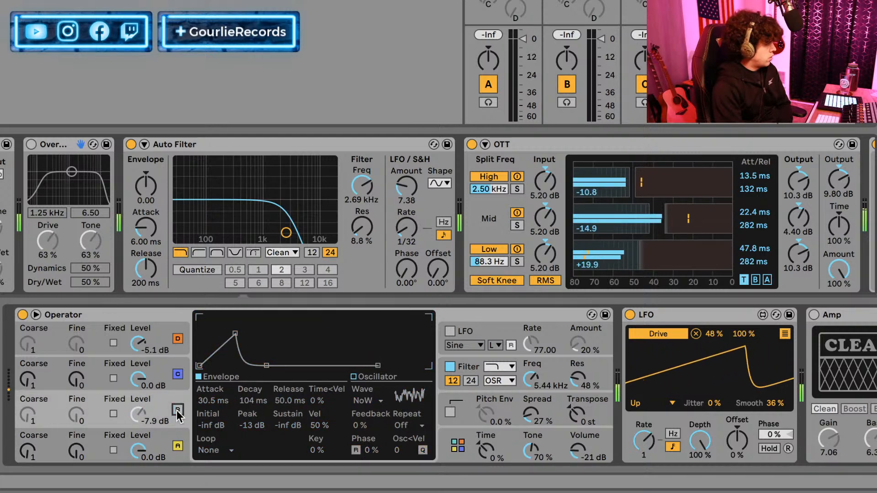
click(178, 446)
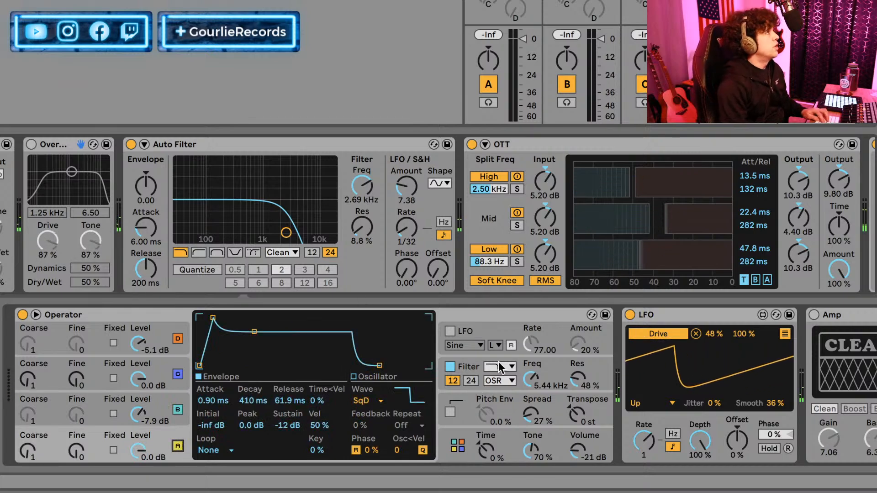
Delete OTT and Overdrive from the device chain, and switch Amp back on.
scroll(780, 334, right, 6)
scroll(780, 335, right, 10)
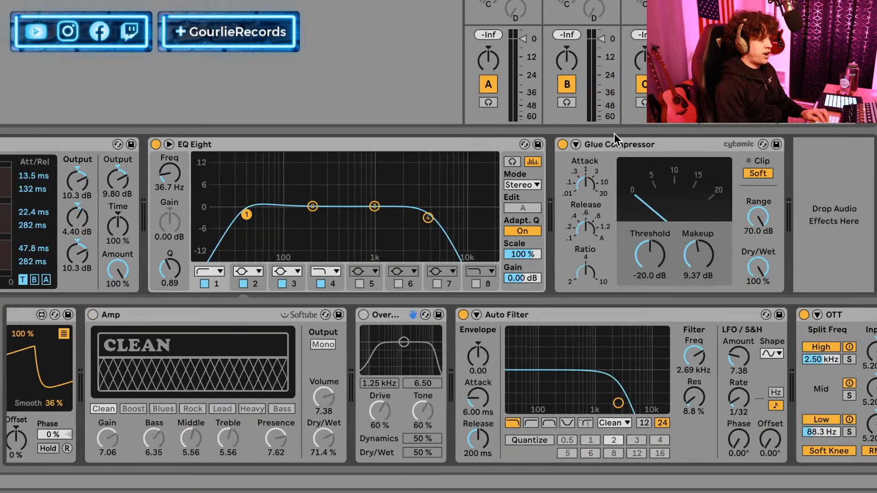
click(851, 315)
key(Delete)
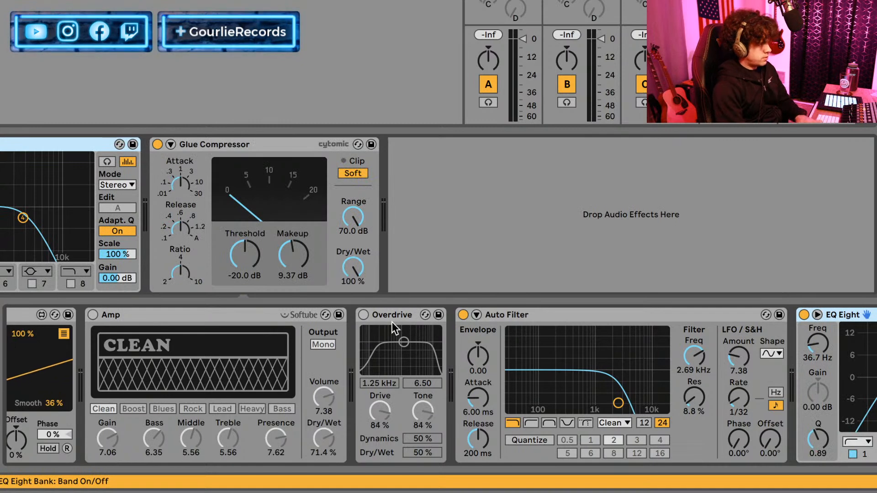
click(374, 314)
key(Delete)
click(87, 310)
click(93, 314)
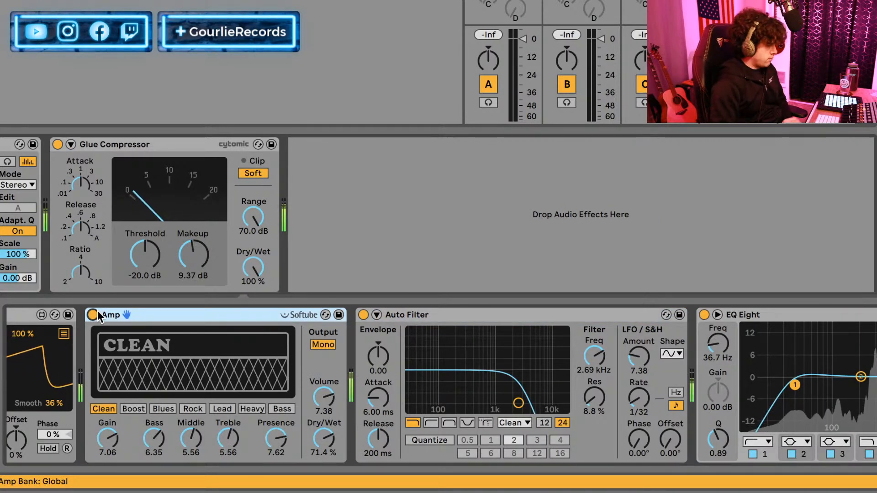
Try deleting all devices from Amp through Glue Compressor, and undo the deletion.
scroll(676, 345, left, 10)
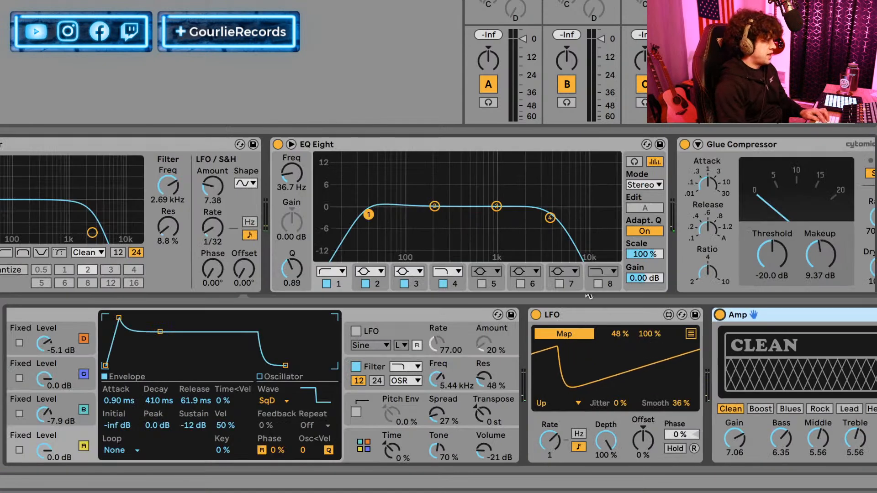
scroll(678, 310, right, 4)
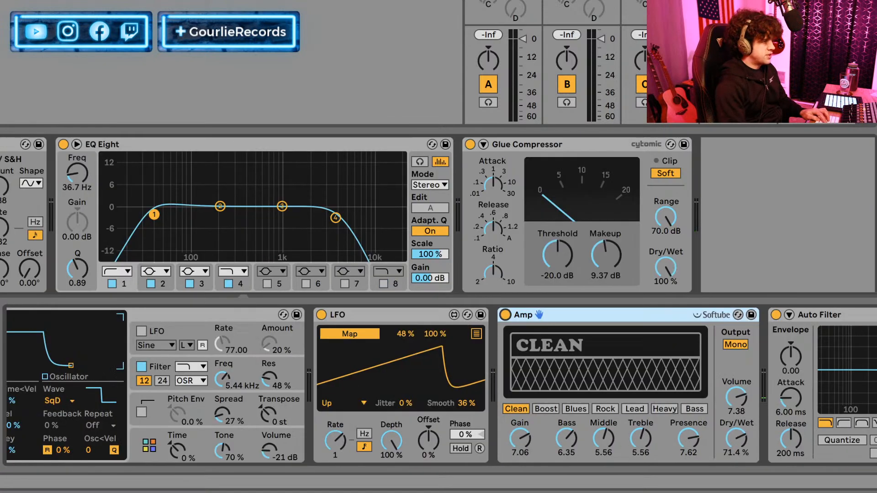
shift+click(500, 143)
key(Delete)
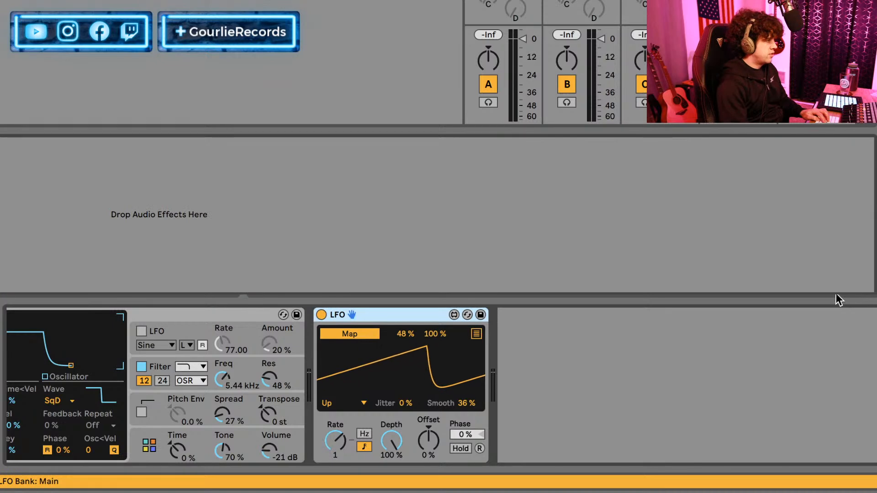
key(ctrl+z)
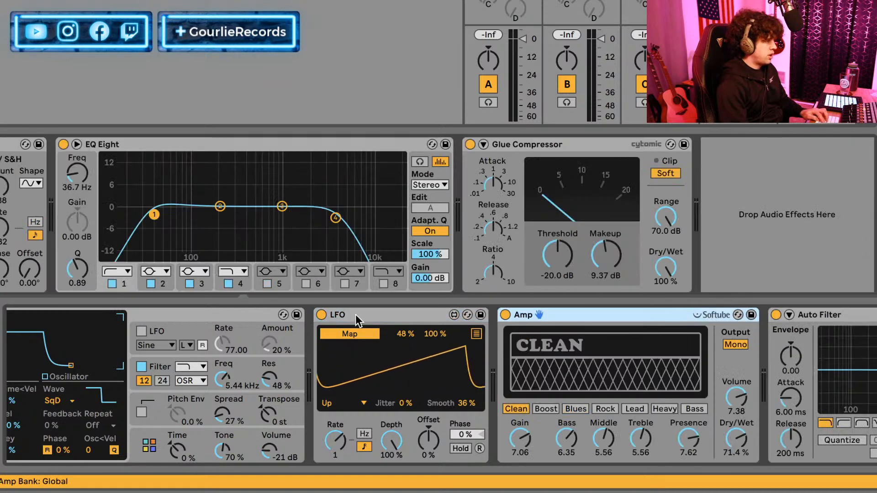
Delete the LFO and Amp devices from the chain, and select the Glue Compressor.
key(Delete)
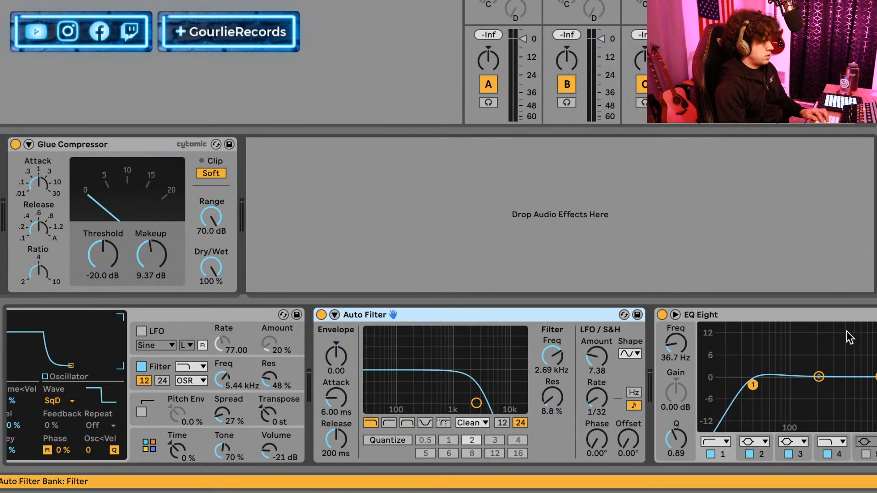
click(54, 154)
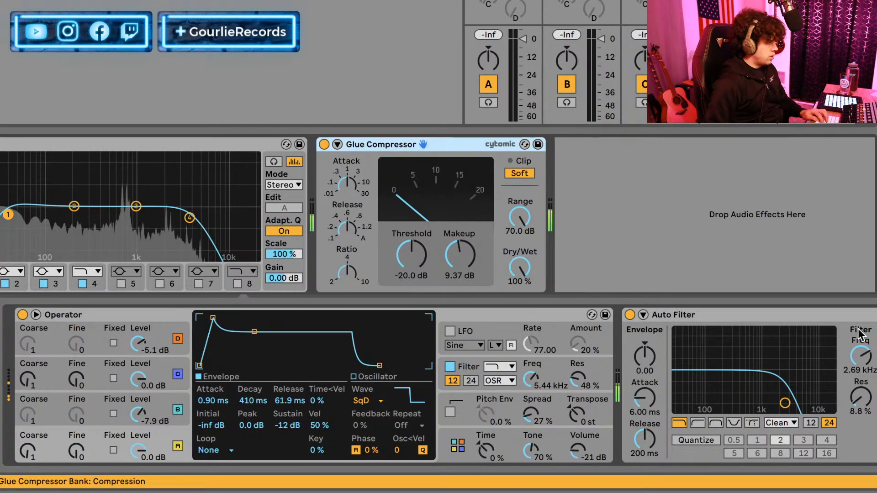
Try replacing Operator's current patch with the default one, and undo the replacement.
click(74, 318)
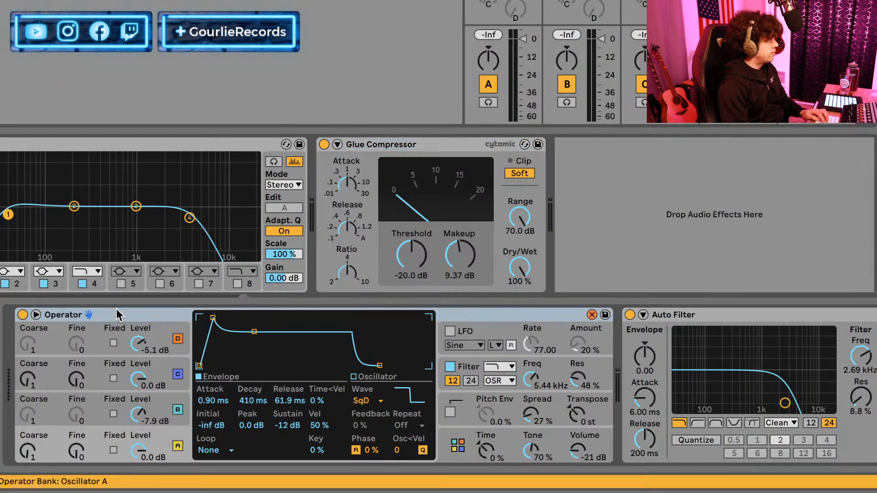
key(Return)
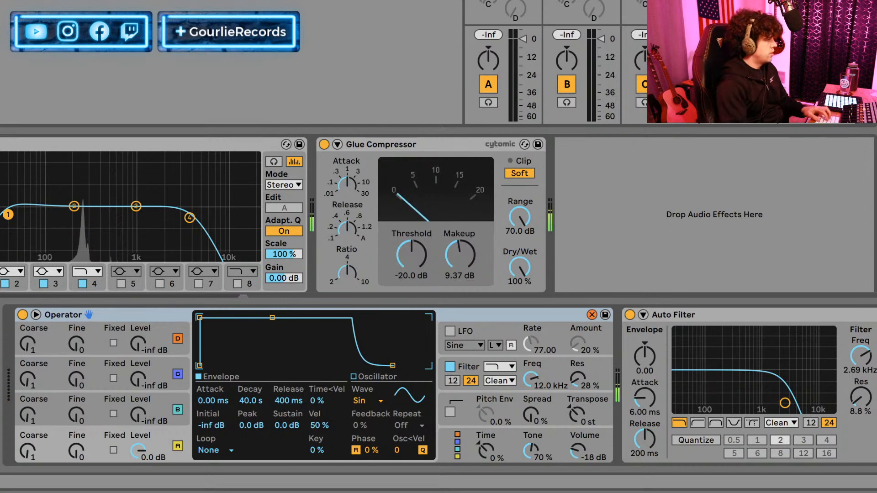
key(ctrl+z)
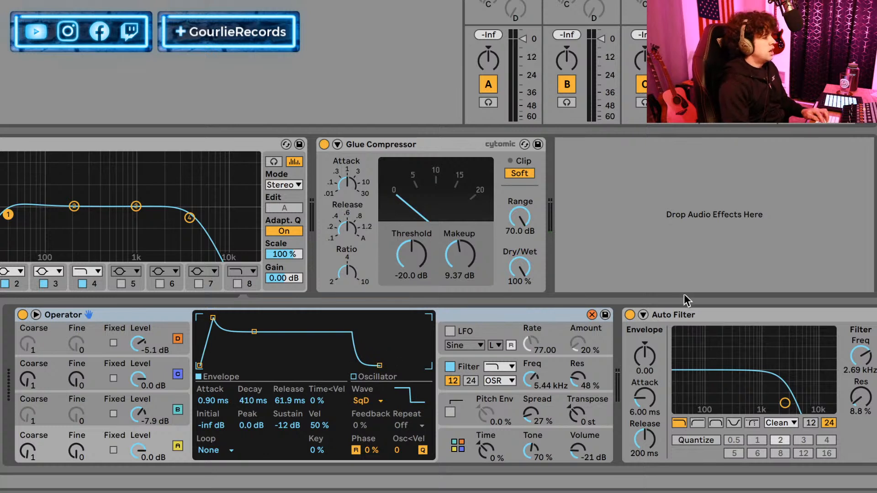
Switch on Operator's LFO, and bring oscillator A's envelope back into the display.
click(446, 324)
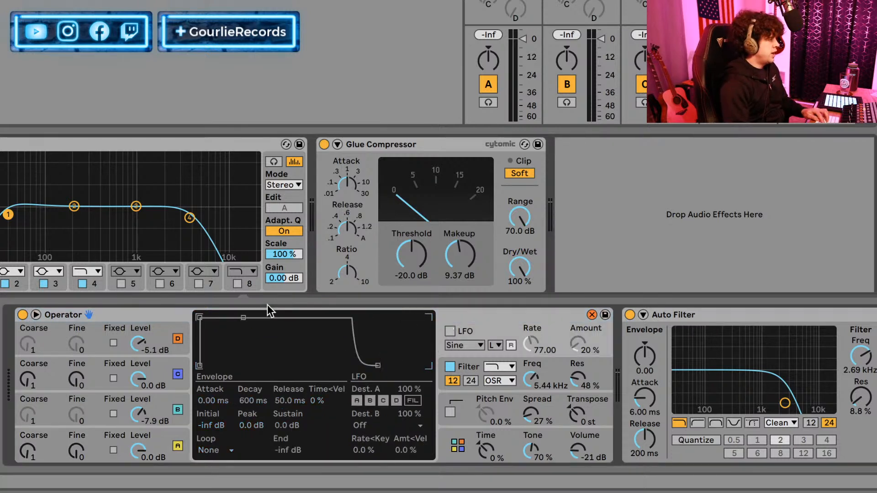
click(450, 331)
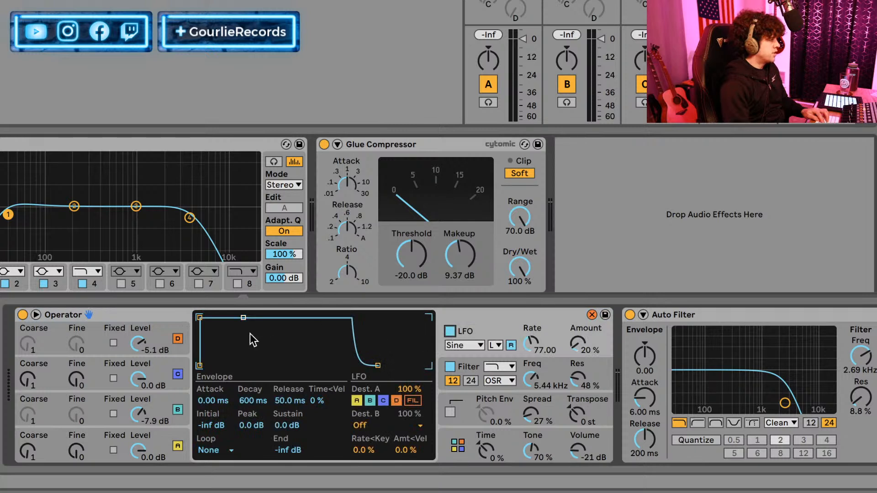
click(104, 321)
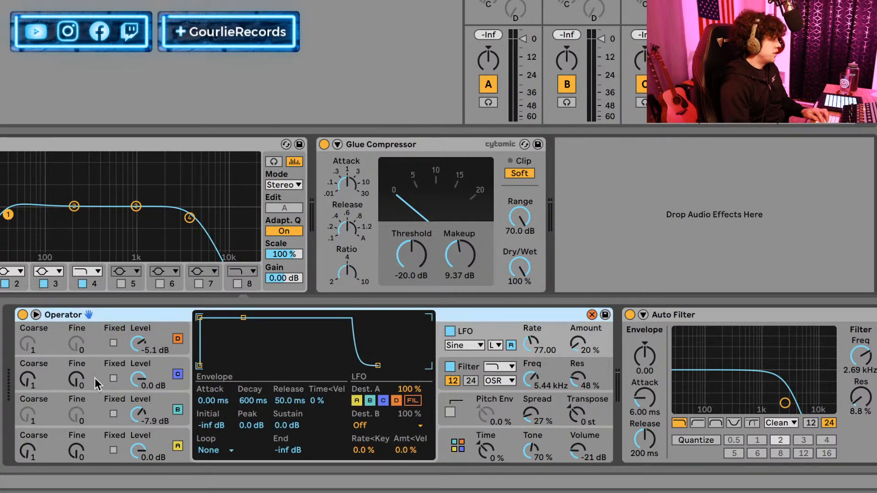
drag(138, 450, 138, 459)
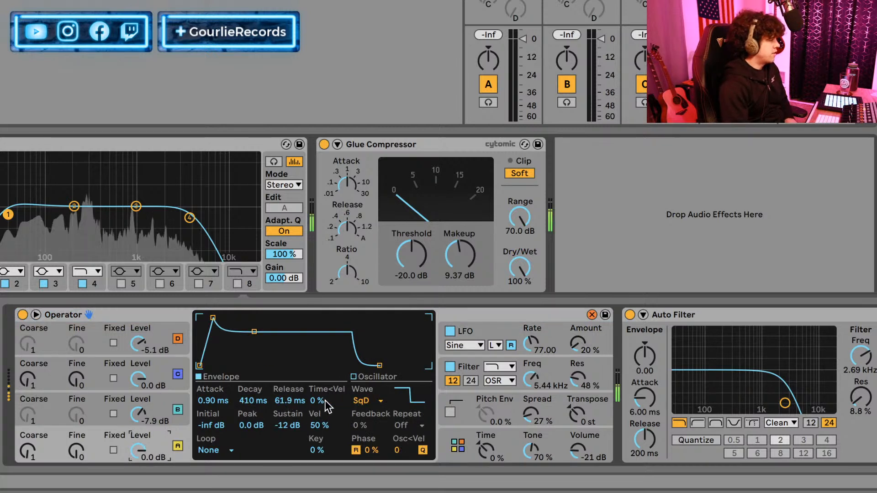
Change oscillator C's waveform to Square D, and display its envelope.
click(98, 390)
click(369, 401)
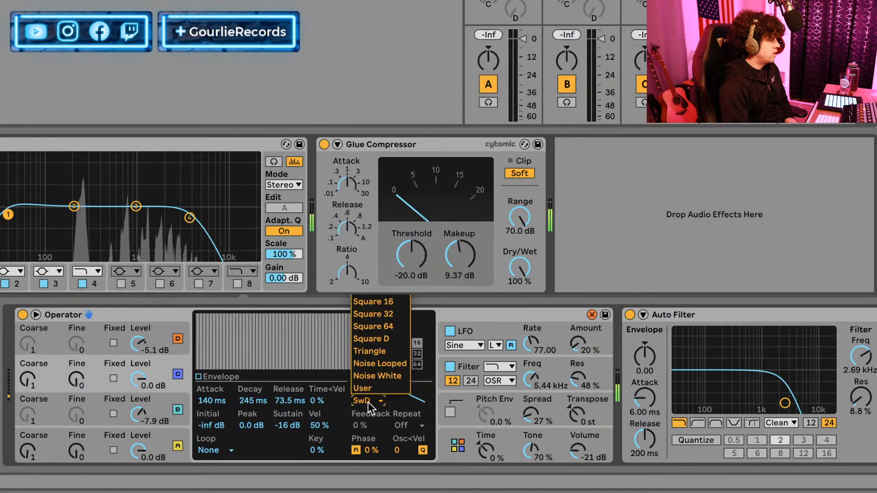
click(406, 337)
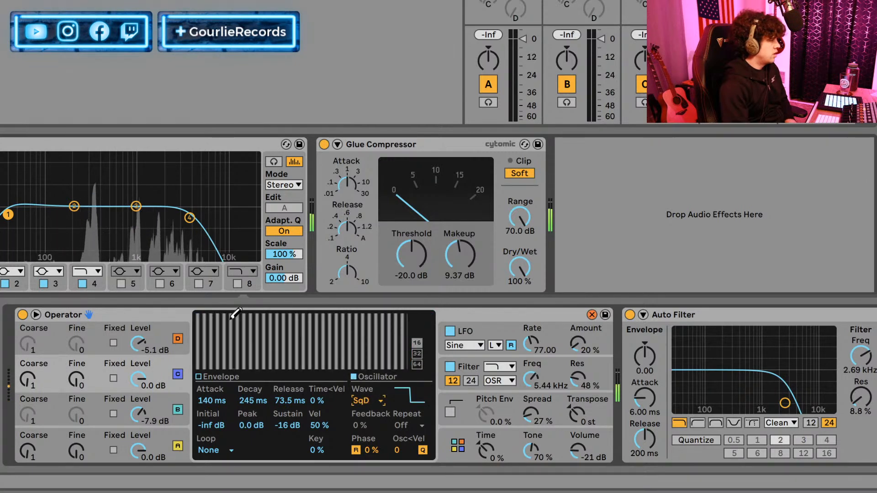
click(204, 316)
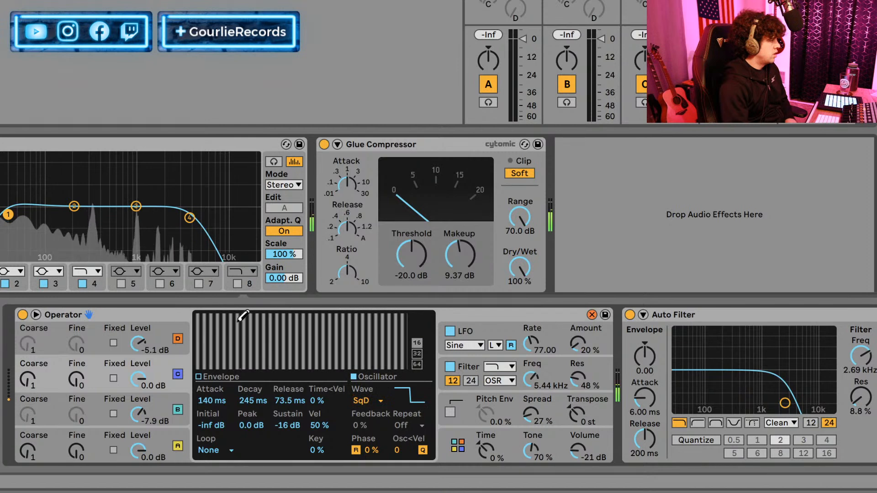
click(209, 381)
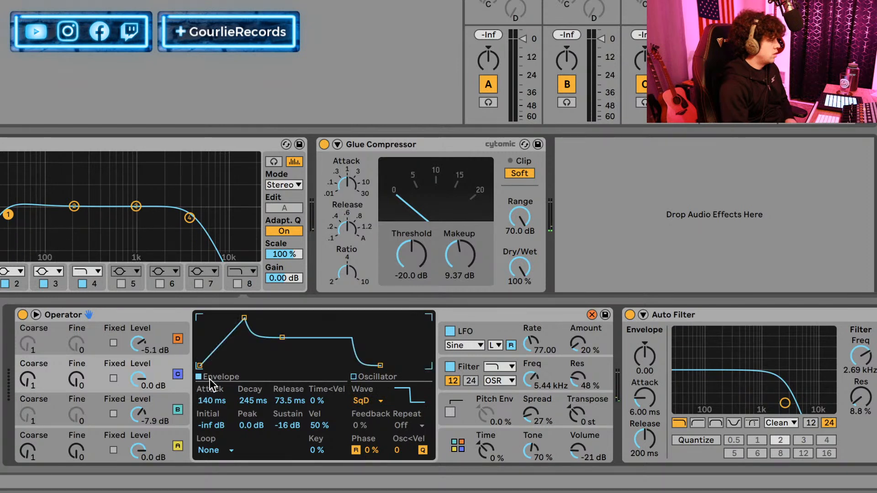
Try drawing a custom spectrum of gradually decaying harmonics for oscillator C, and undo the drawing.
click(385, 374)
mouse_move(200, 318)
mouse_down()
mouse_move(269, 352)
mouse_move(380, 359)
mouse_up()
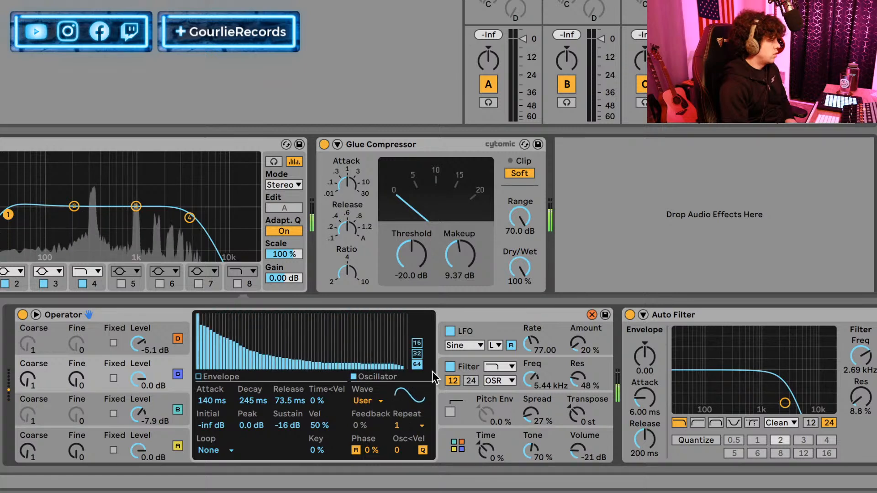
key(ctrl+z)
Audition oscillator C's Repeat at 1, set it to 2, and toggle Operator's LFO.
click(421, 425)
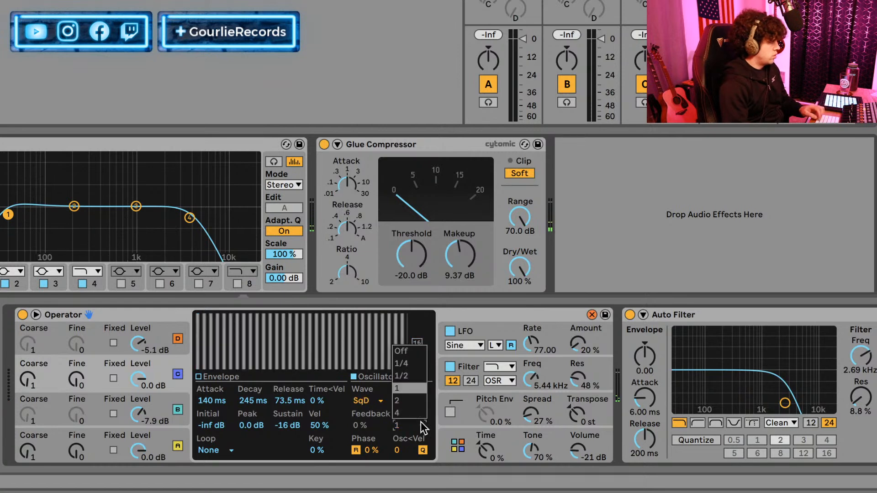
click(421, 386)
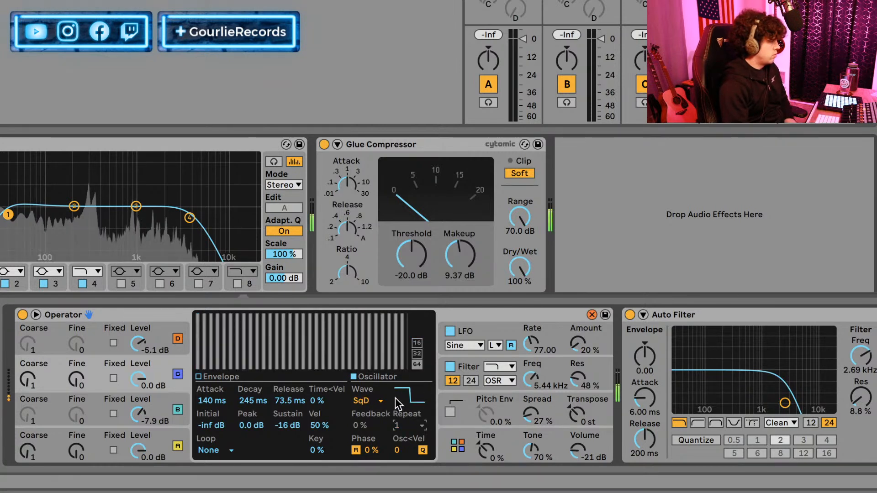
click(415, 422)
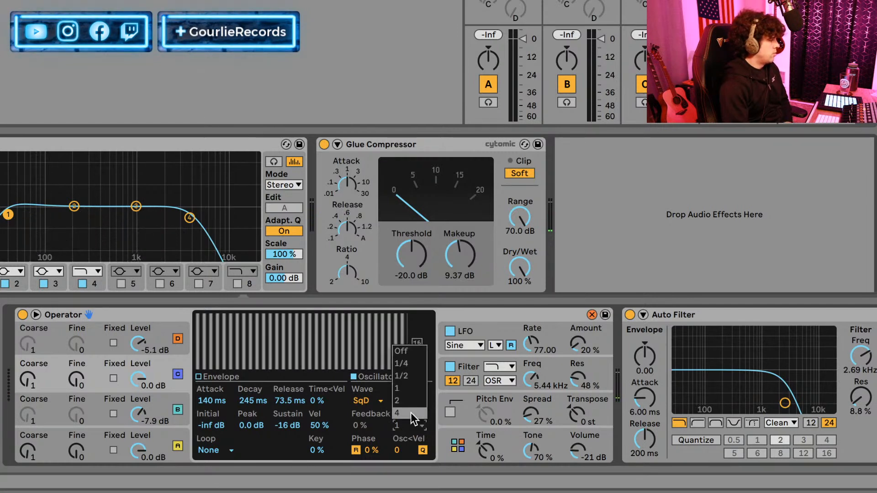
click(405, 402)
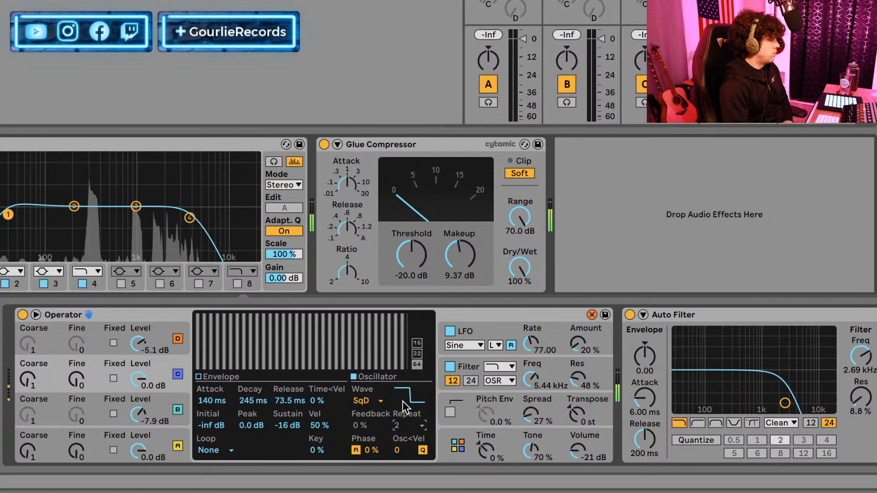
click(416, 423)
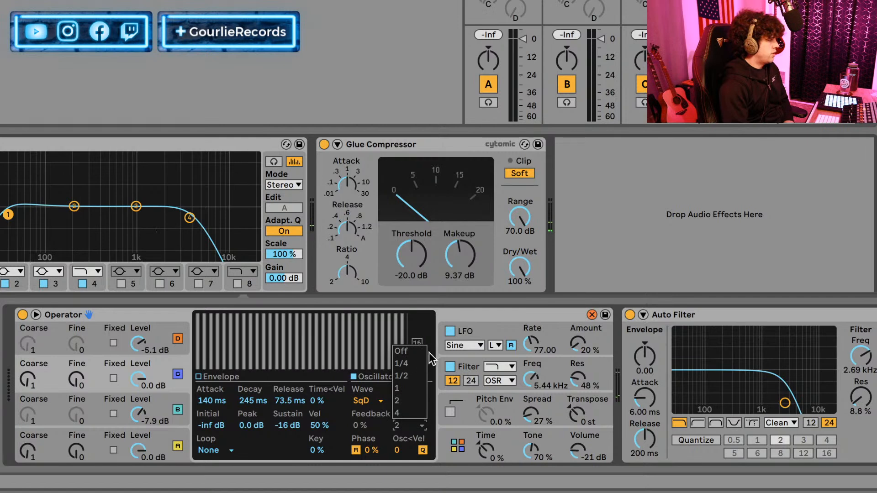
click(445, 334)
click(448, 331)
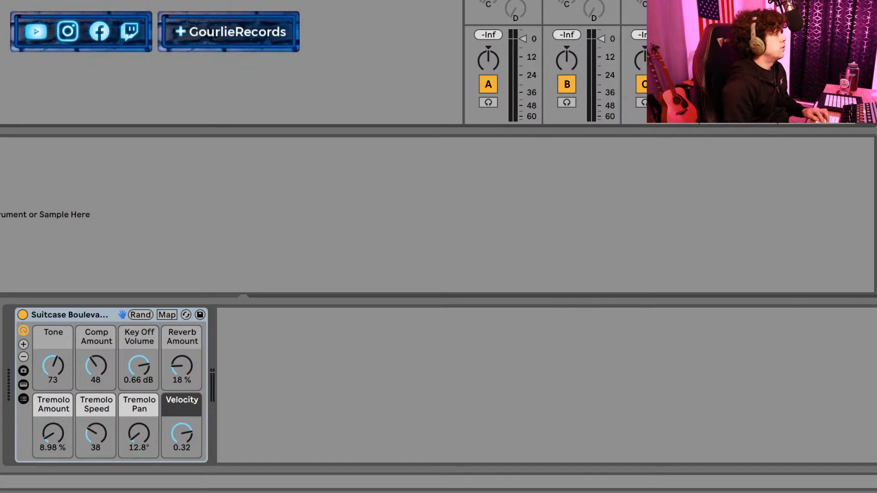
In the web browser, open another conversation in the message inbox and read back through its earlier messages.
key(Right)
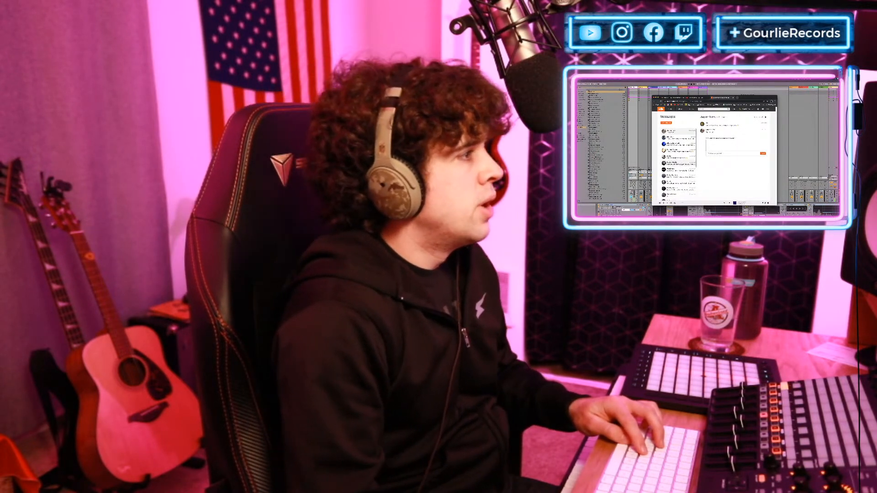
click(677, 170)
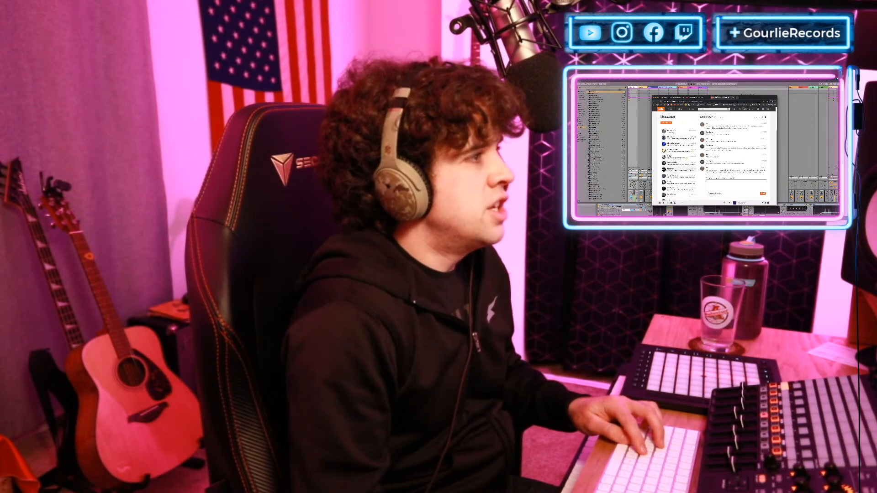
scroll(727, 153, up, 5)
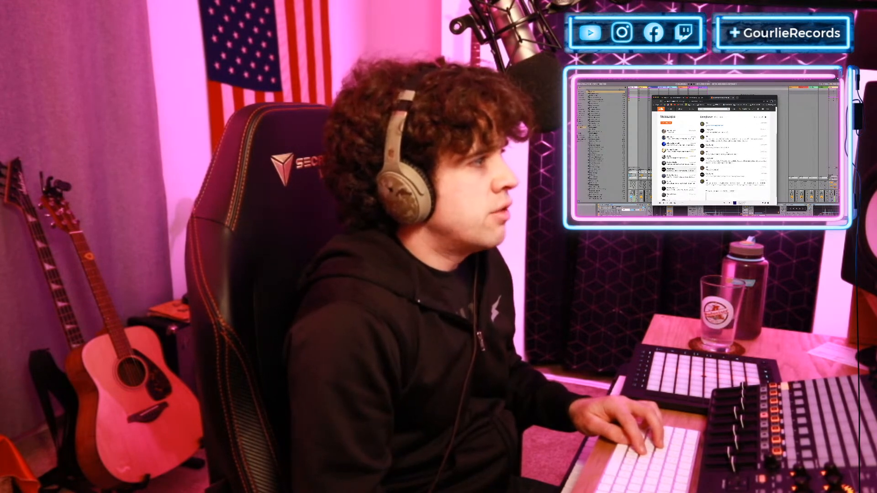
scroll(728, 153, up, 10)
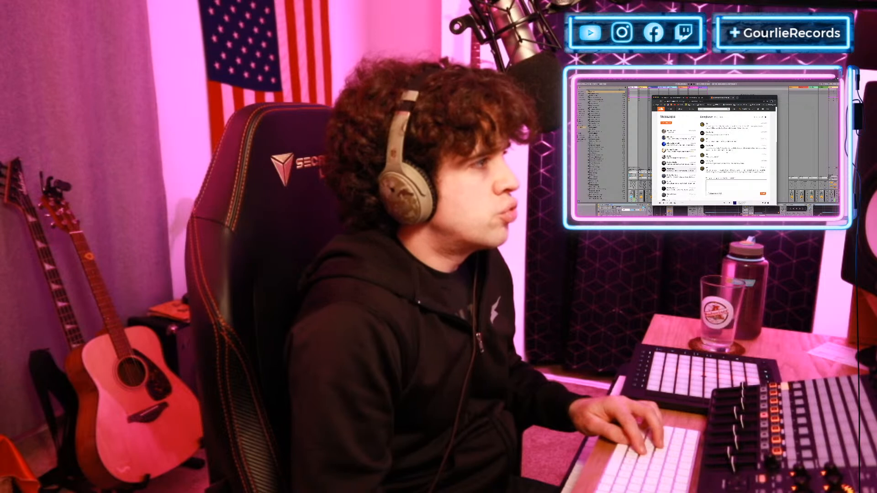
scroll(728, 153, up, 2)
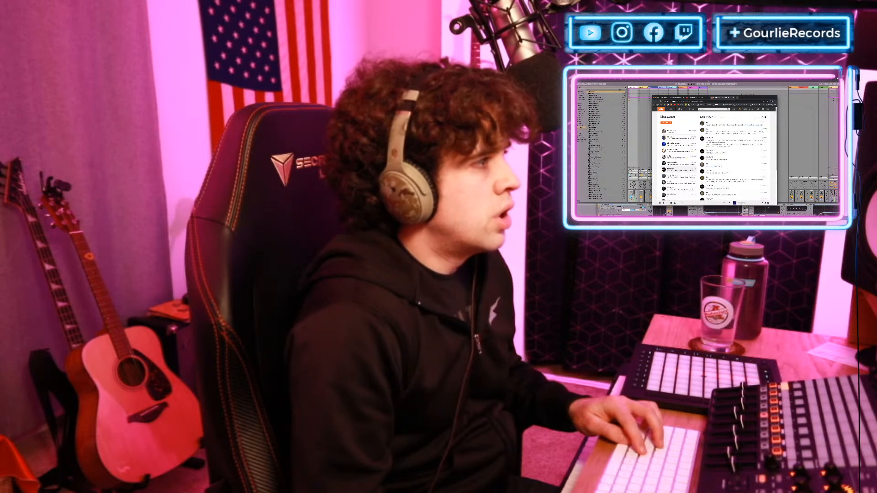